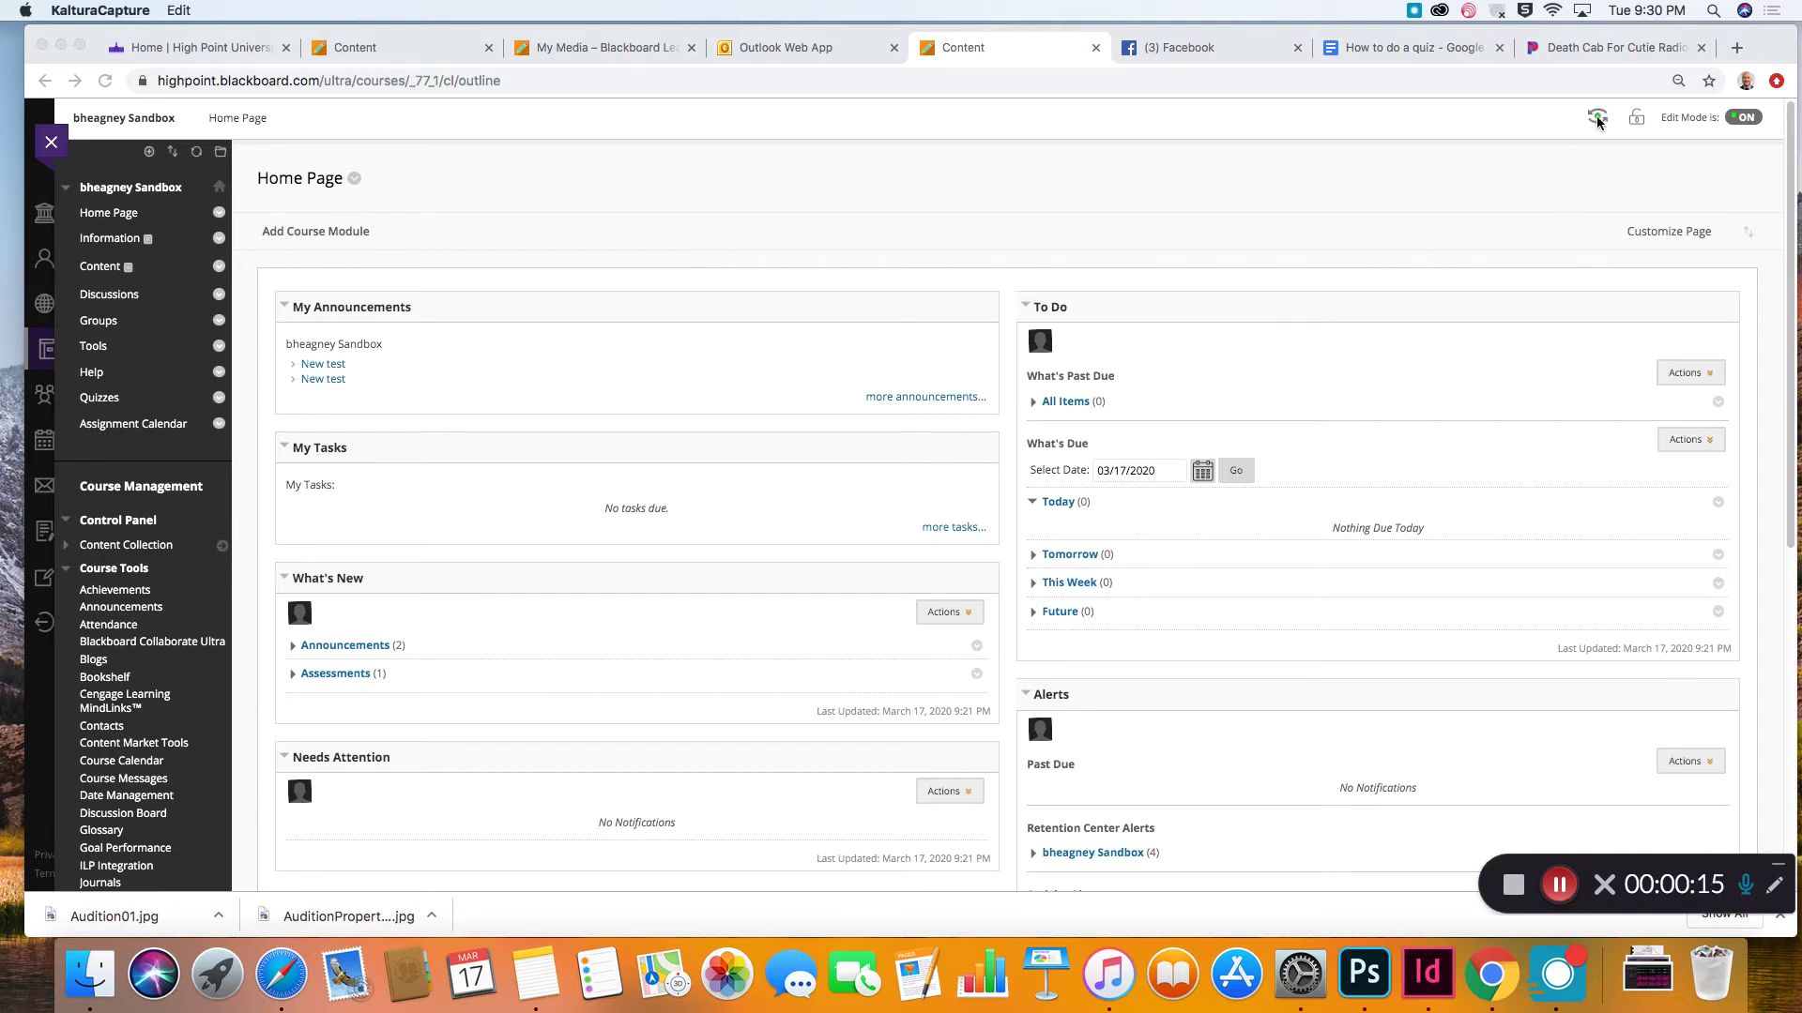
# Step: Enter student preview mode and open the Week 08 Reading Quiz from the course's Quizzes area
pyautogui.click(1565, 124)
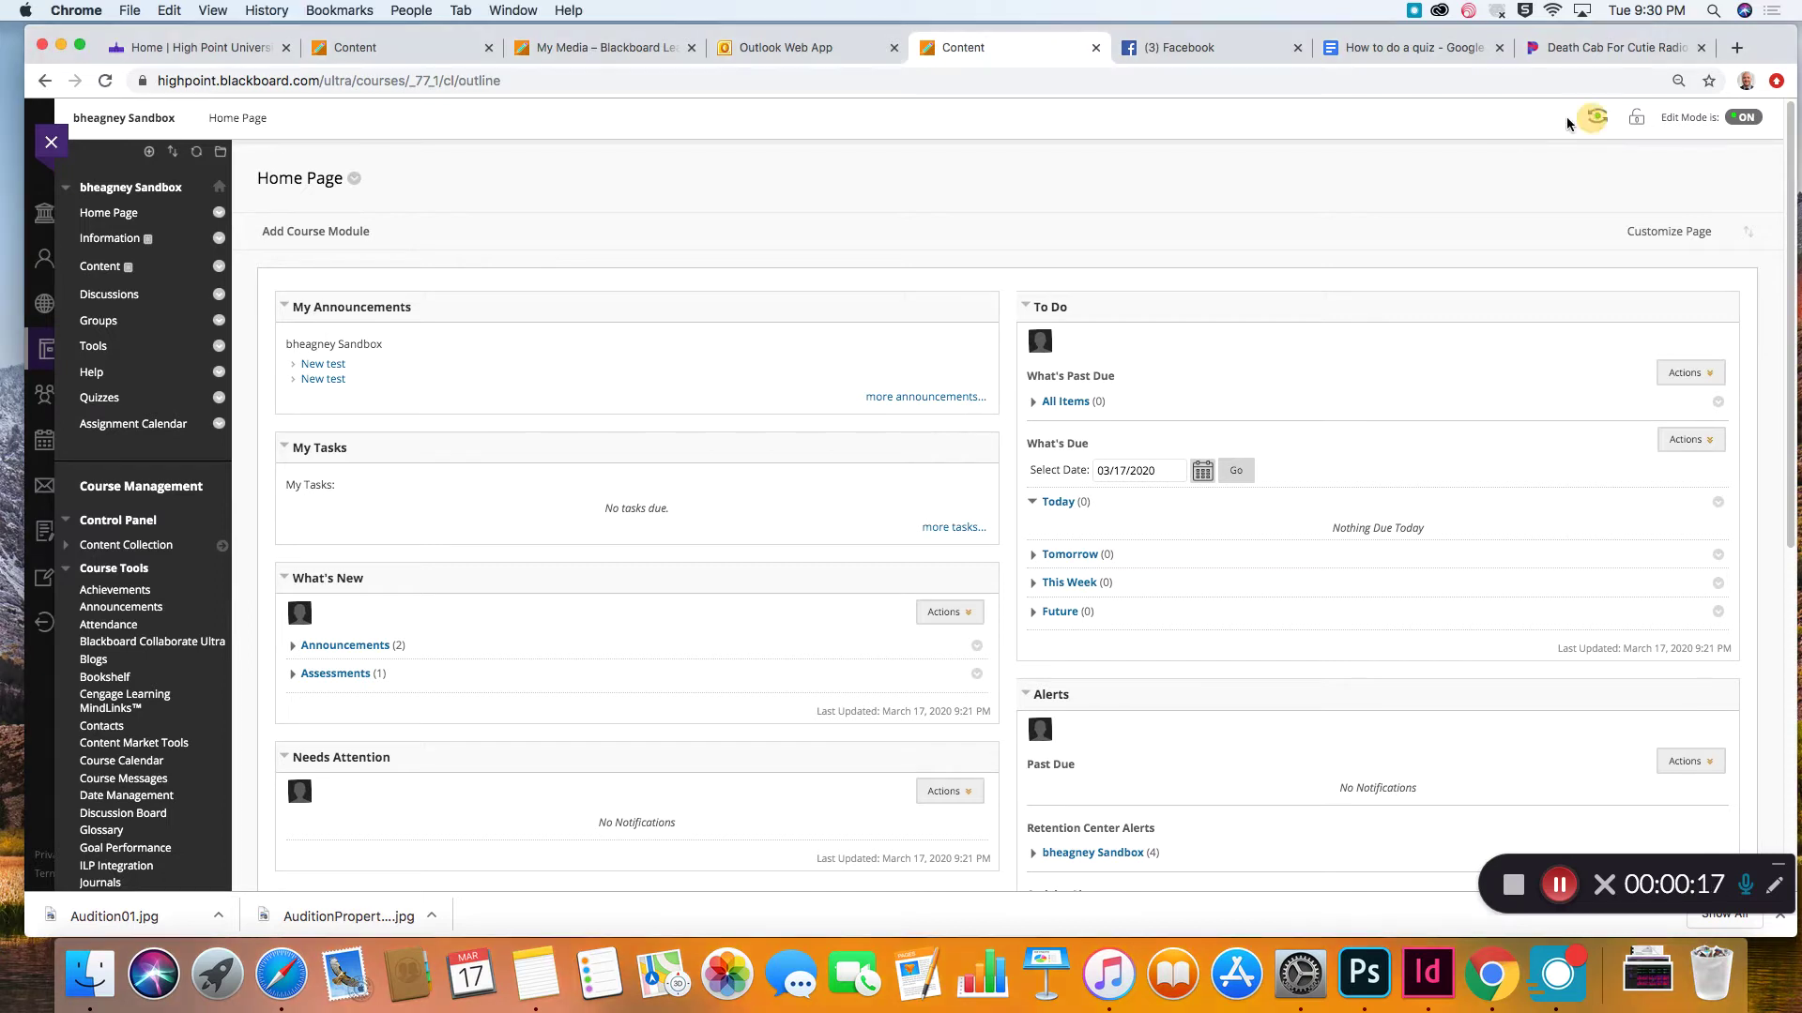
pyautogui.click(1594, 118)
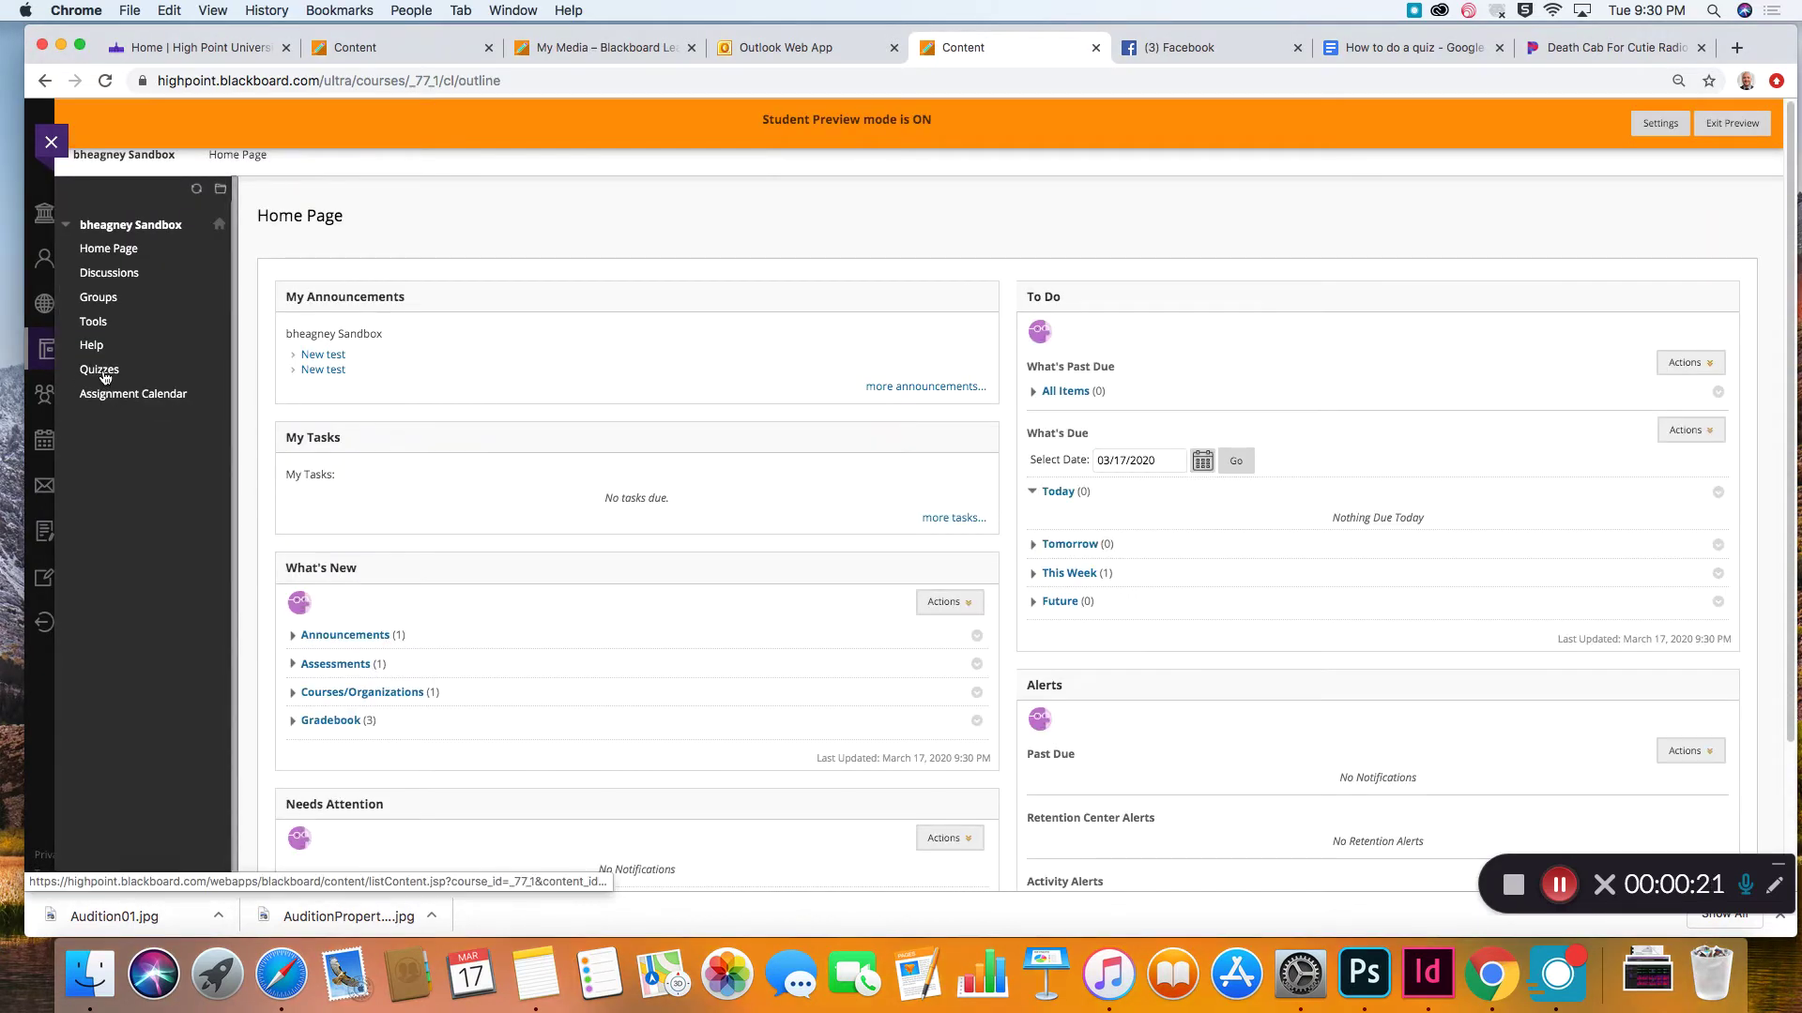
pyautogui.click(82, 375)
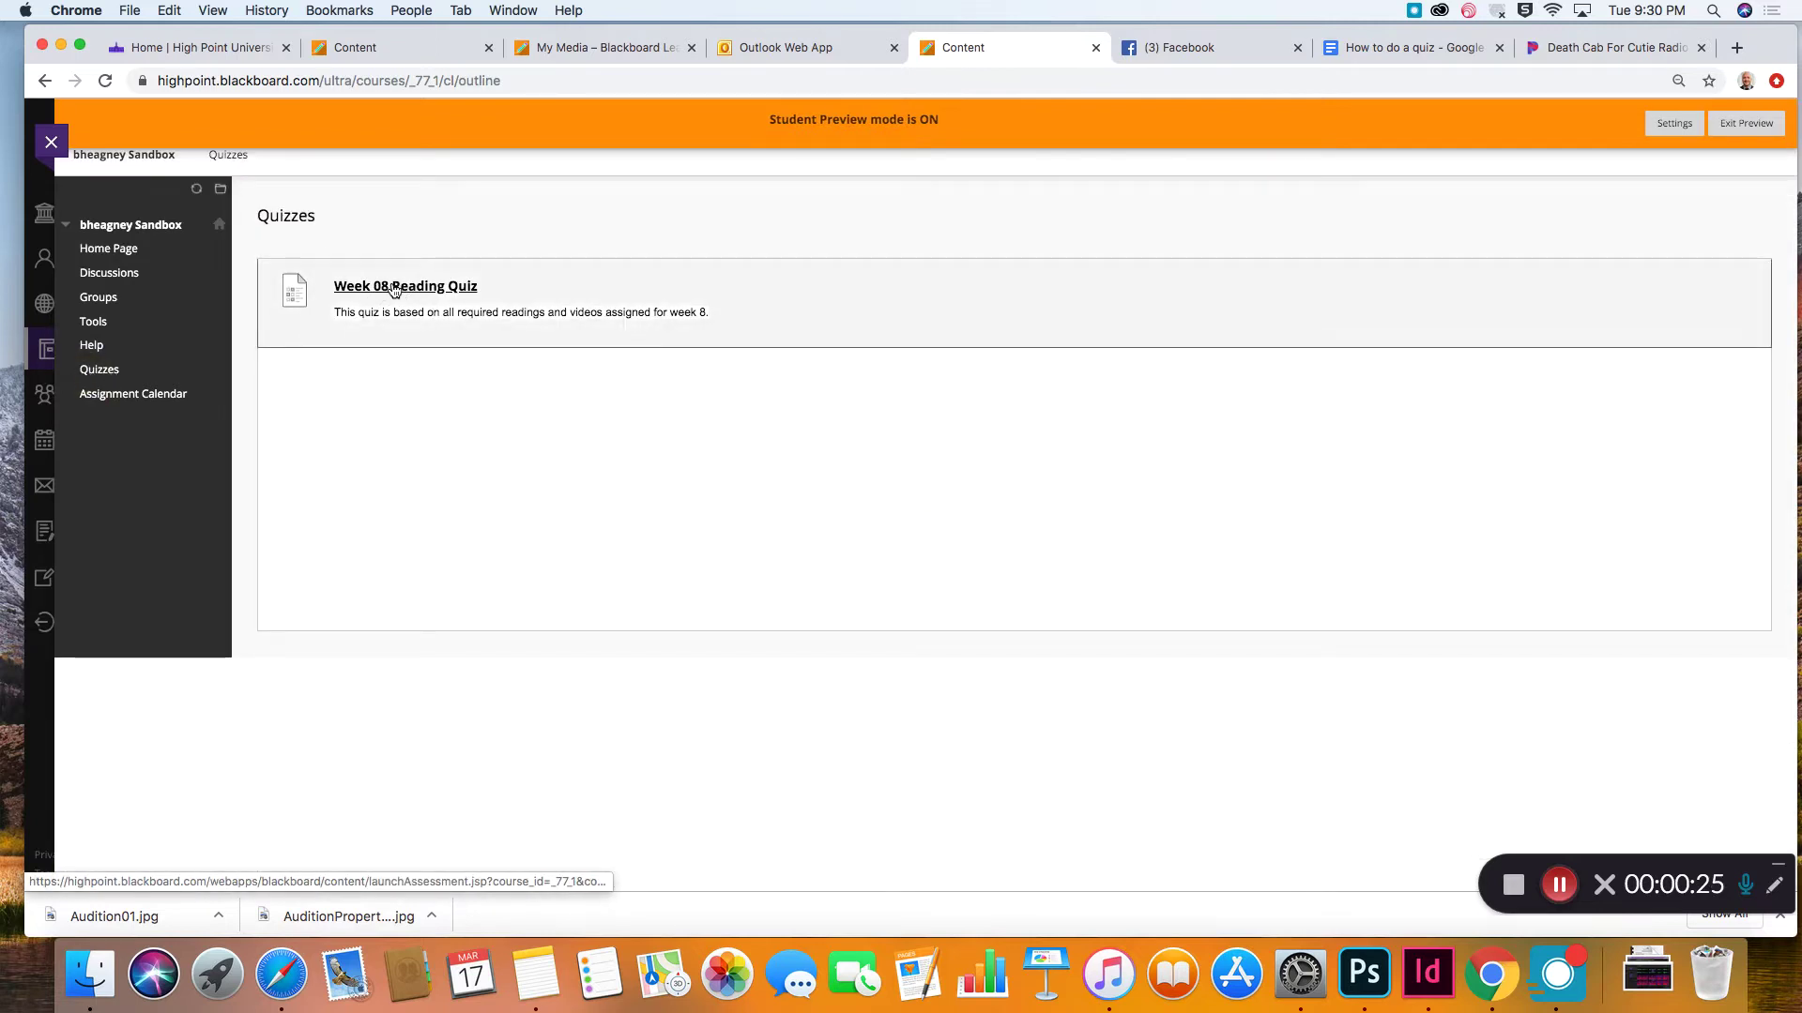
pyautogui.click(428, 290)
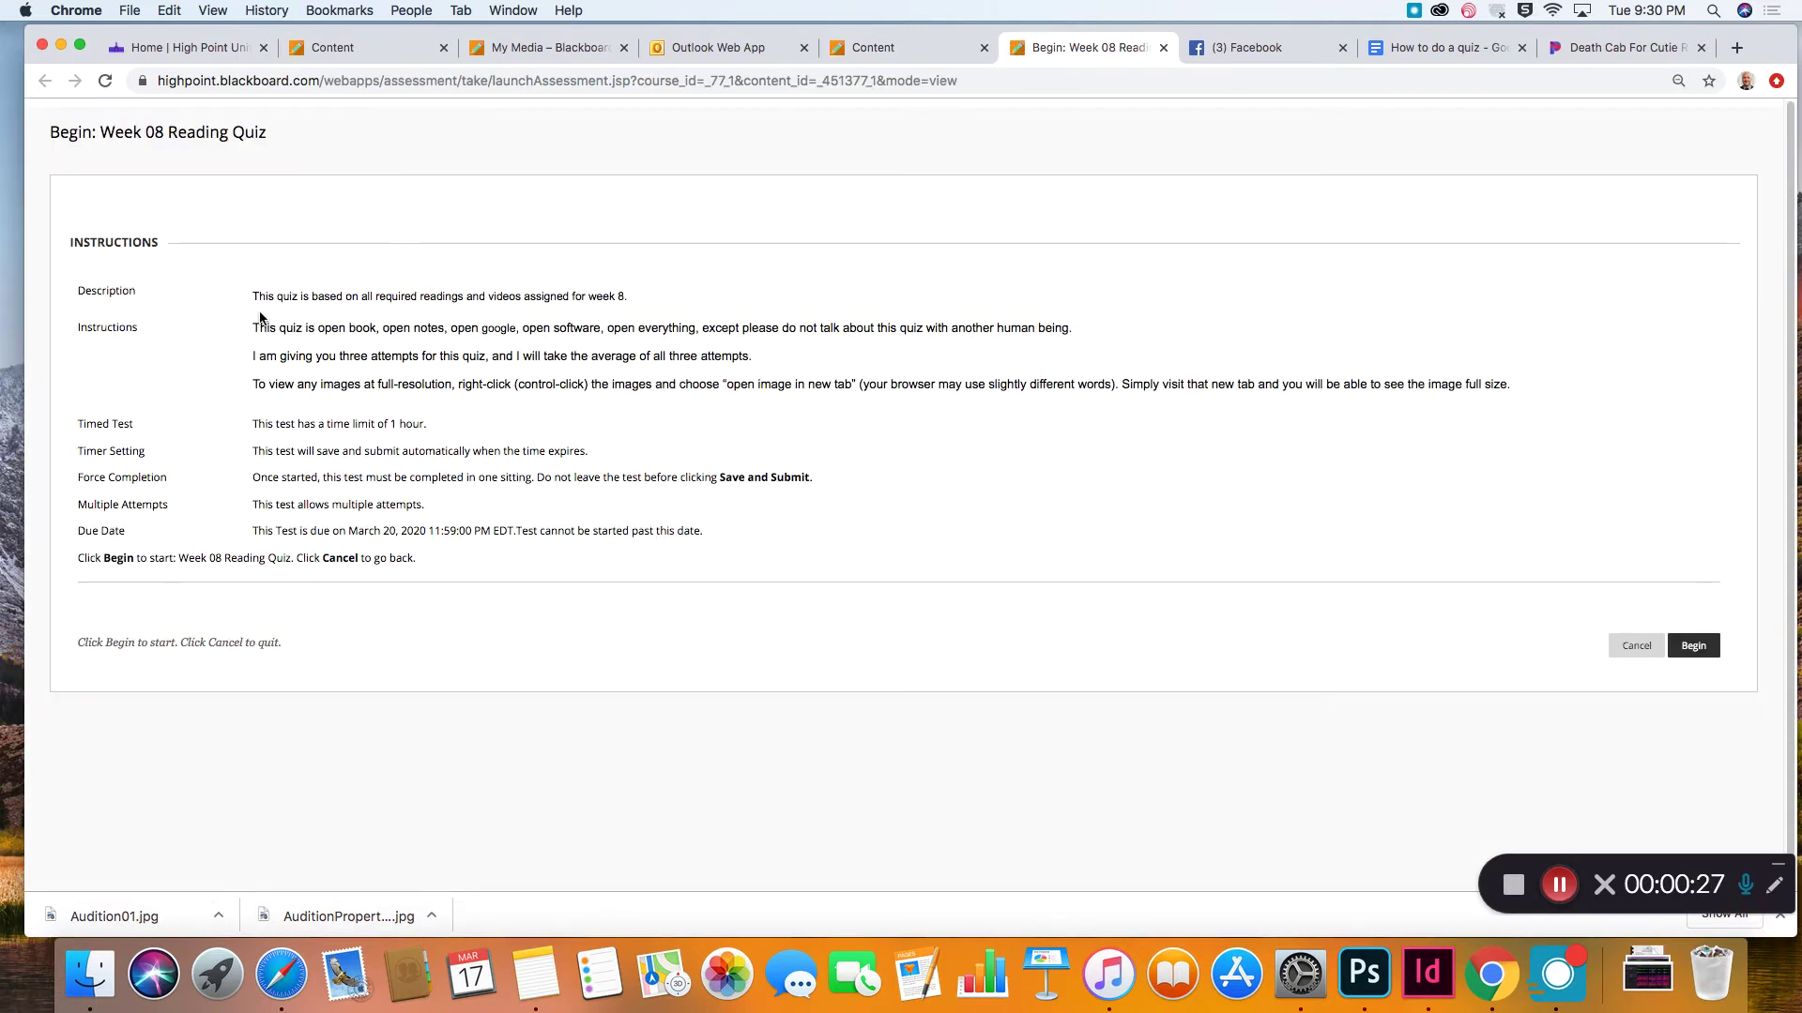
# Step: Examine the quiz's description, instructions, attempt rules, time limit, completion rule and due date on the start page
pyautogui.moveTo(259, 296); pyautogui.dragTo(644, 305)
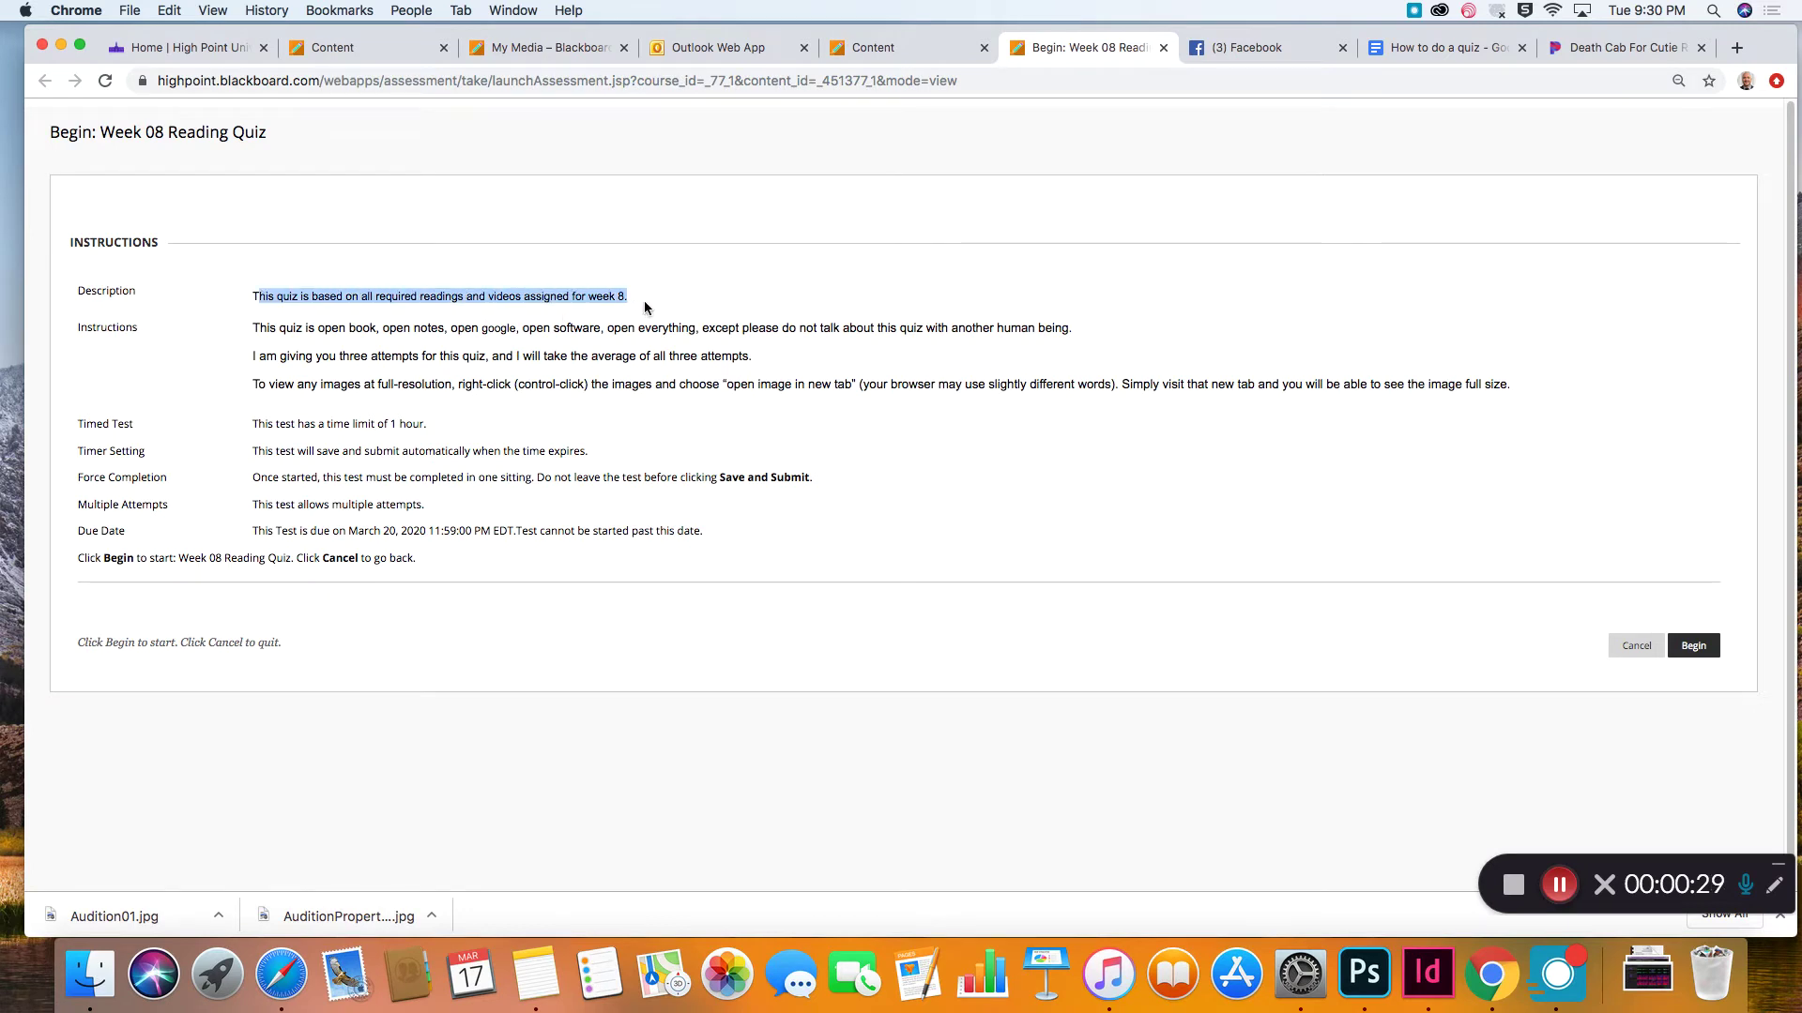
pyautogui.click(246, 332)
pyautogui.moveTo(246, 332); pyautogui.dragTo(1431, 380)
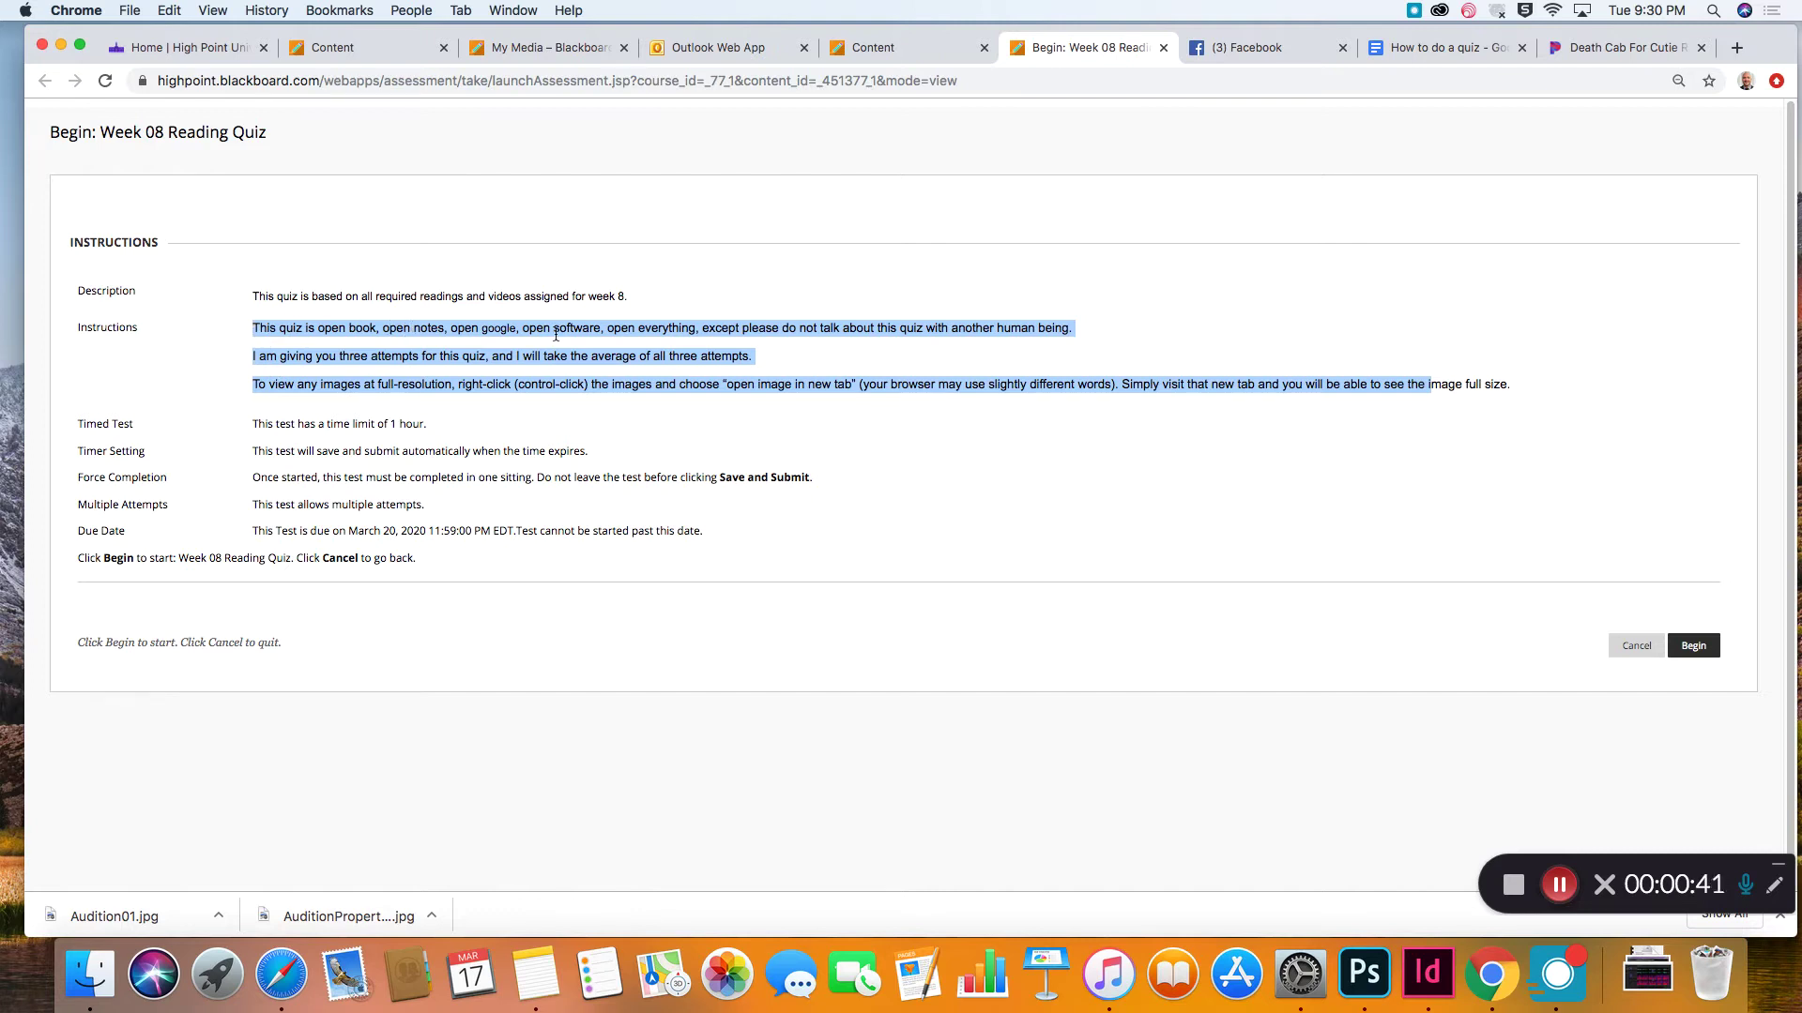
pyautogui.click(270, 356)
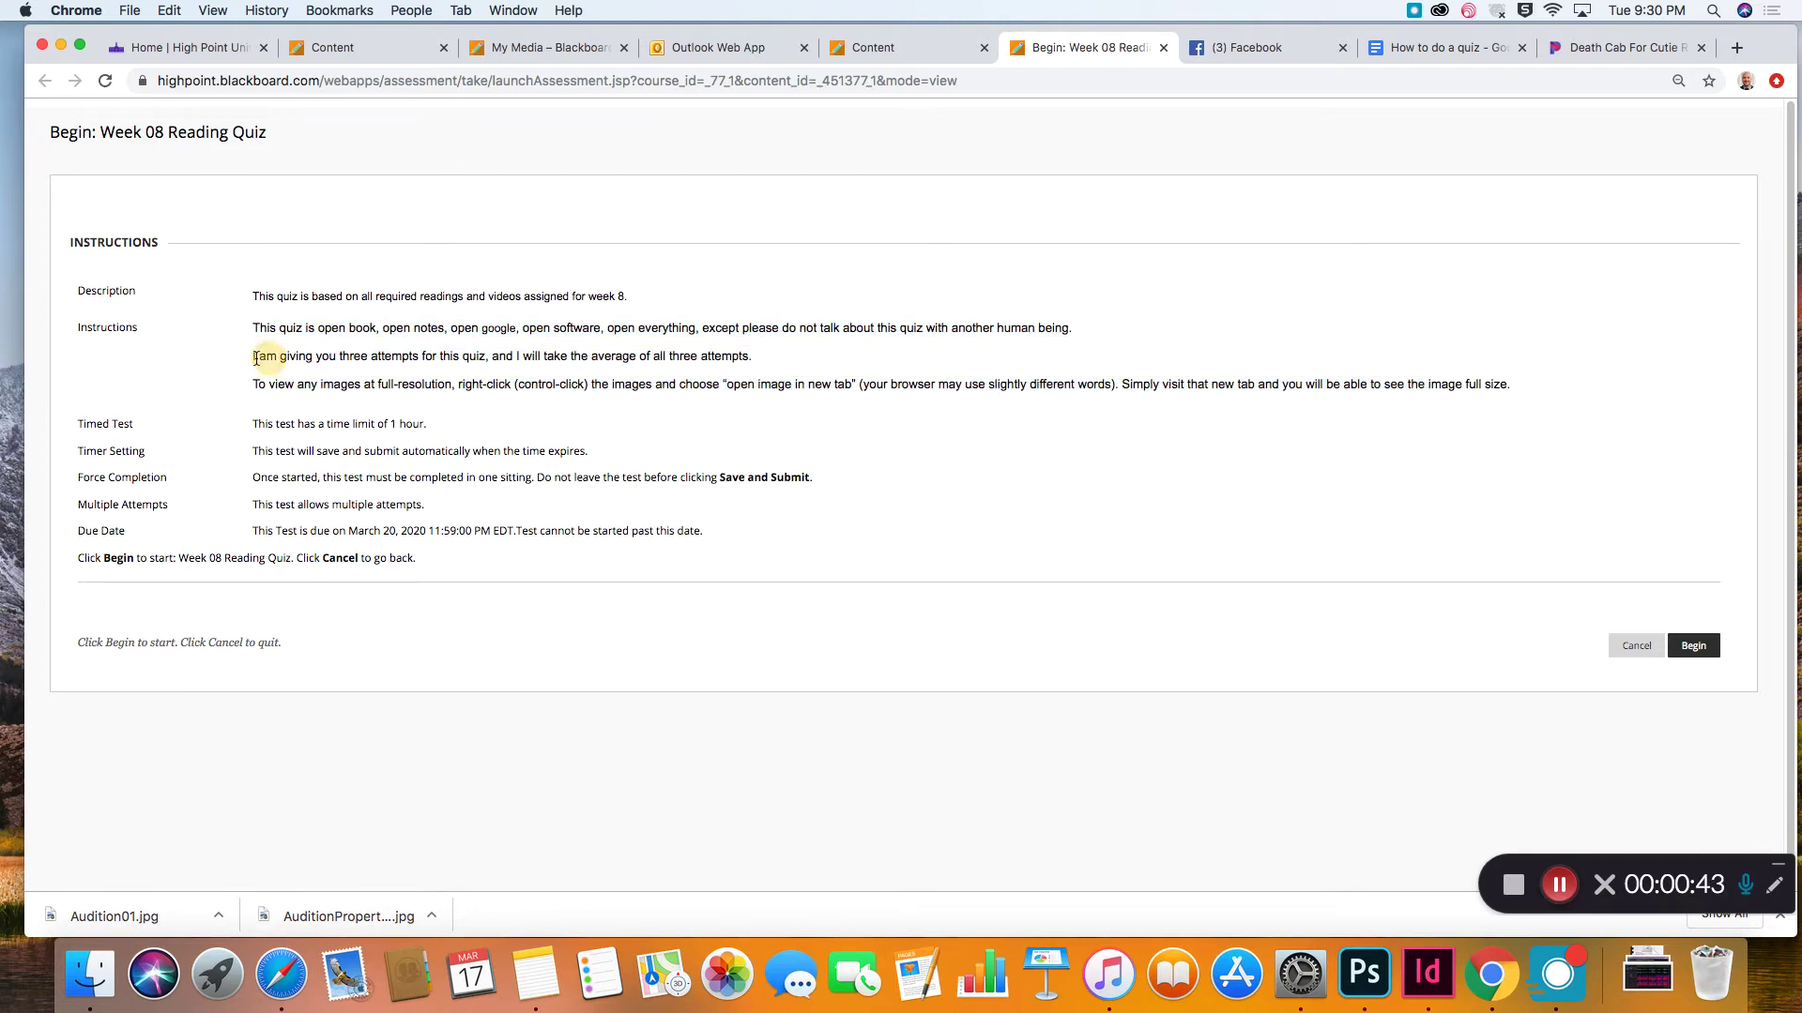
pyautogui.moveTo(251, 358); pyautogui.dragTo(488, 357)
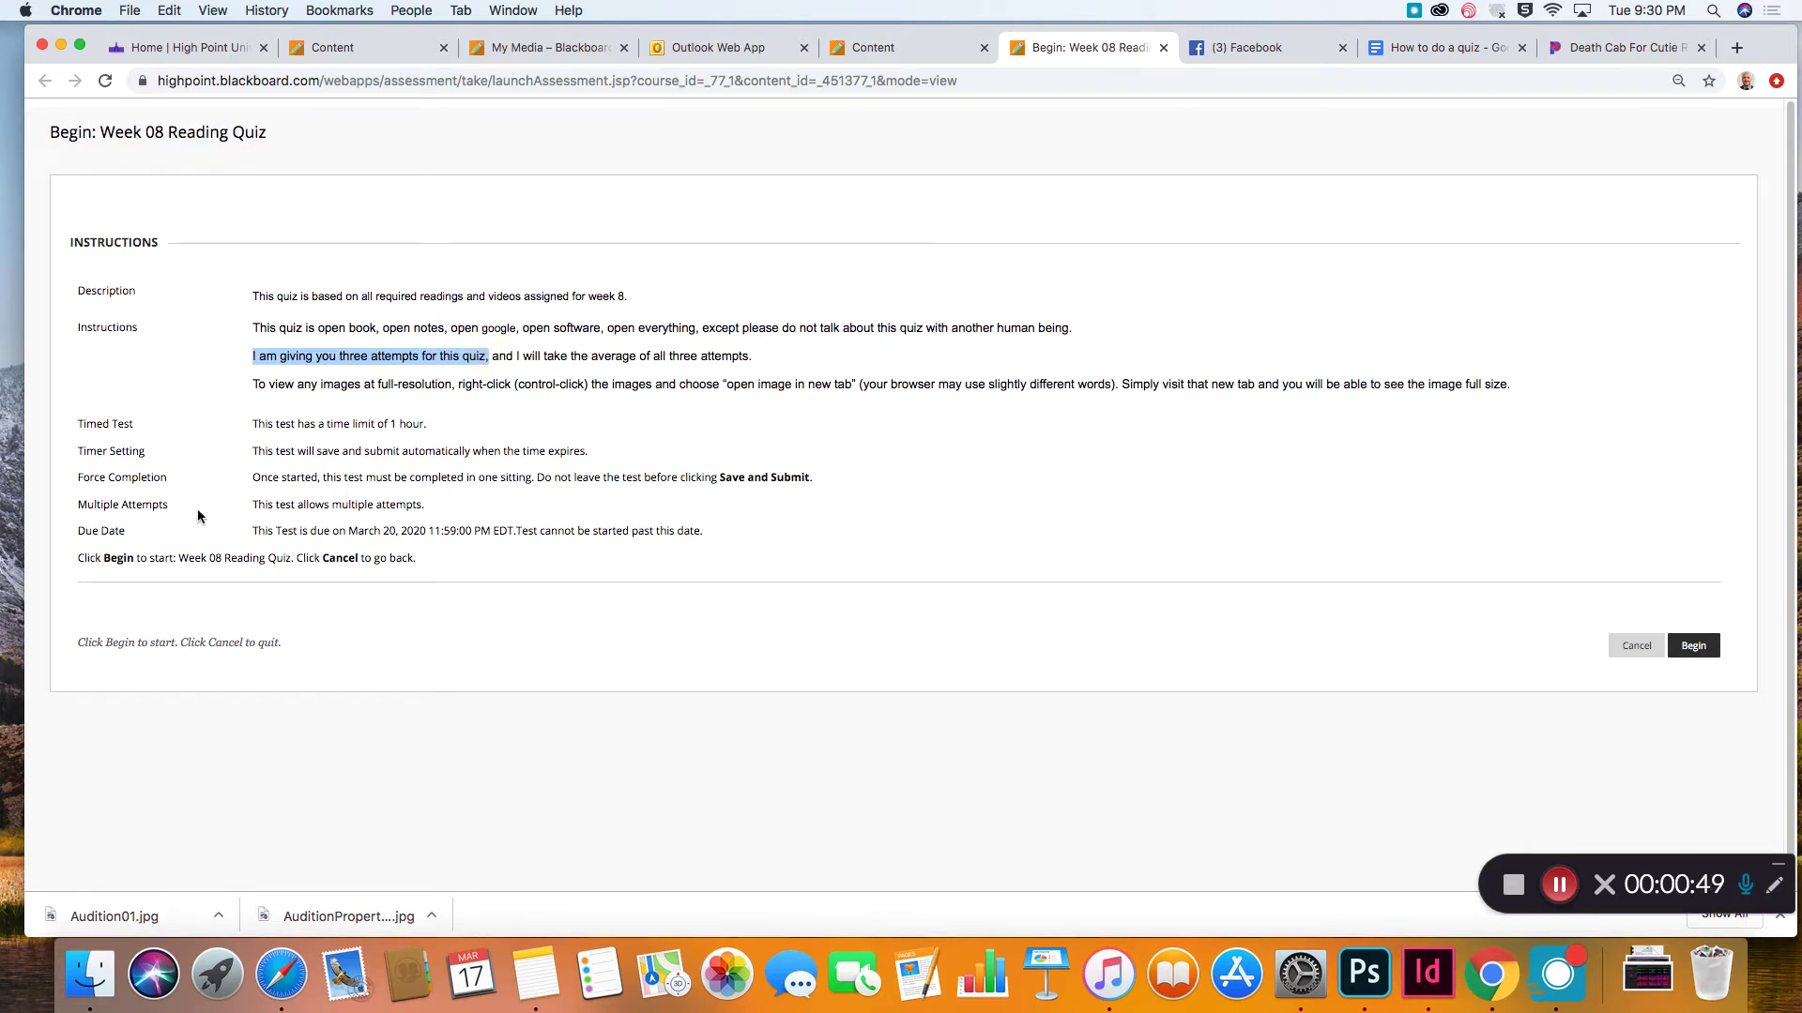
pyautogui.moveTo(64, 510); pyautogui.dragTo(426, 514)
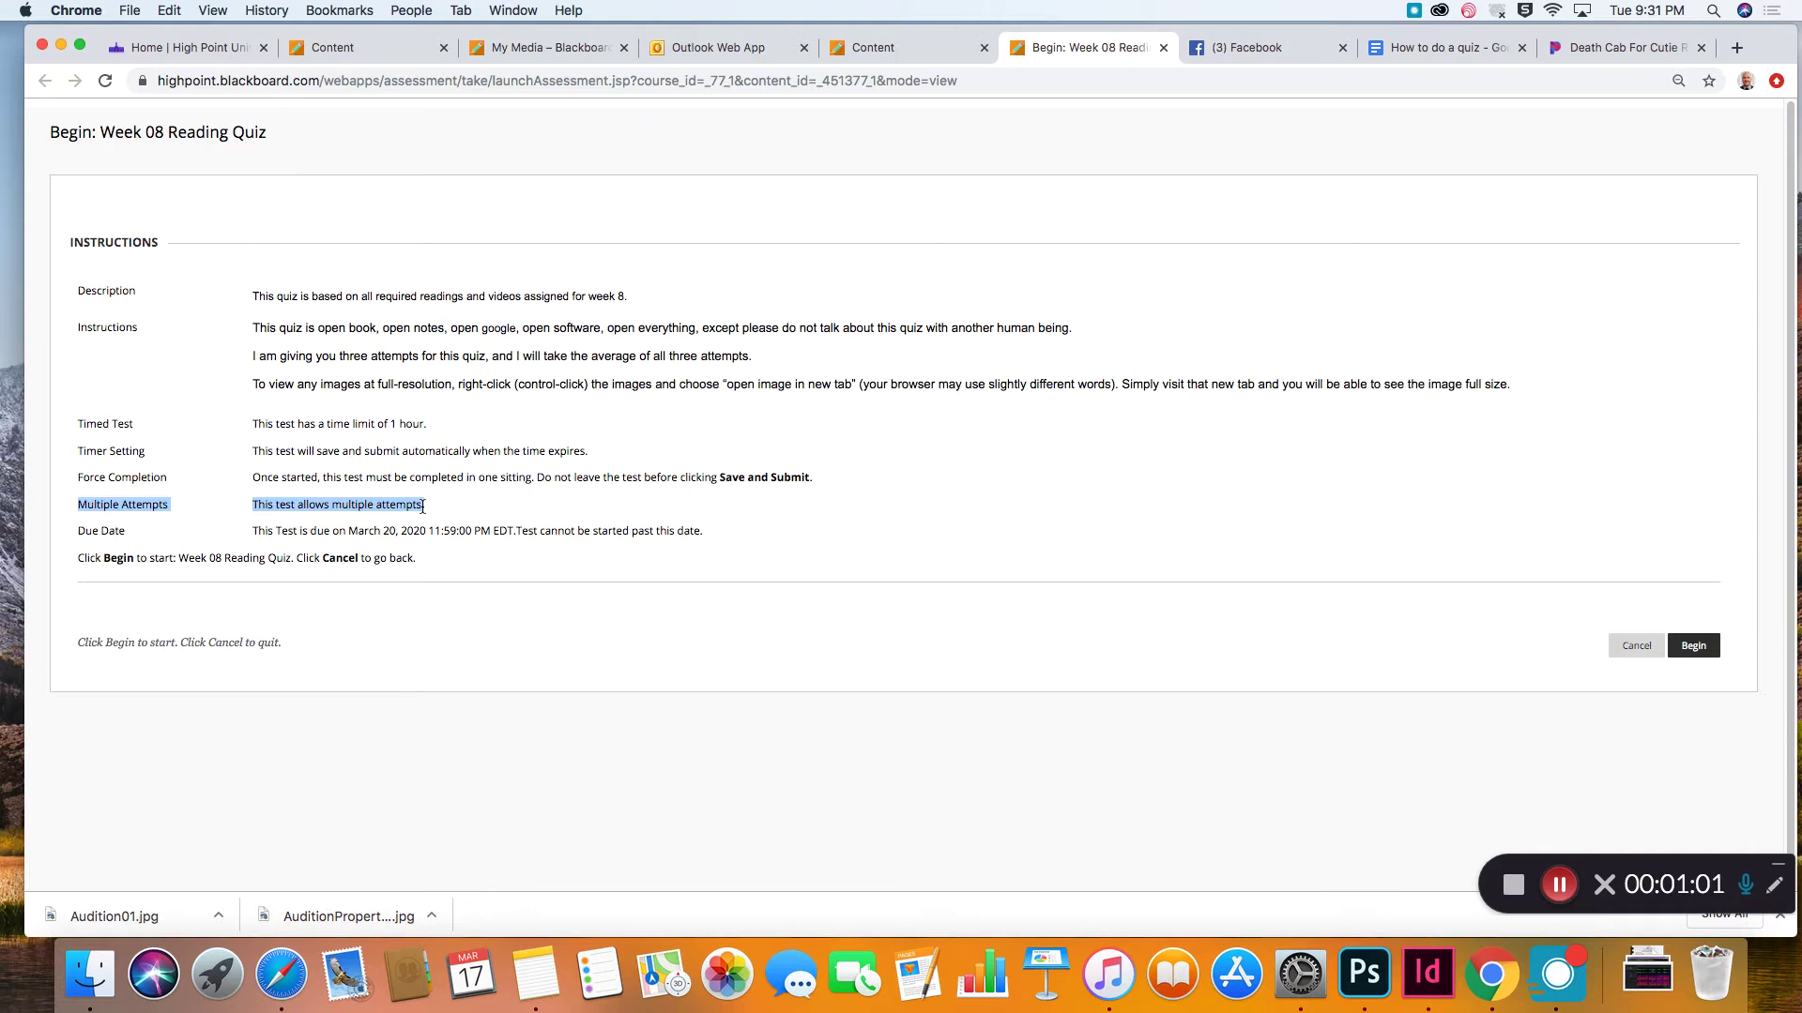
pyautogui.click(431, 510)
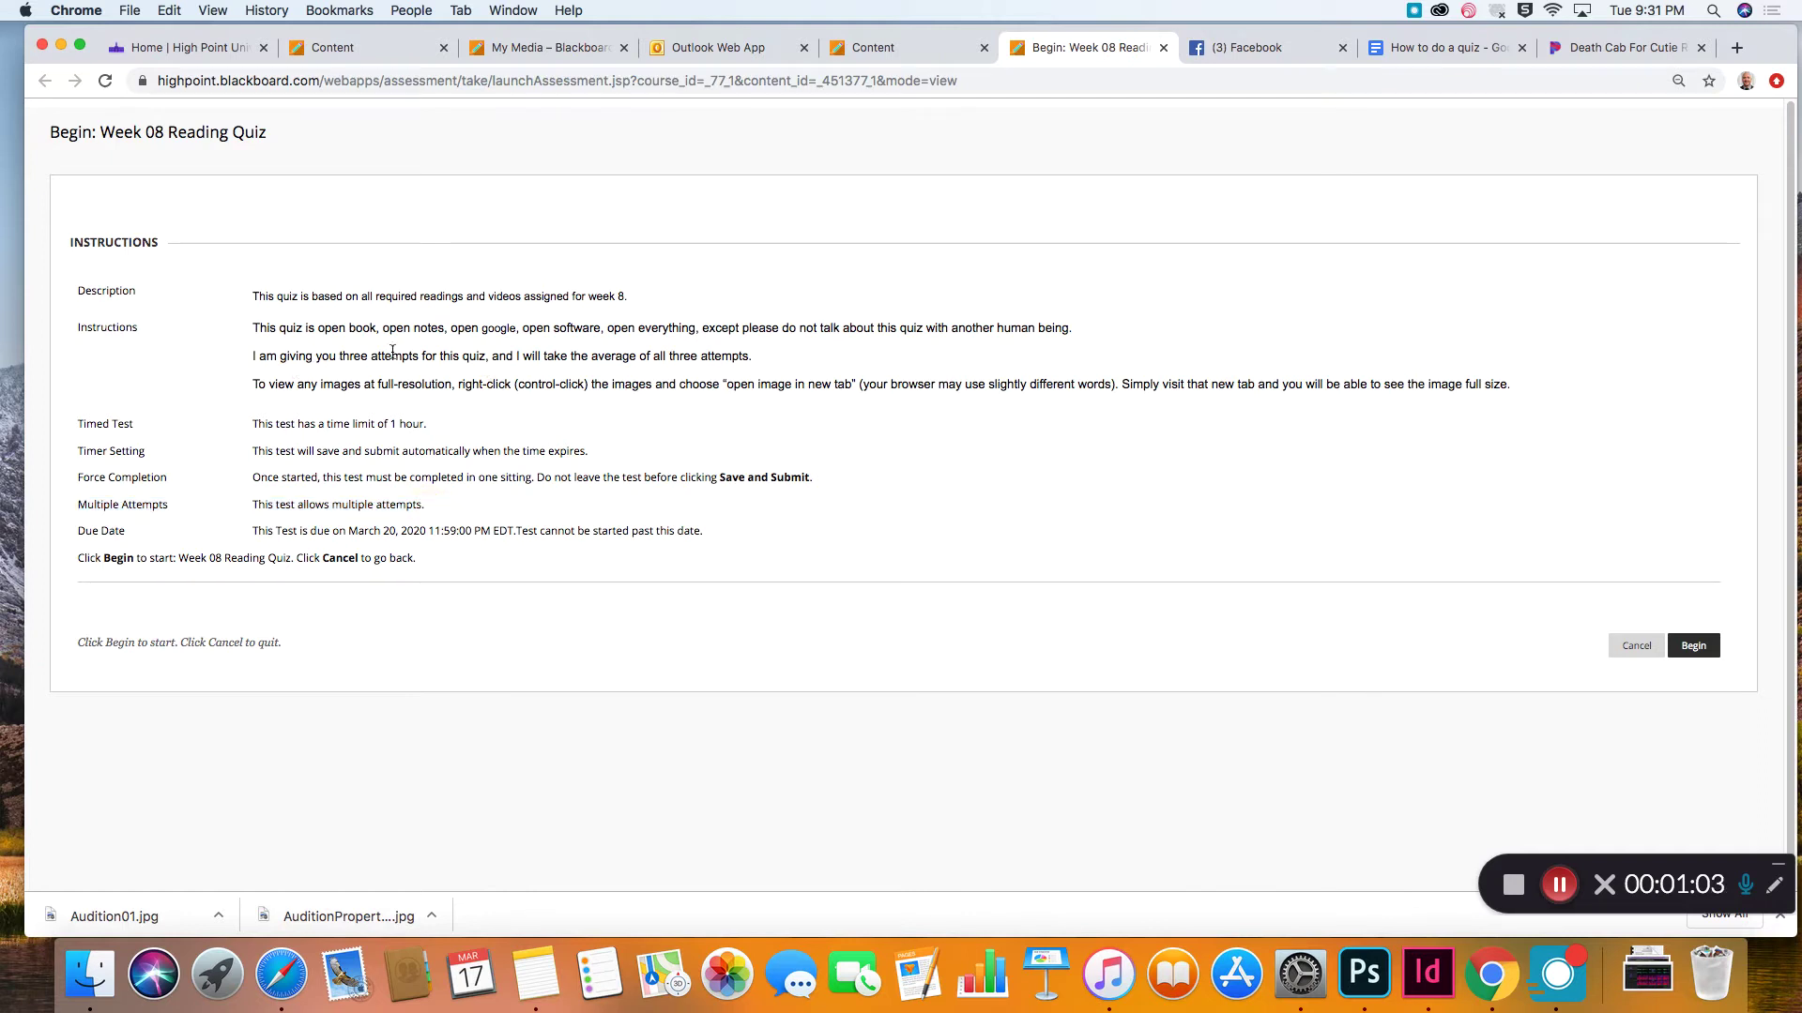
pyautogui.moveTo(491, 357); pyautogui.dragTo(764, 370)
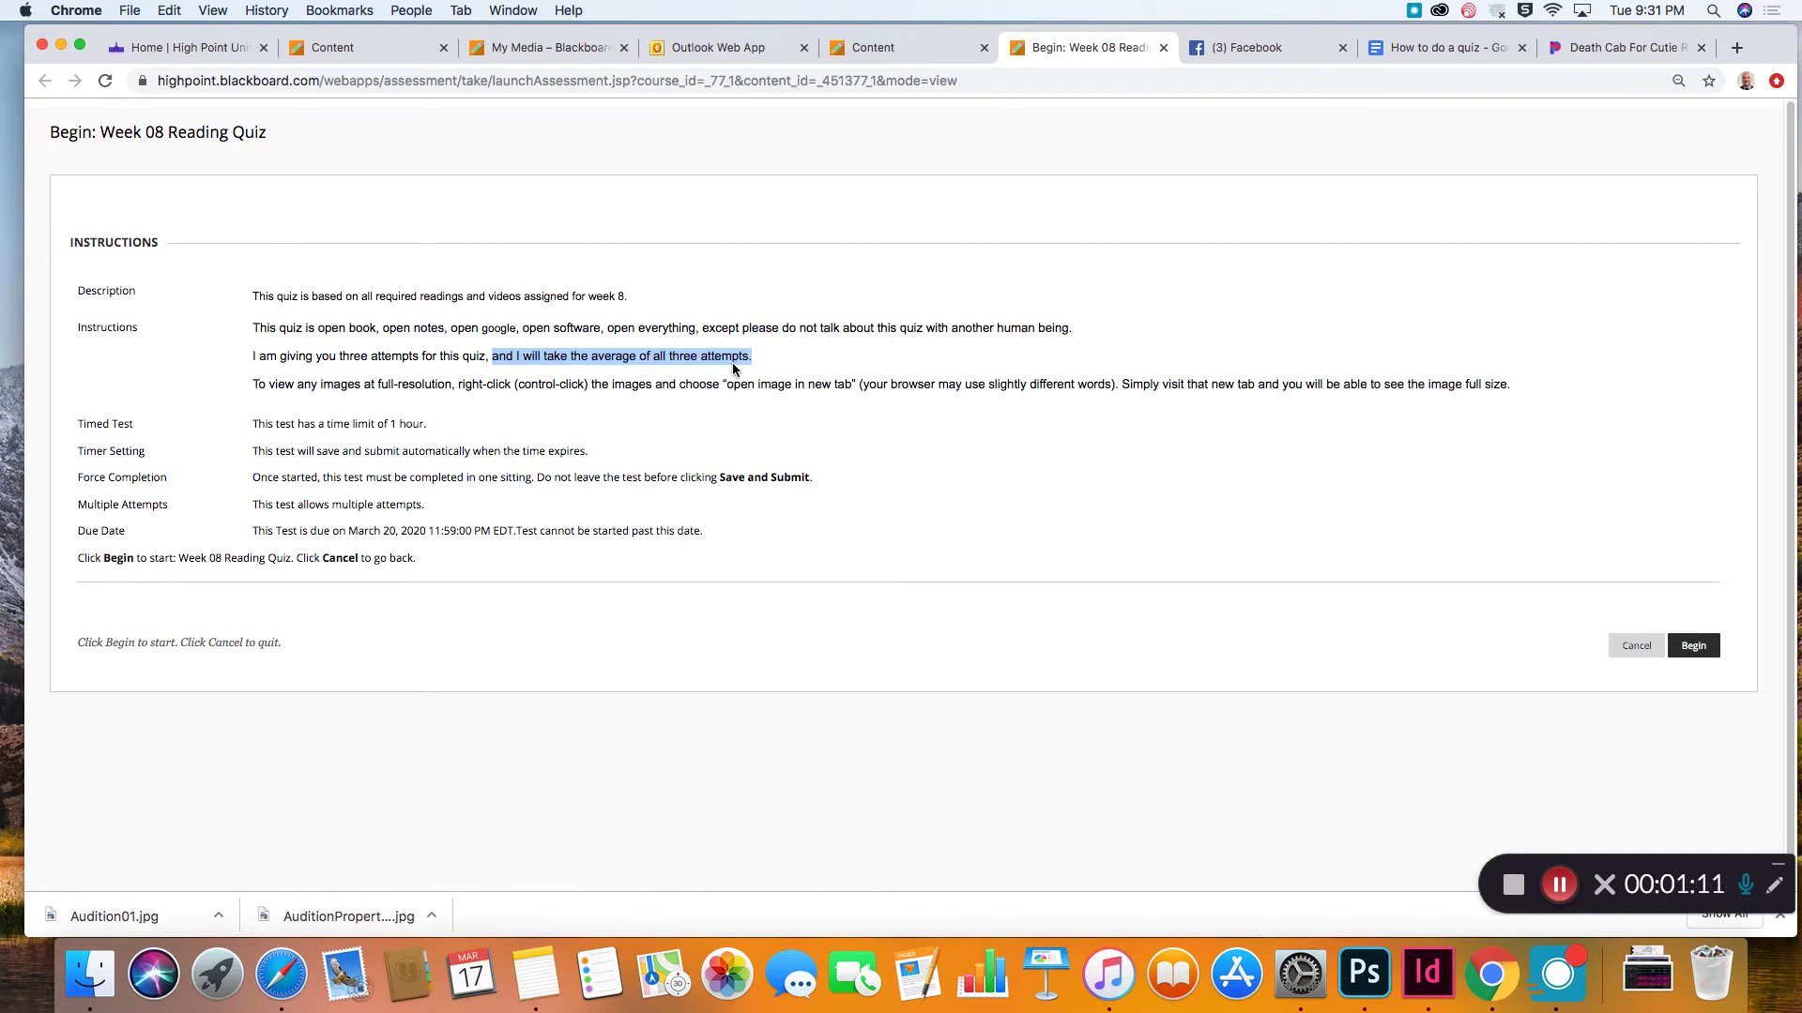
pyautogui.click(316, 385)
pyautogui.moveTo(252, 385); pyautogui.dragTo(1386, 384)
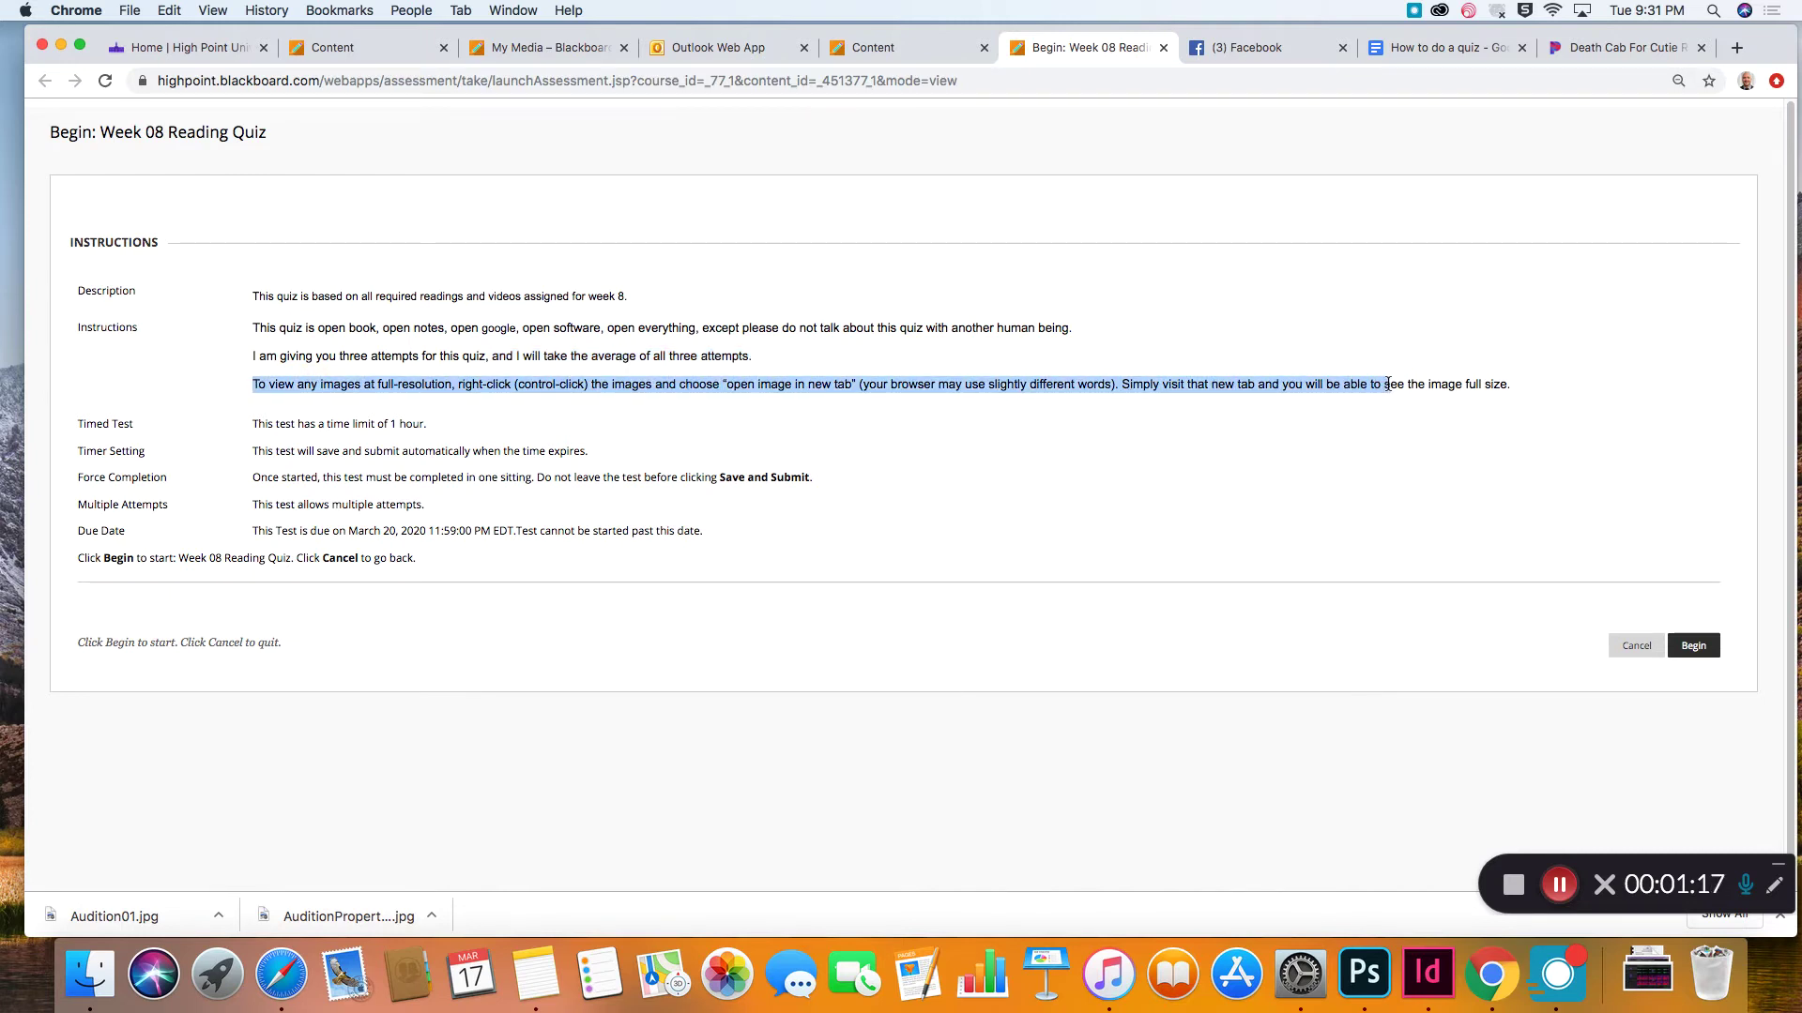
pyautogui.click(274, 428)
pyautogui.moveTo(64, 420); pyautogui.dragTo(726, 543)
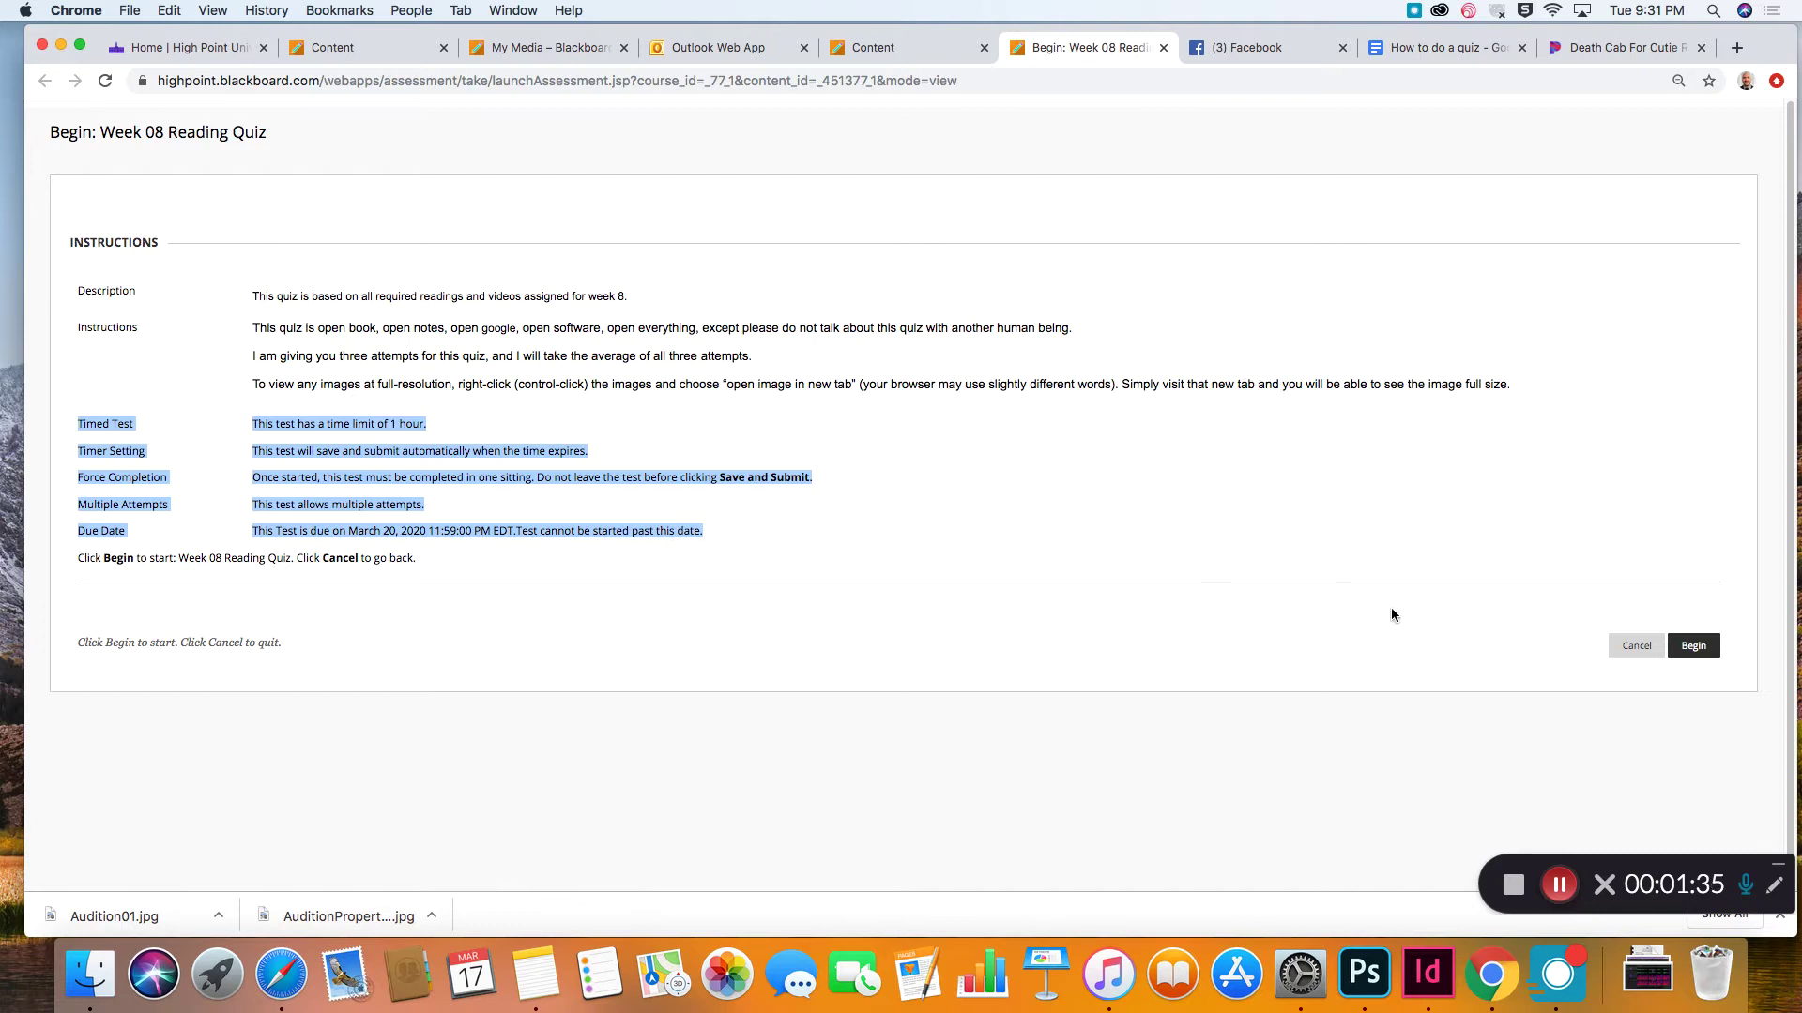
# Step: Begin the quiz attempt and match interface area A in Question 1 with answer E
pyautogui.click(1695, 648)
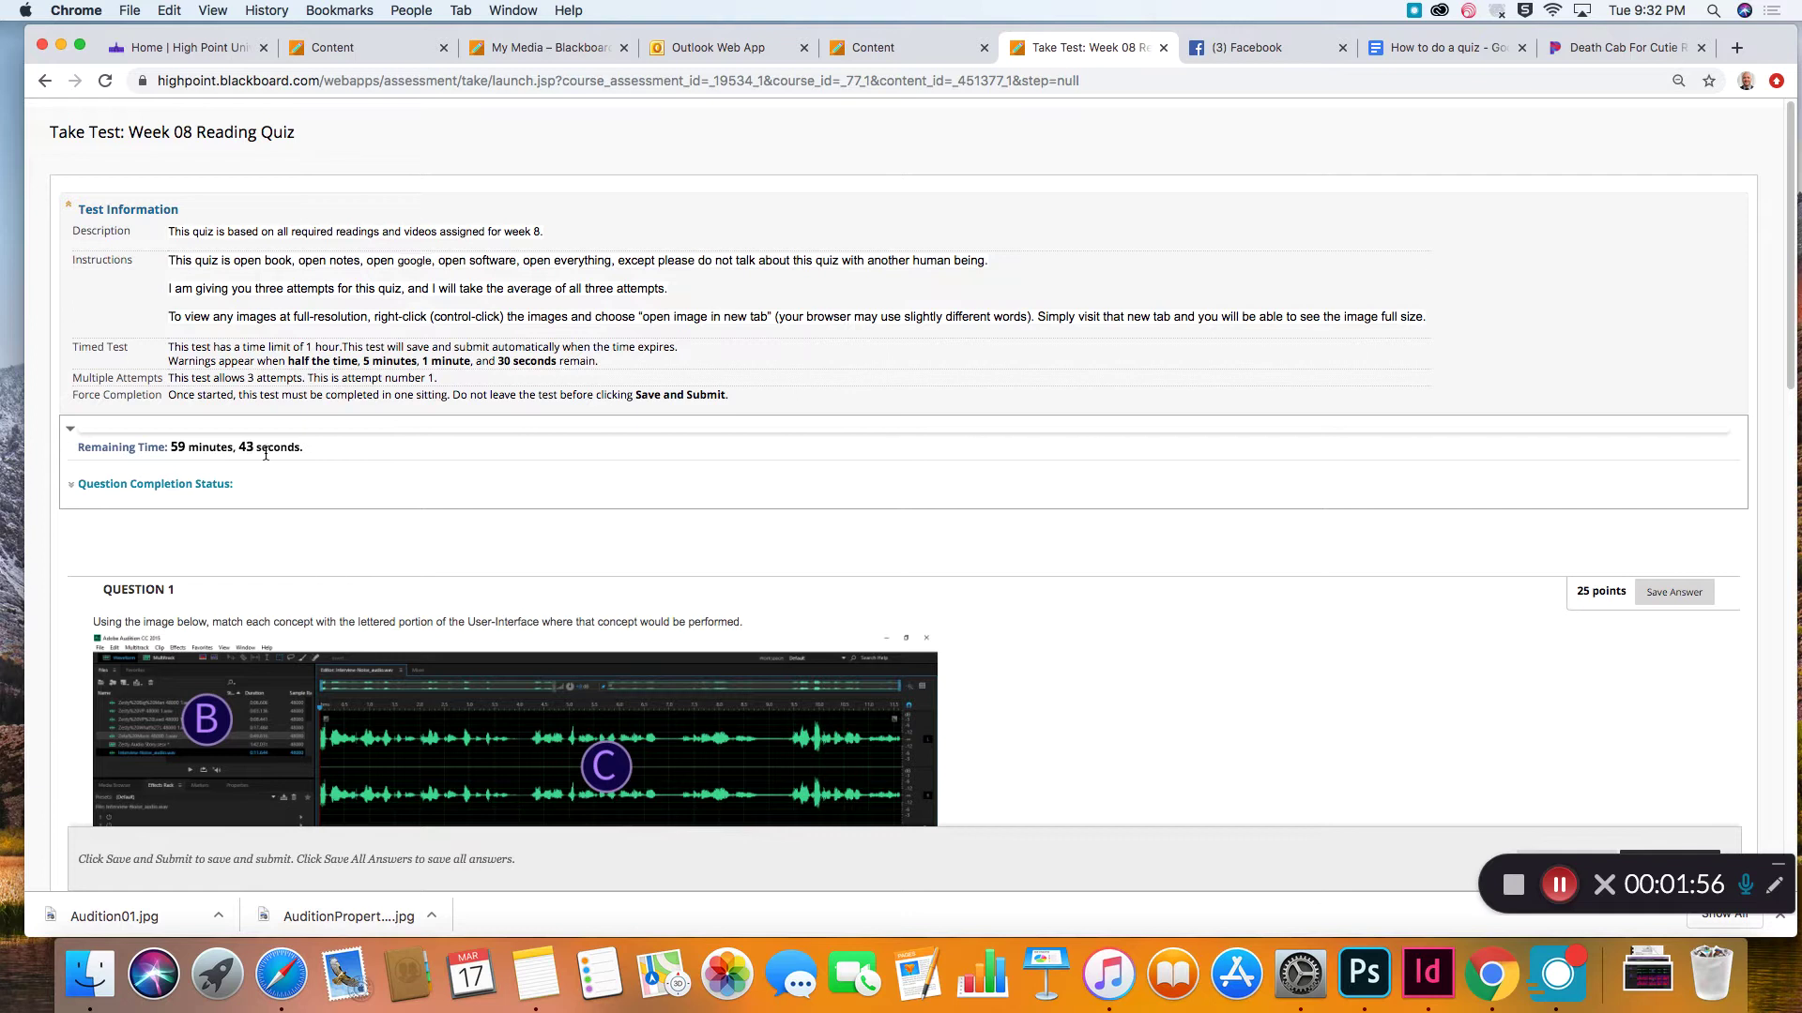
pyautogui.scroll(-5, 1122, 622)
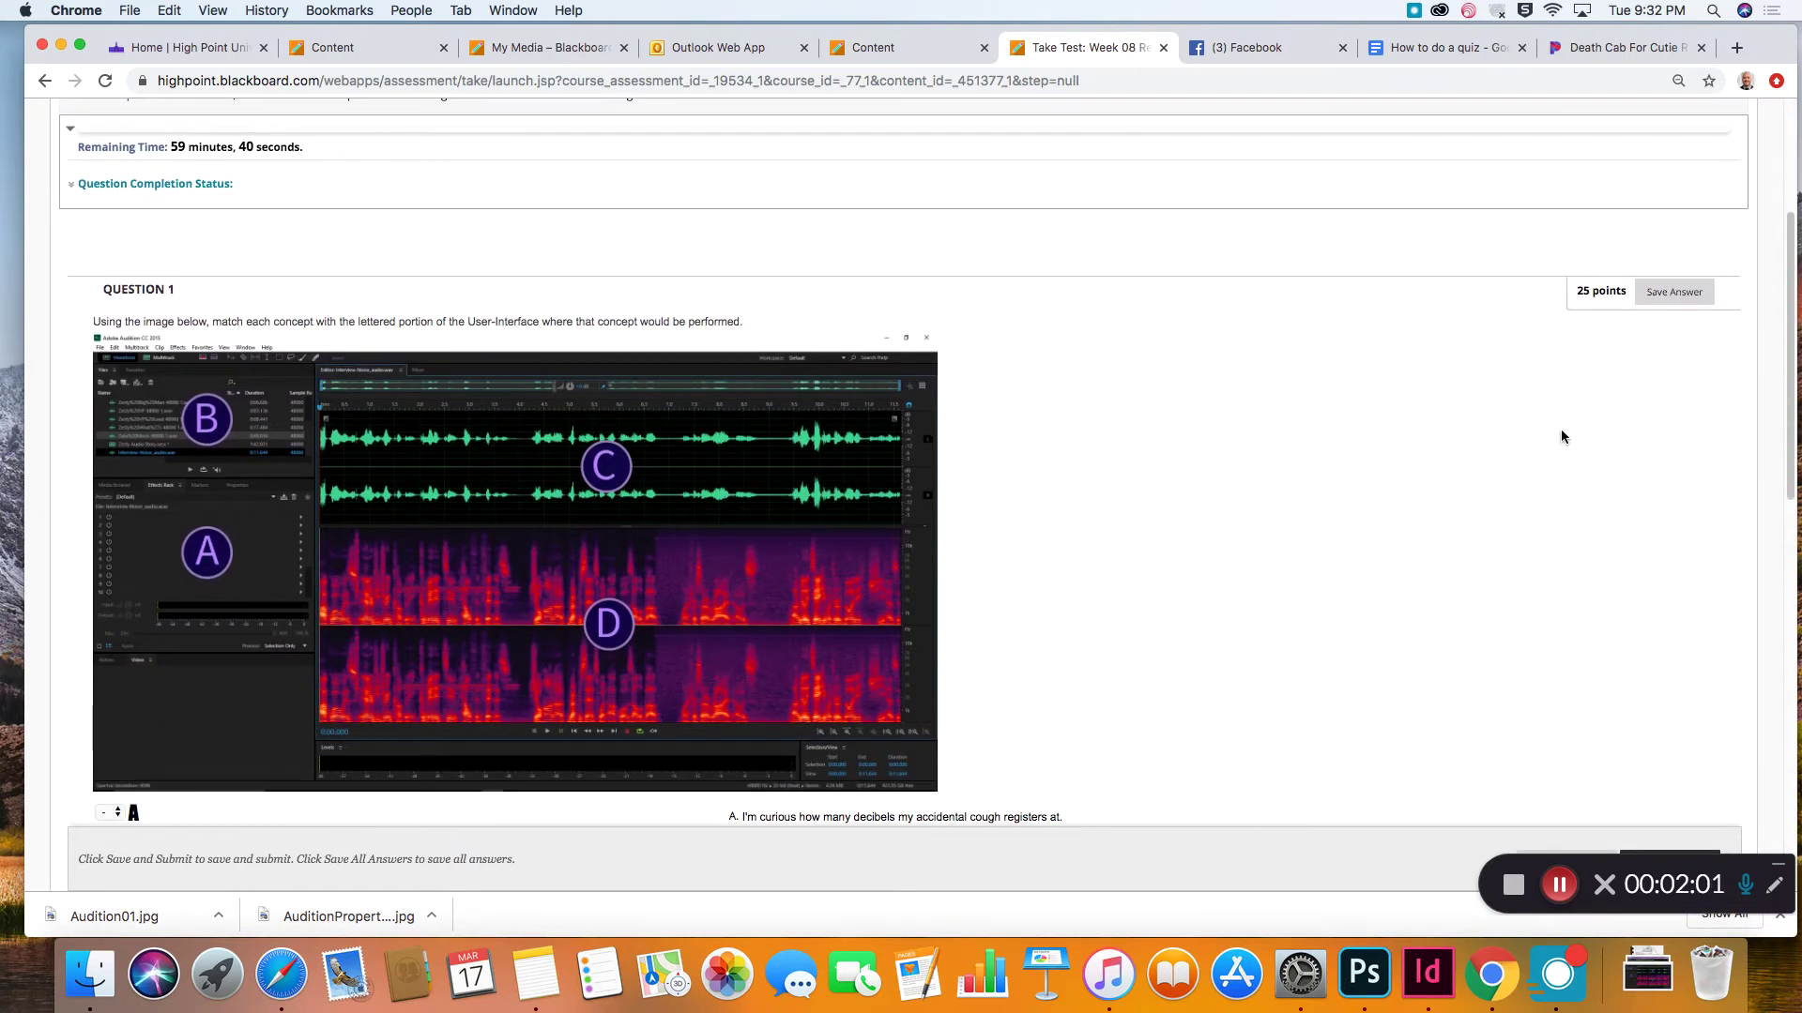
pyautogui.scroll(-4, 1004, 478)
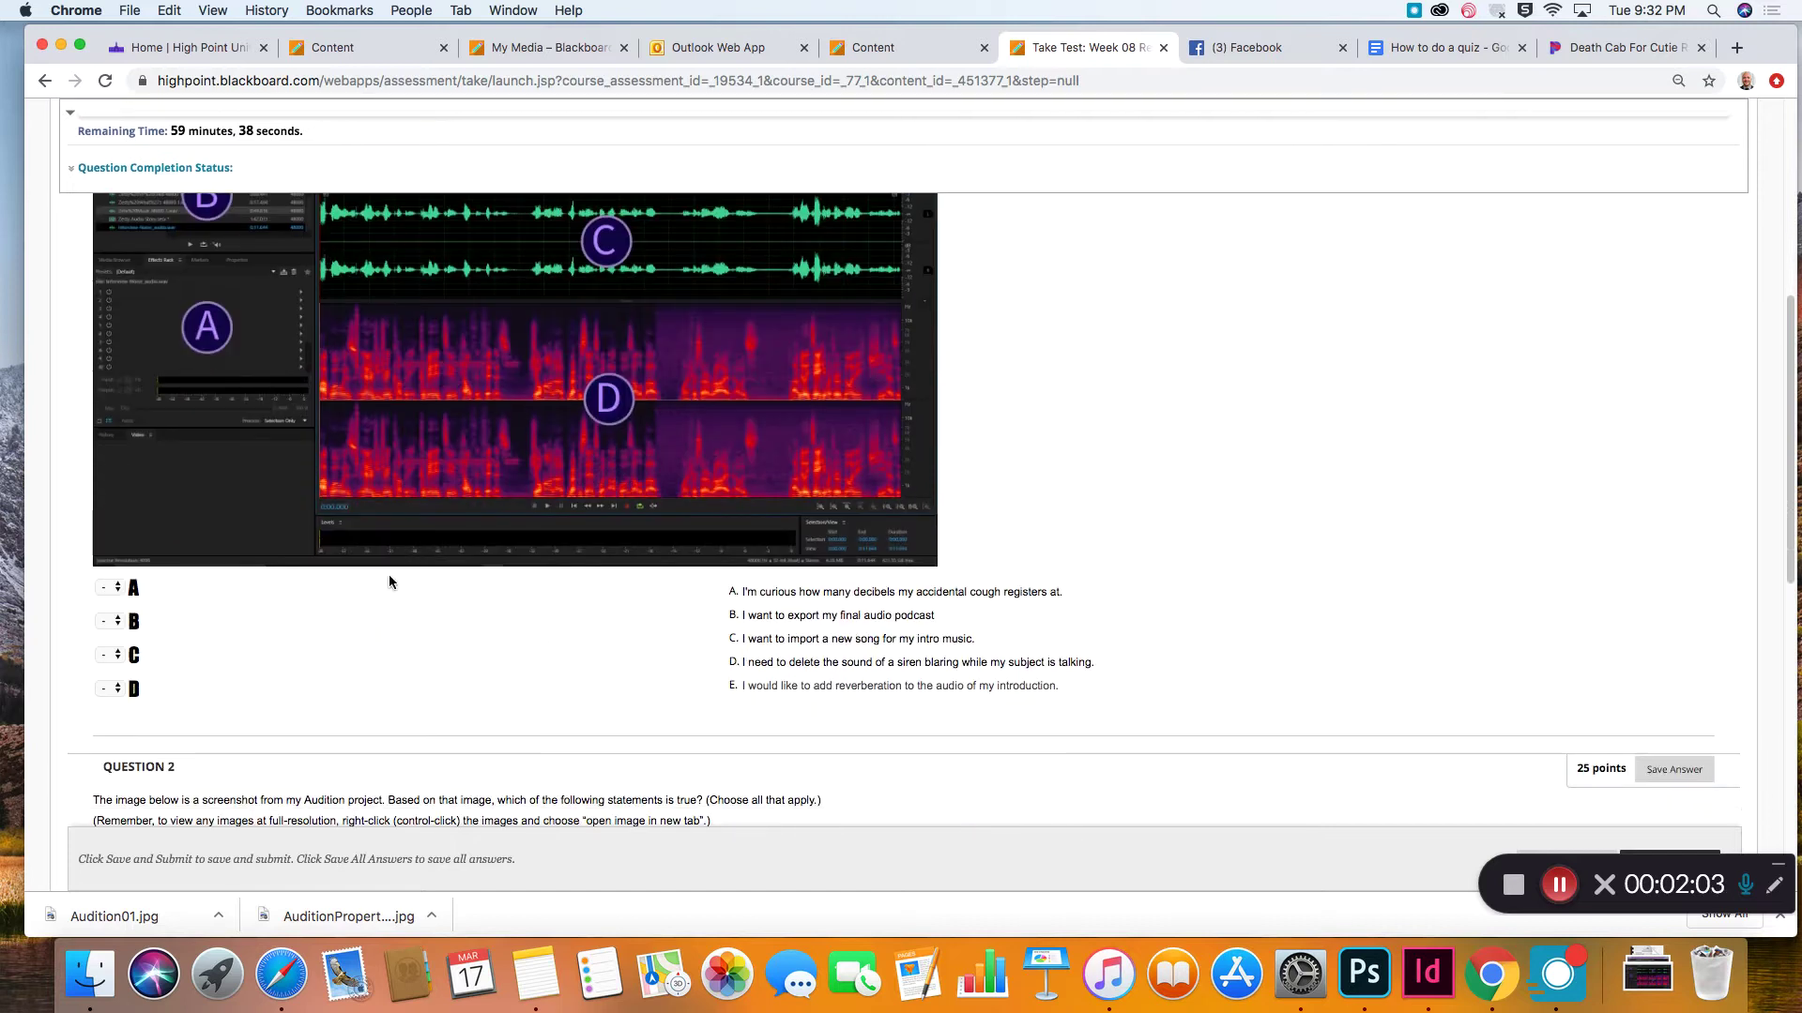
pyautogui.click(107, 588)
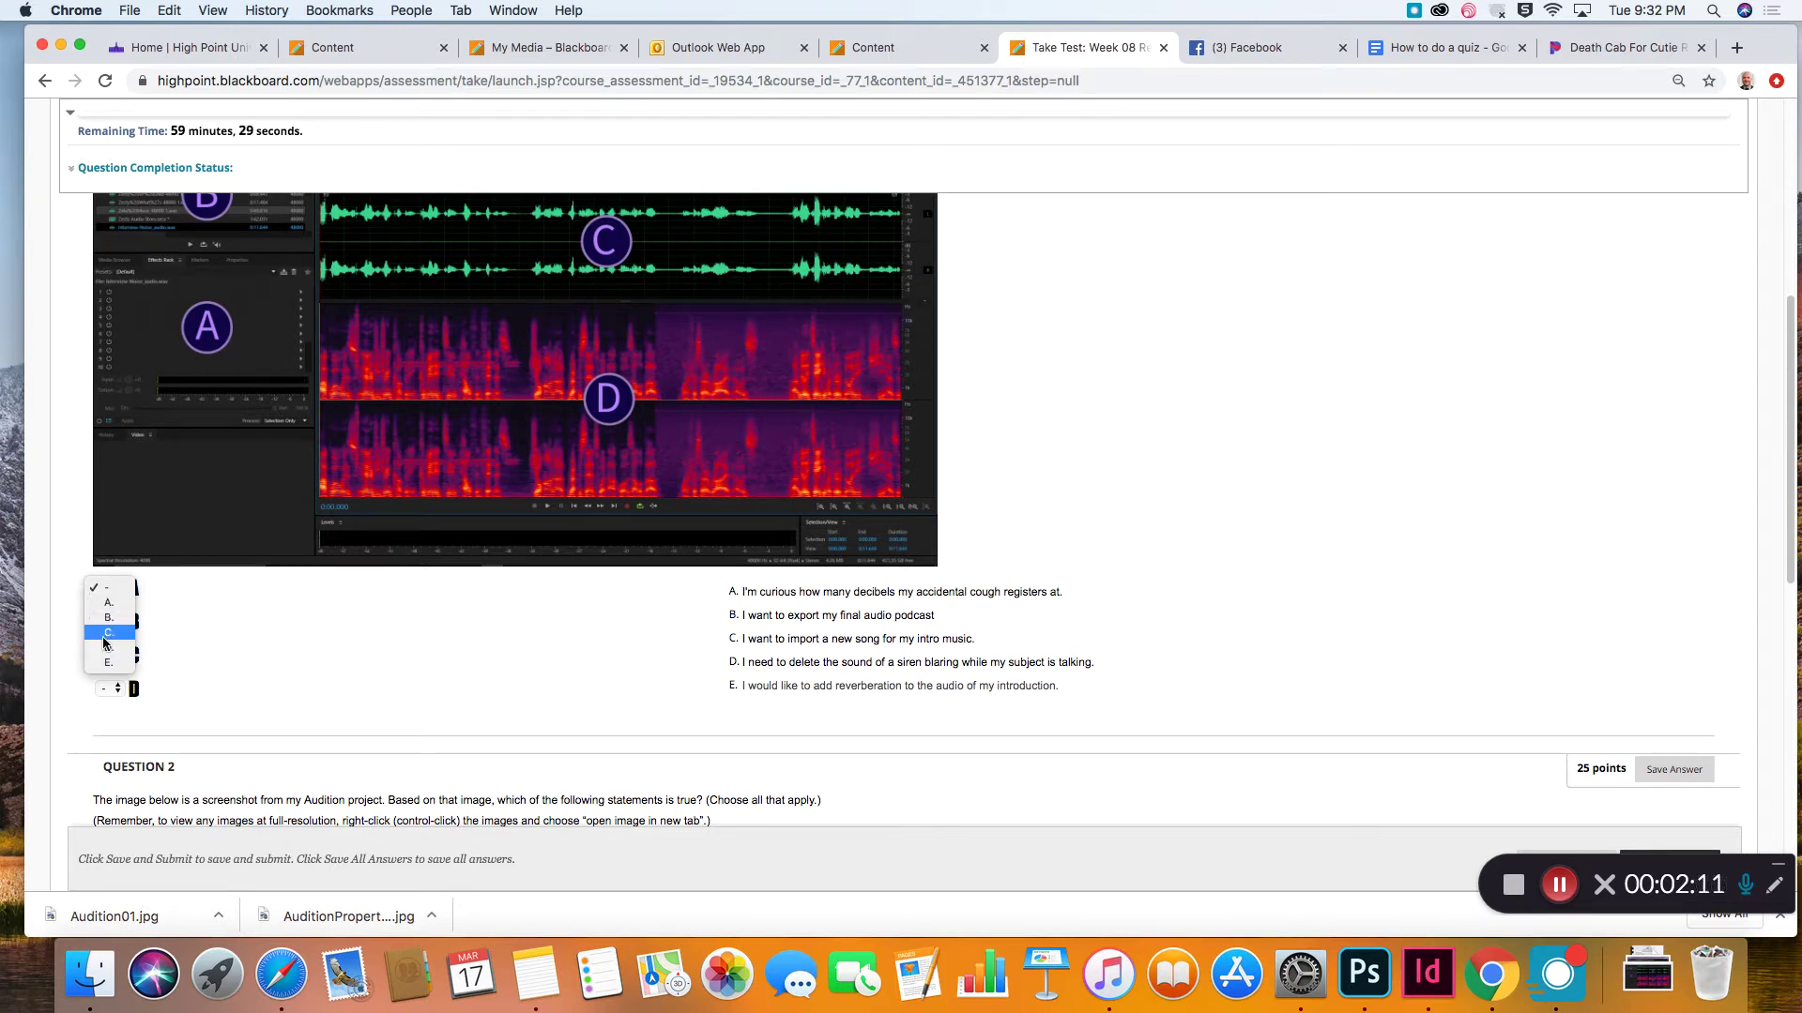
pyautogui.click(202, 613)
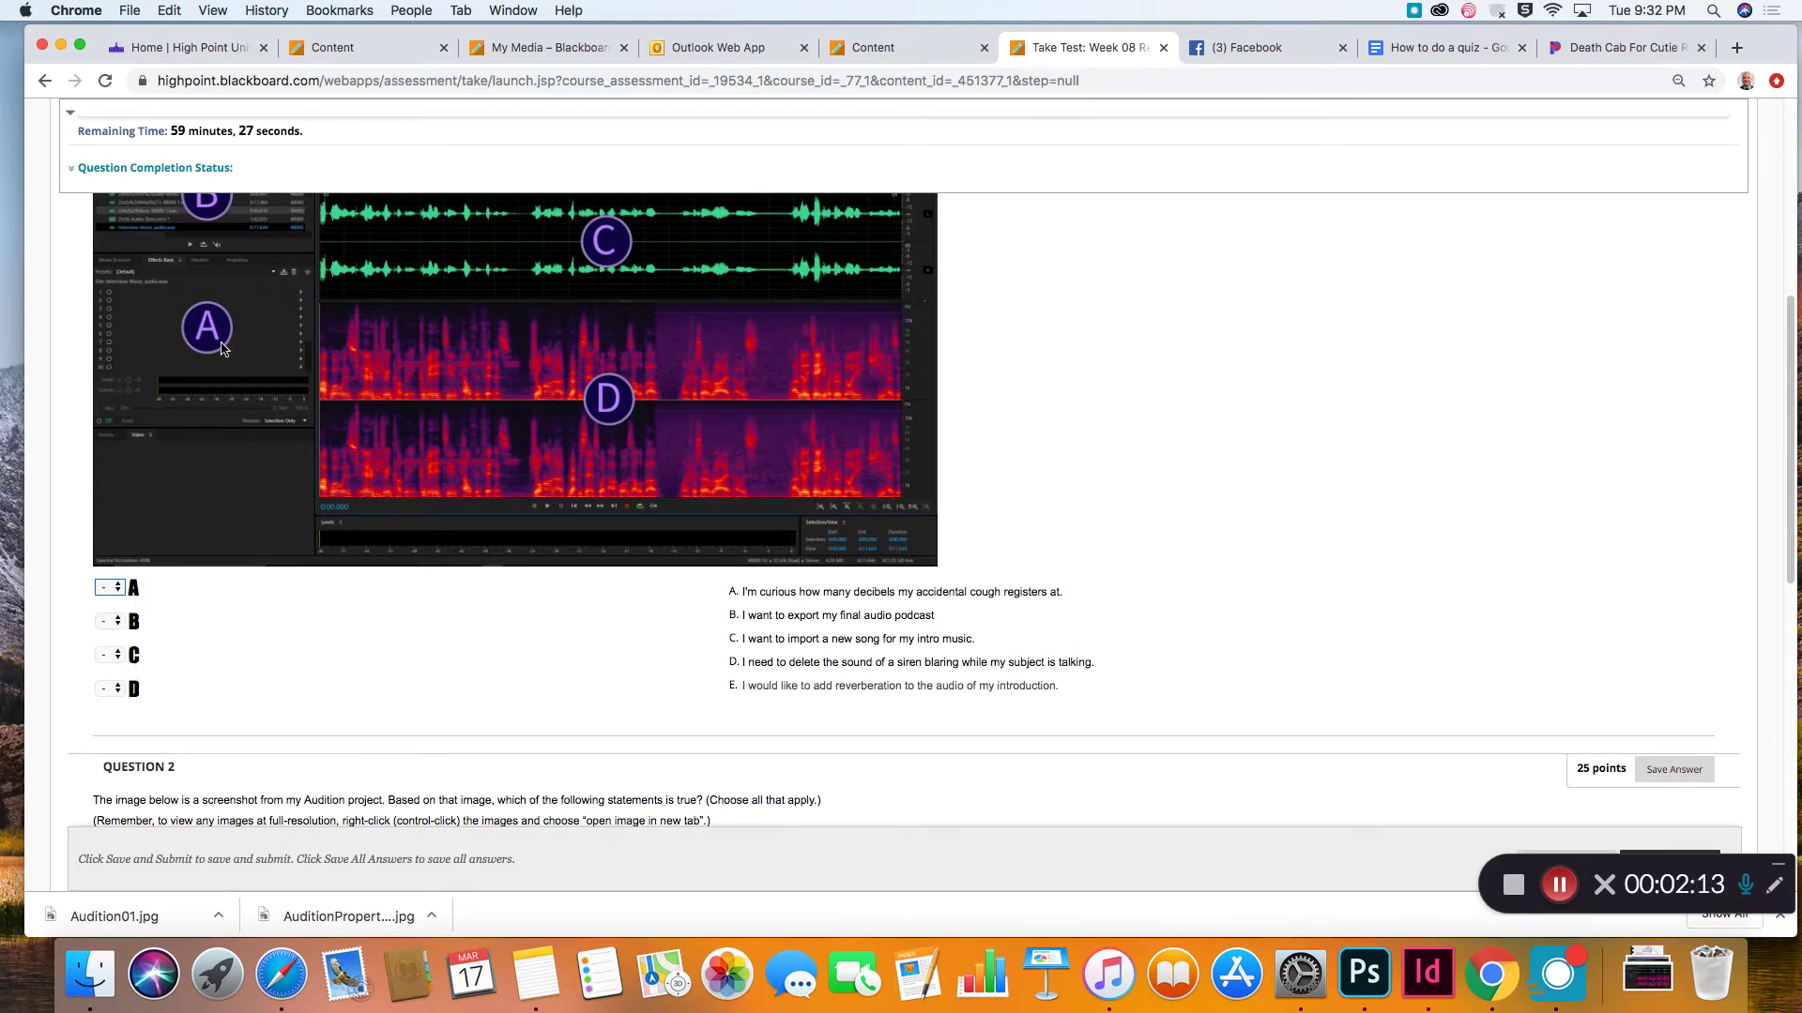
pyautogui.scroll(3, 571, 408)
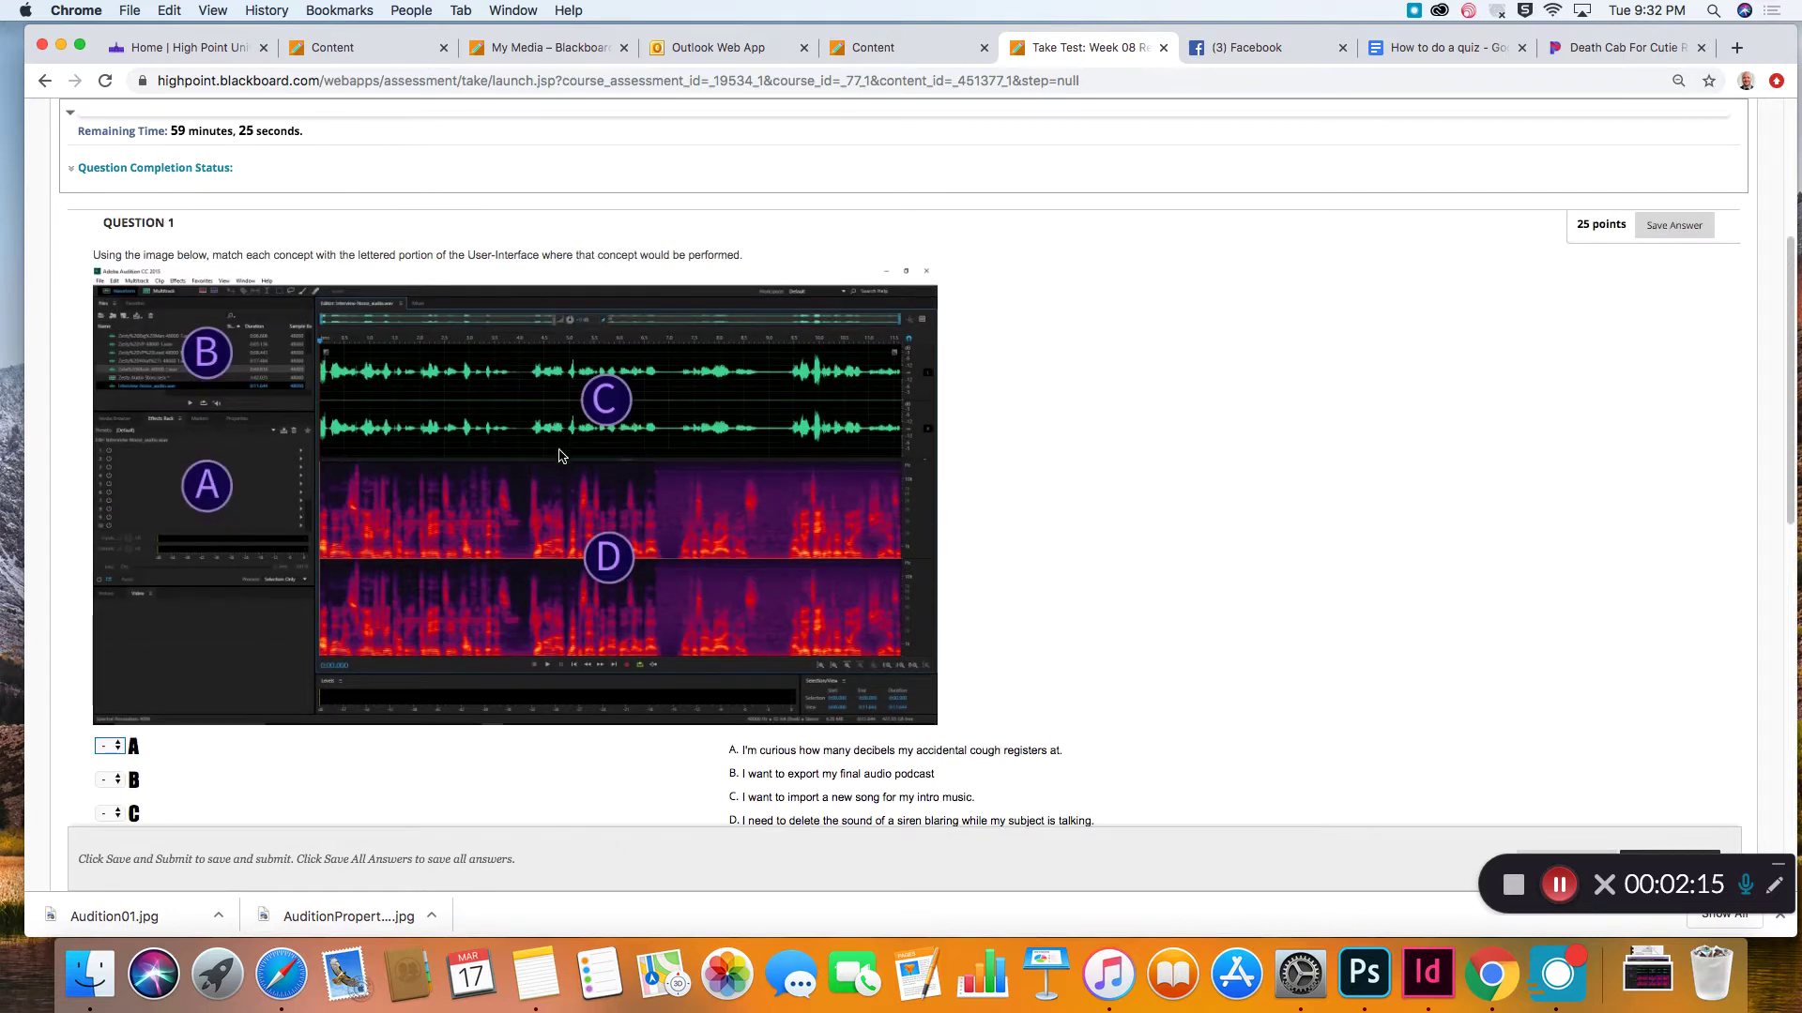
pyautogui.scroll(-3, 554, 458)
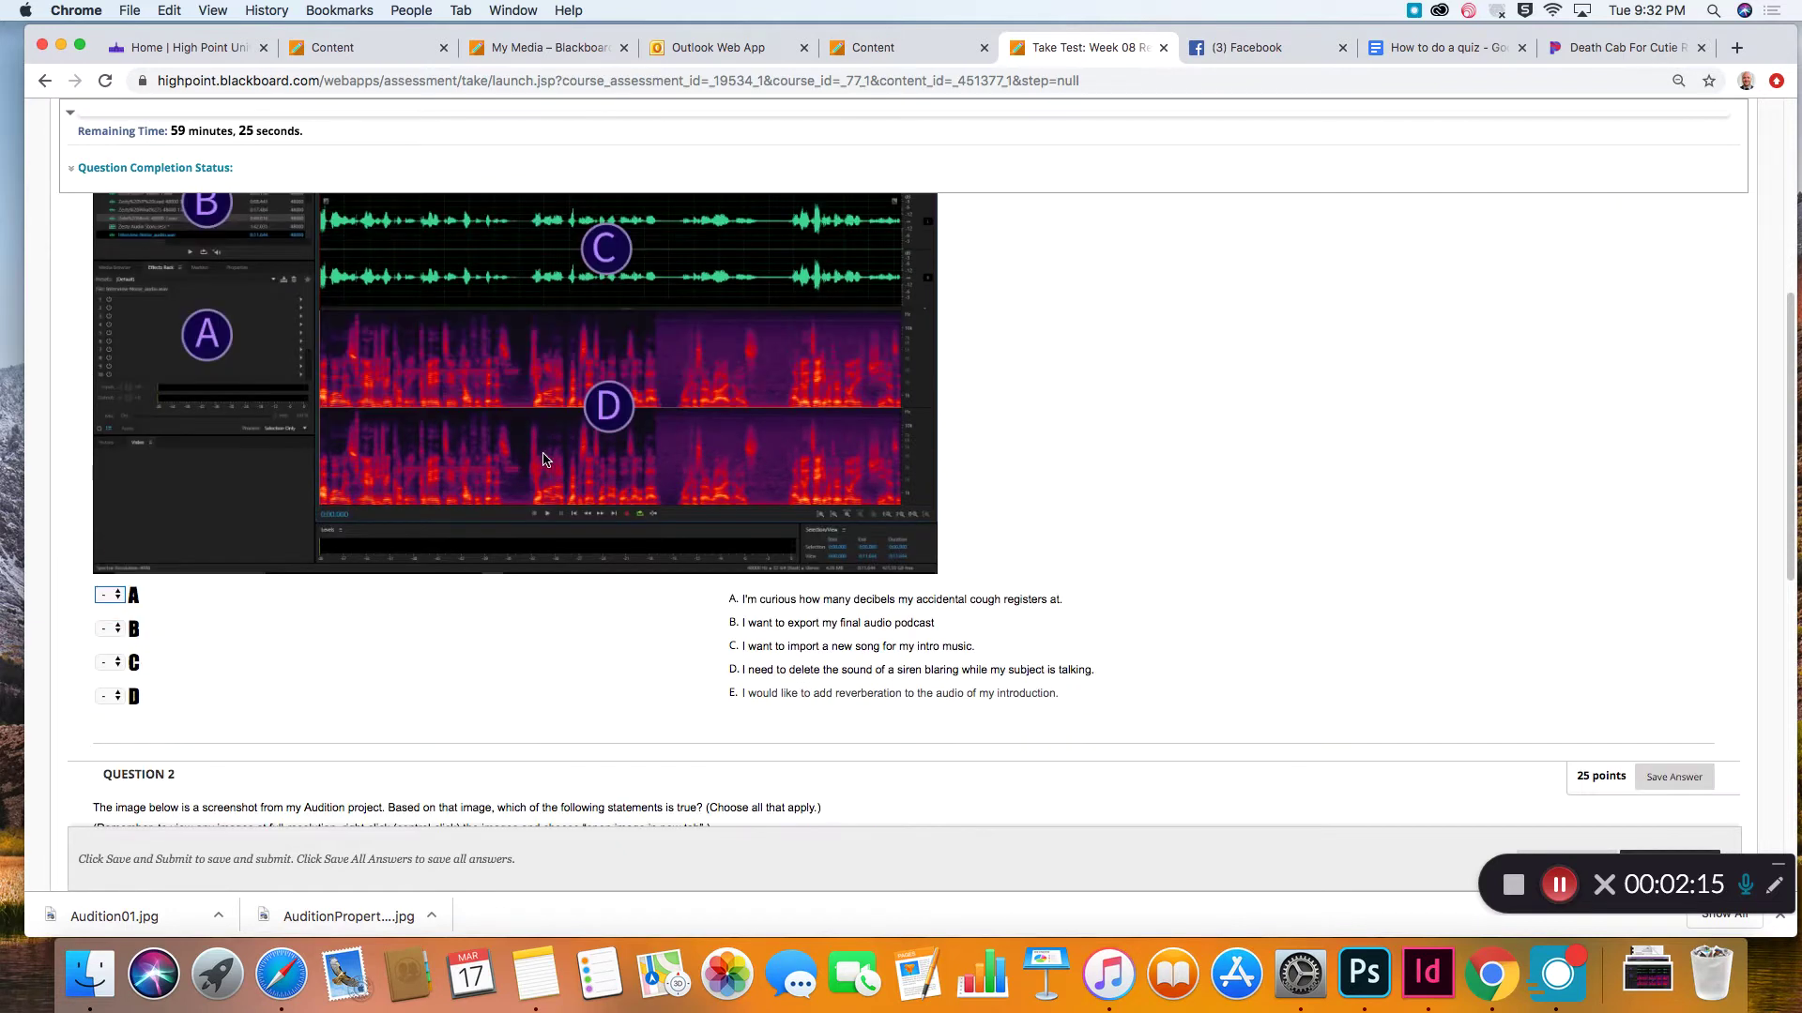
pyautogui.click(122, 597)
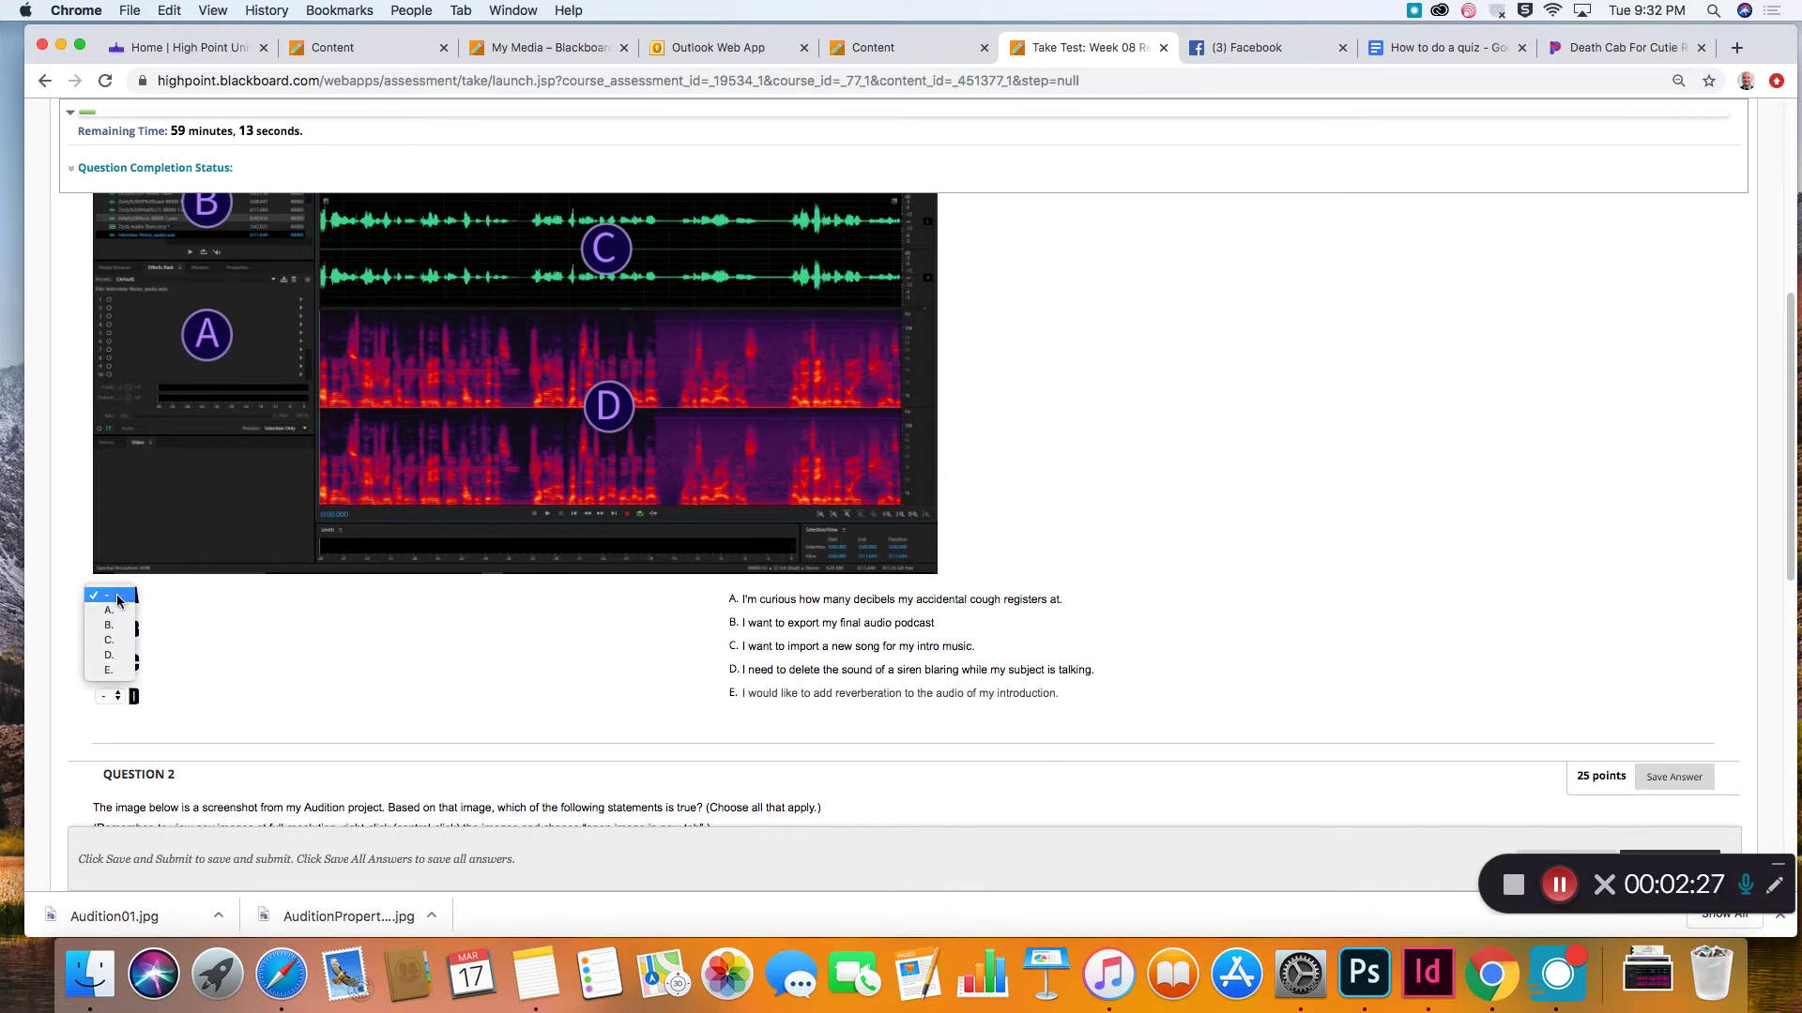
pyautogui.click(119, 600)
pyautogui.click(119, 601)
pyautogui.click(109, 670)
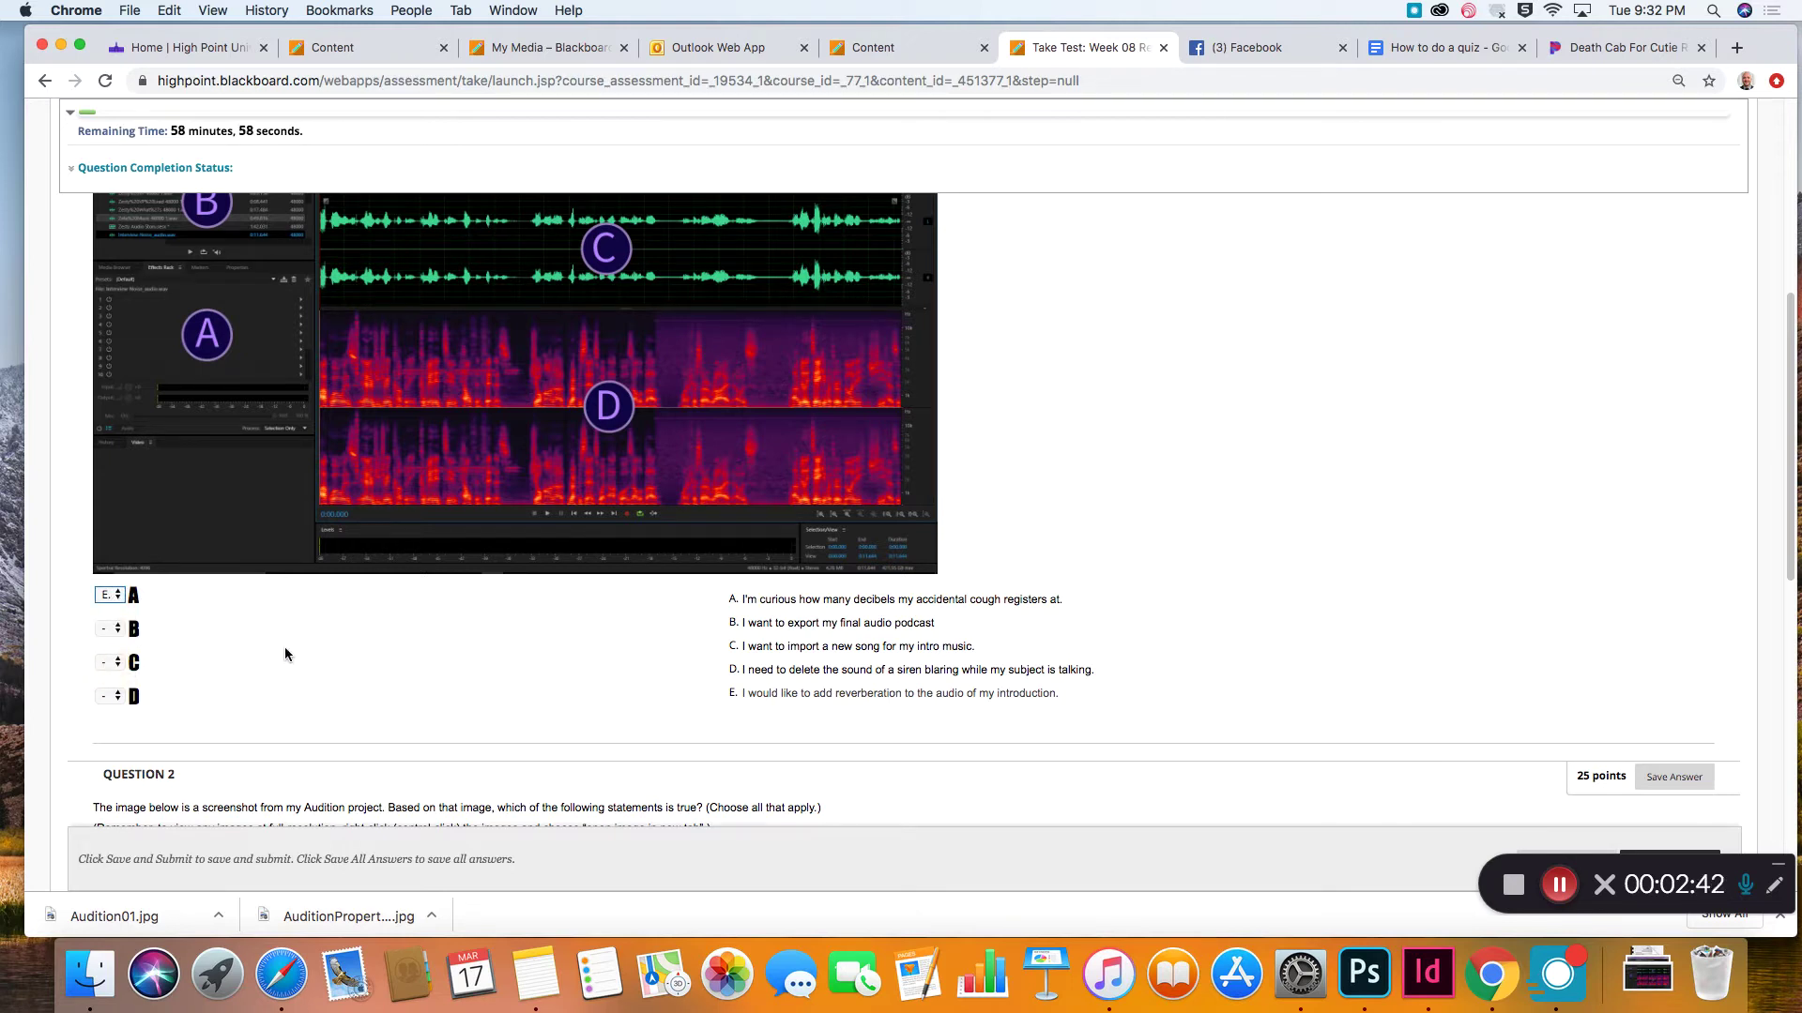
# Step: In Question 1, match area B with answer B, area C with answer C and area D with answer B
pyautogui.click(110, 629)
pyautogui.click(109, 658)
pyautogui.click(110, 663)
pyautogui.click(109, 708)
pyautogui.click(109, 696)
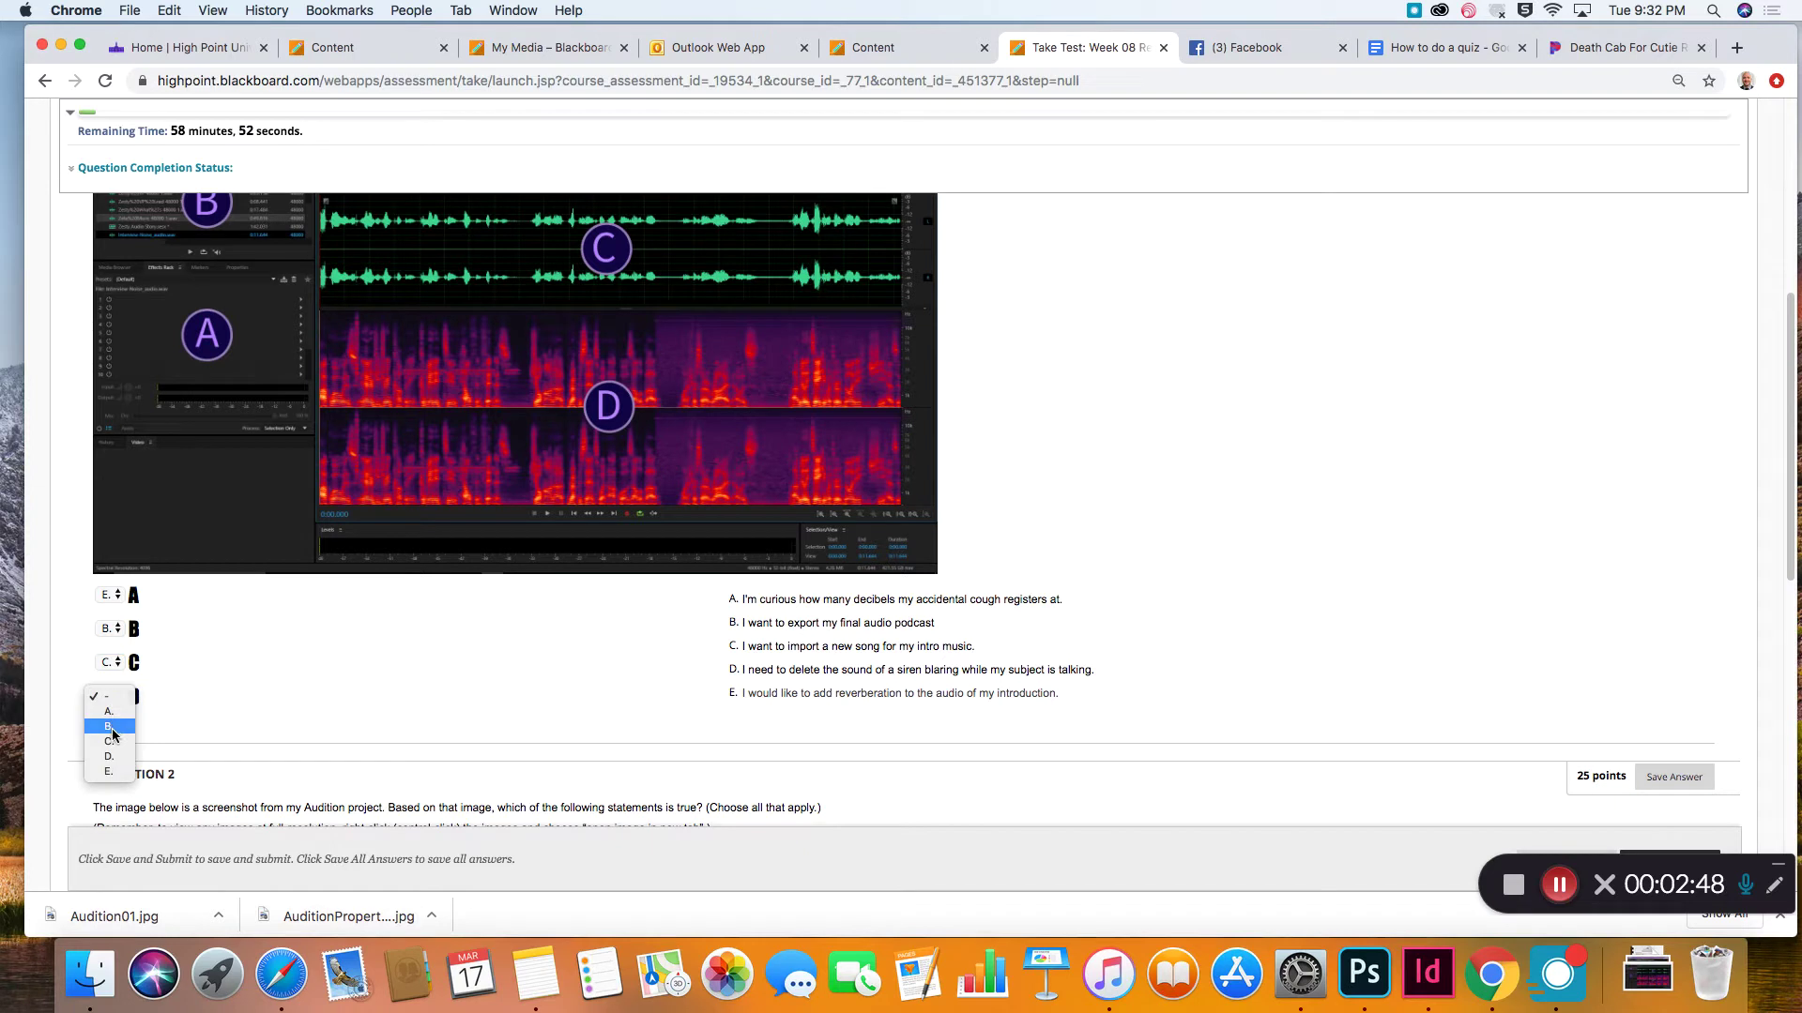
pyautogui.click(111, 727)
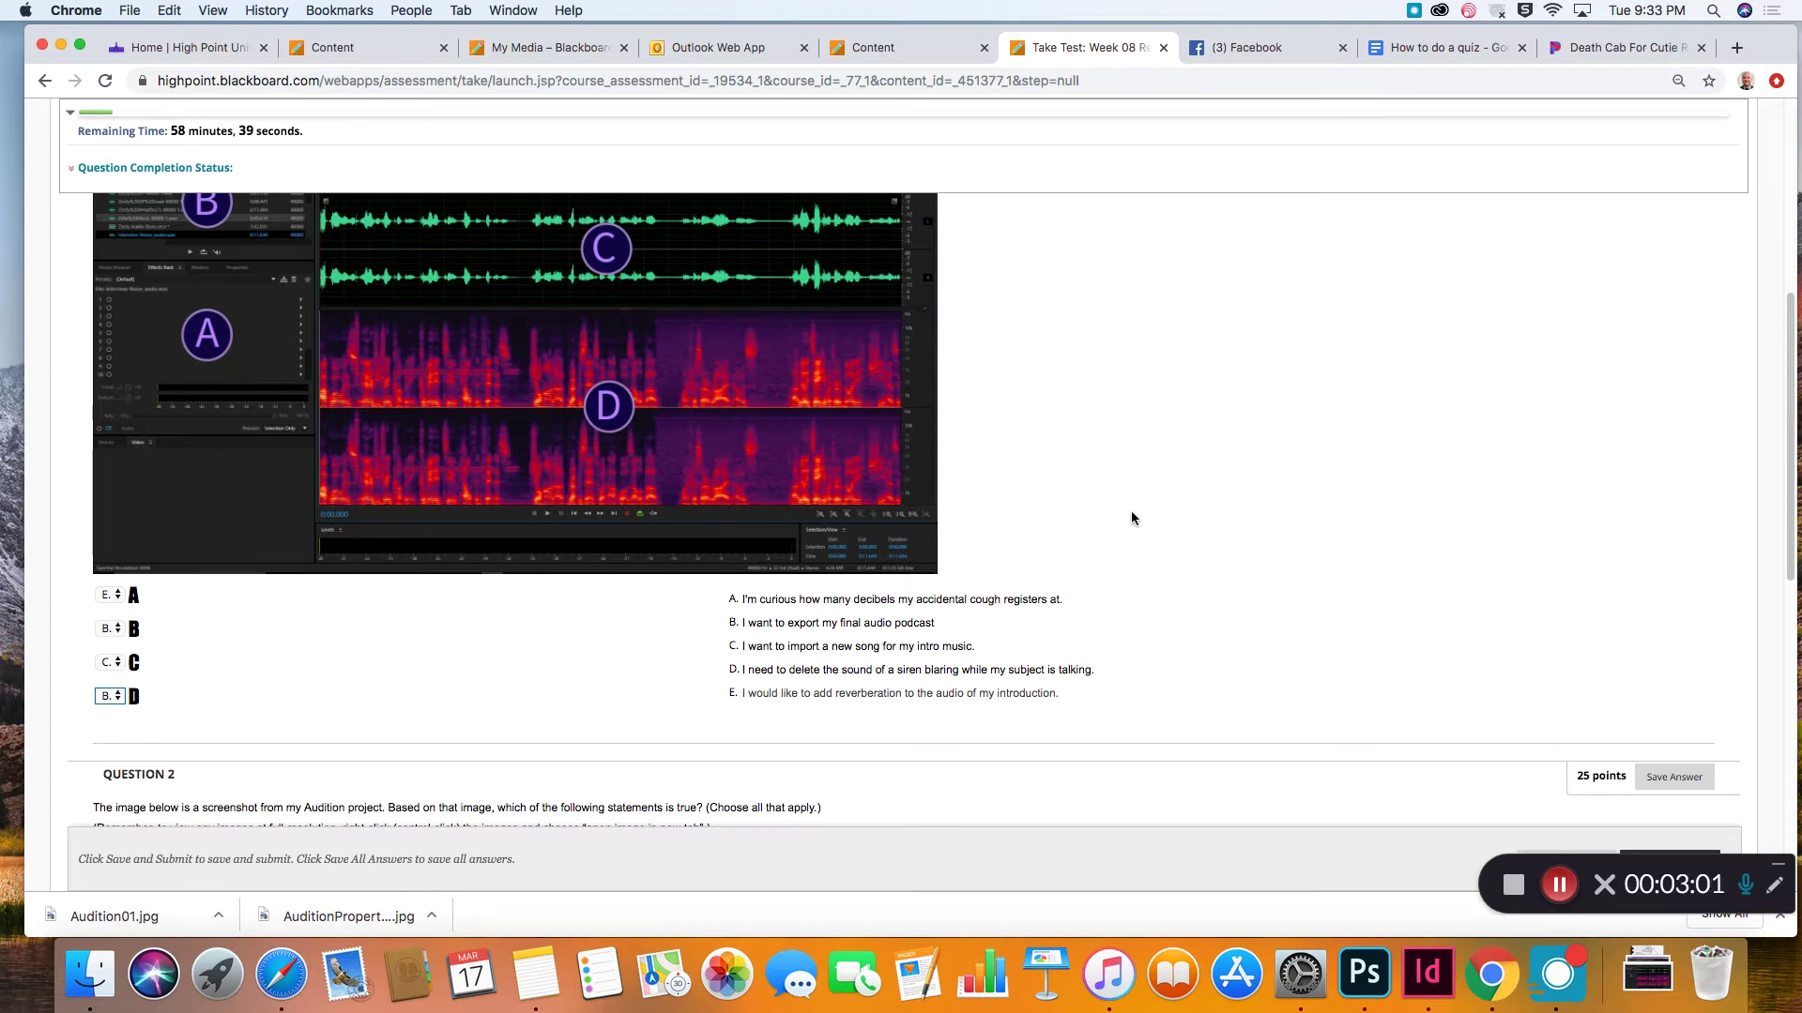
# Step: In Question 2, select statement 1 about clipped audio on export and statement 4 about audio files not being located
pyautogui.scroll(-10, 1122, 516)
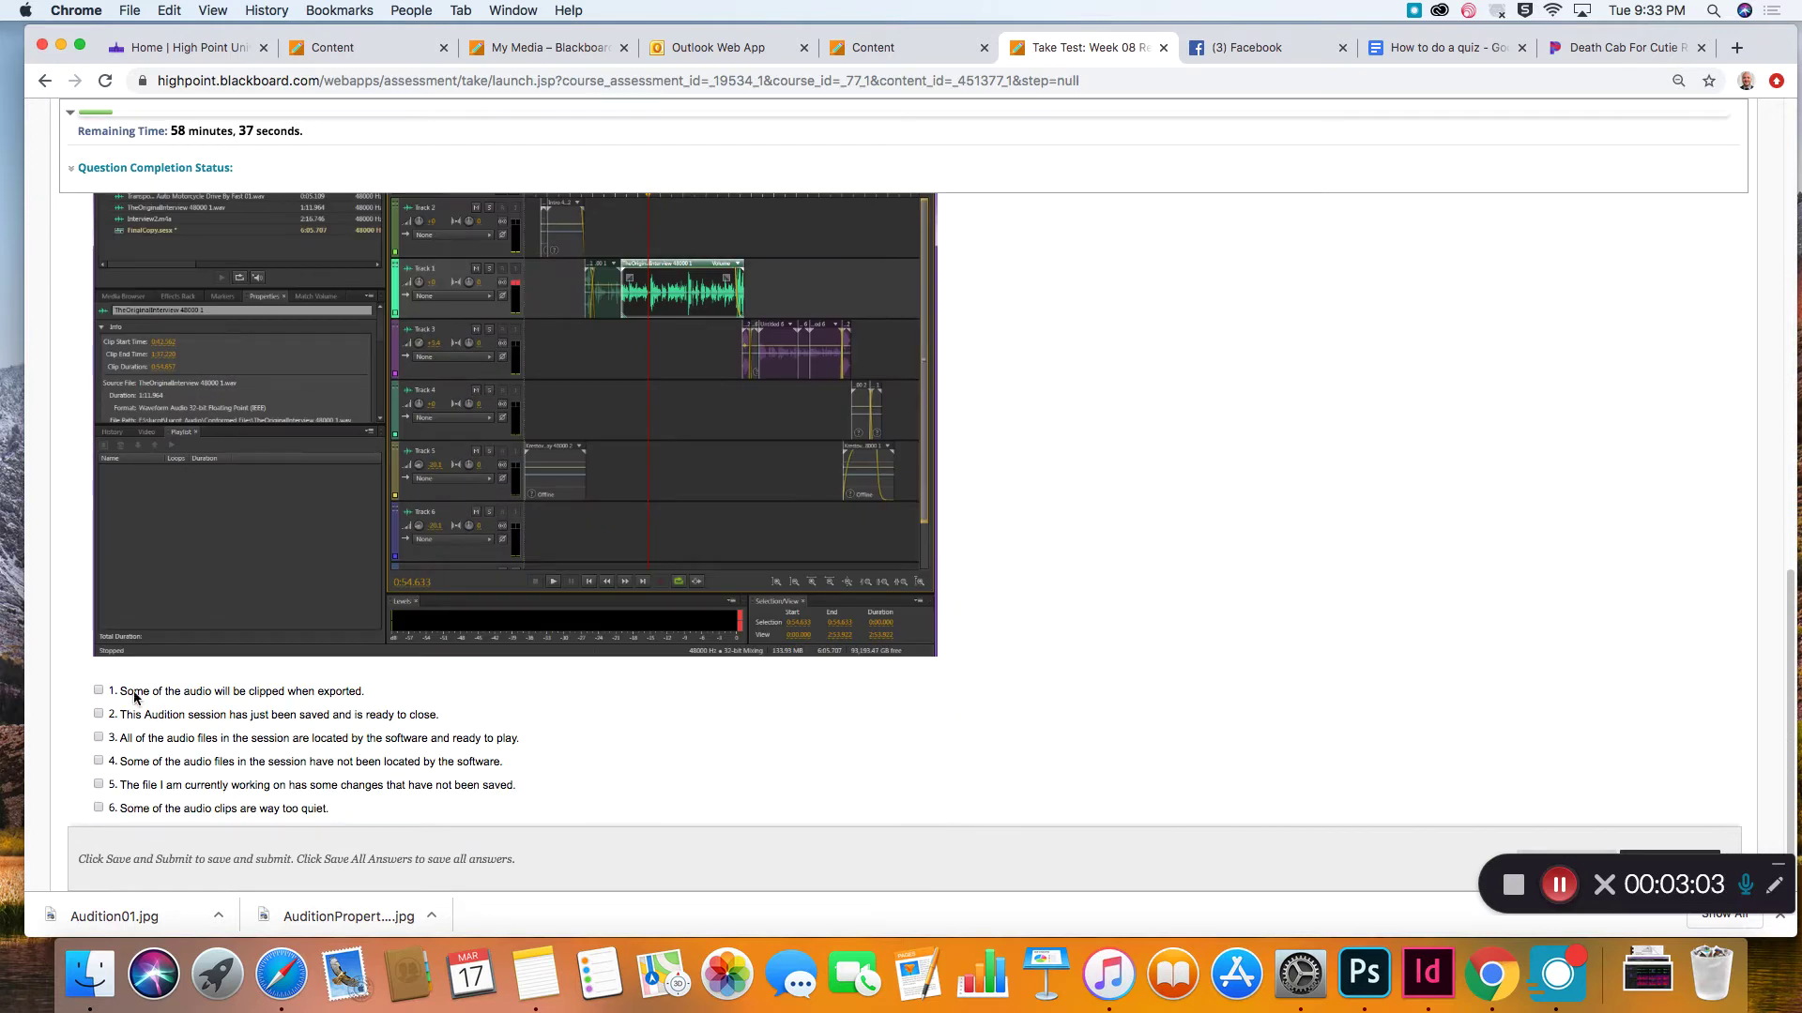
pyautogui.click(98, 691)
pyautogui.scroll(-1, 99, 692)
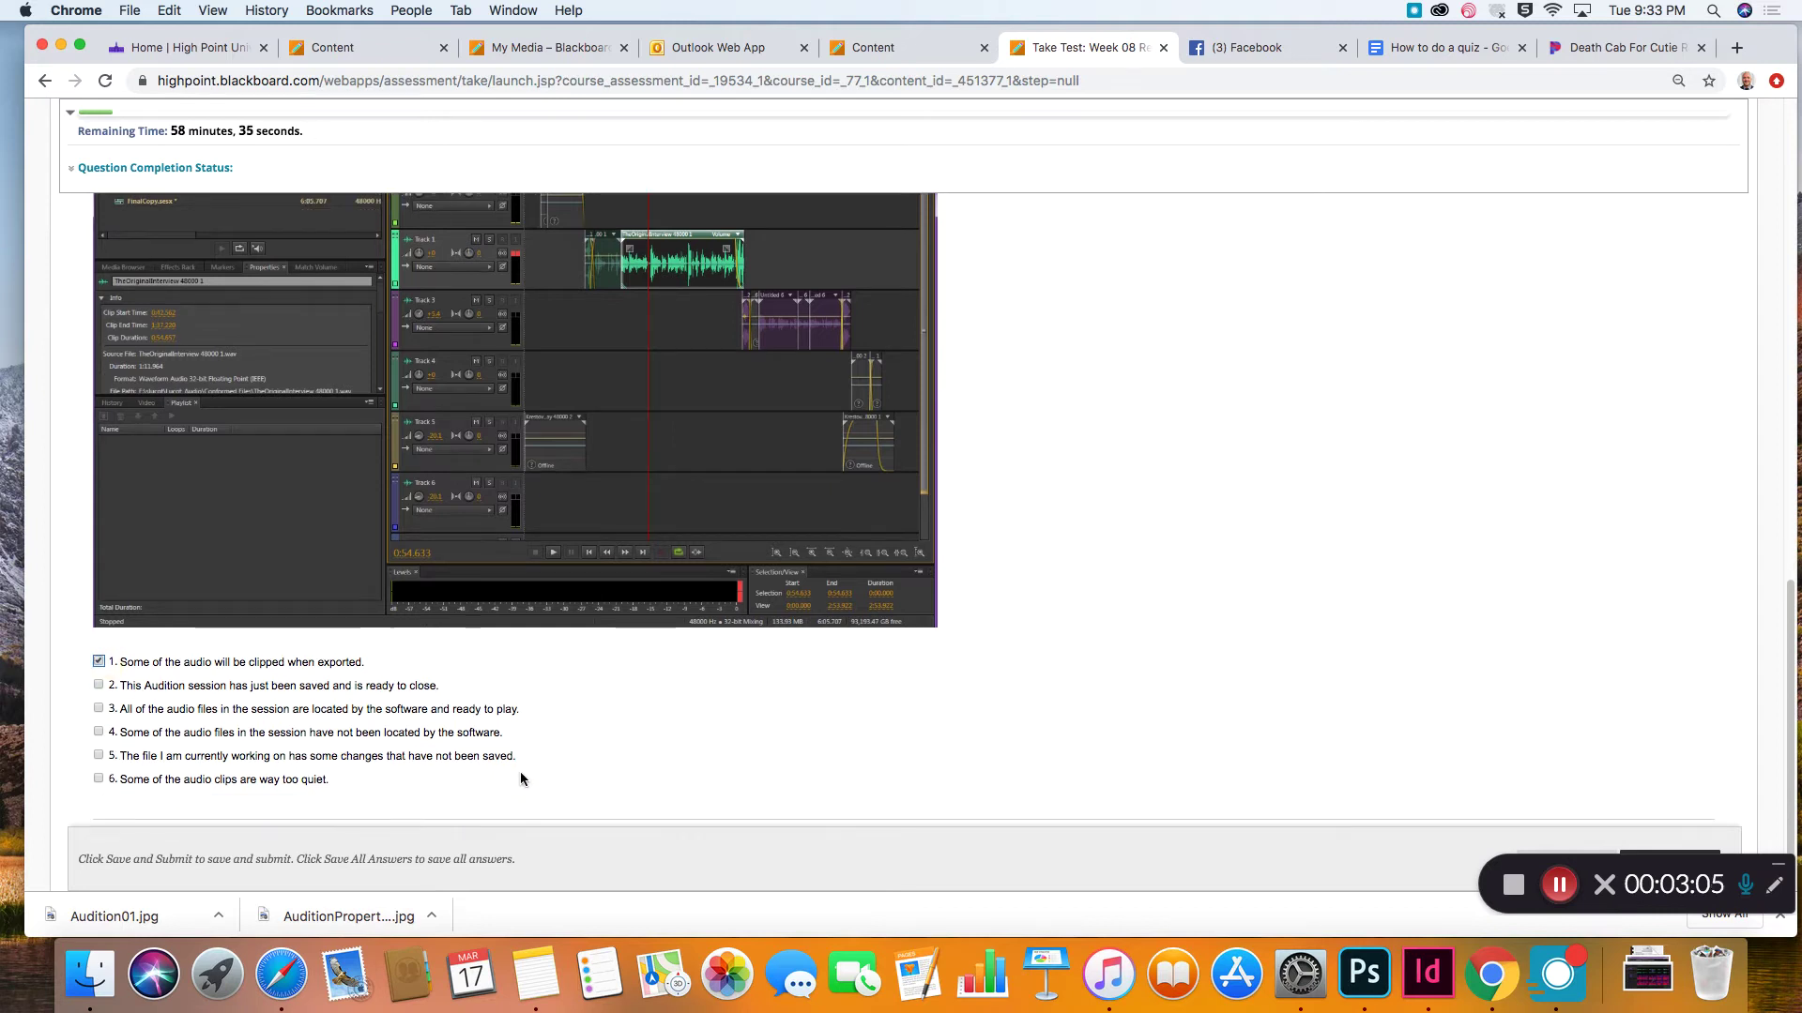
pyautogui.click(98, 732)
pyautogui.scroll(-1, 683, 723)
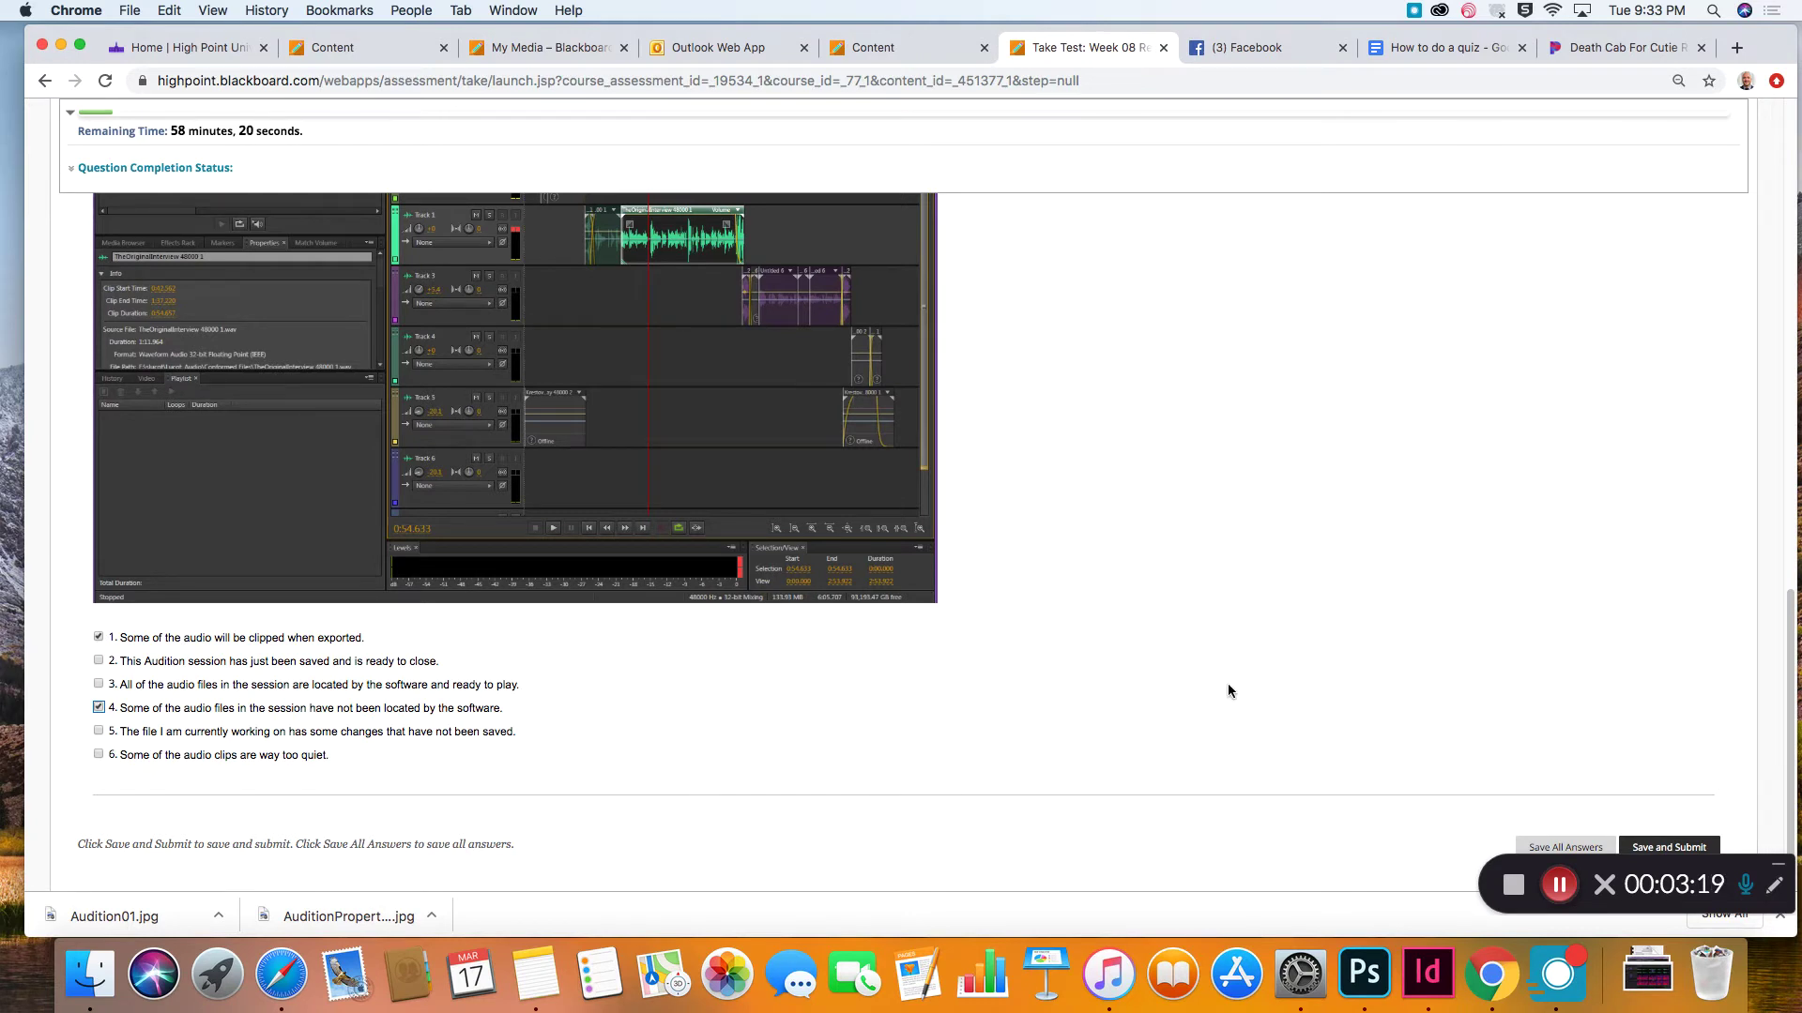
# Step: Save and submit the quiz, confirm the submission and open the results for review
pyautogui.scroll(3, 1227, 691)
pyautogui.scroll(-3, 1225, 701)
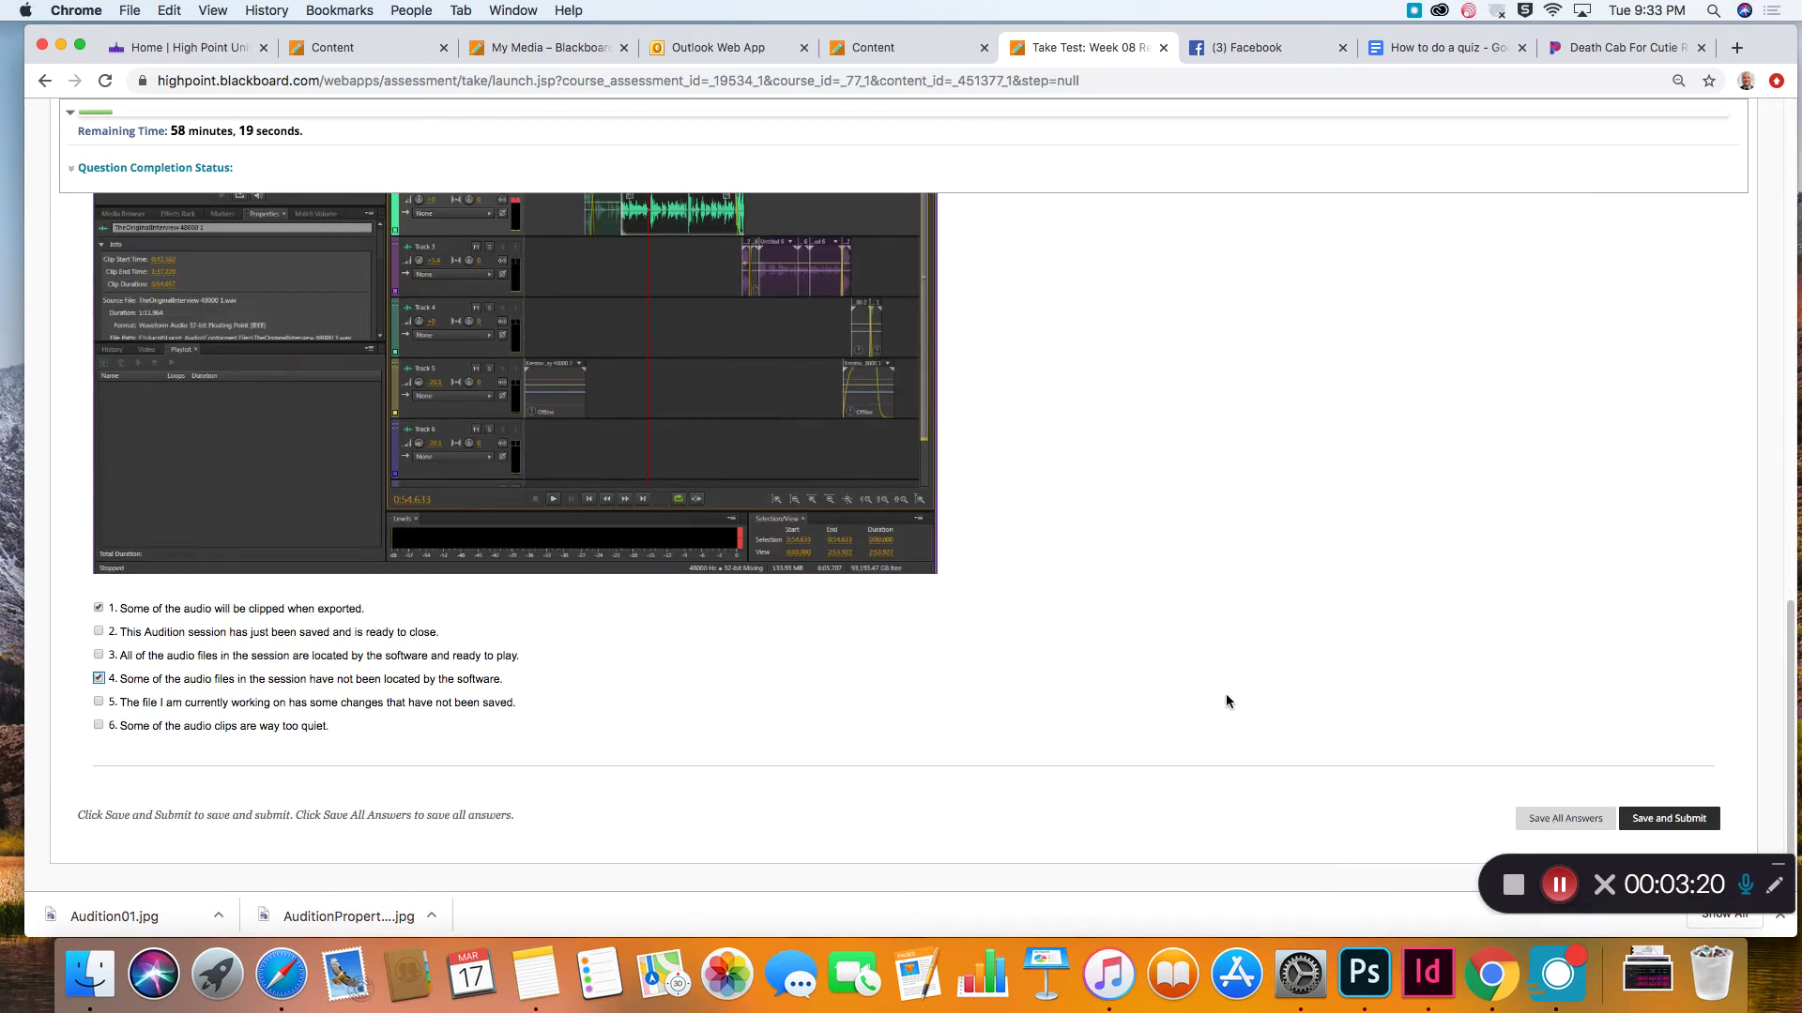
pyautogui.click(1659, 822)
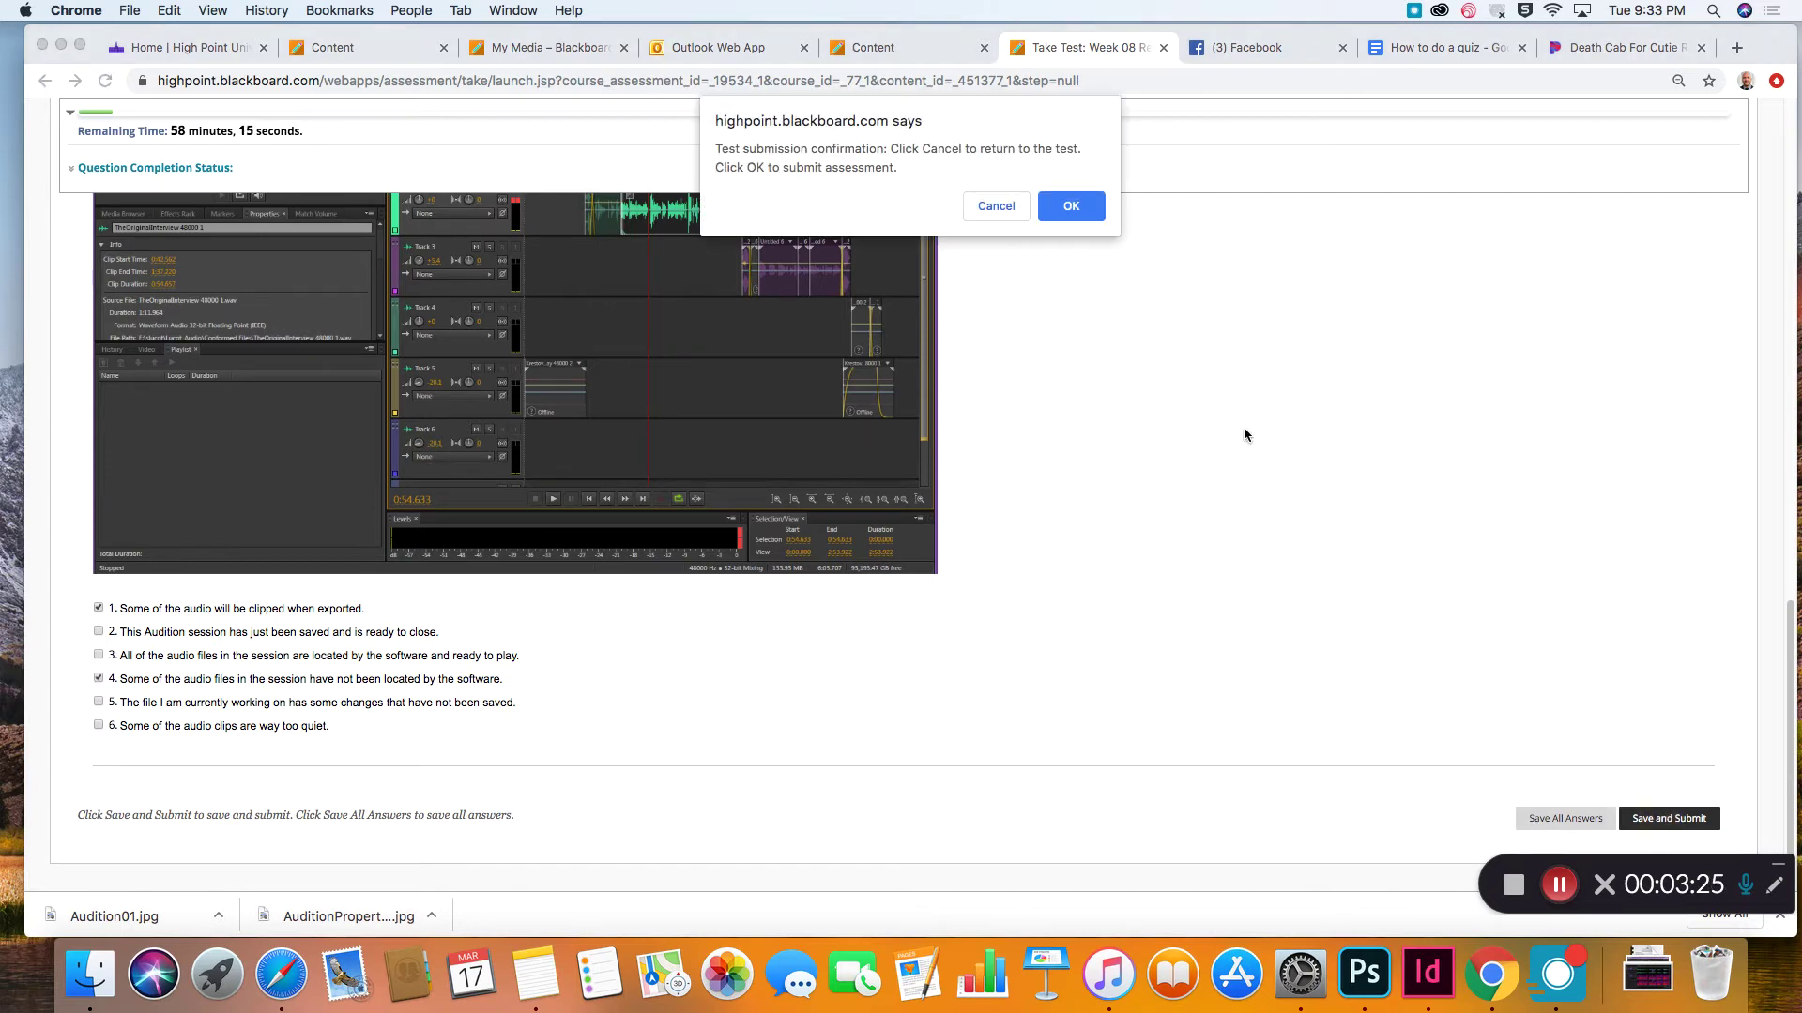
pyautogui.click(1070, 211)
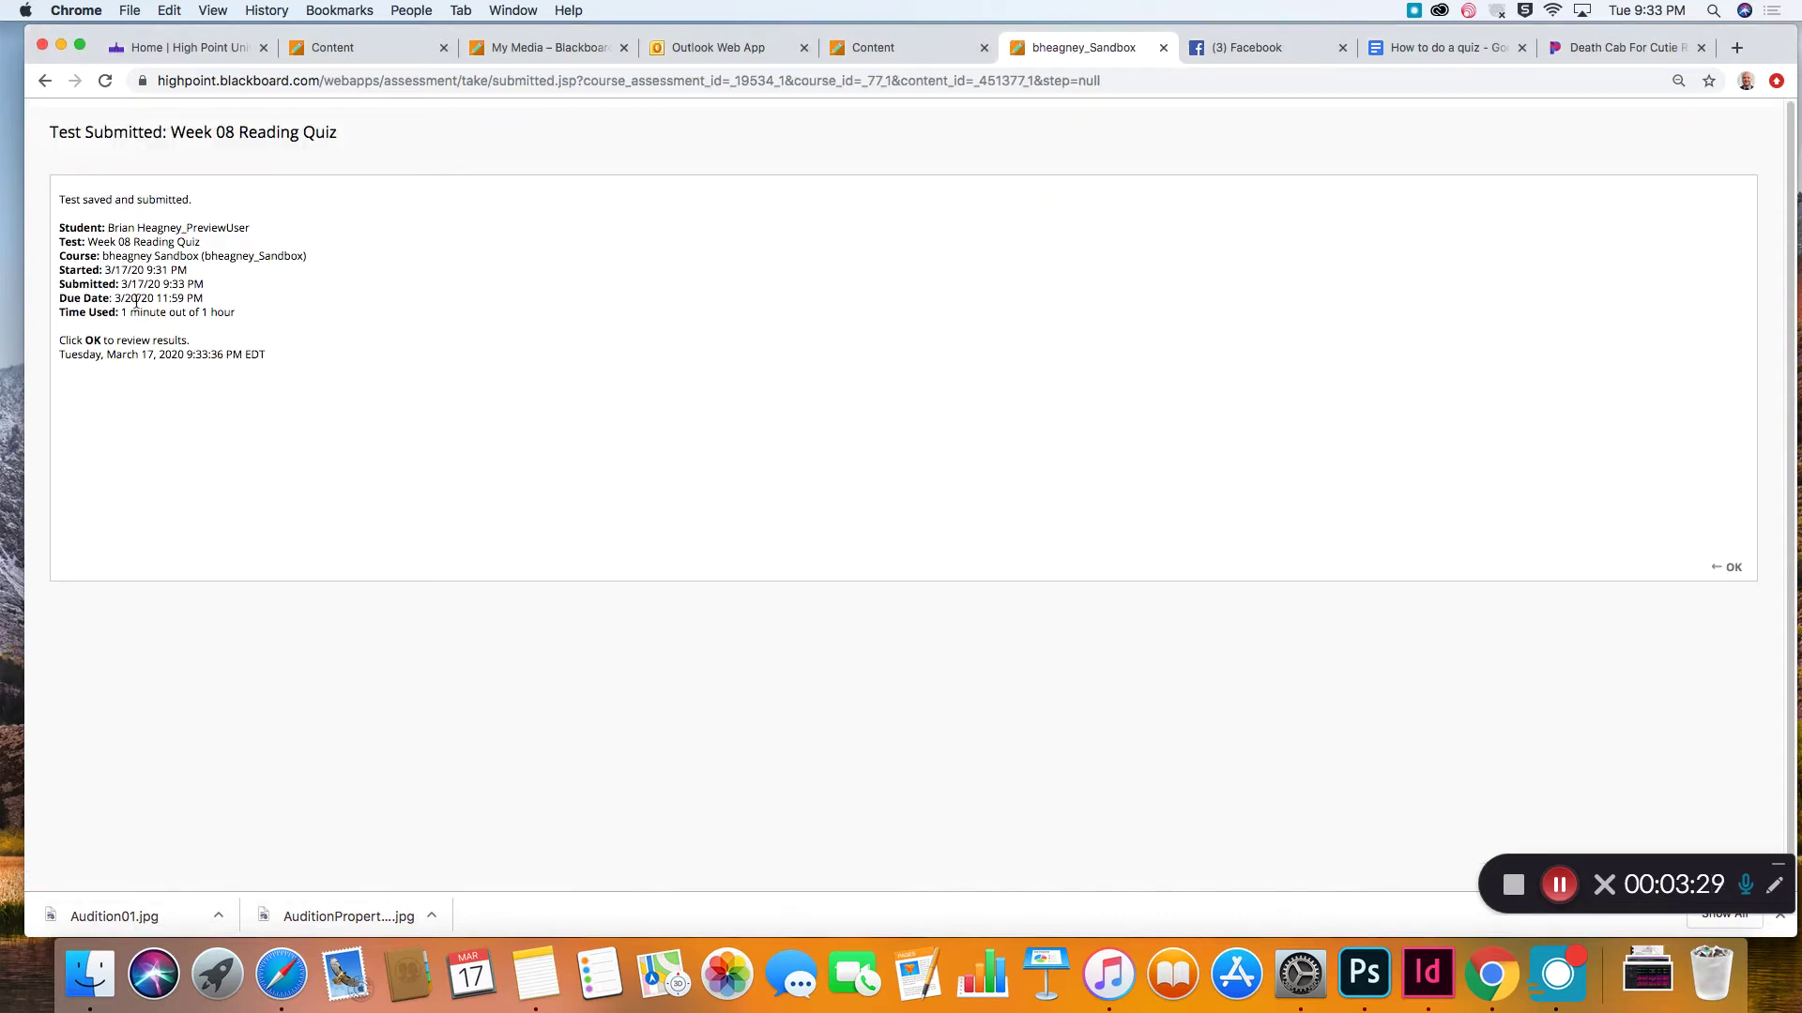
pyautogui.click(119, 312)
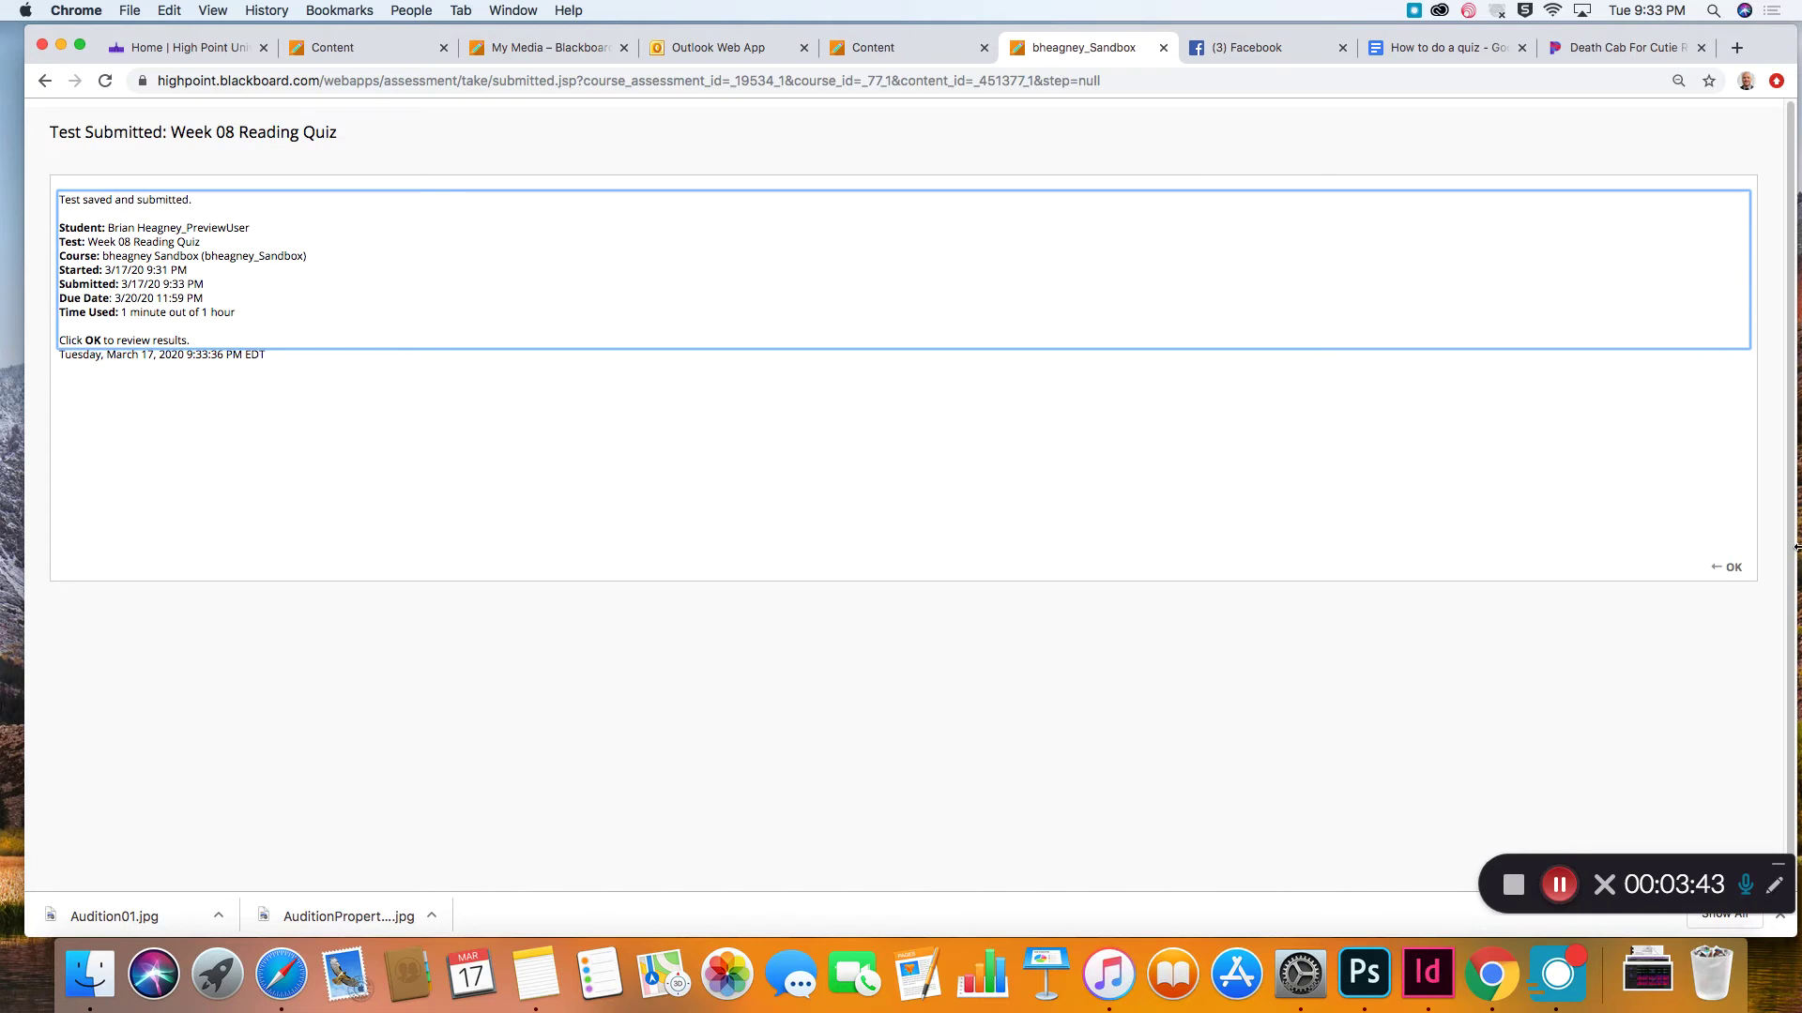
pyautogui.click(1706, 574)
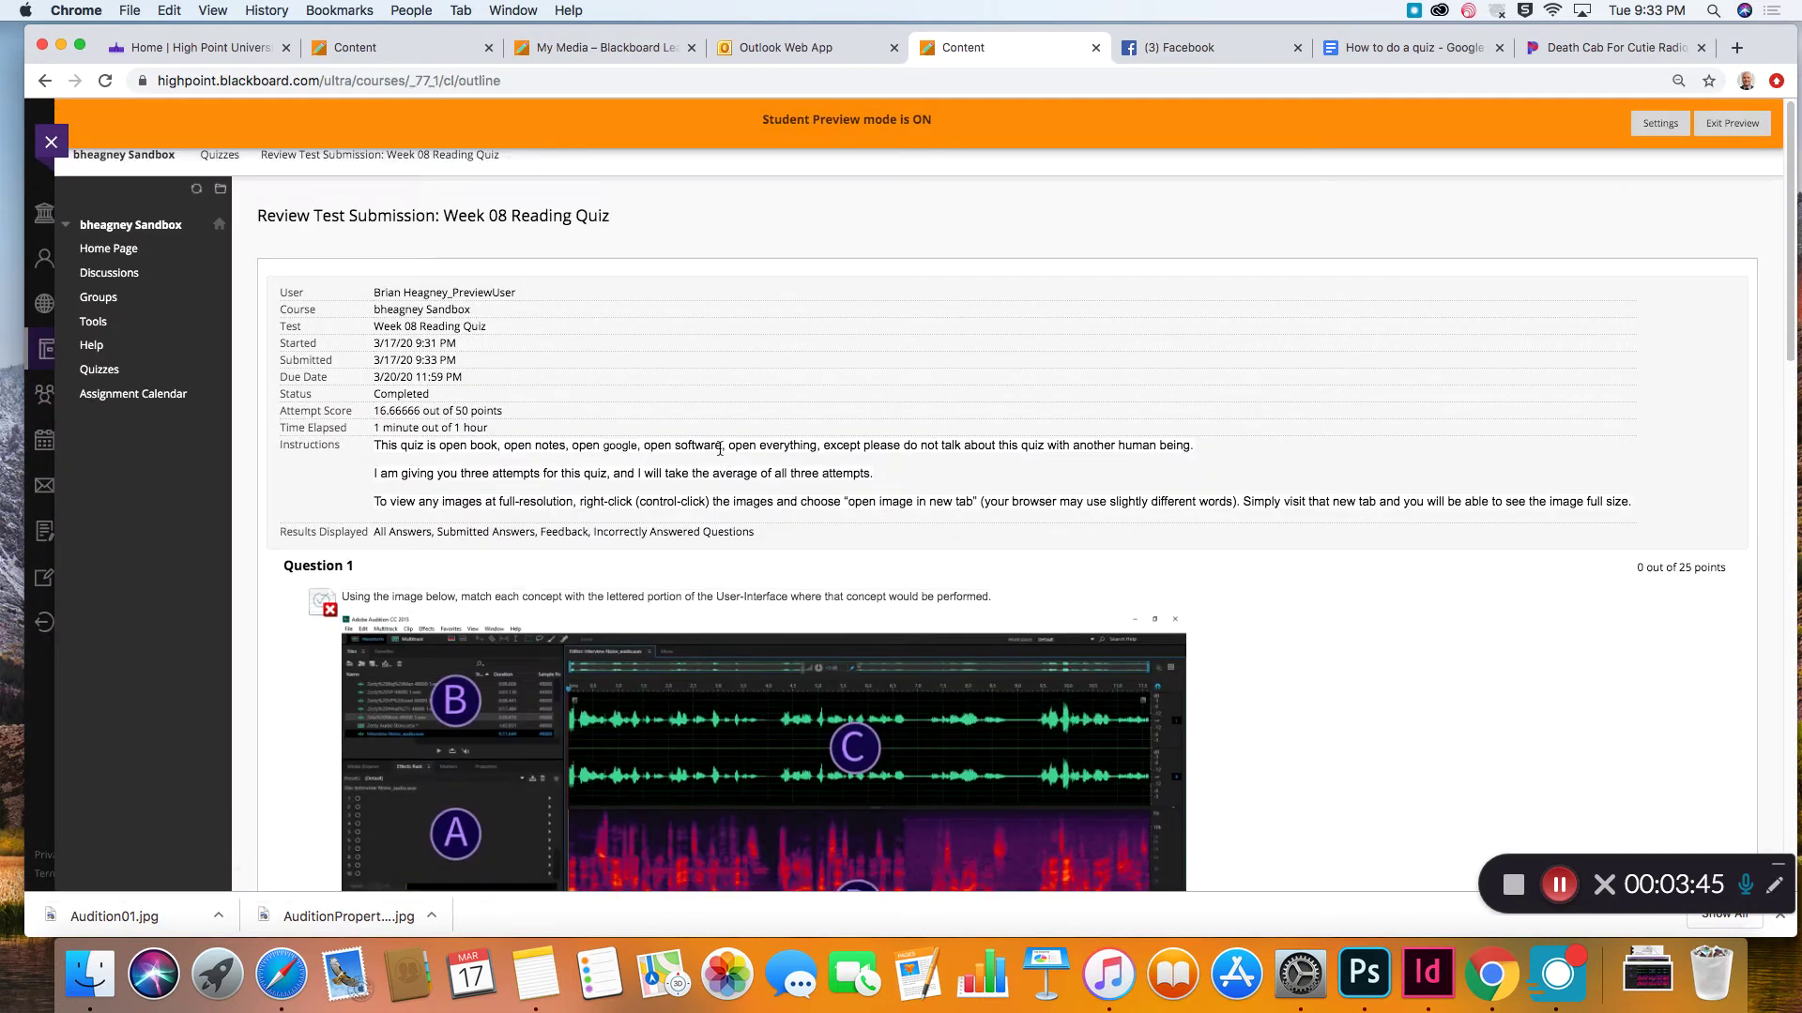
# Step: Examine the attempt score in the submission summary and the points awarded for Question 1
pyautogui.moveTo(373, 411); pyautogui.dragTo(497, 412)
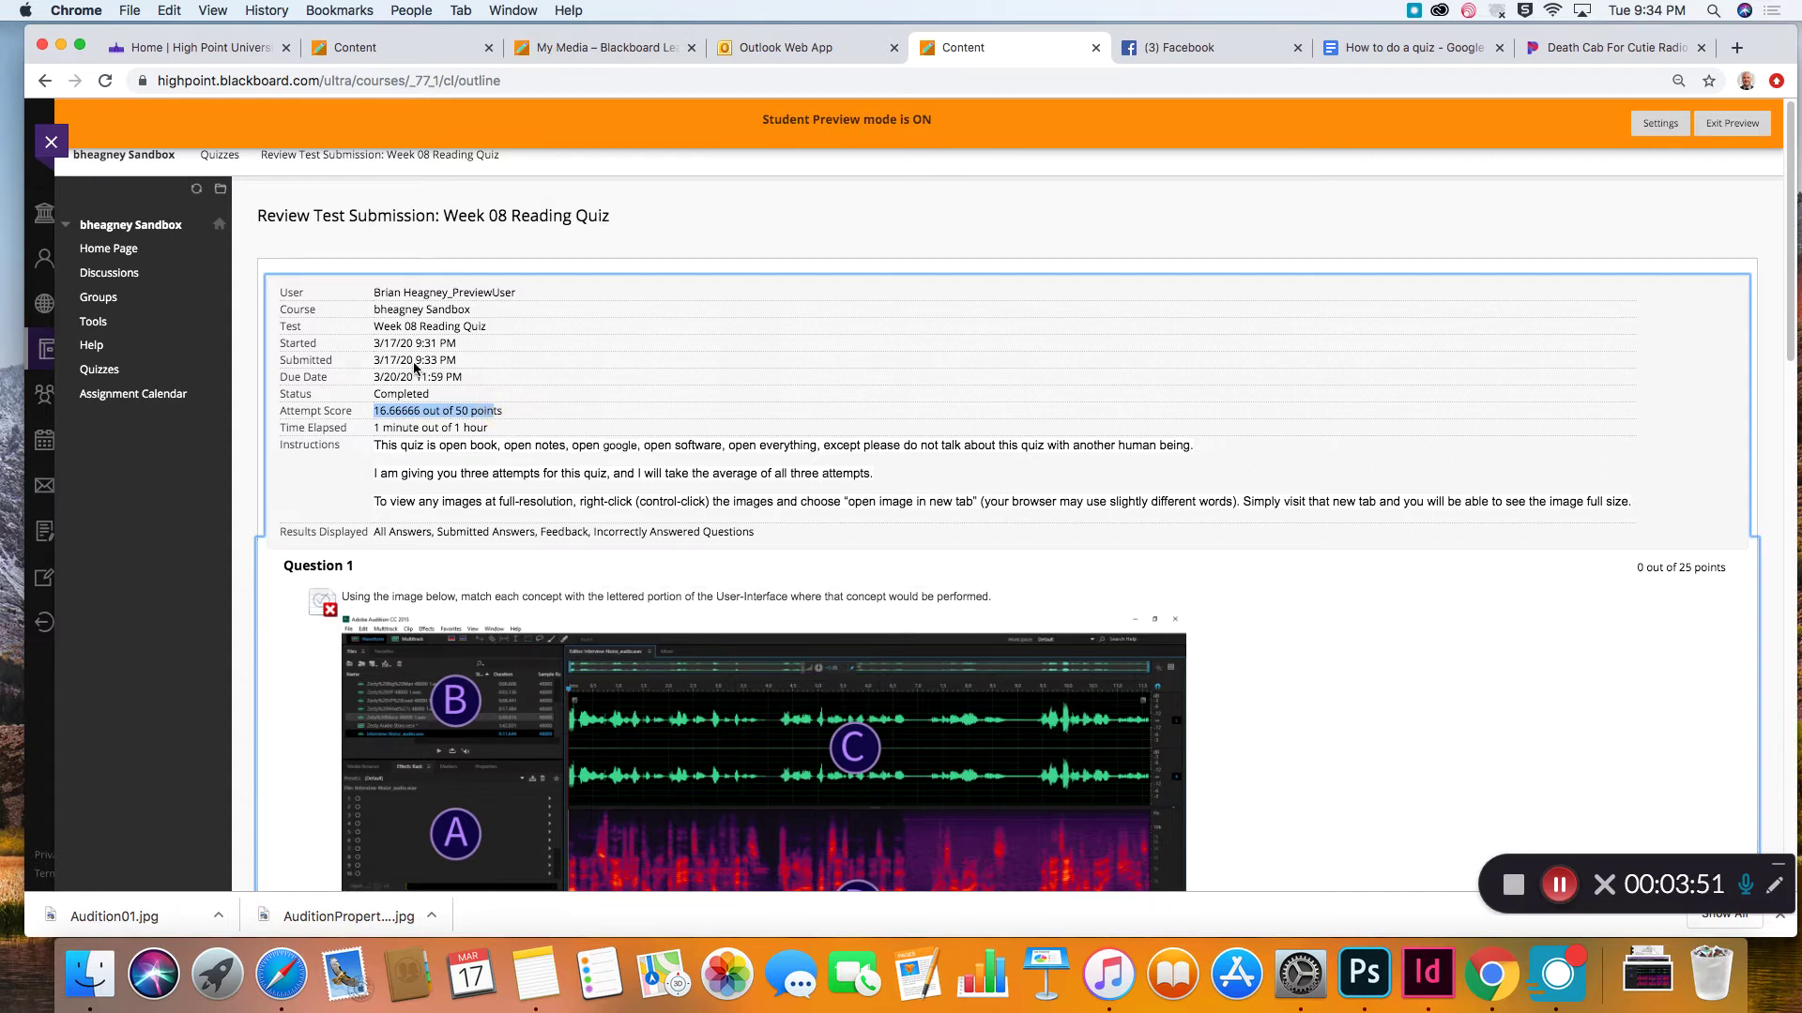
pyautogui.click(376, 413)
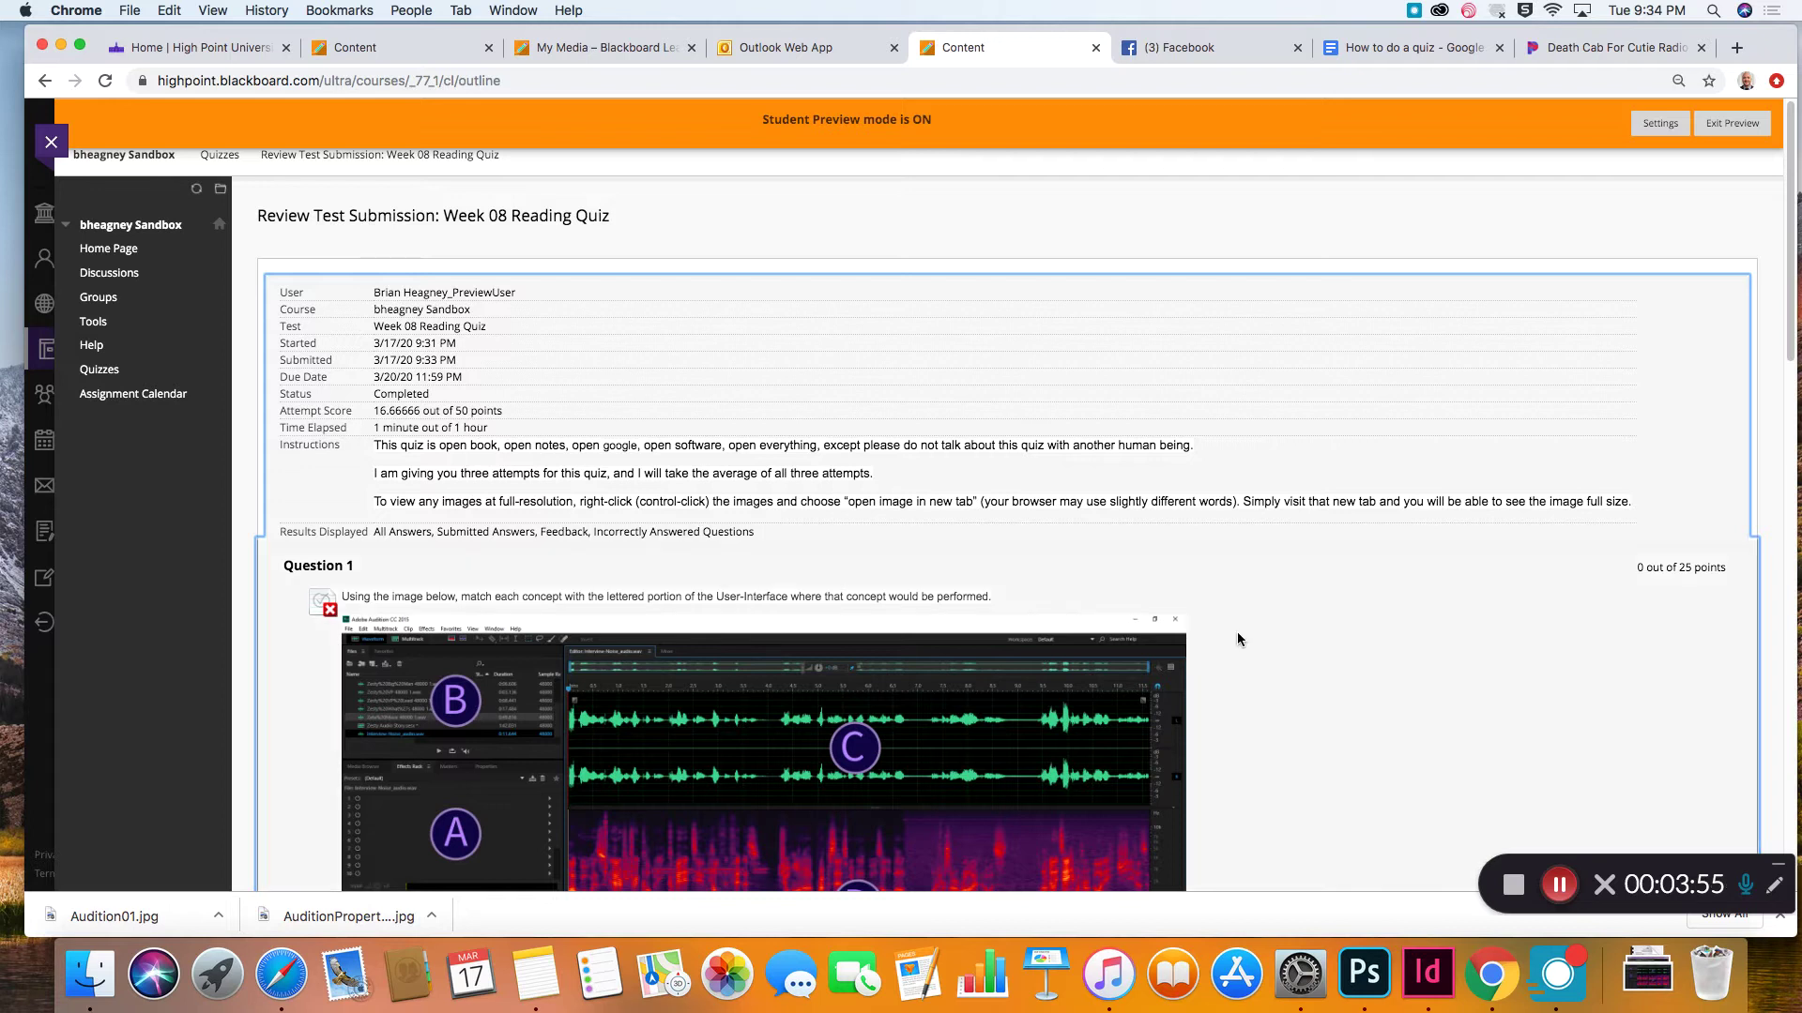
pyautogui.scroll(-2, 1358, 602)
pyautogui.scroll(-3, 1359, 605)
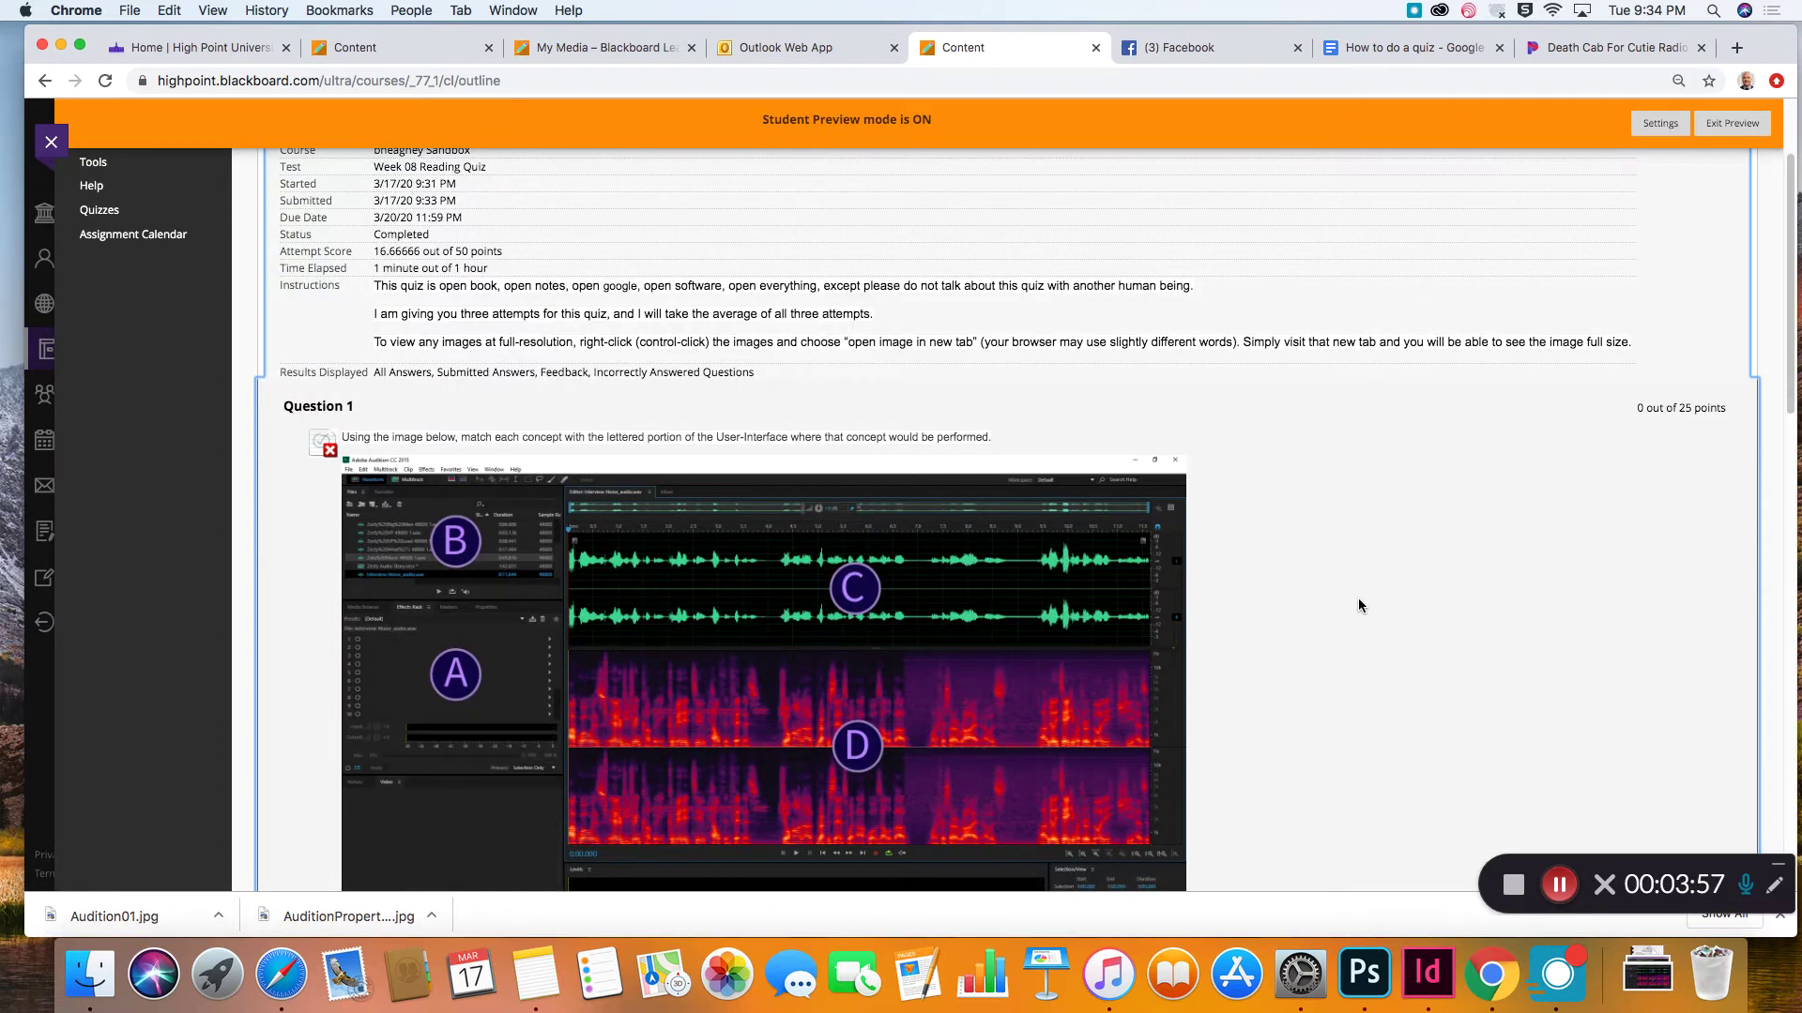
pyautogui.scroll(-10, 1358, 605)
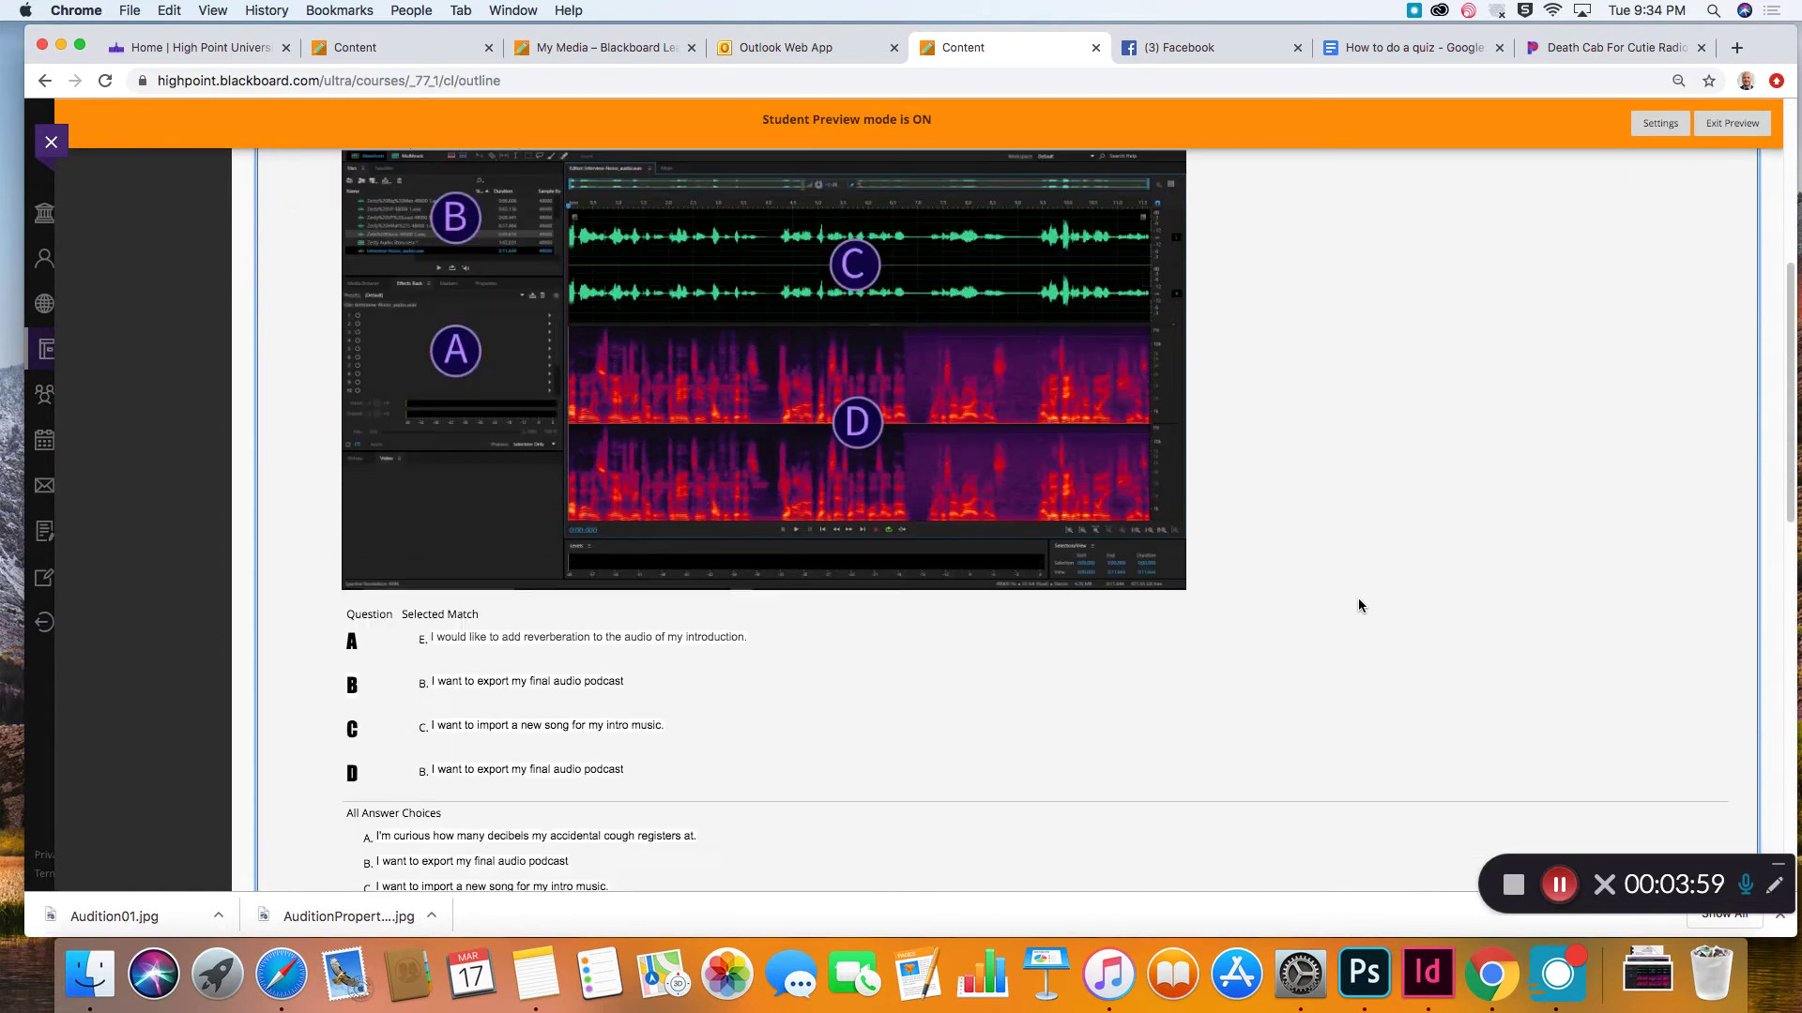
pyautogui.scroll(9, 1359, 605)
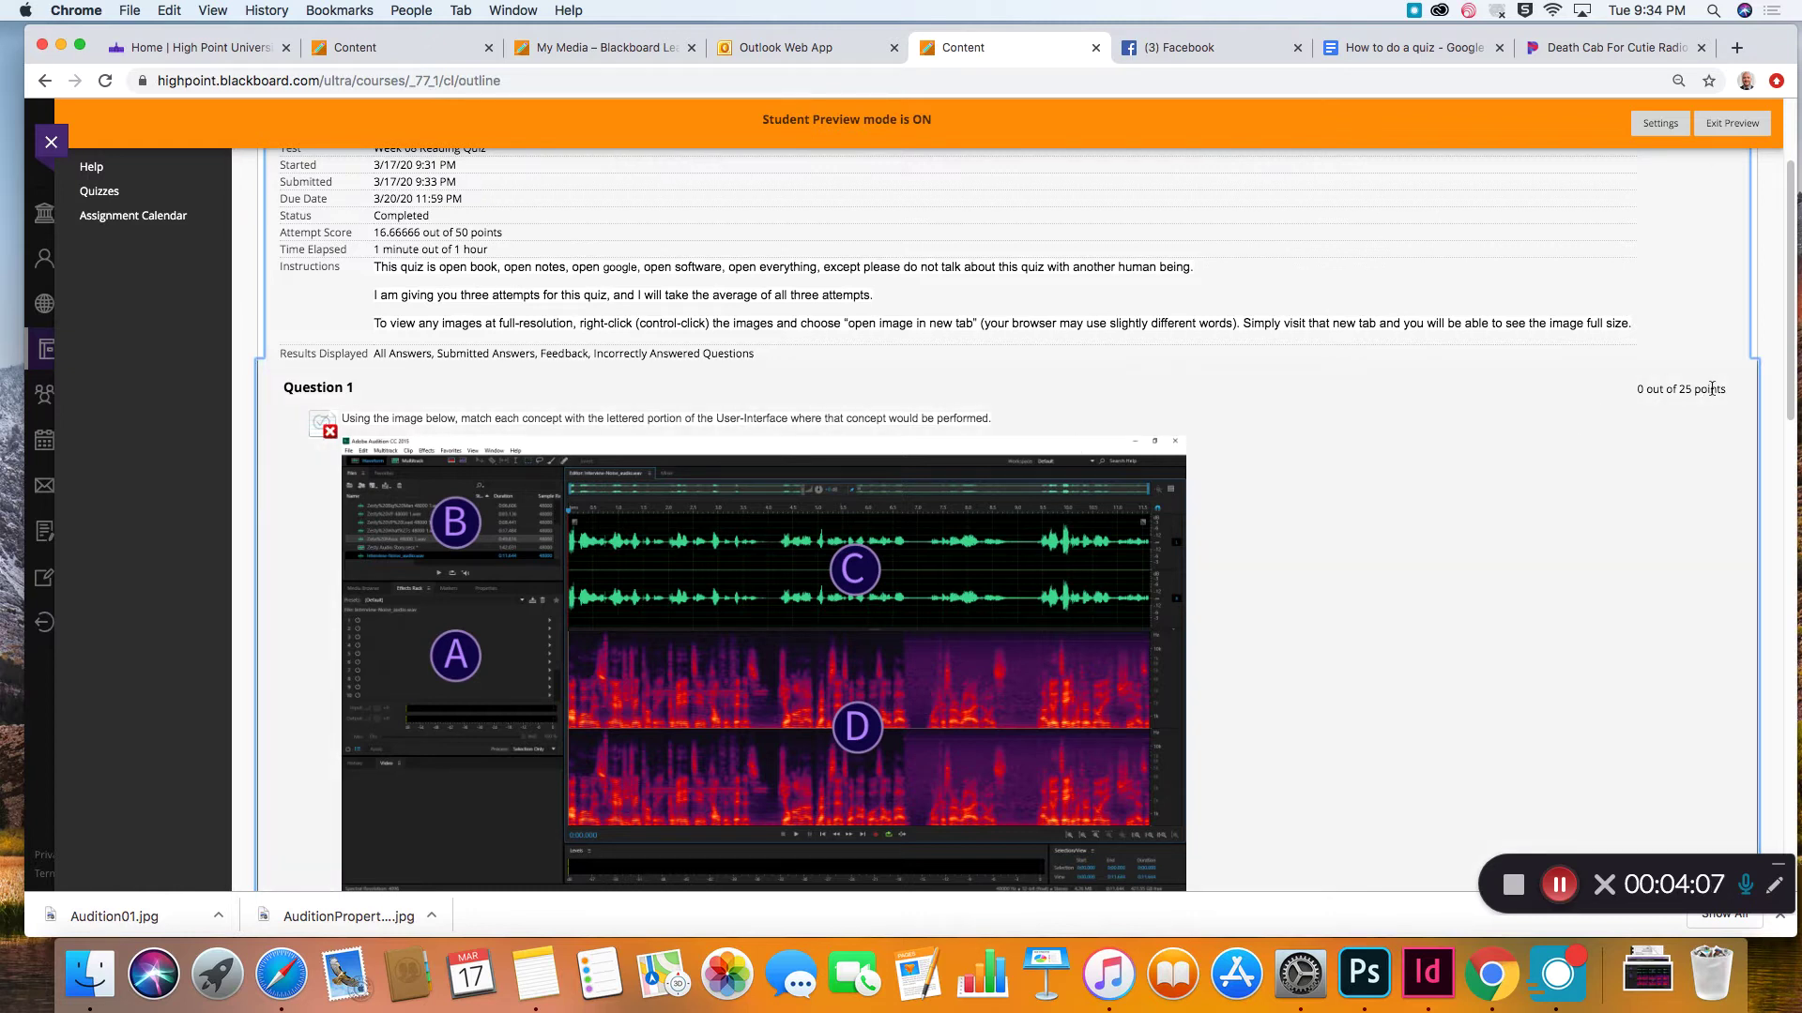
# Step: Review the selected matches, all answer choices and response feedback of Question 1
pyautogui.scroll(-5, 1291, 538)
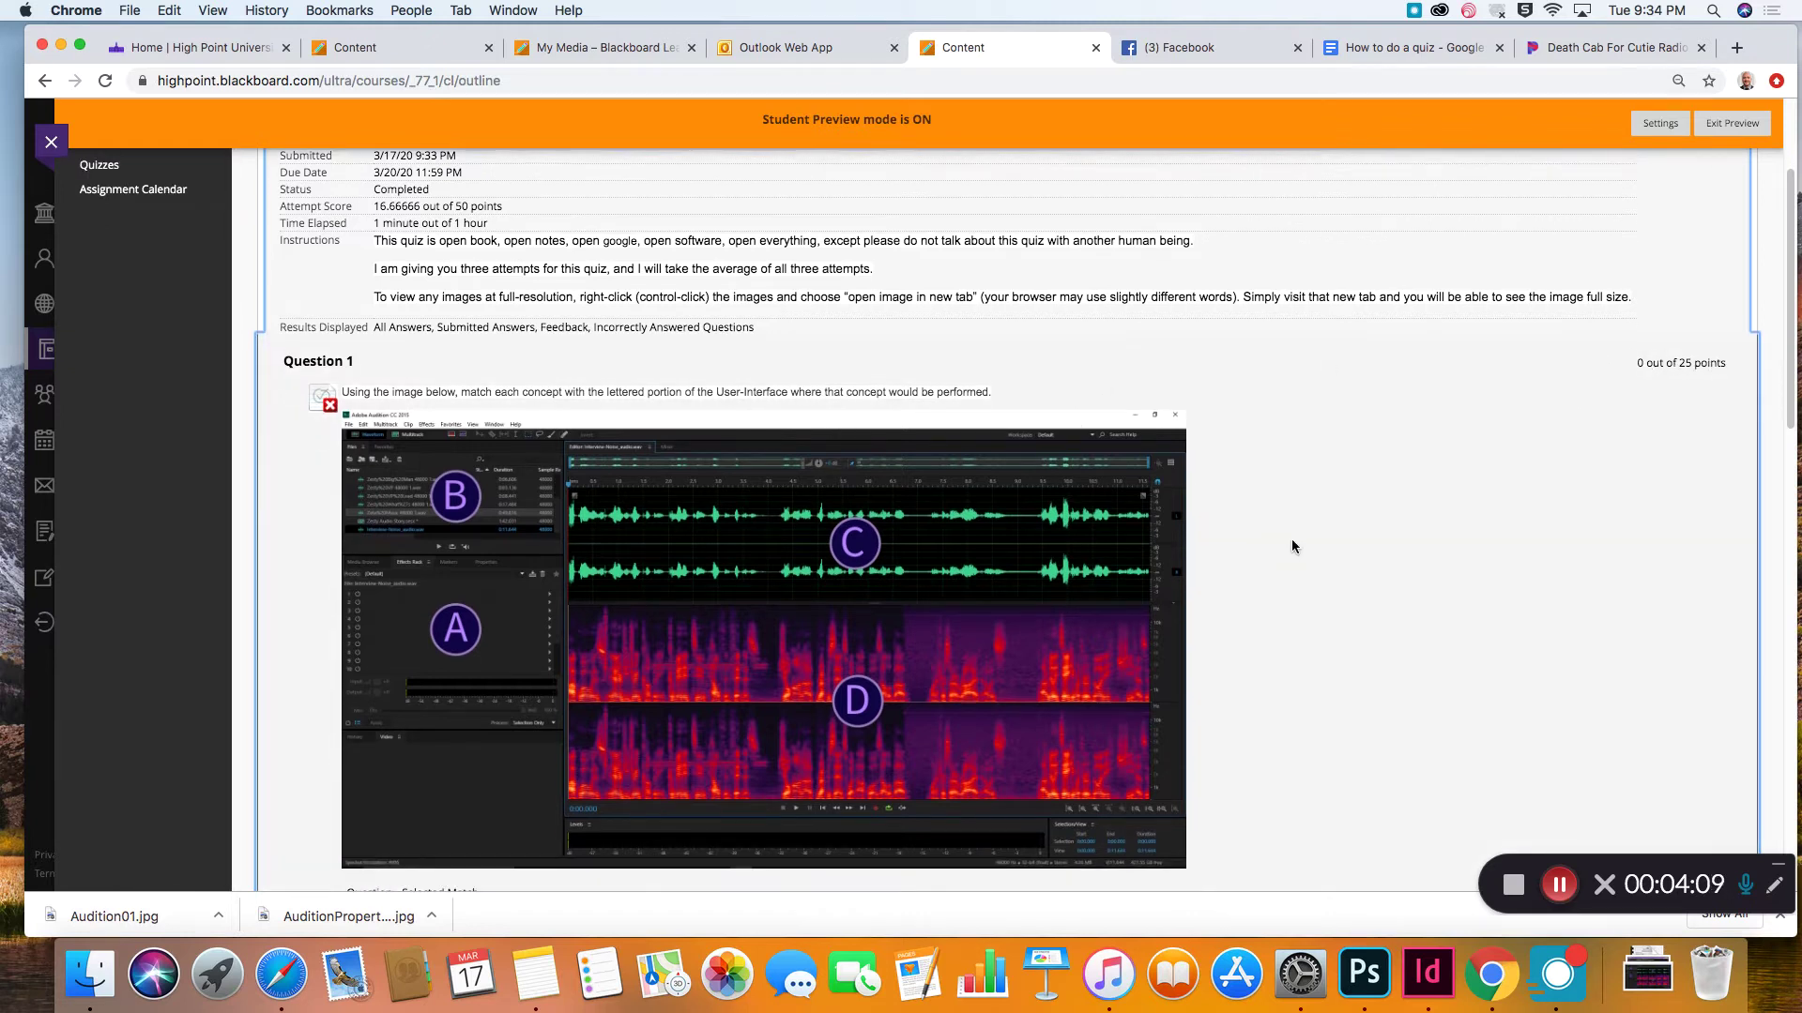
pyautogui.scroll(-1, 1295, 541)
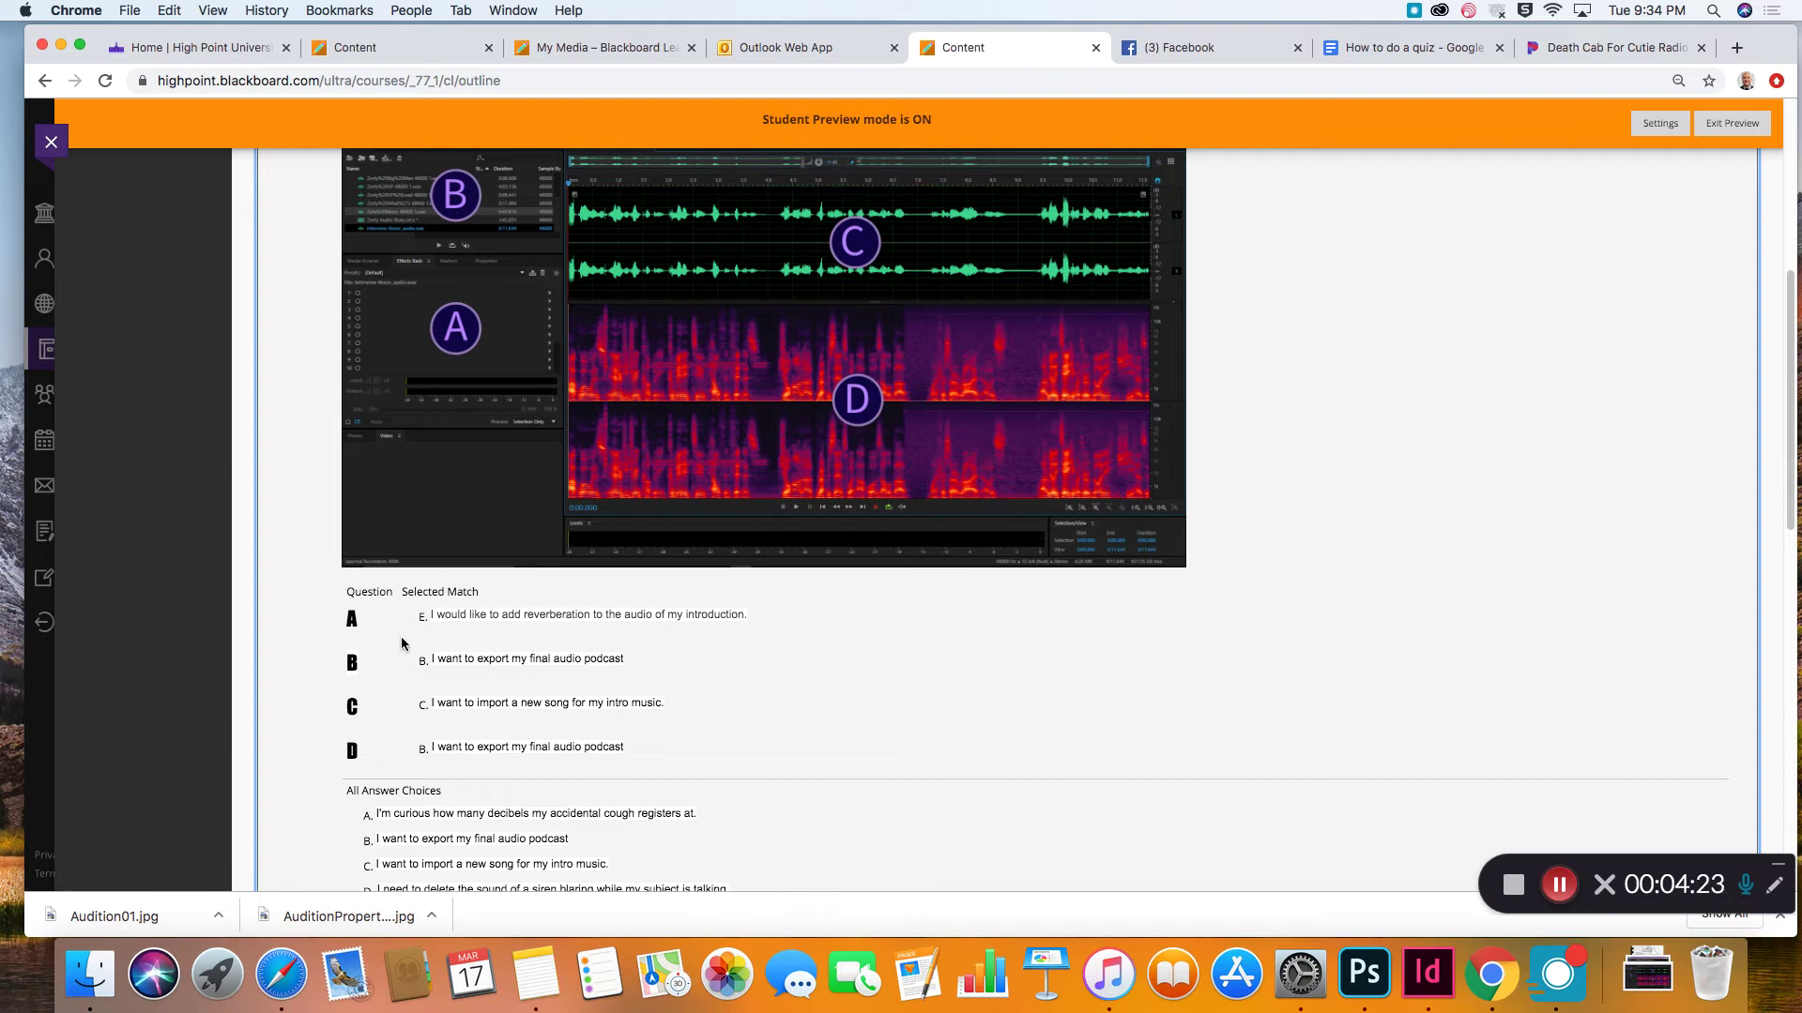
pyautogui.scroll(-5, 403, 647)
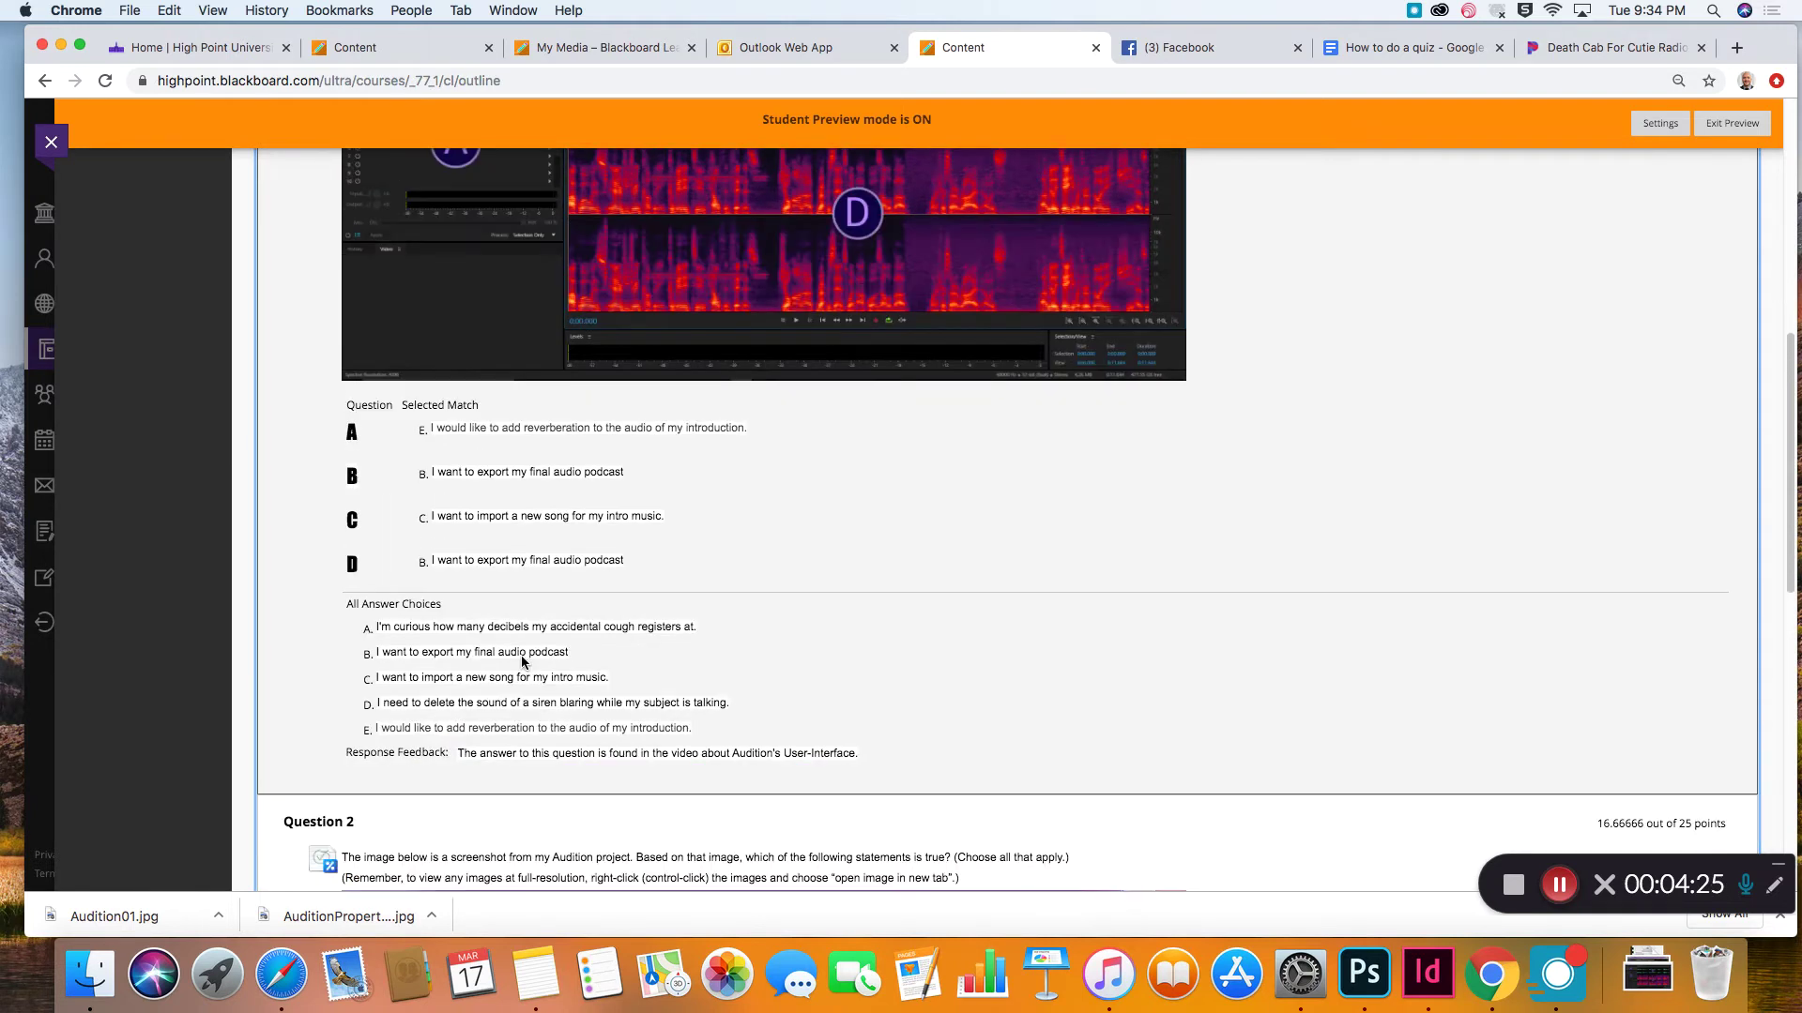
pyautogui.moveTo(345, 401); pyautogui.dragTo(620, 562)
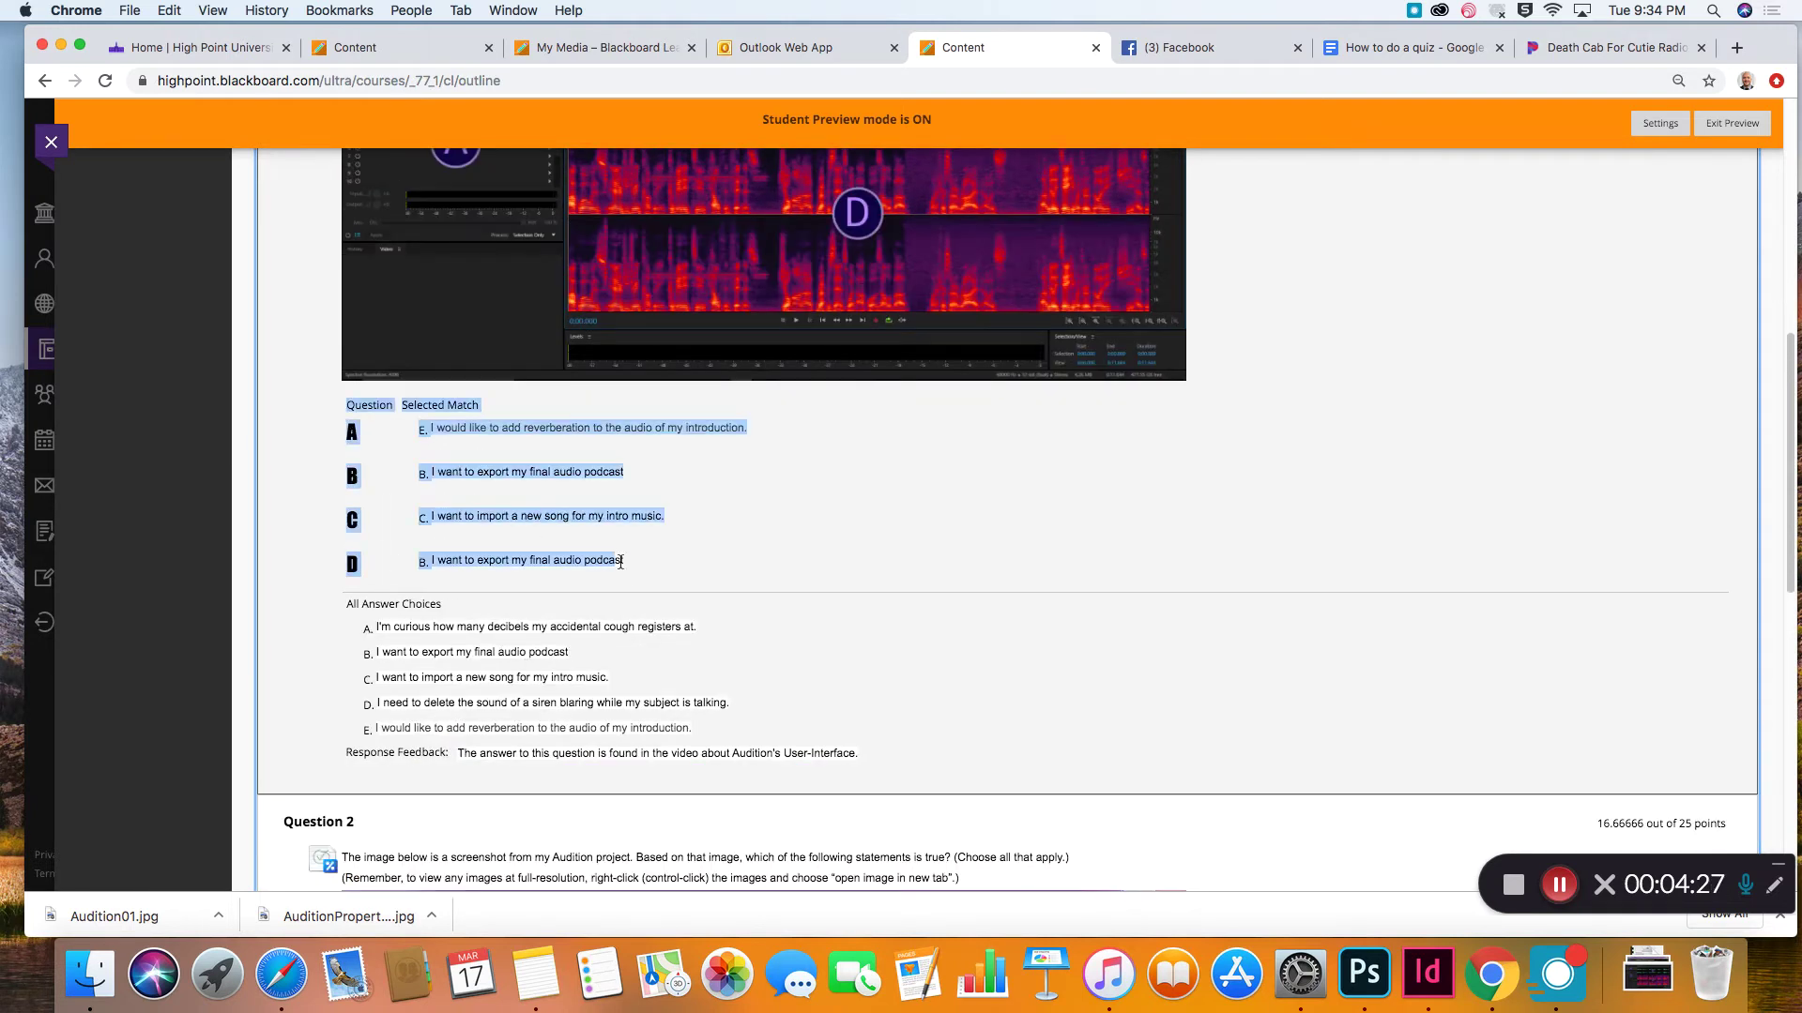
pyautogui.moveTo(345, 601); pyautogui.dragTo(739, 732)
pyautogui.moveTo(479, 753); pyautogui.dragTo(833, 753)
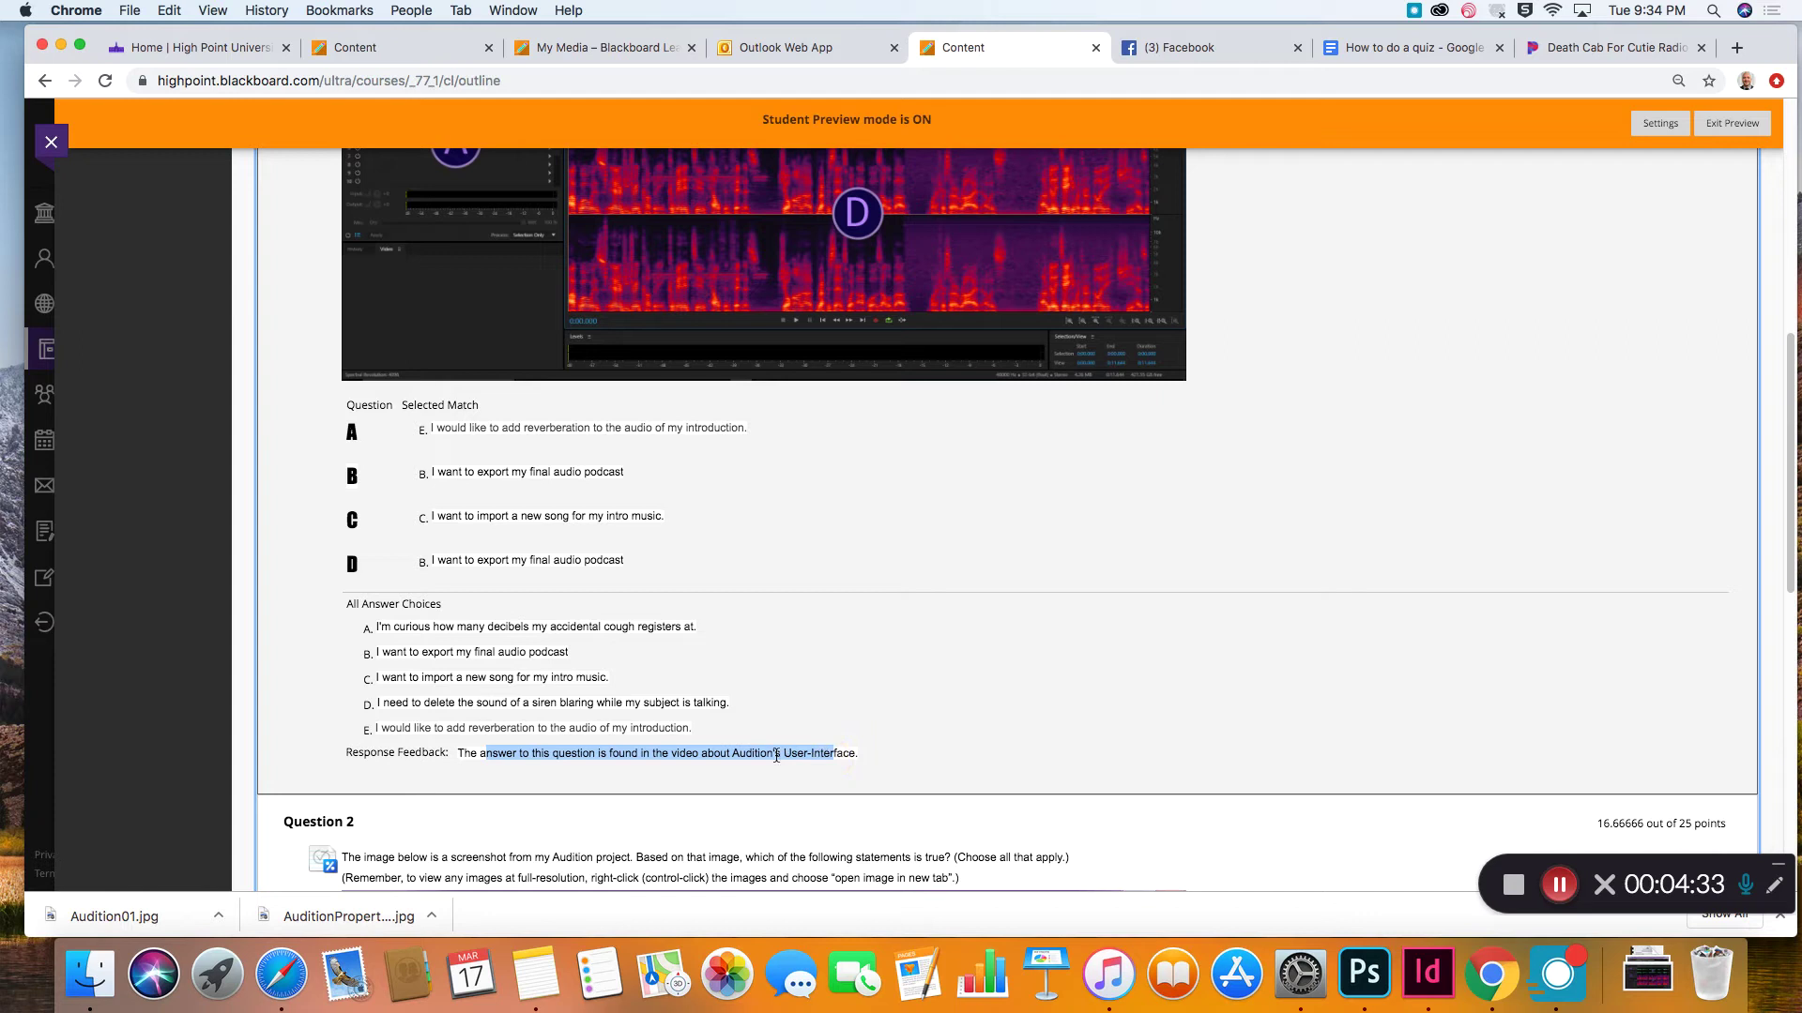
# Step: Review Question 2, comparing its project image with the selected answers, the full answer list and the response feedback
pyautogui.scroll(-6, 897, 762)
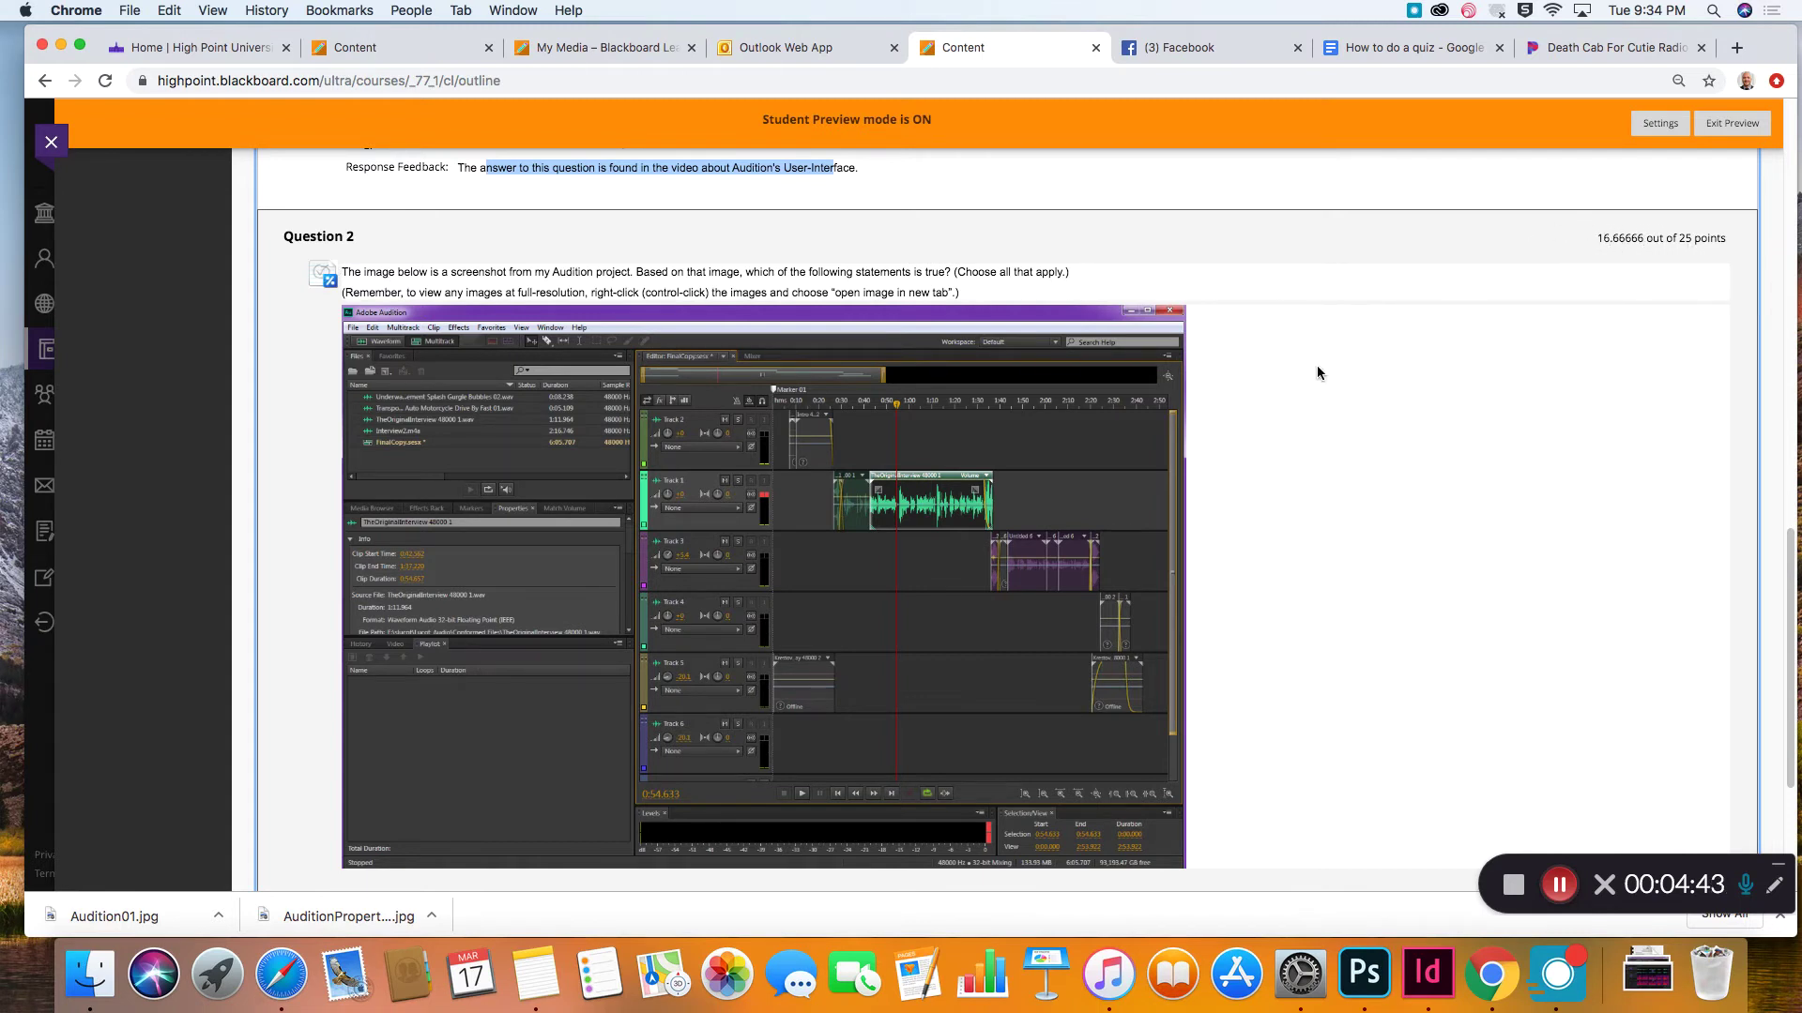
pyautogui.scroll(-5, 1445, 478)
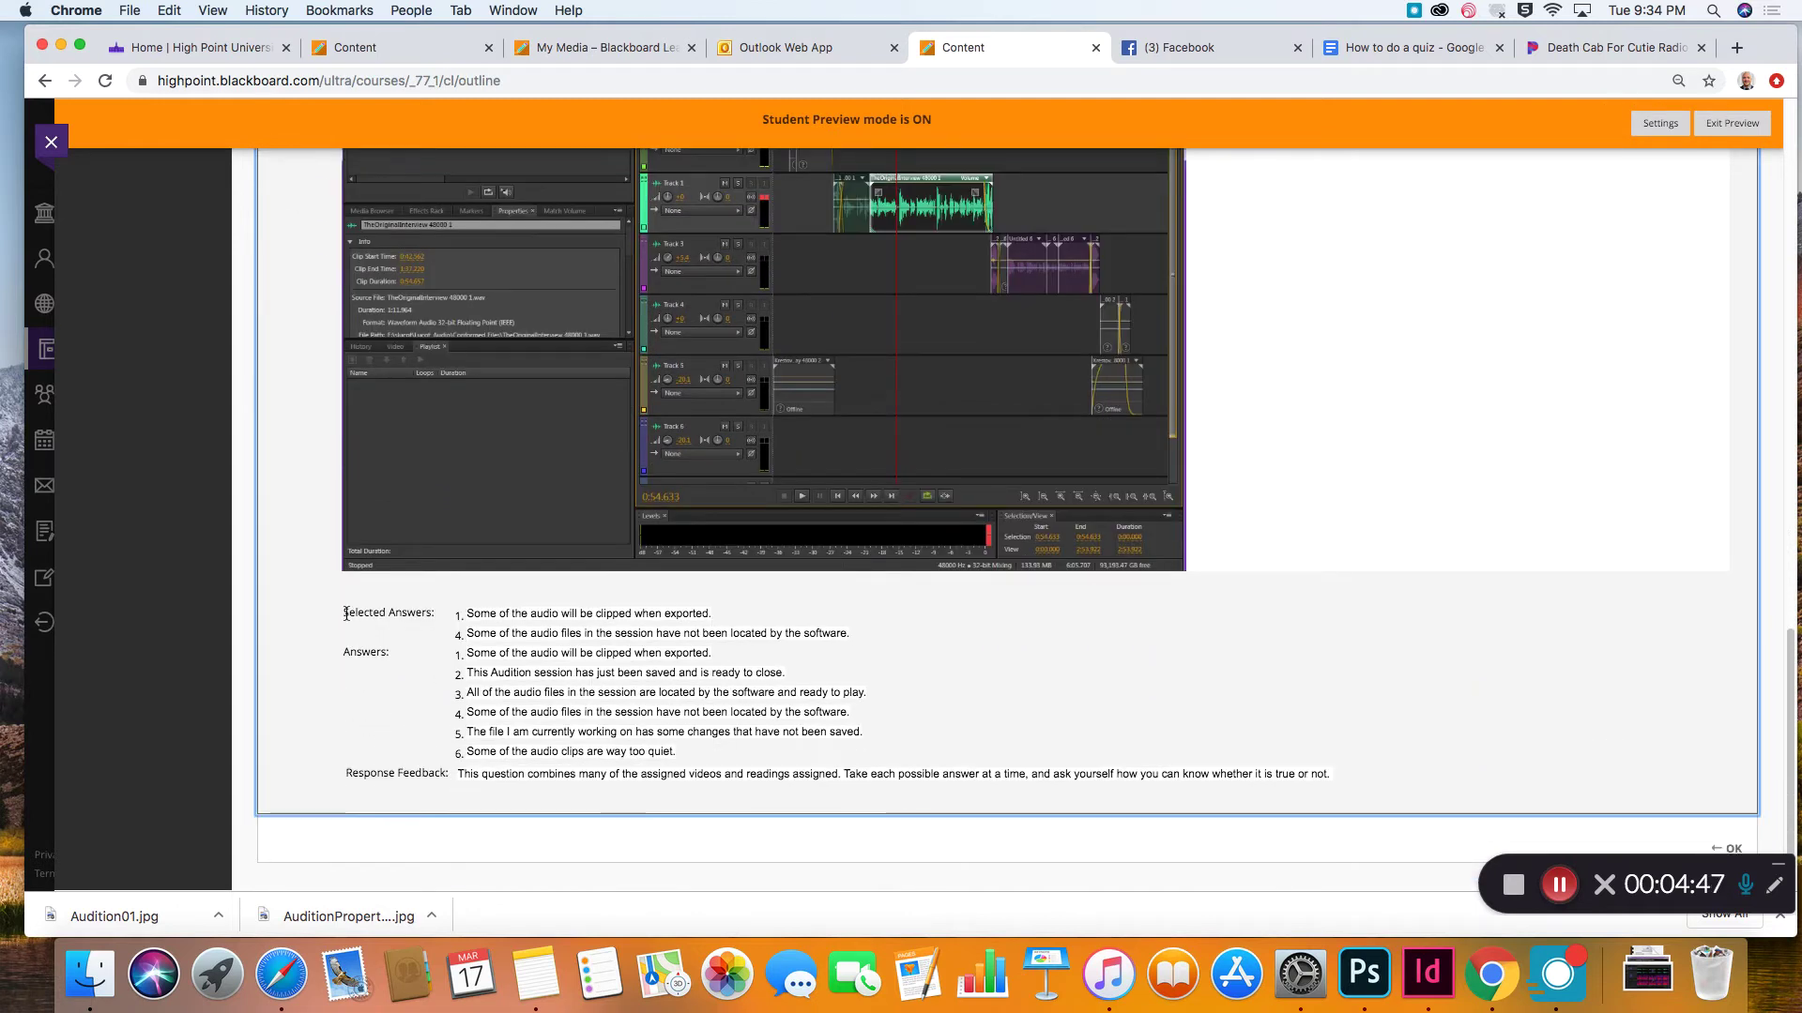
pyautogui.moveTo(343, 612); pyautogui.dragTo(862, 638)
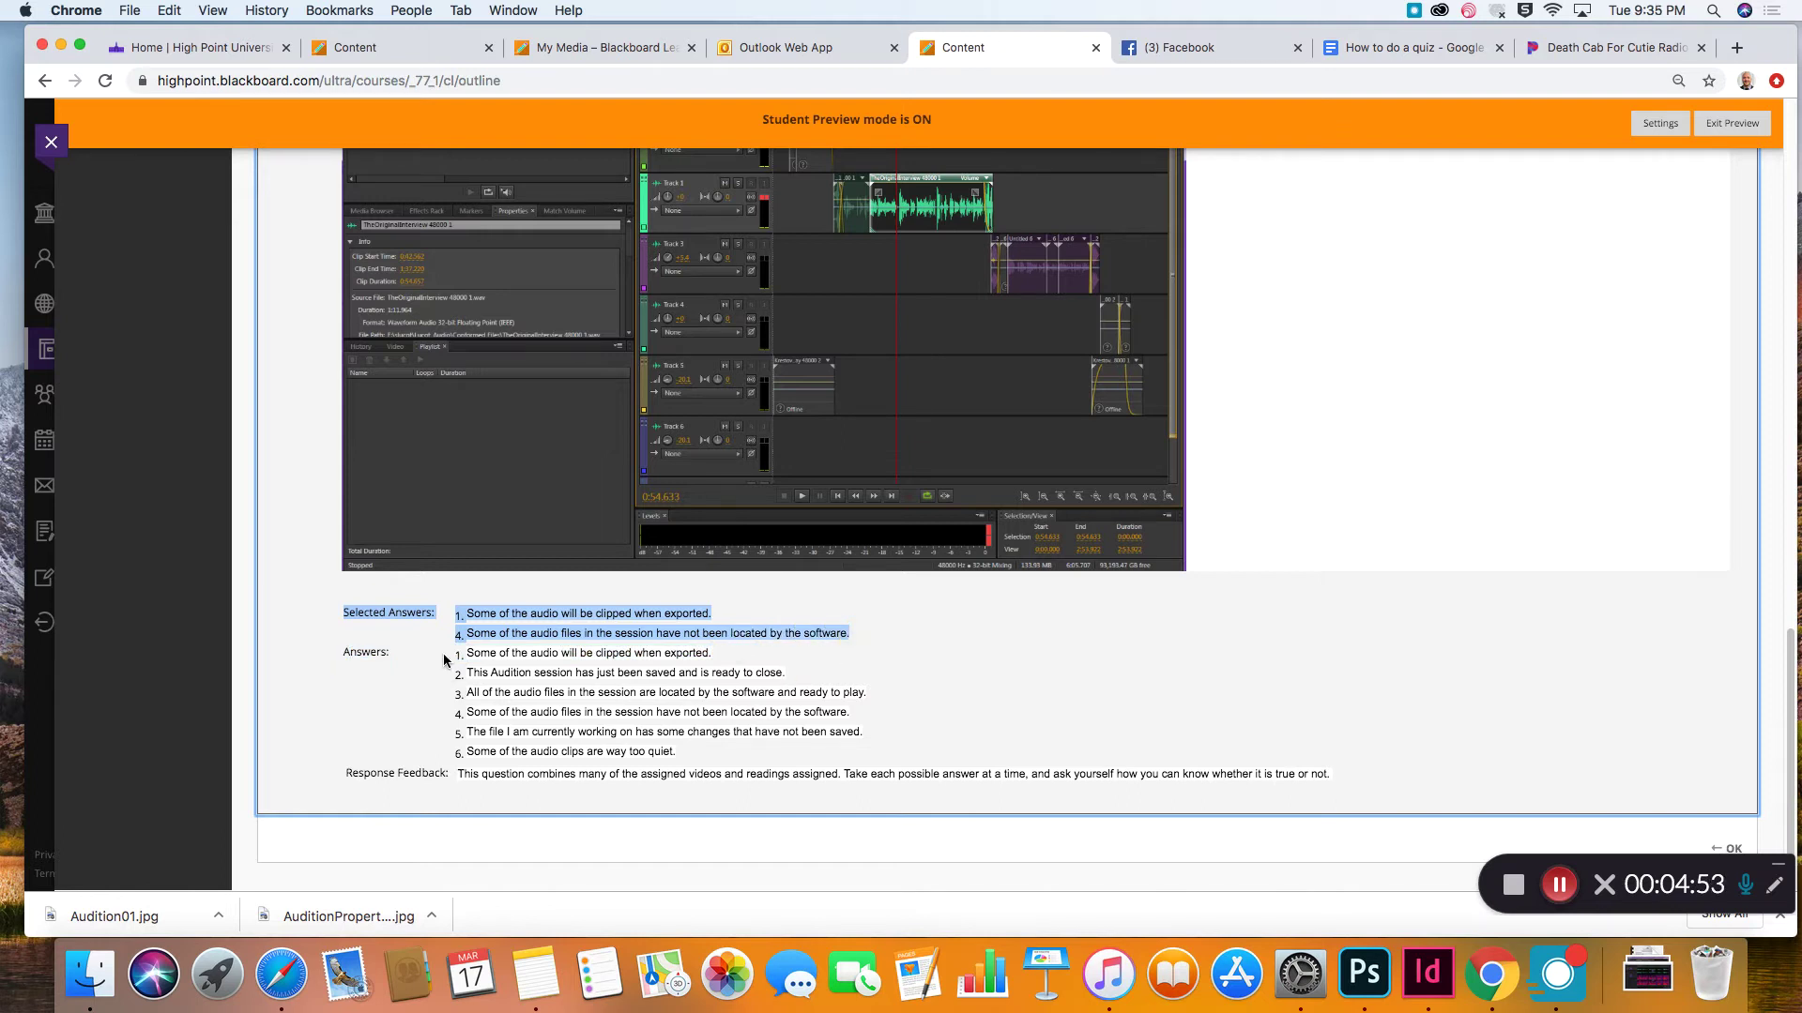
pyautogui.moveTo(685, 754); pyautogui.dragTo(332, 657)
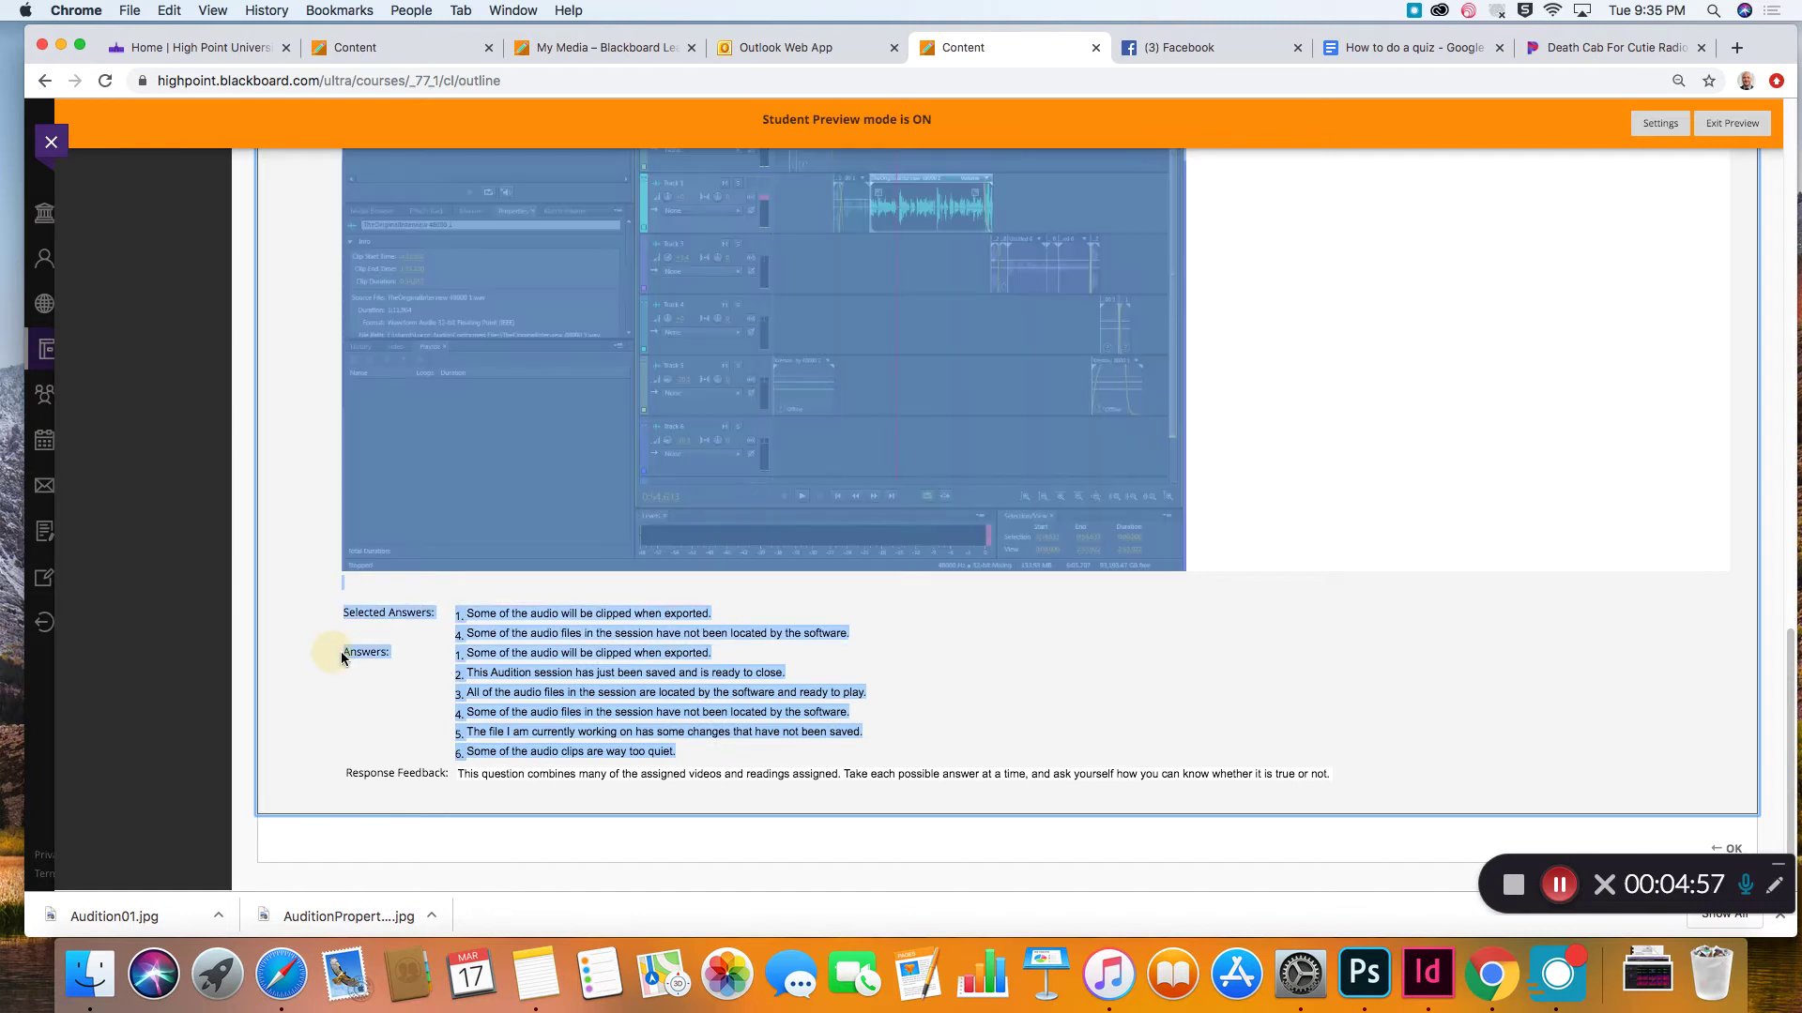
pyautogui.click(492, 685)
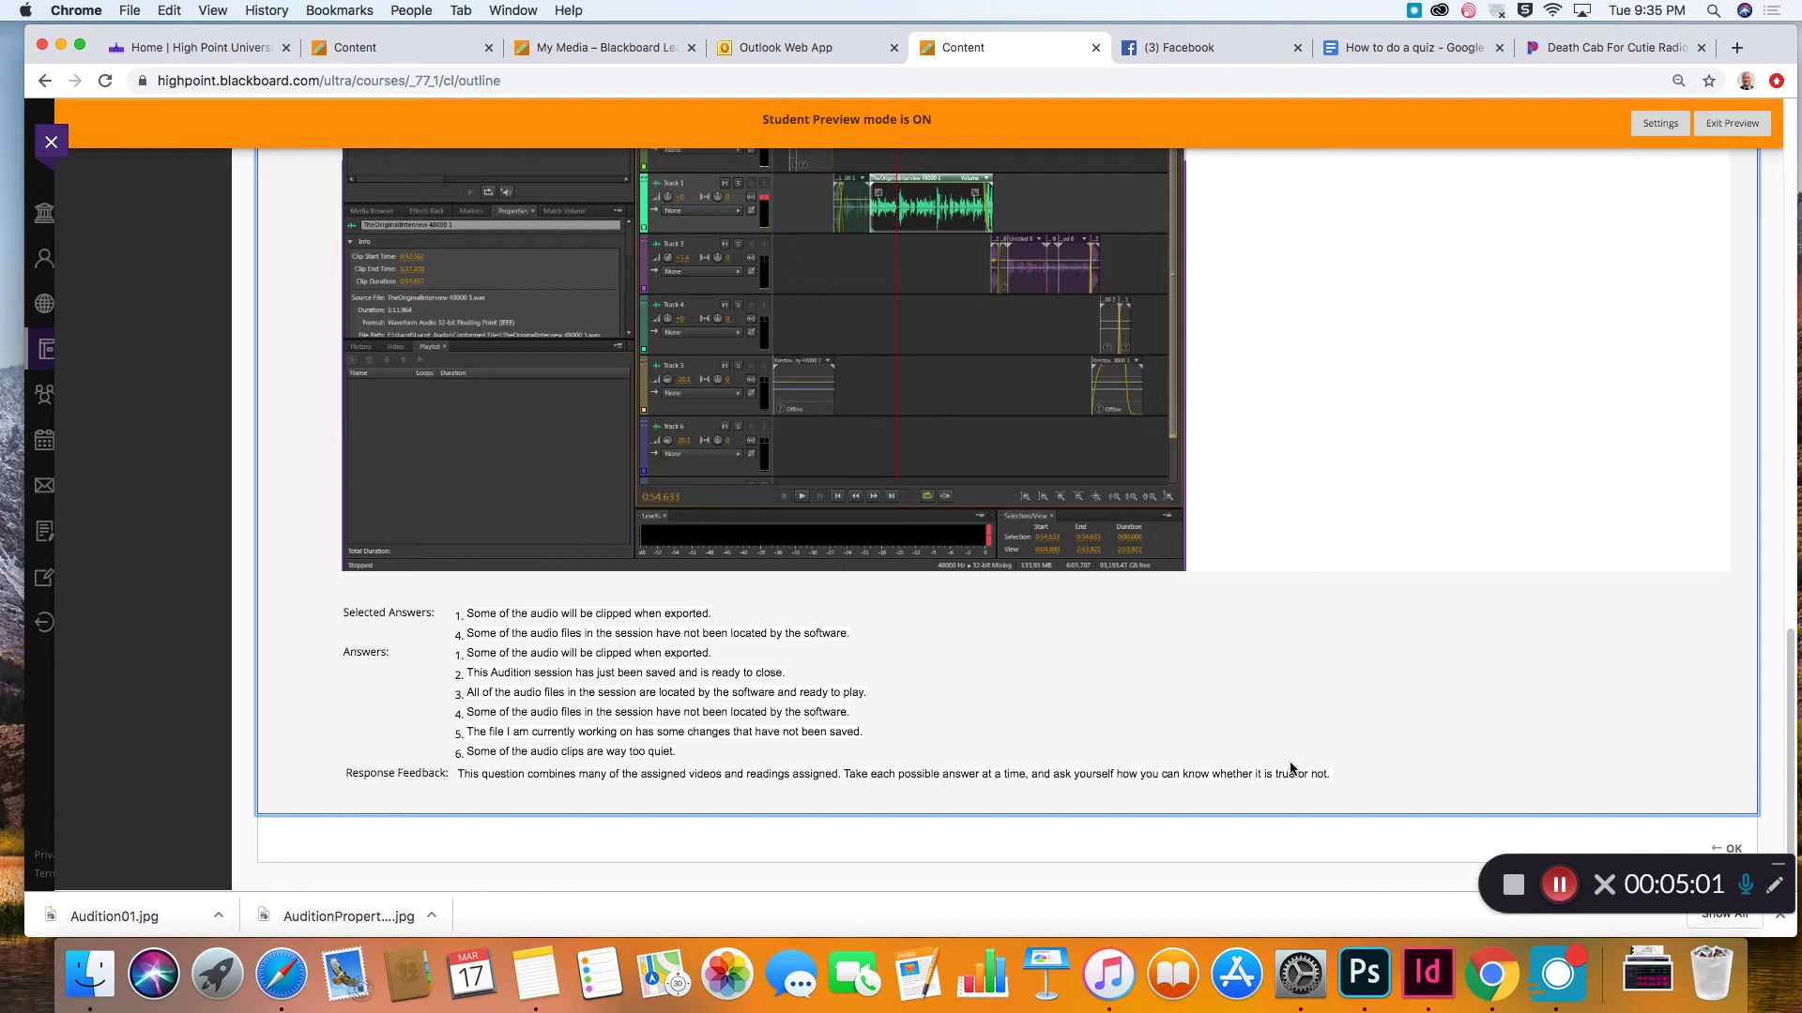
pyautogui.scroll(1, 1286, 765)
pyautogui.scroll(2, 1291, 767)
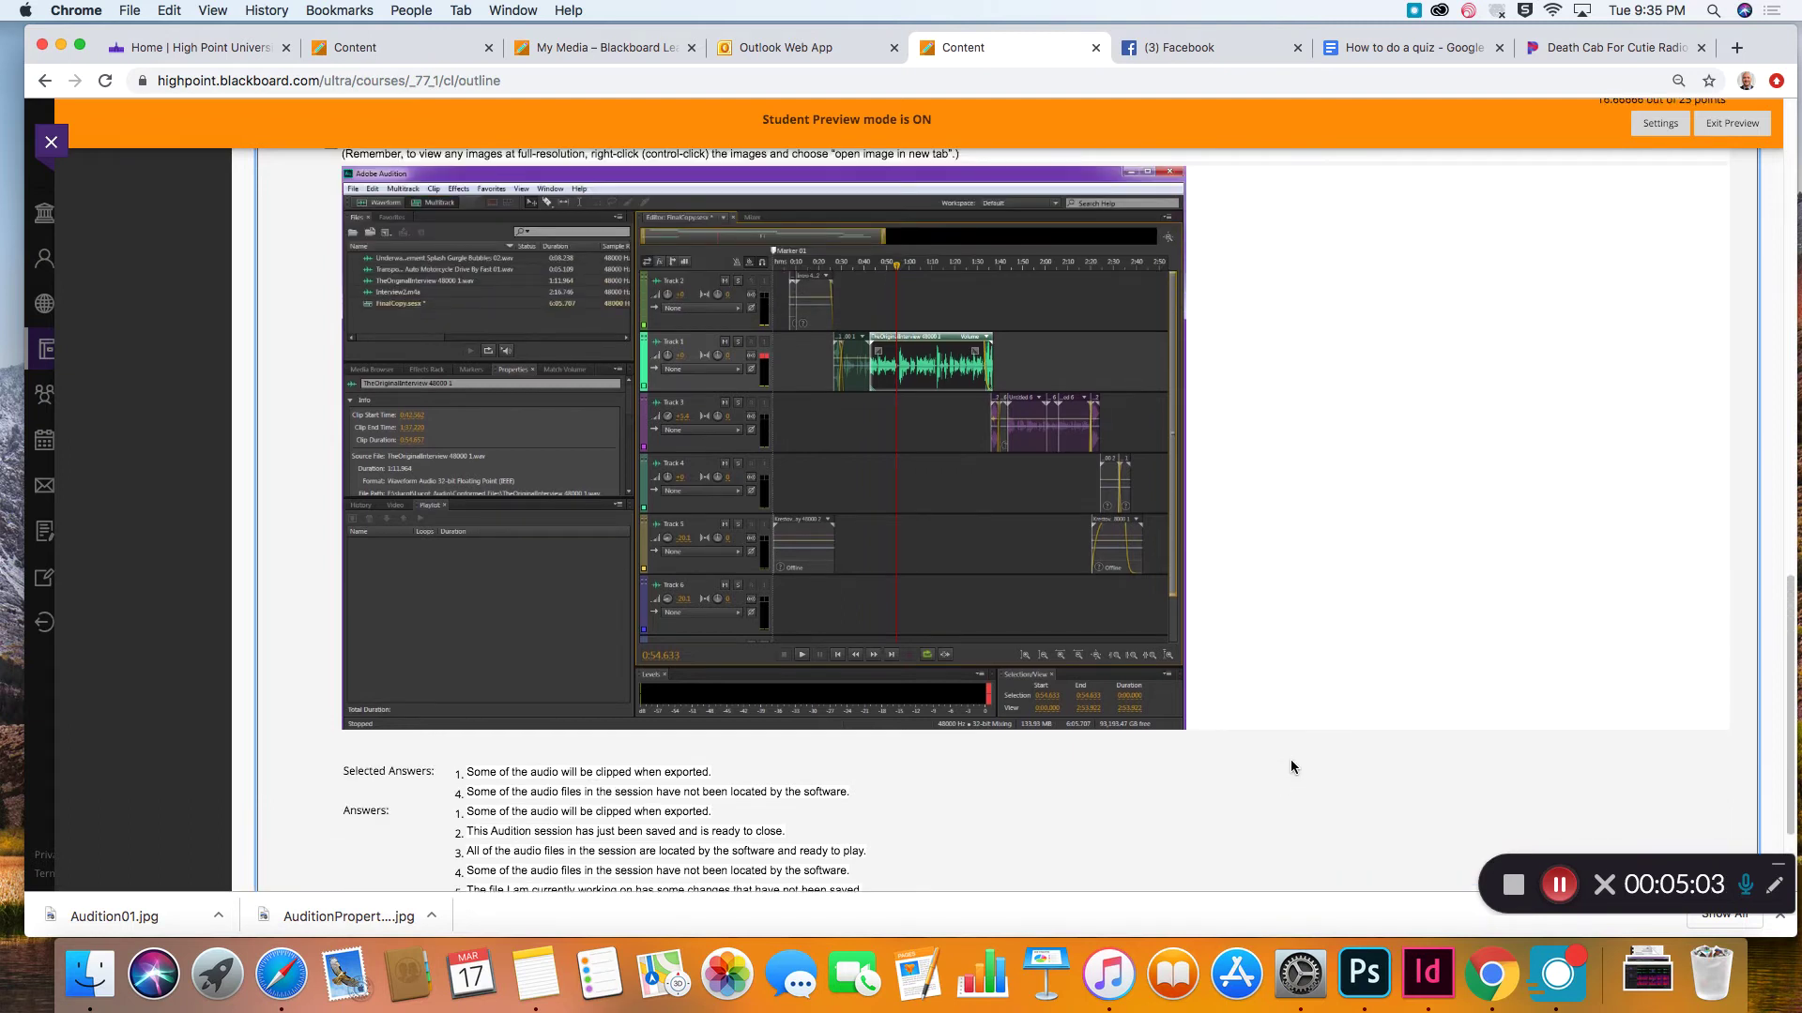
pyautogui.scroll(-3, 1307, 774)
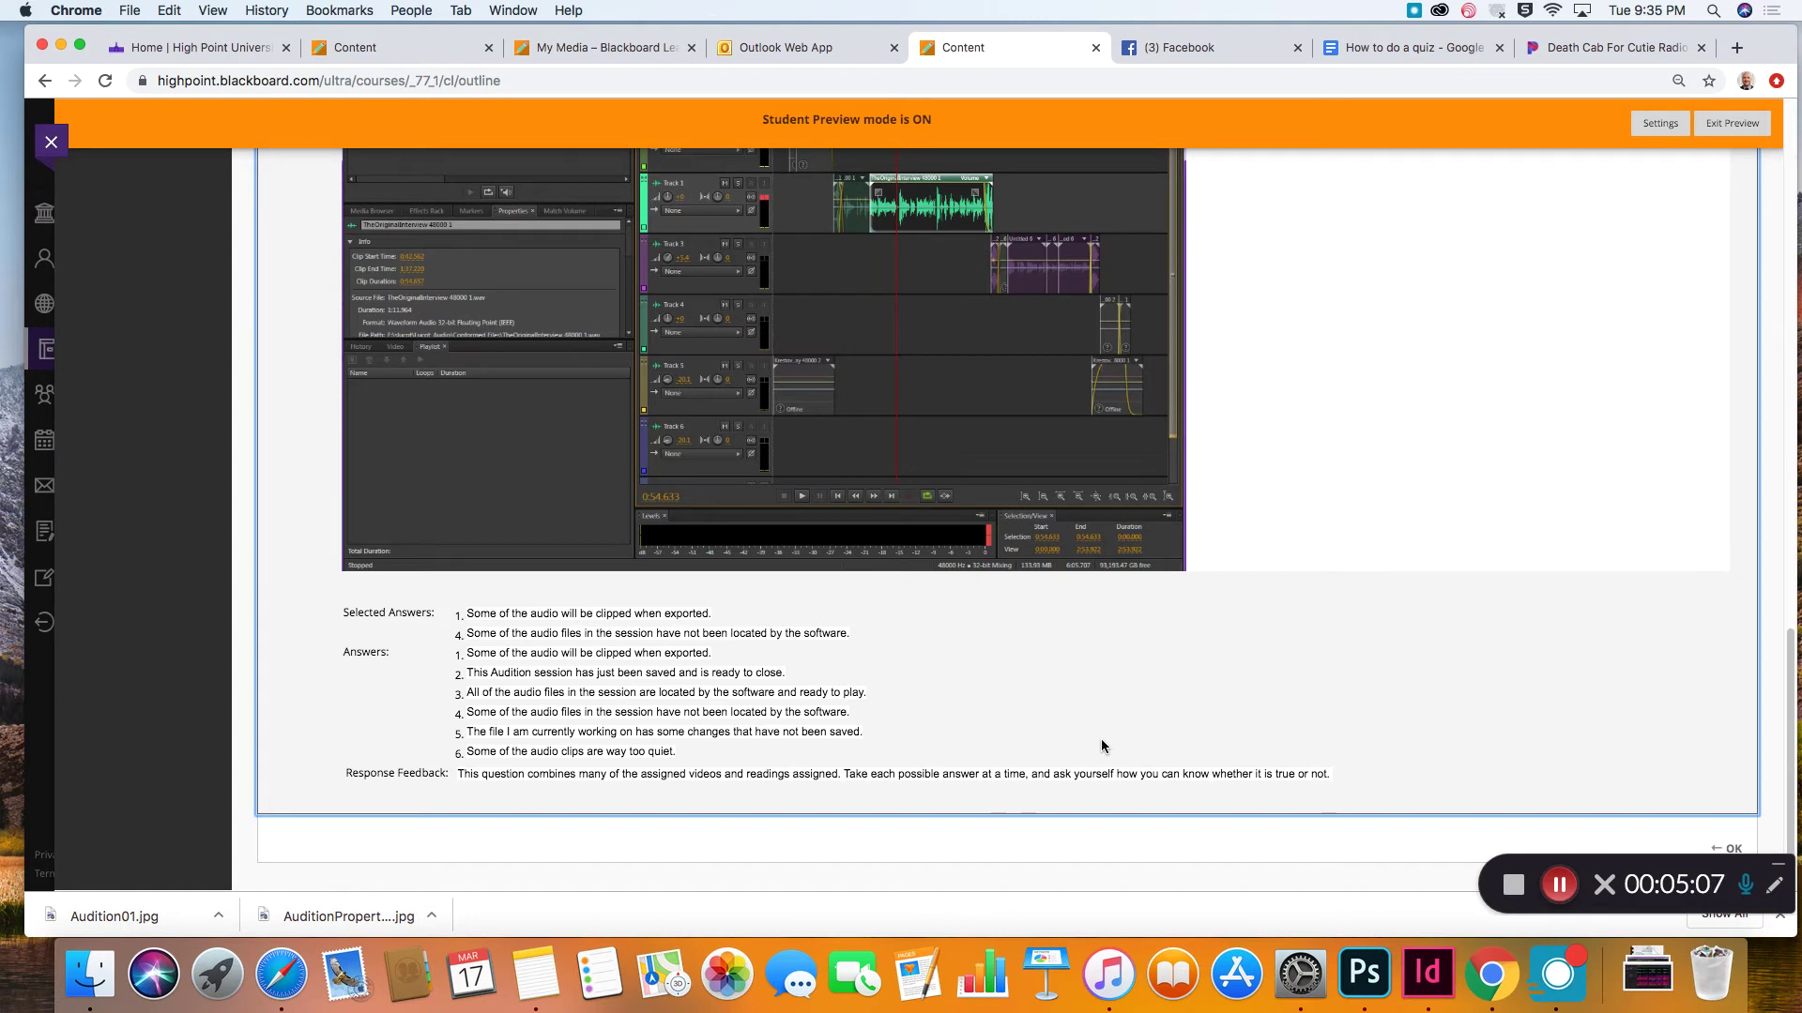
pyautogui.scroll(1, 1146, 723)
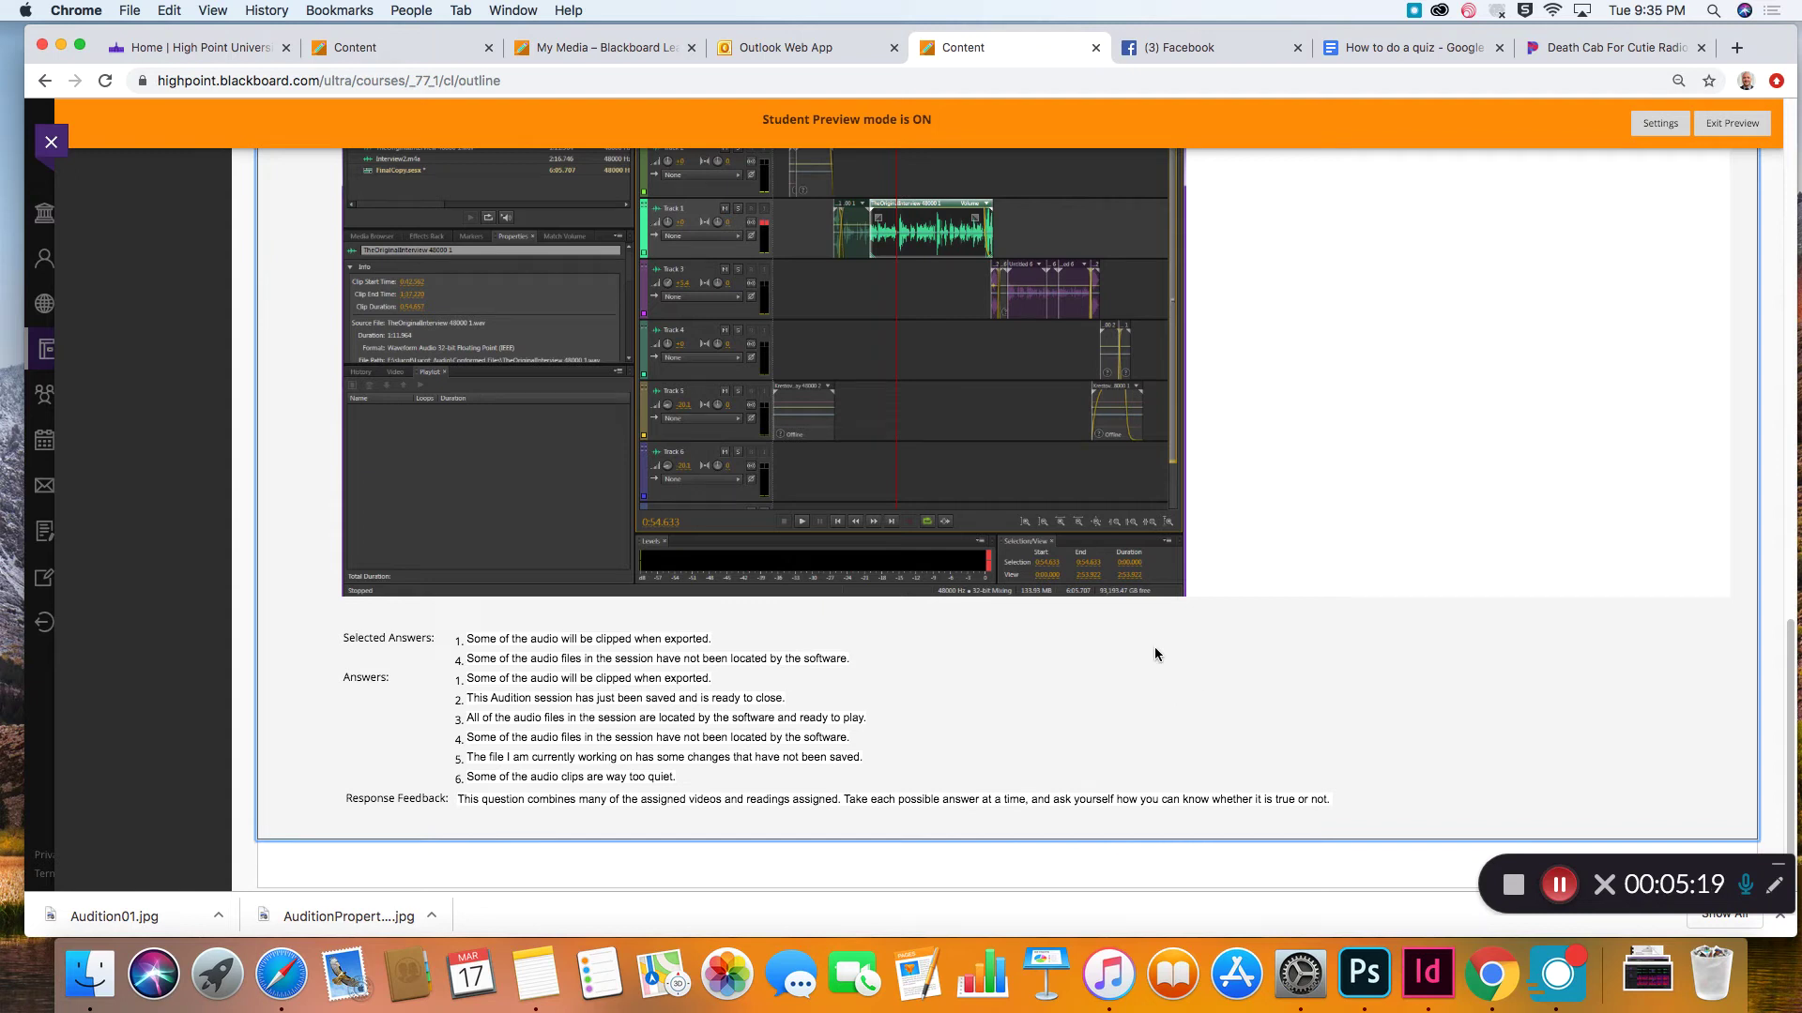
pyautogui.scroll(4, 1135, 655)
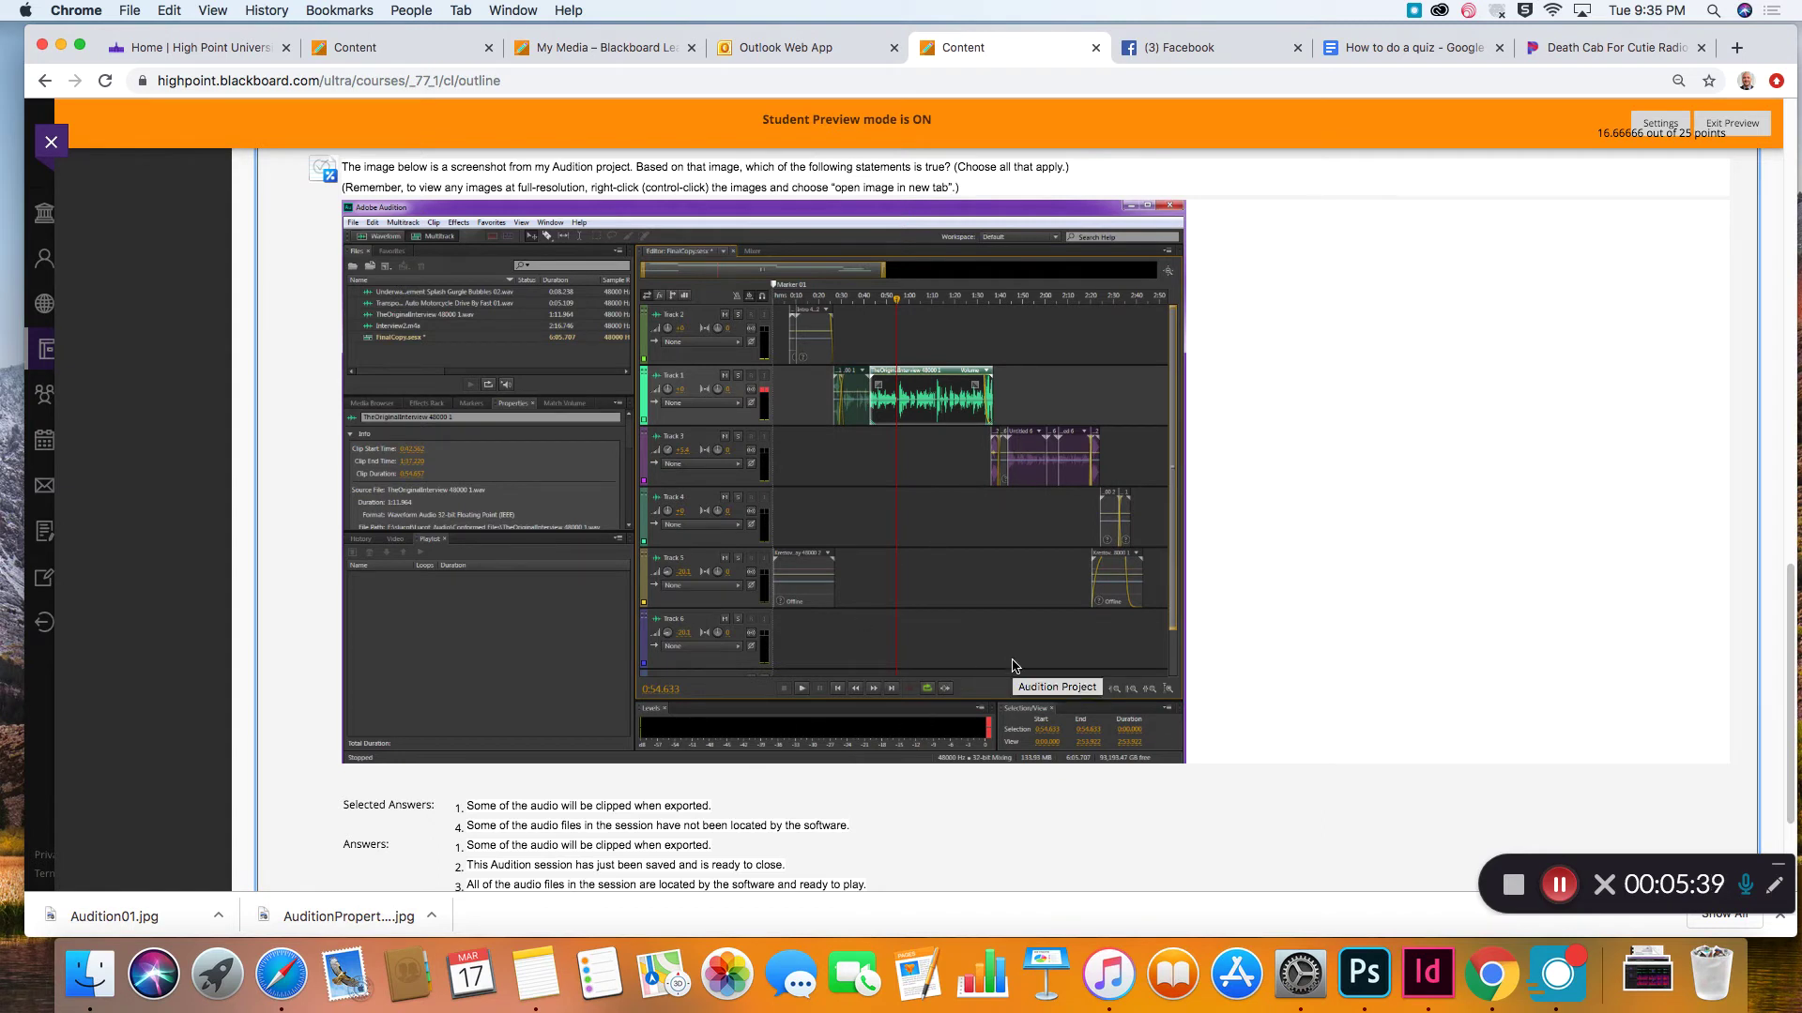
pyautogui.scroll(-4, 906, 511)
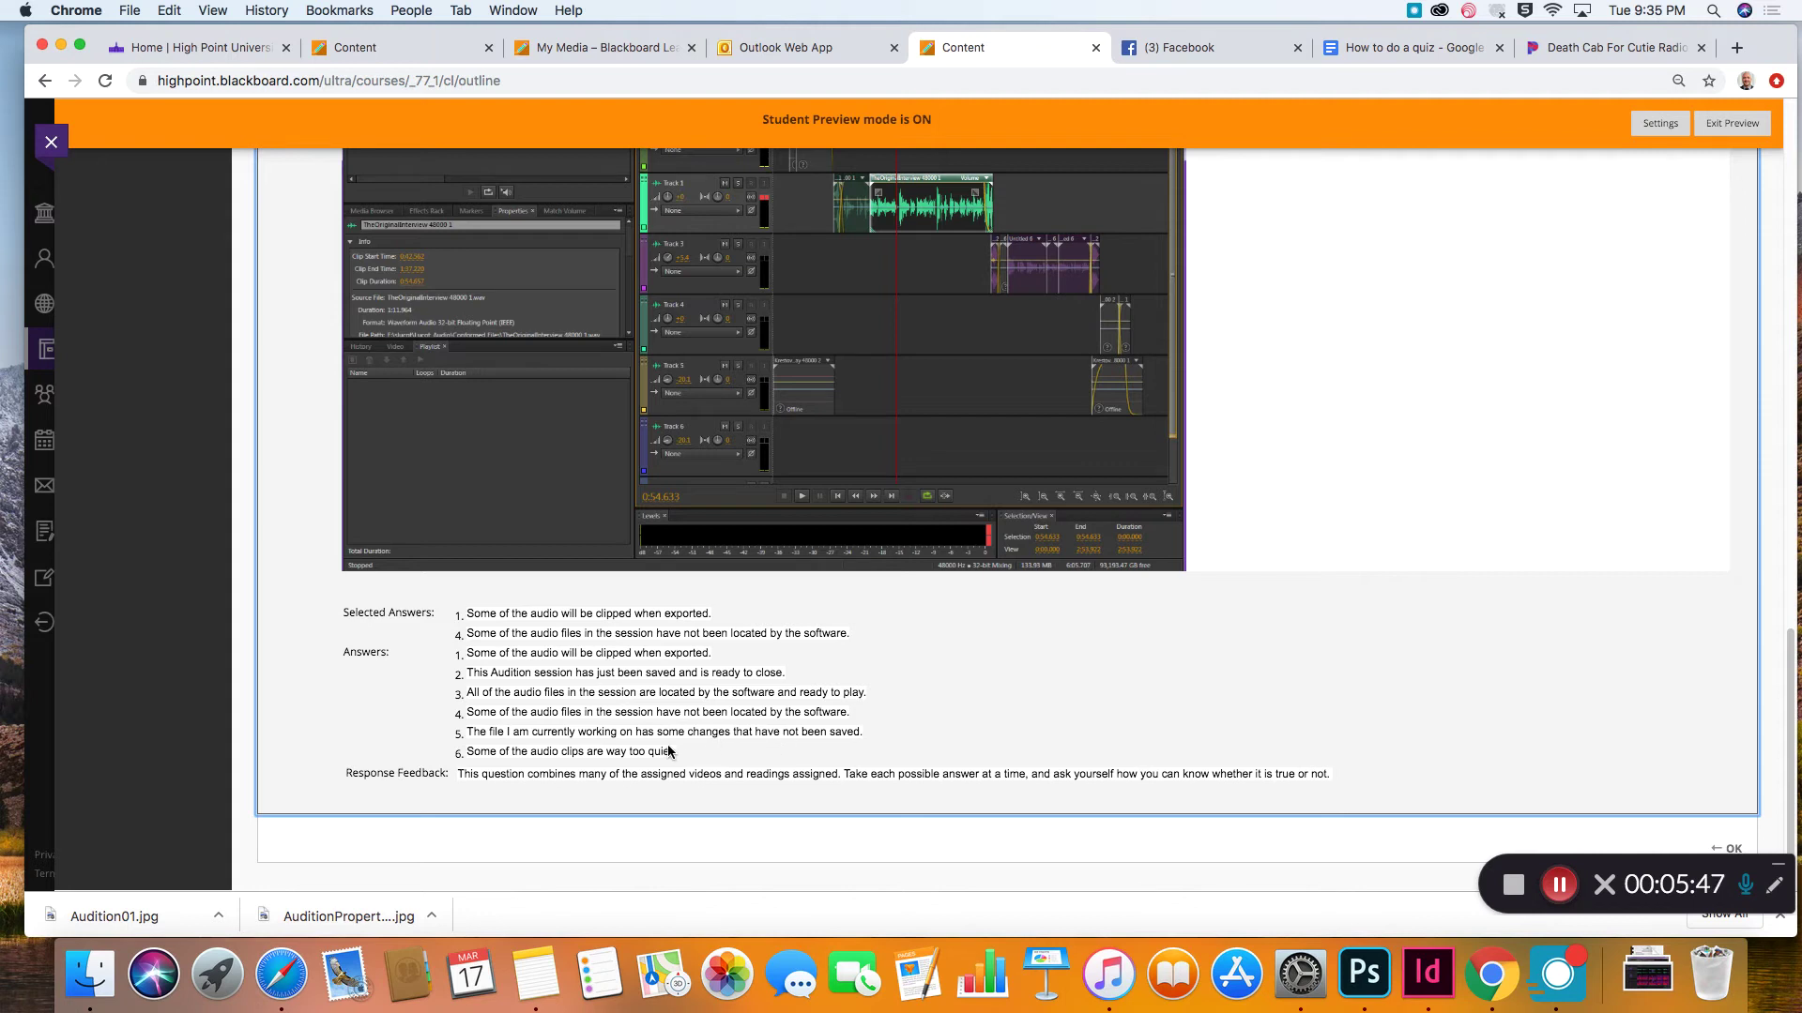
# Step: Look over both reviewed questions once more, then close the test review to return to the Quizzes page
pyautogui.scroll(2, 662, 747)
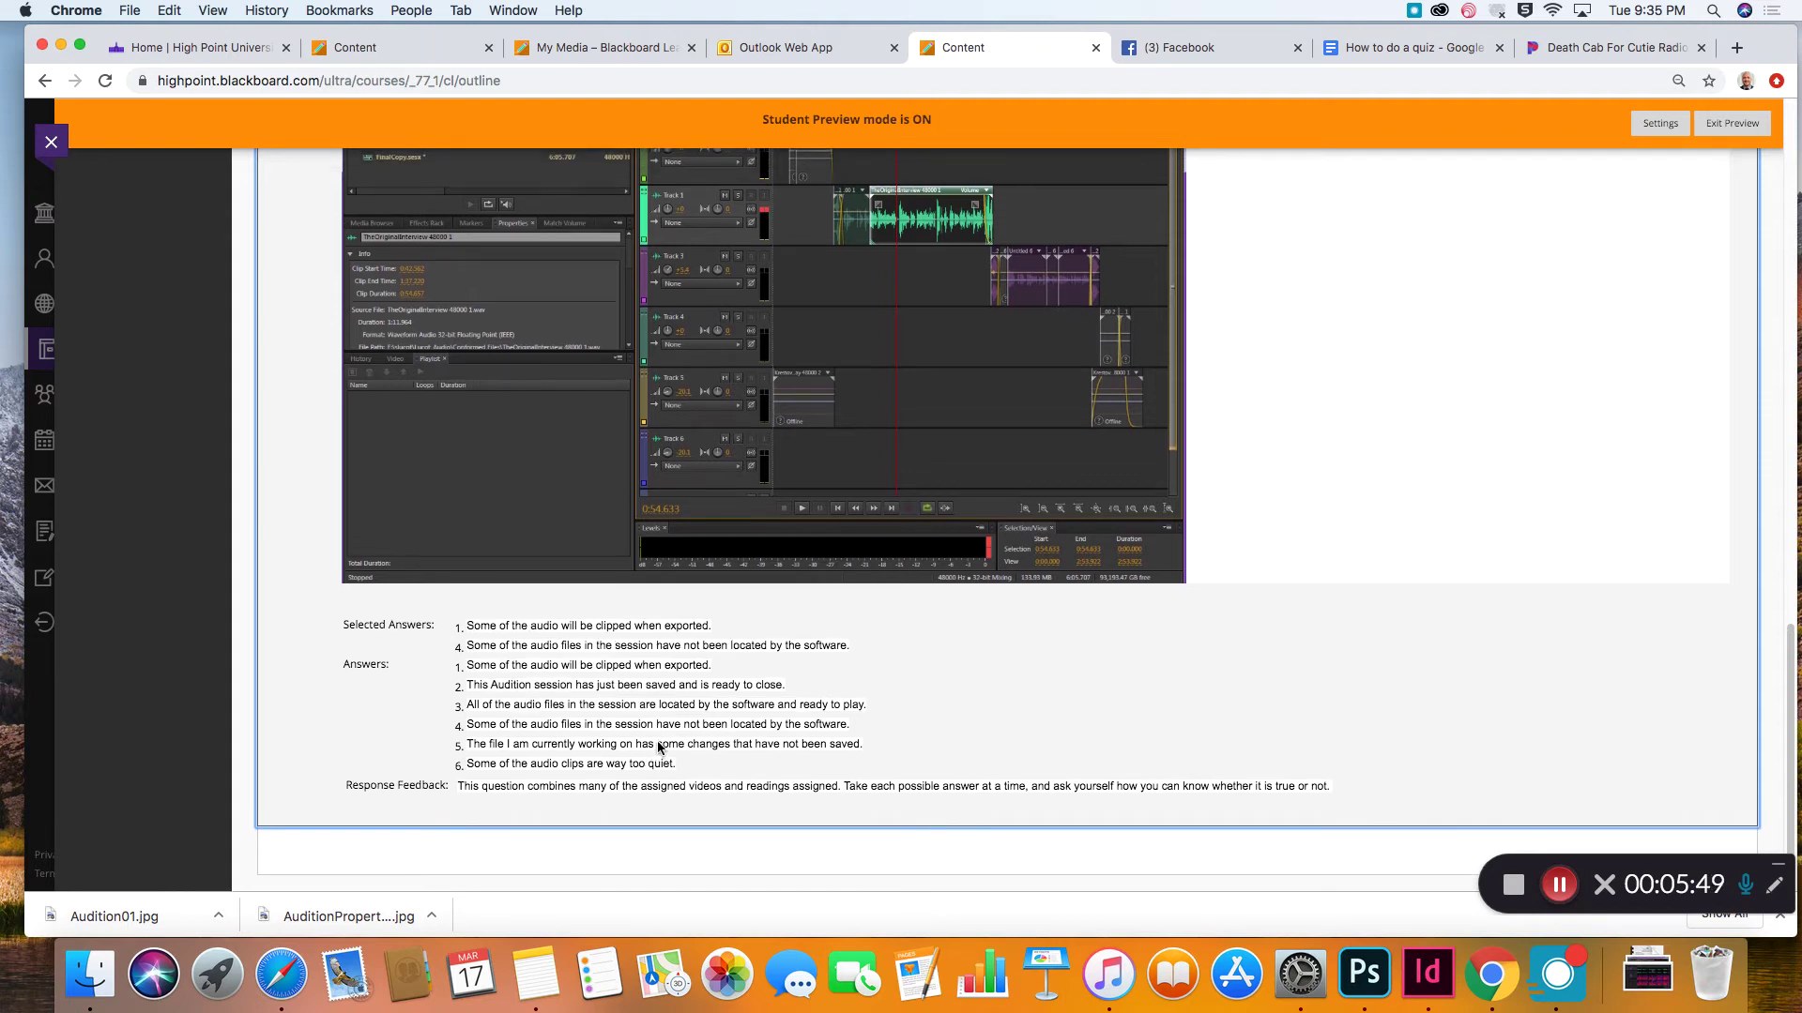
pyautogui.scroll(10, 661, 747)
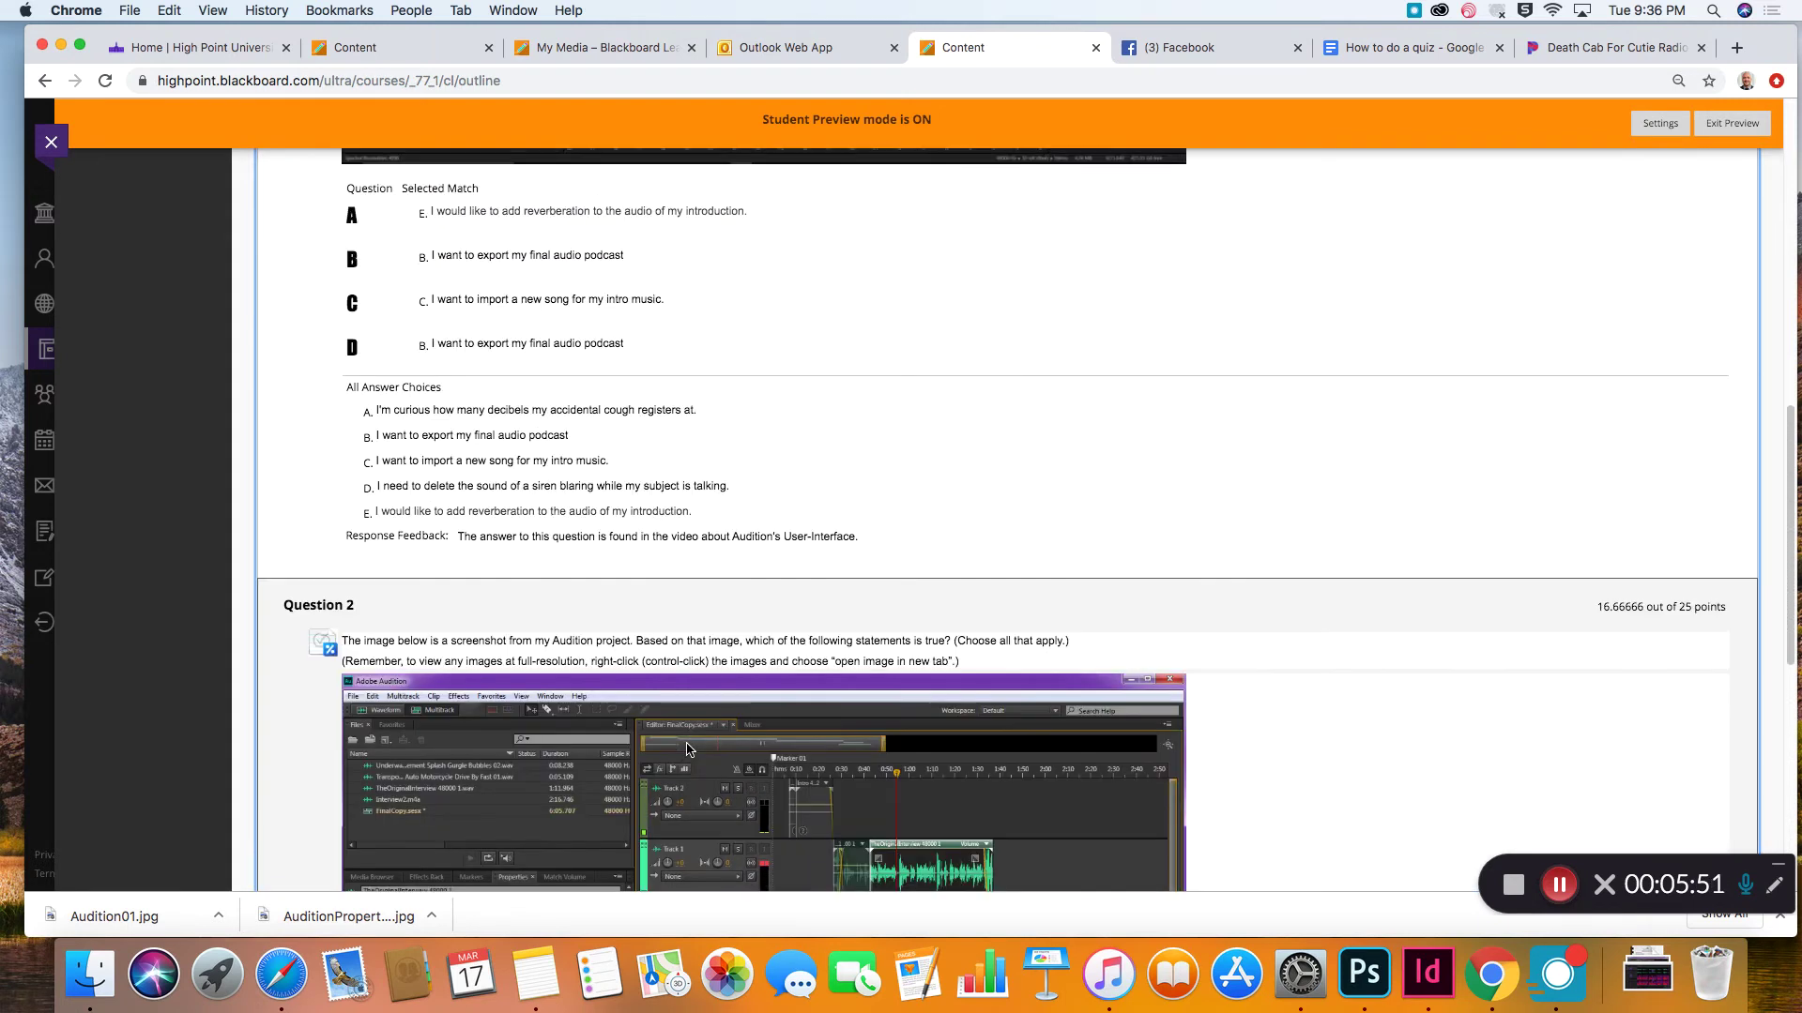
pyautogui.scroll(7, 687, 748)
pyautogui.scroll(-6, 688, 748)
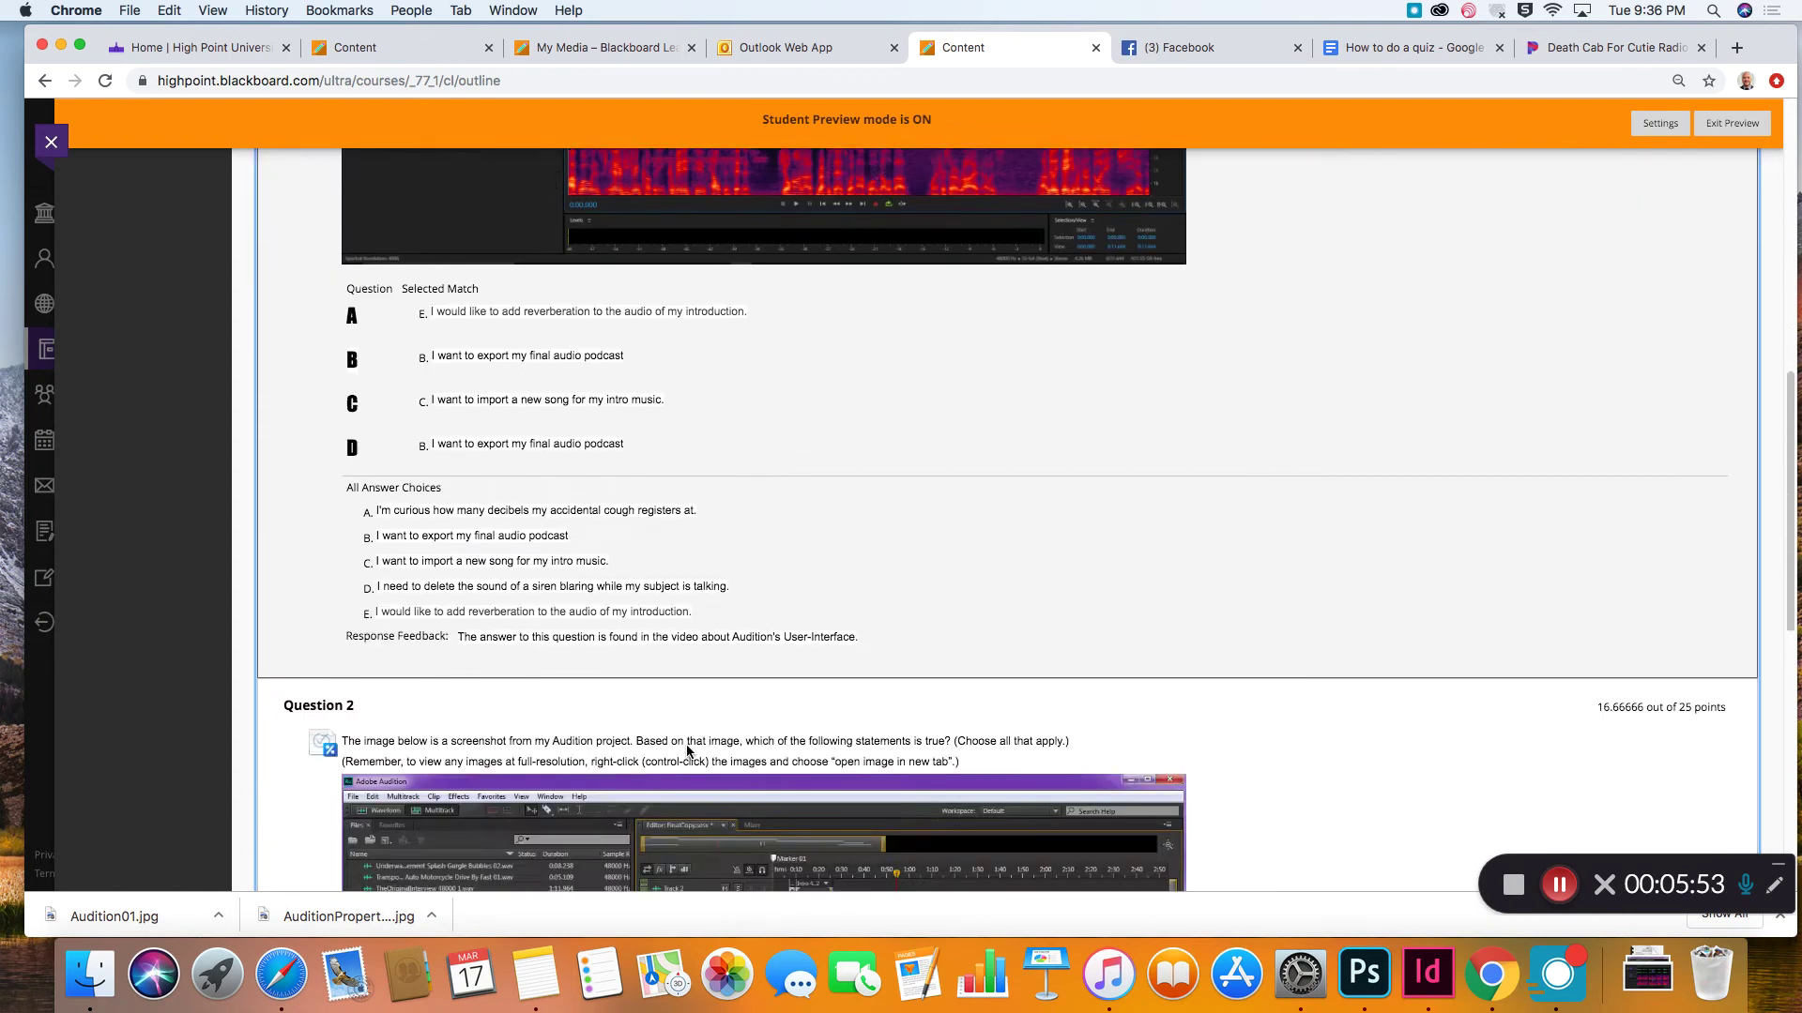
pyautogui.scroll(-8, 688, 750)
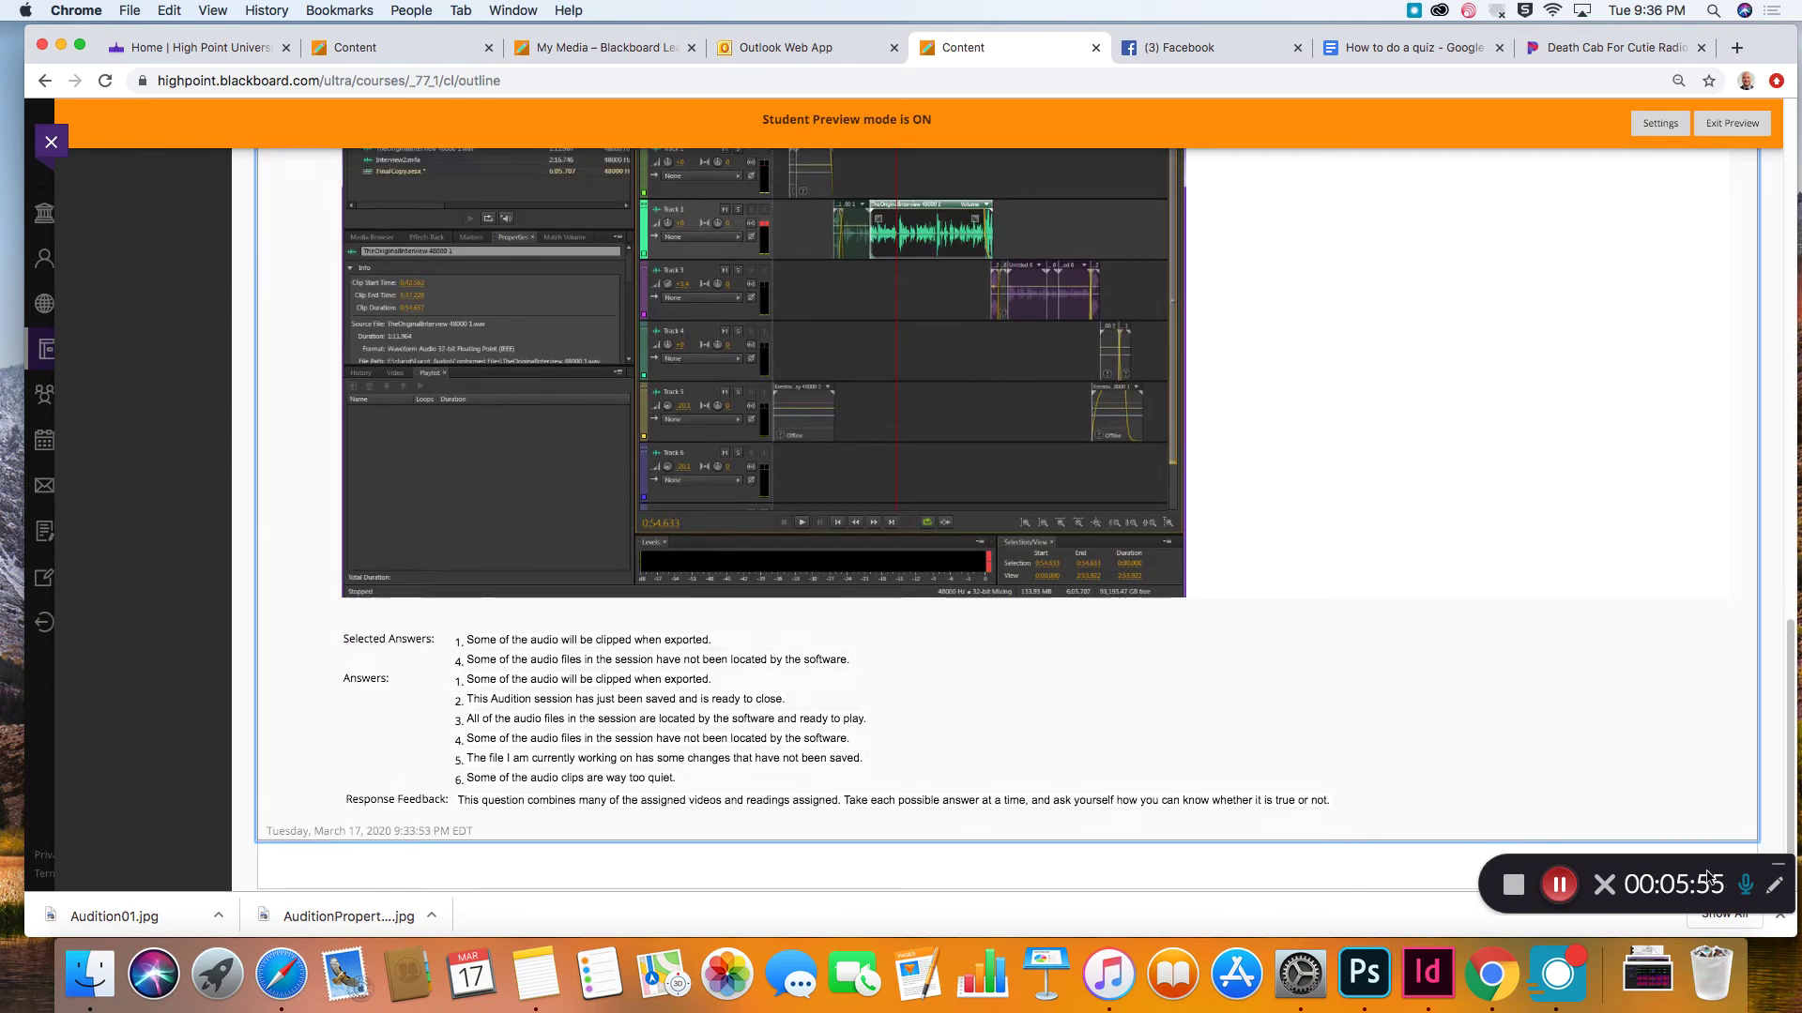
pyautogui.moveTo(1640, 866); pyautogui.dragTo(1461, 882)
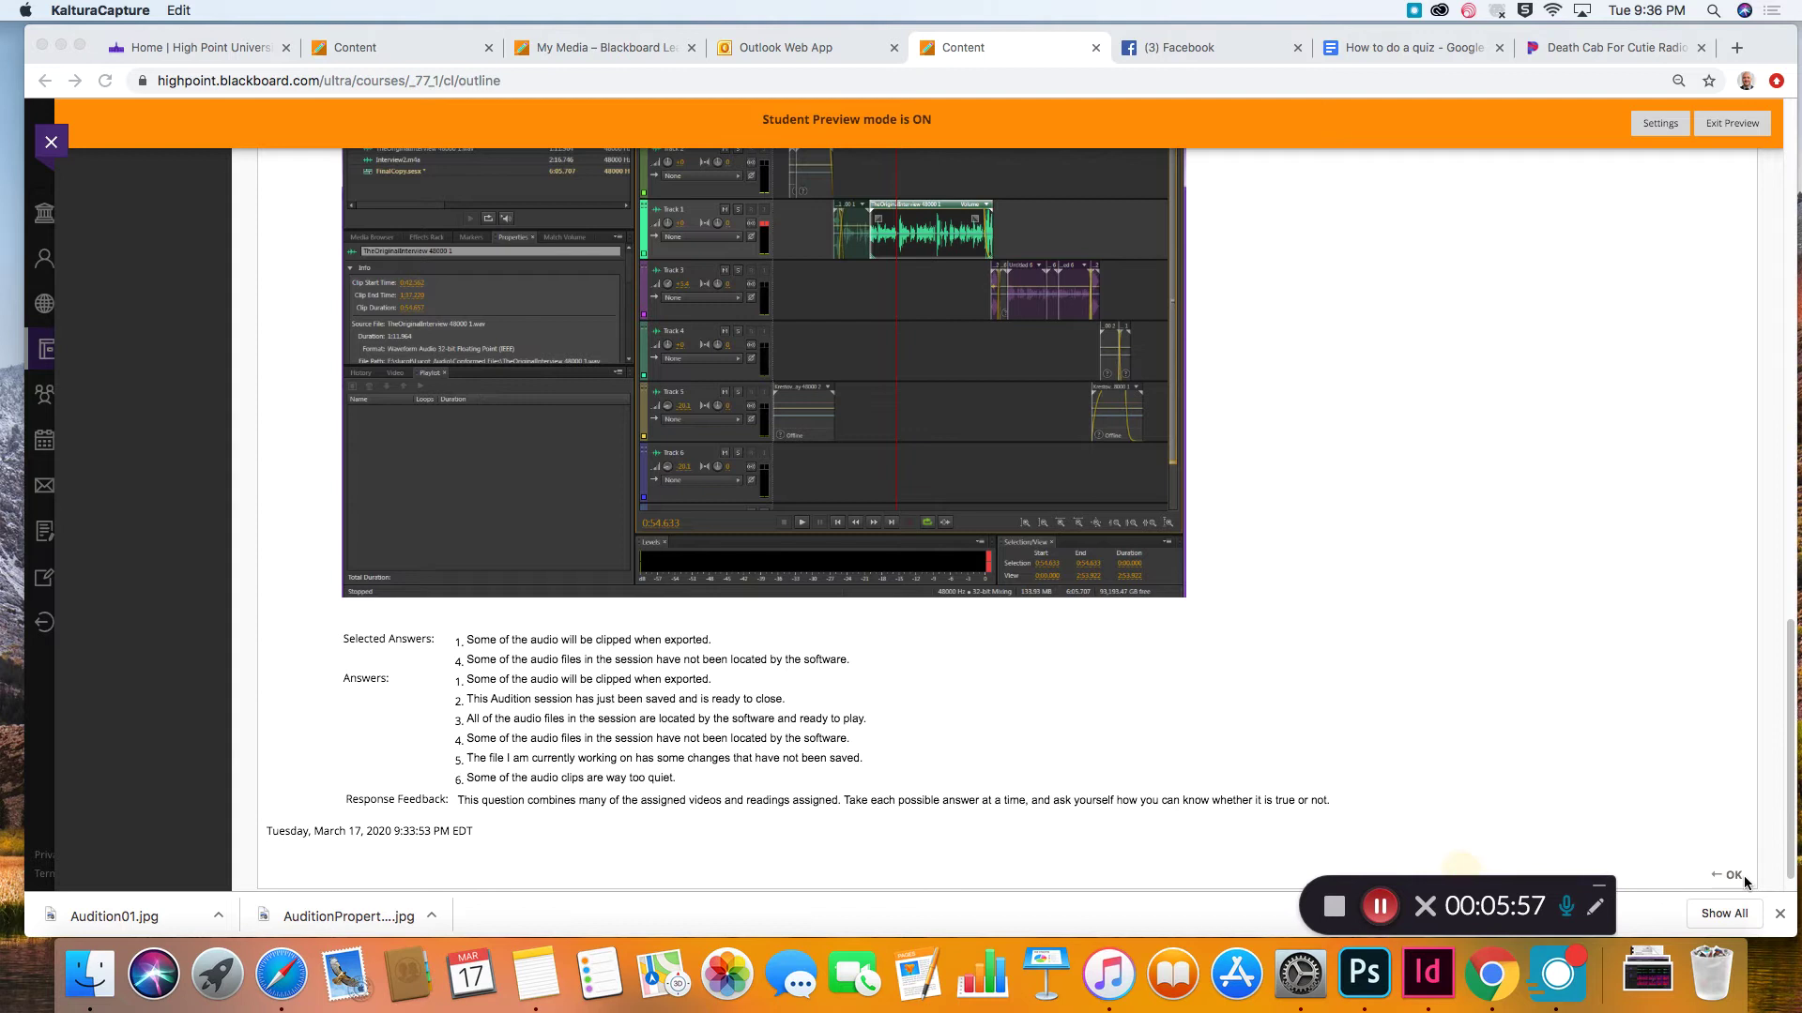
pyautogui.click(1732, 875)
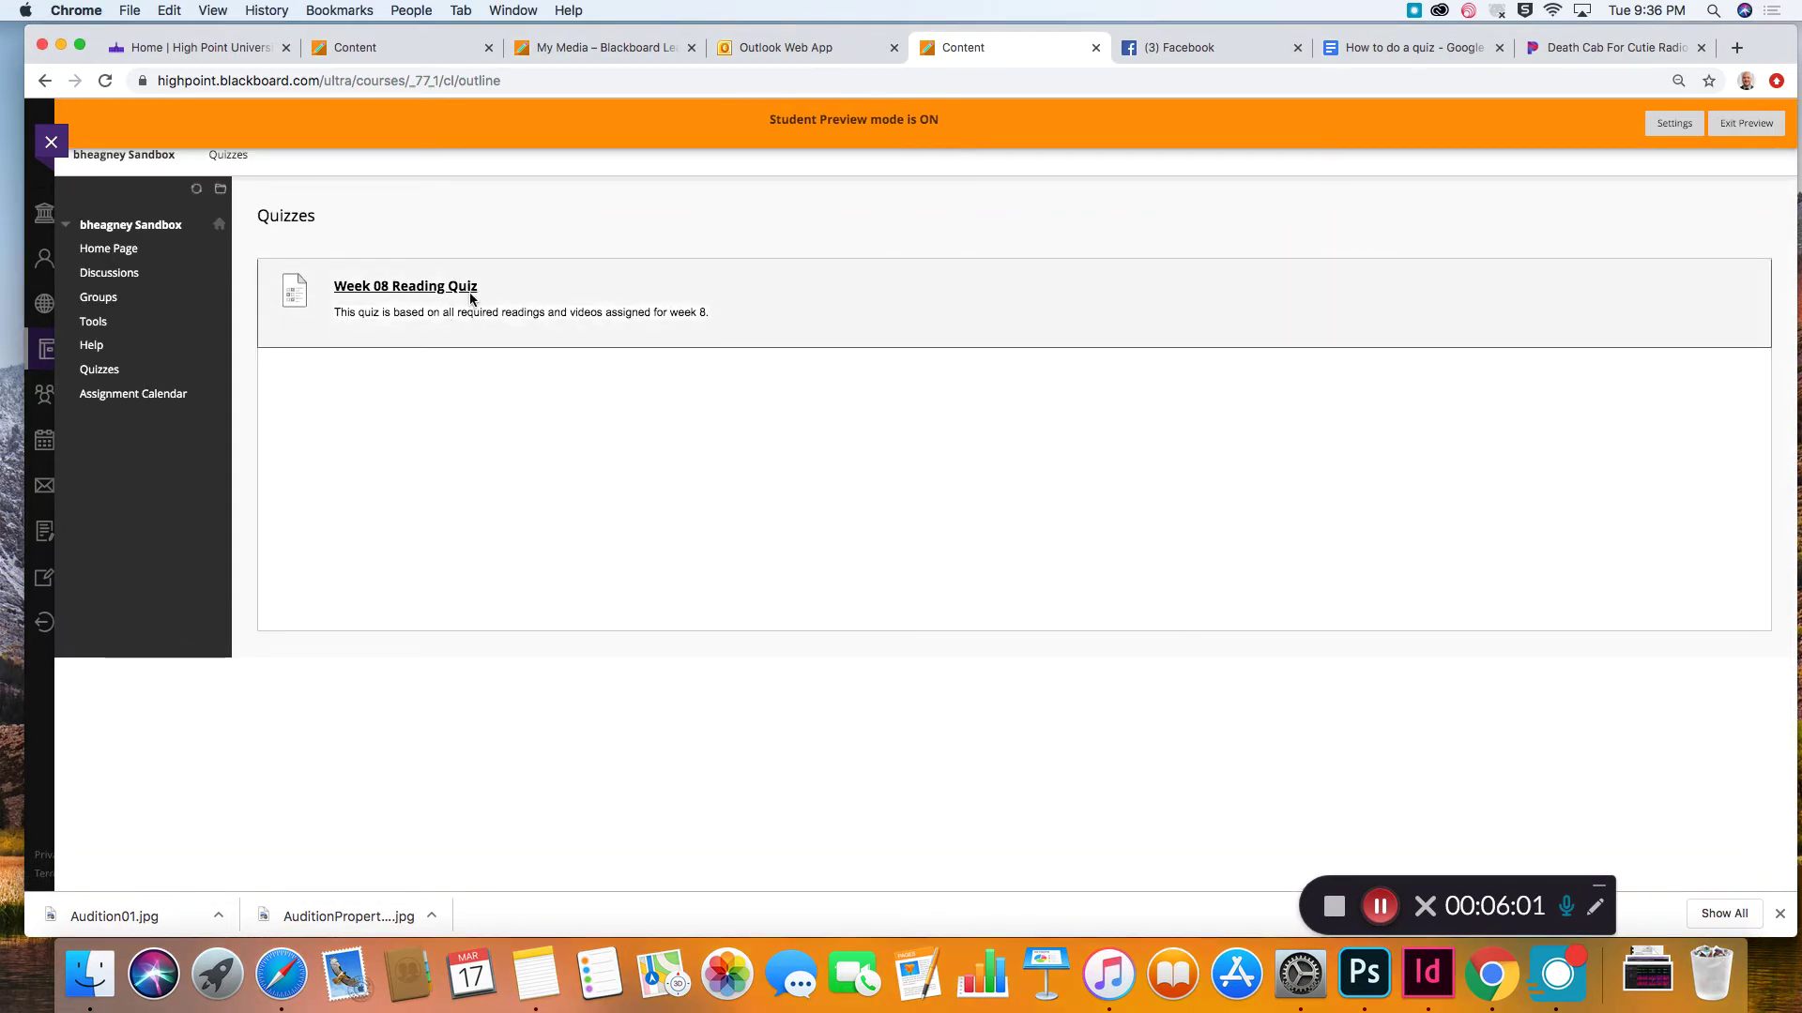
# Step: Exit student preview and open the Week 08 Reading Quiz from the Quizzes page for editing
pyautogui.click(1741, 125)
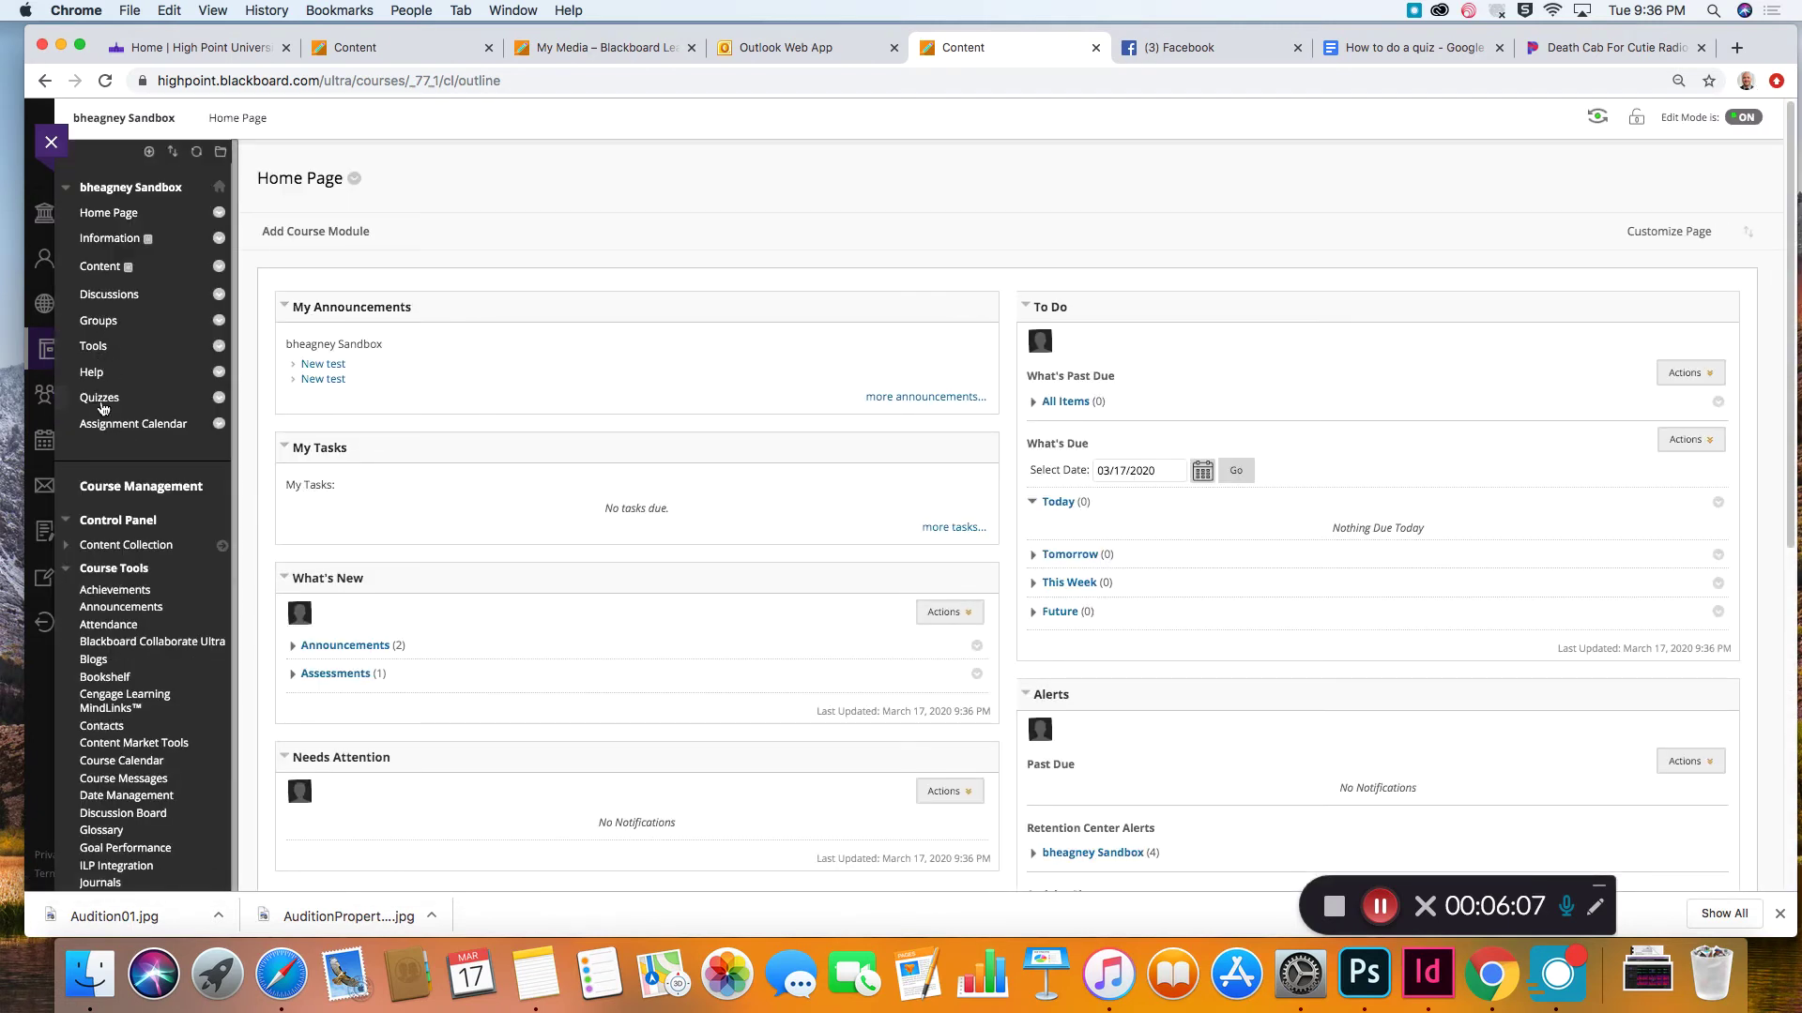
pyautogui.click(100, 397)
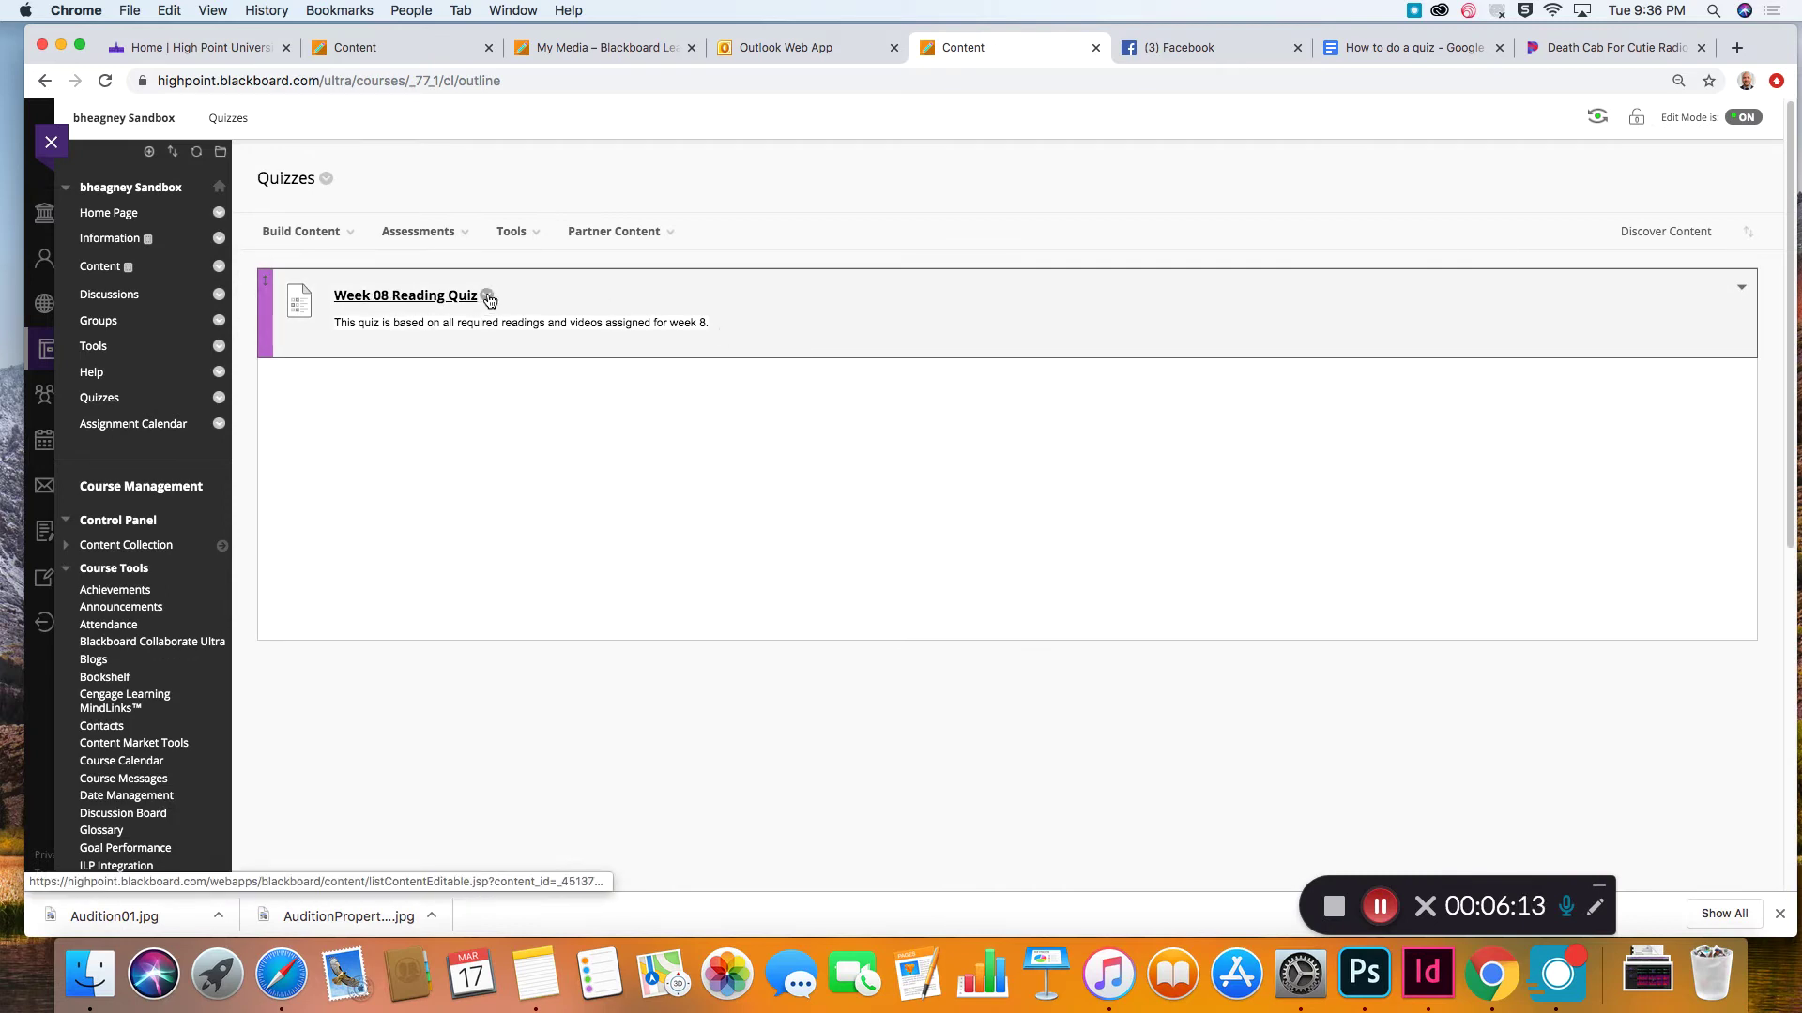
pyautogui.click(488, 297)
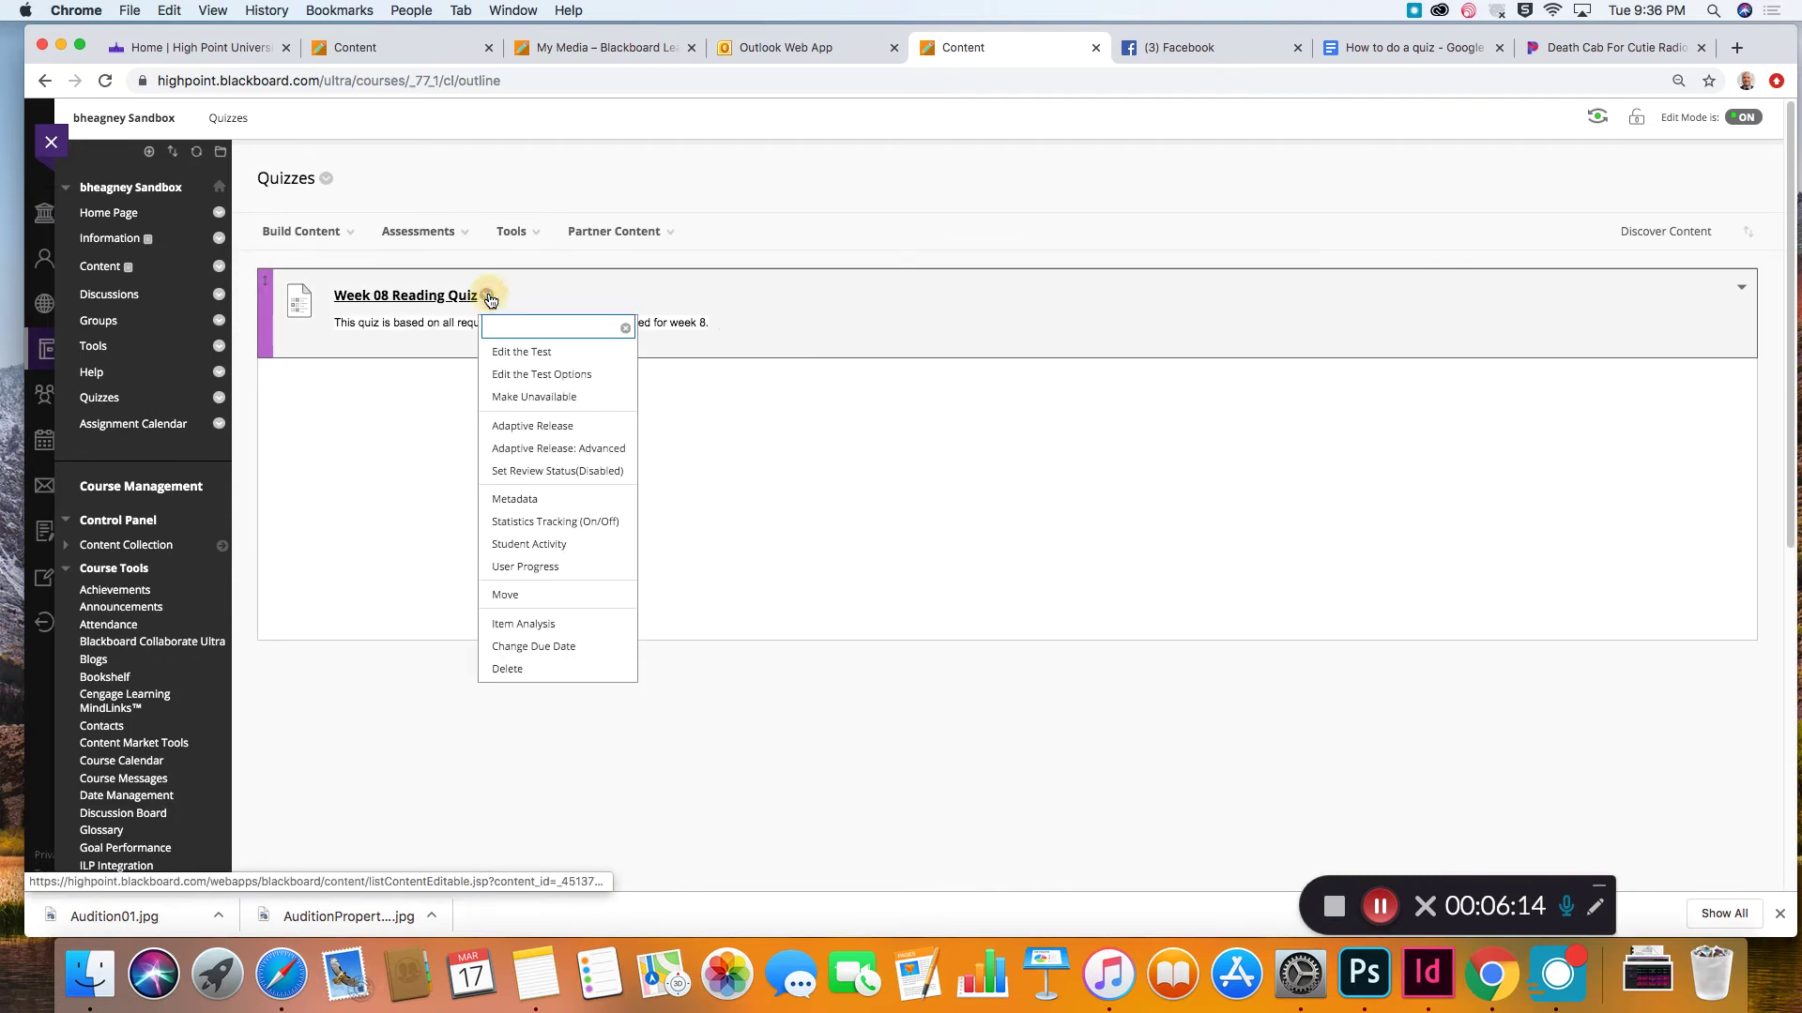
pyautogui.click(523, 354)
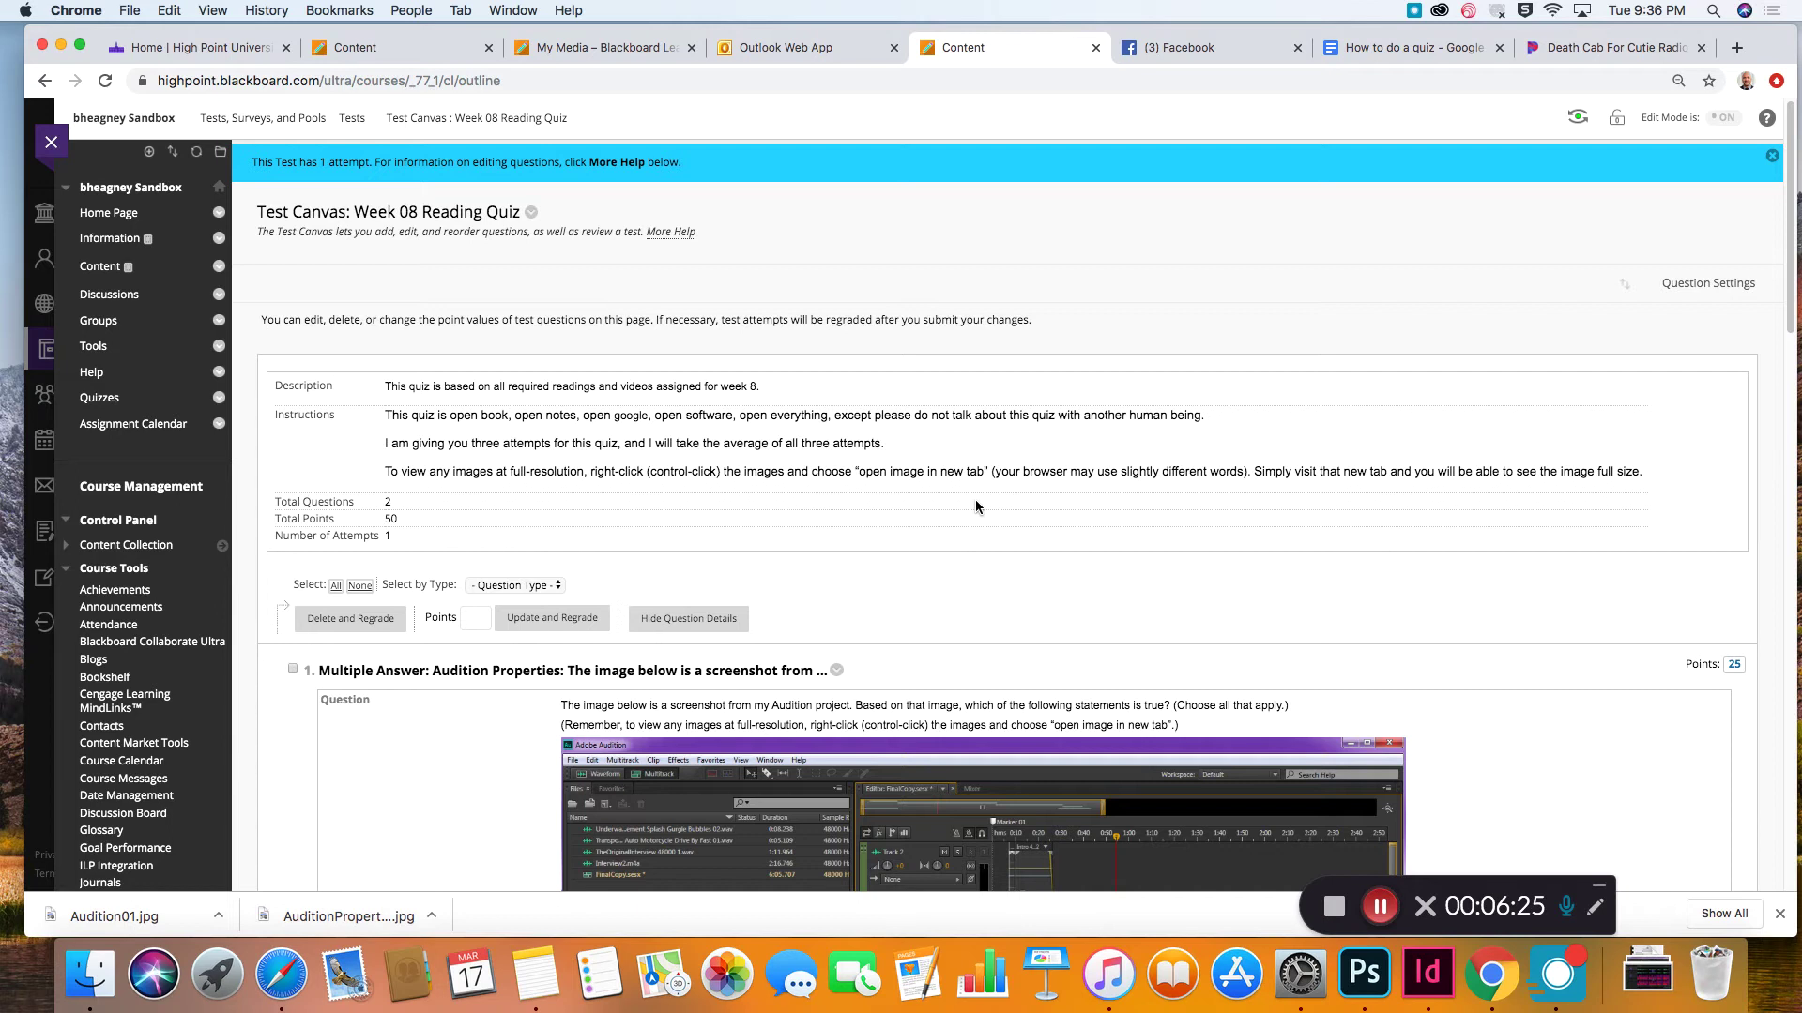
# Step: Open the Audition UI matching question for editing and bring up its partial-credit and negative-score options
pyautogui.scroll(-5, 976, 505)
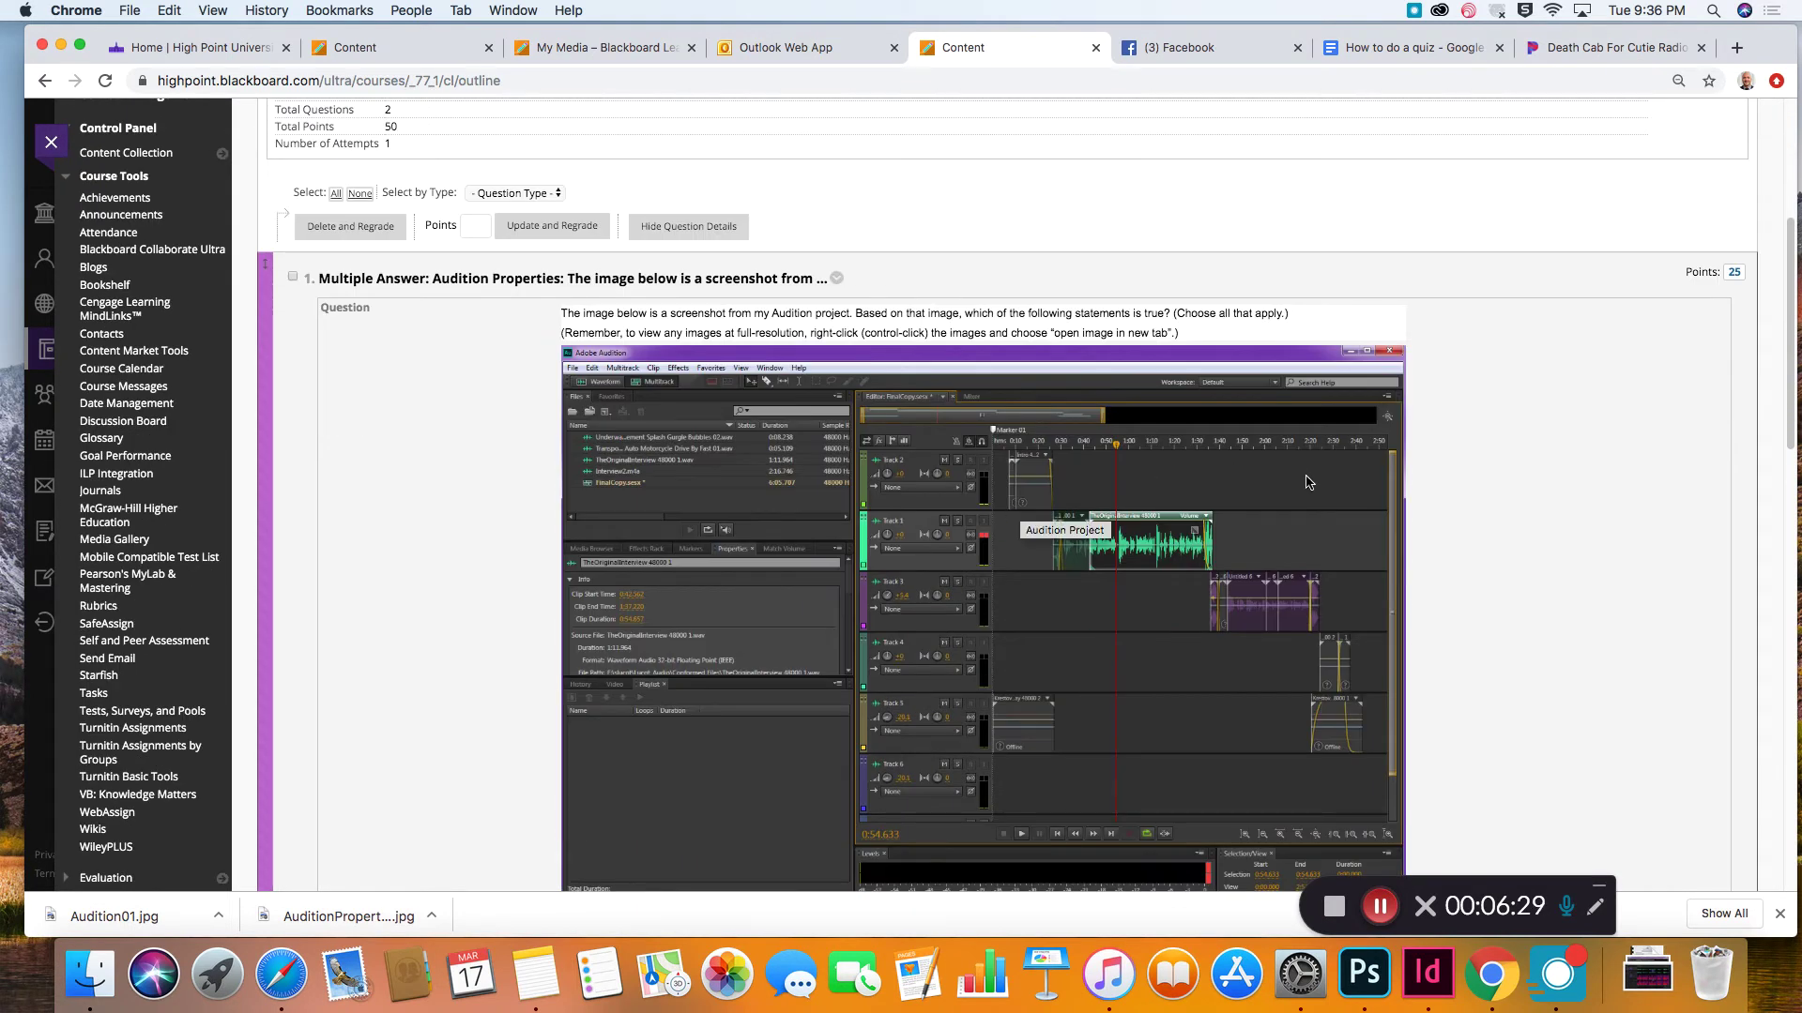
pyautogui.scroll(-10, 1415, 523)
pyautogui.scroll(-4, 1422, 521)
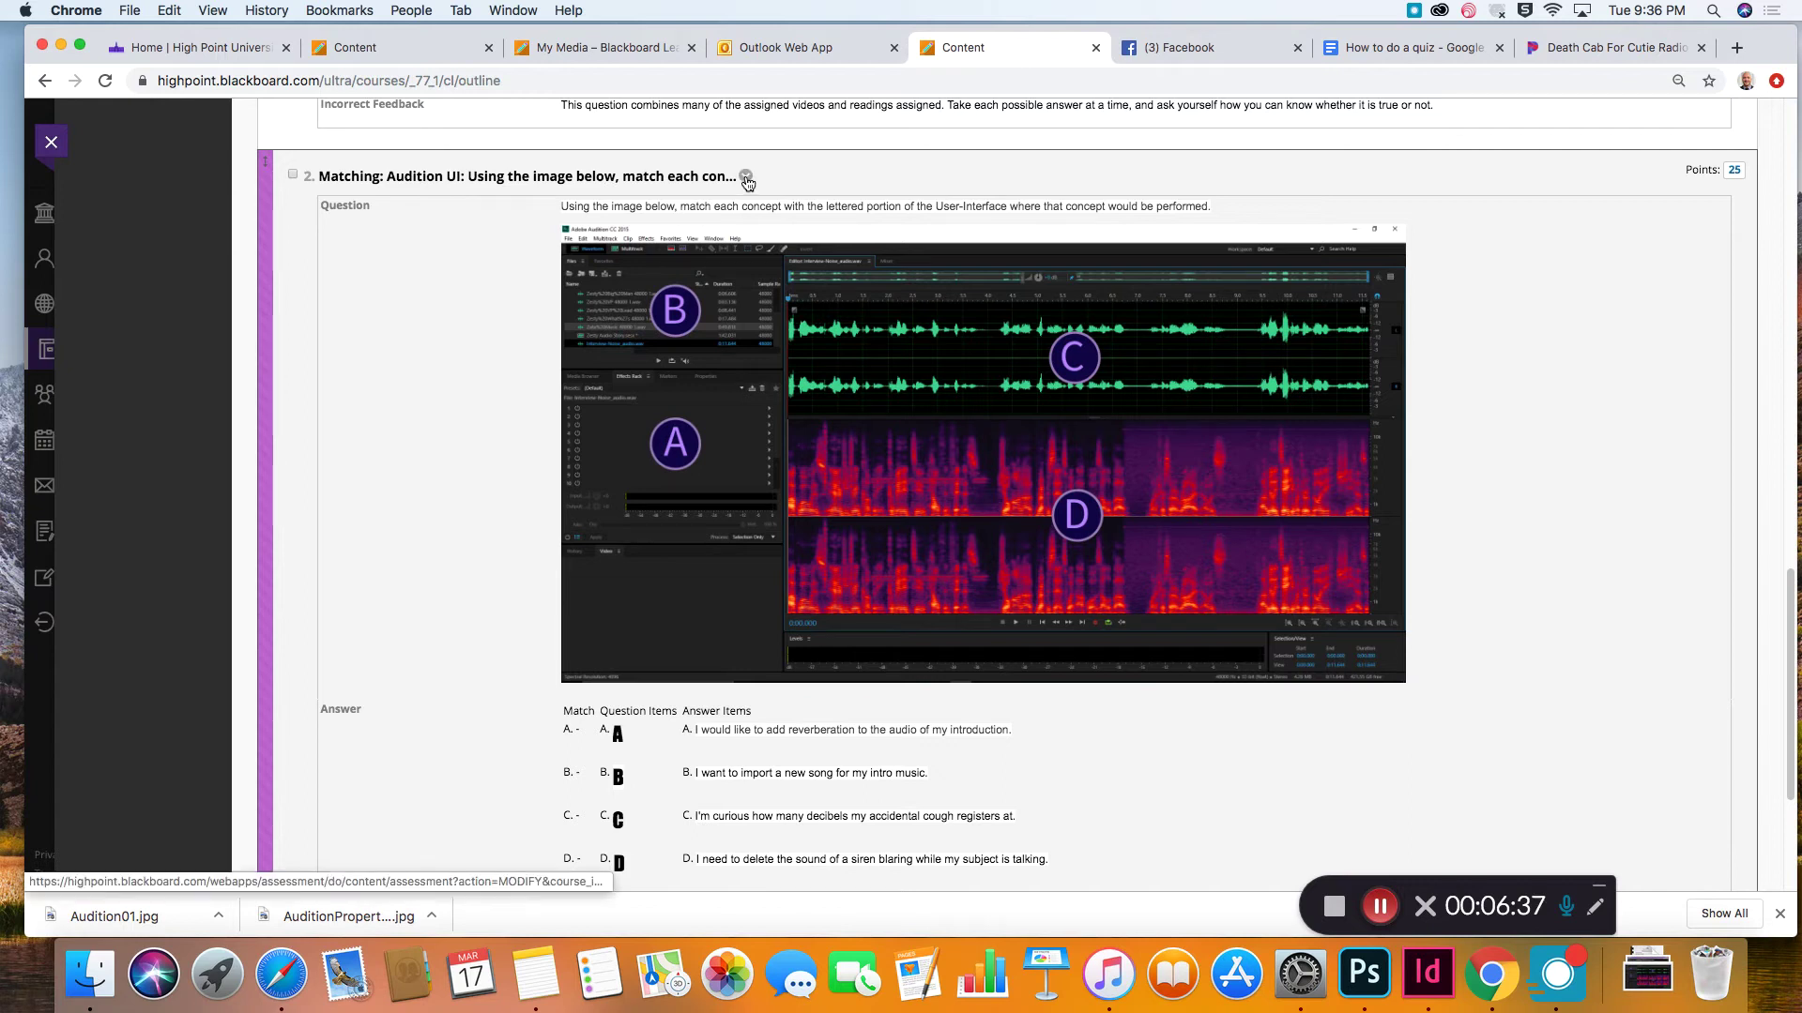
pyautogui.click(746, 178)
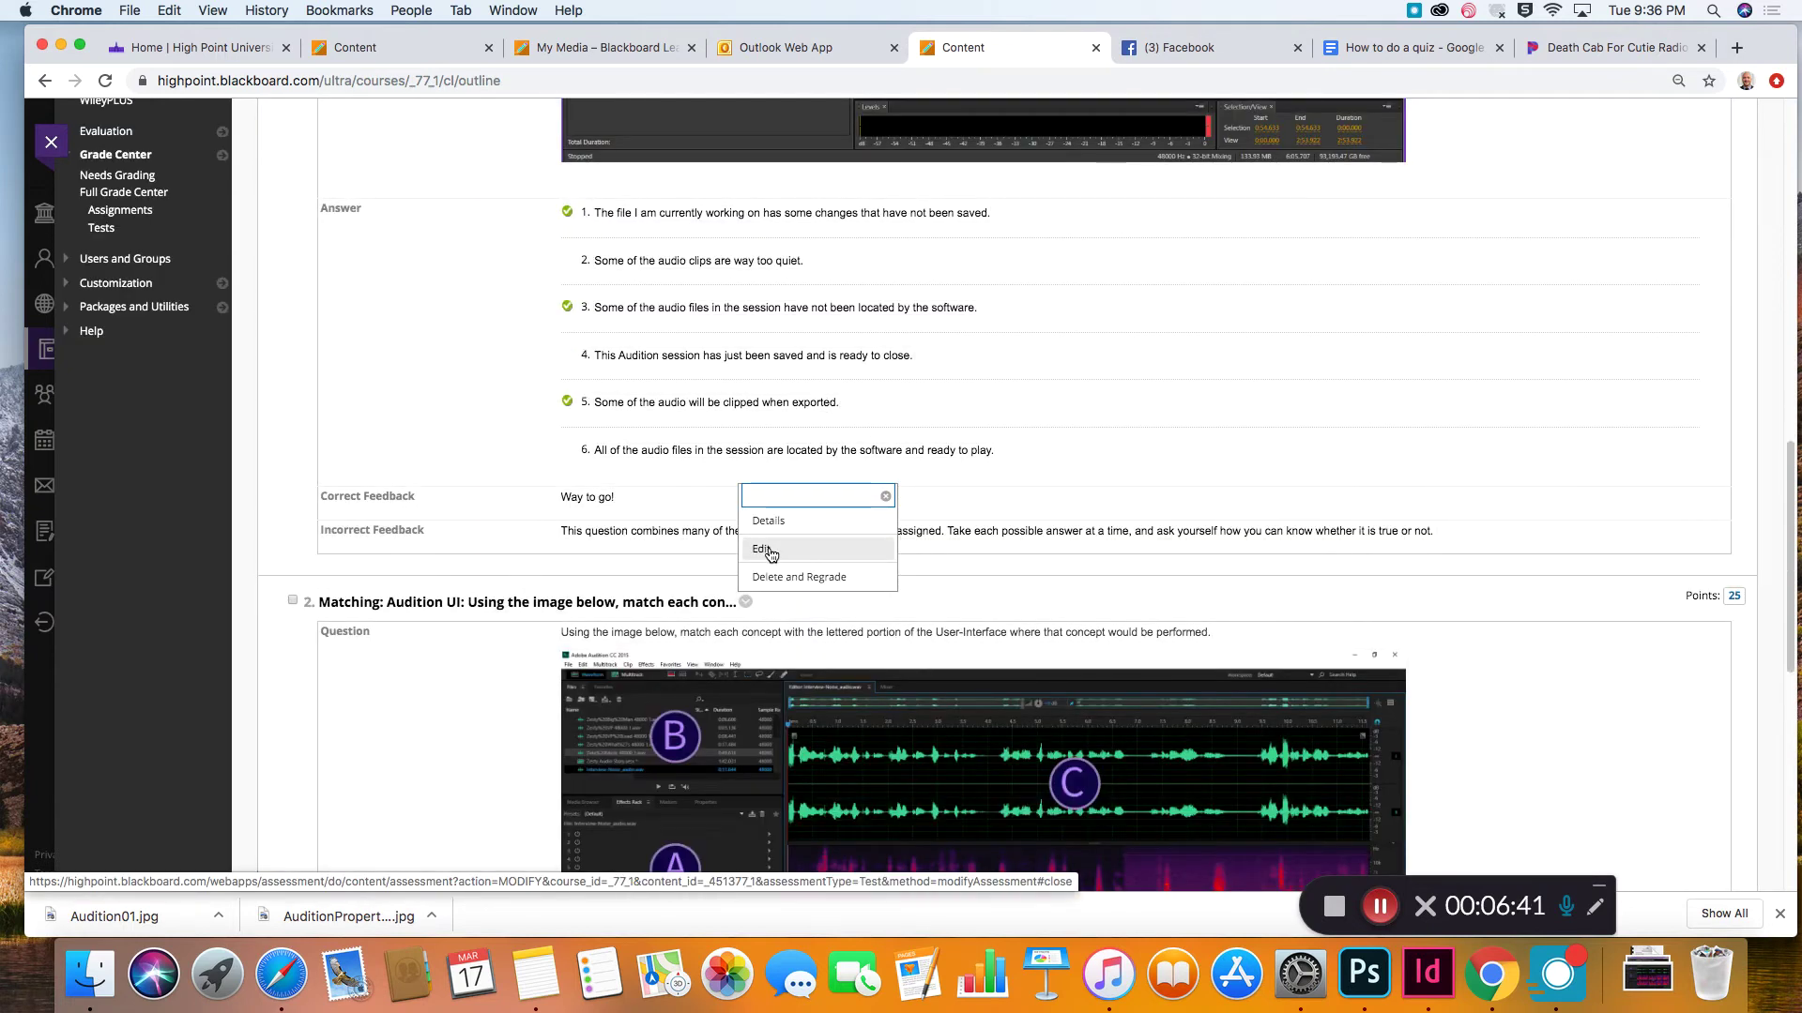
pyautogui.click(771, 553)
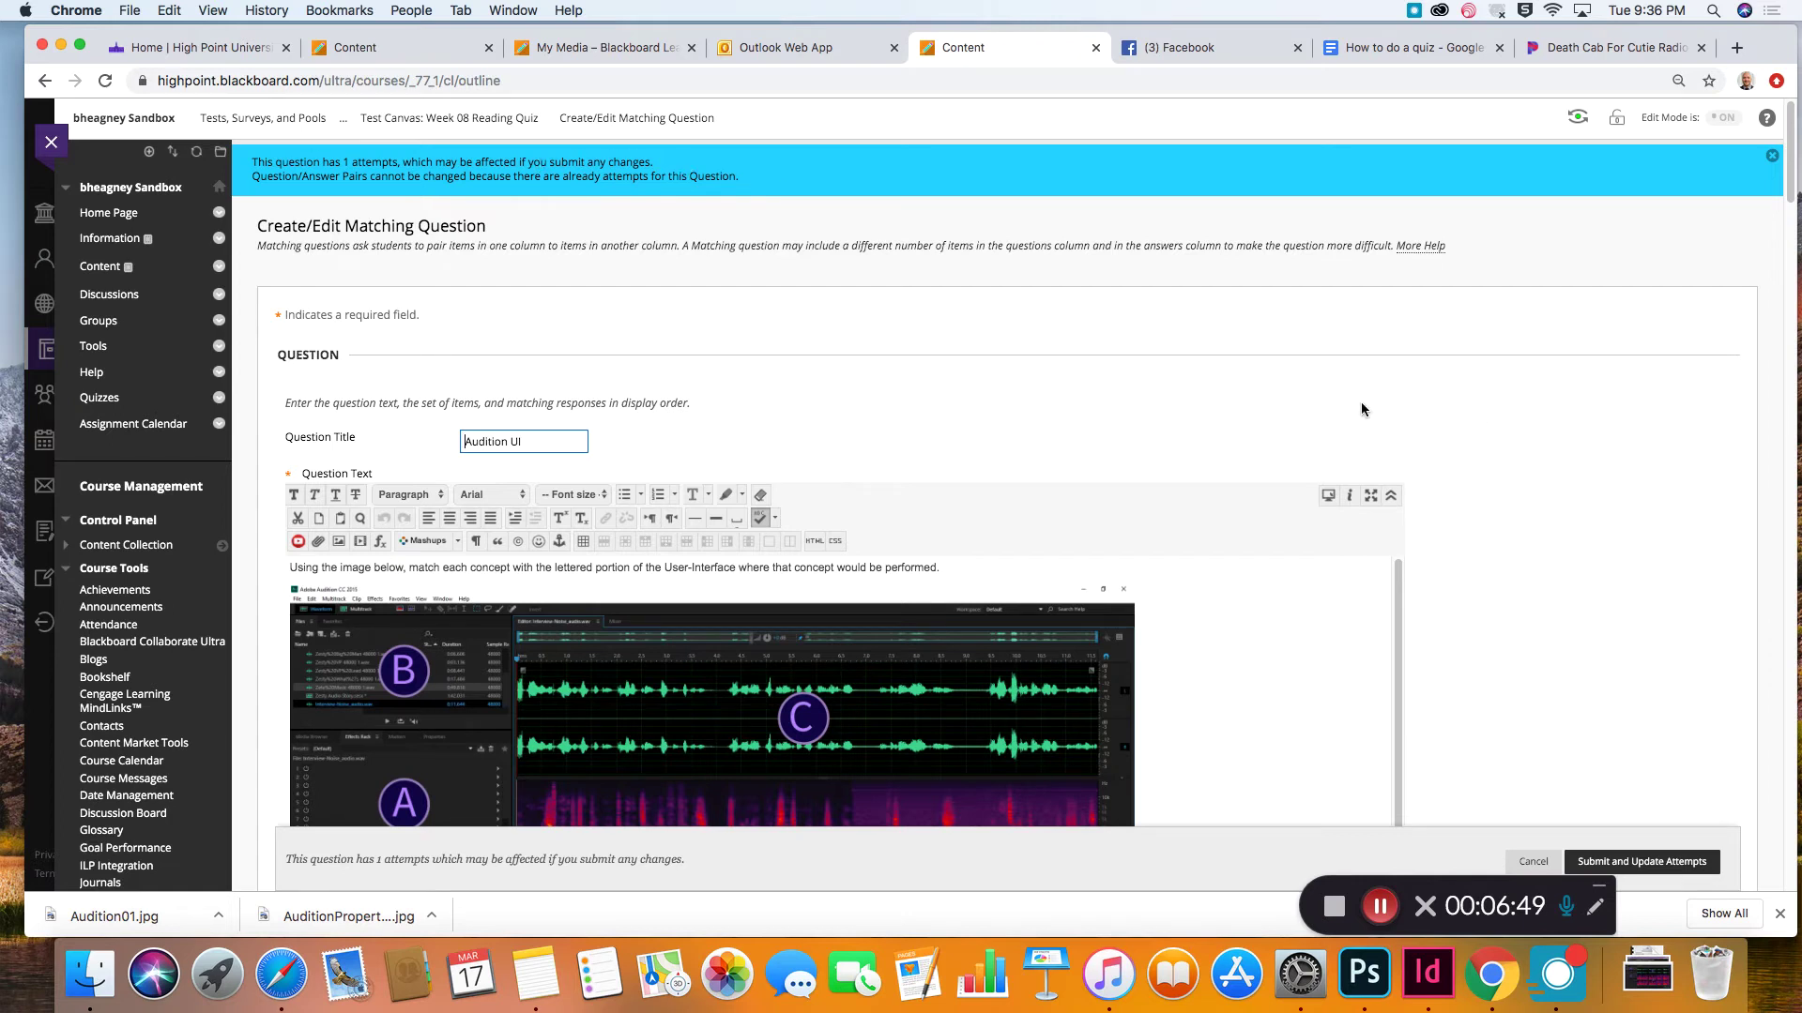
pyautogui.scroll(-3, 1548, 532)
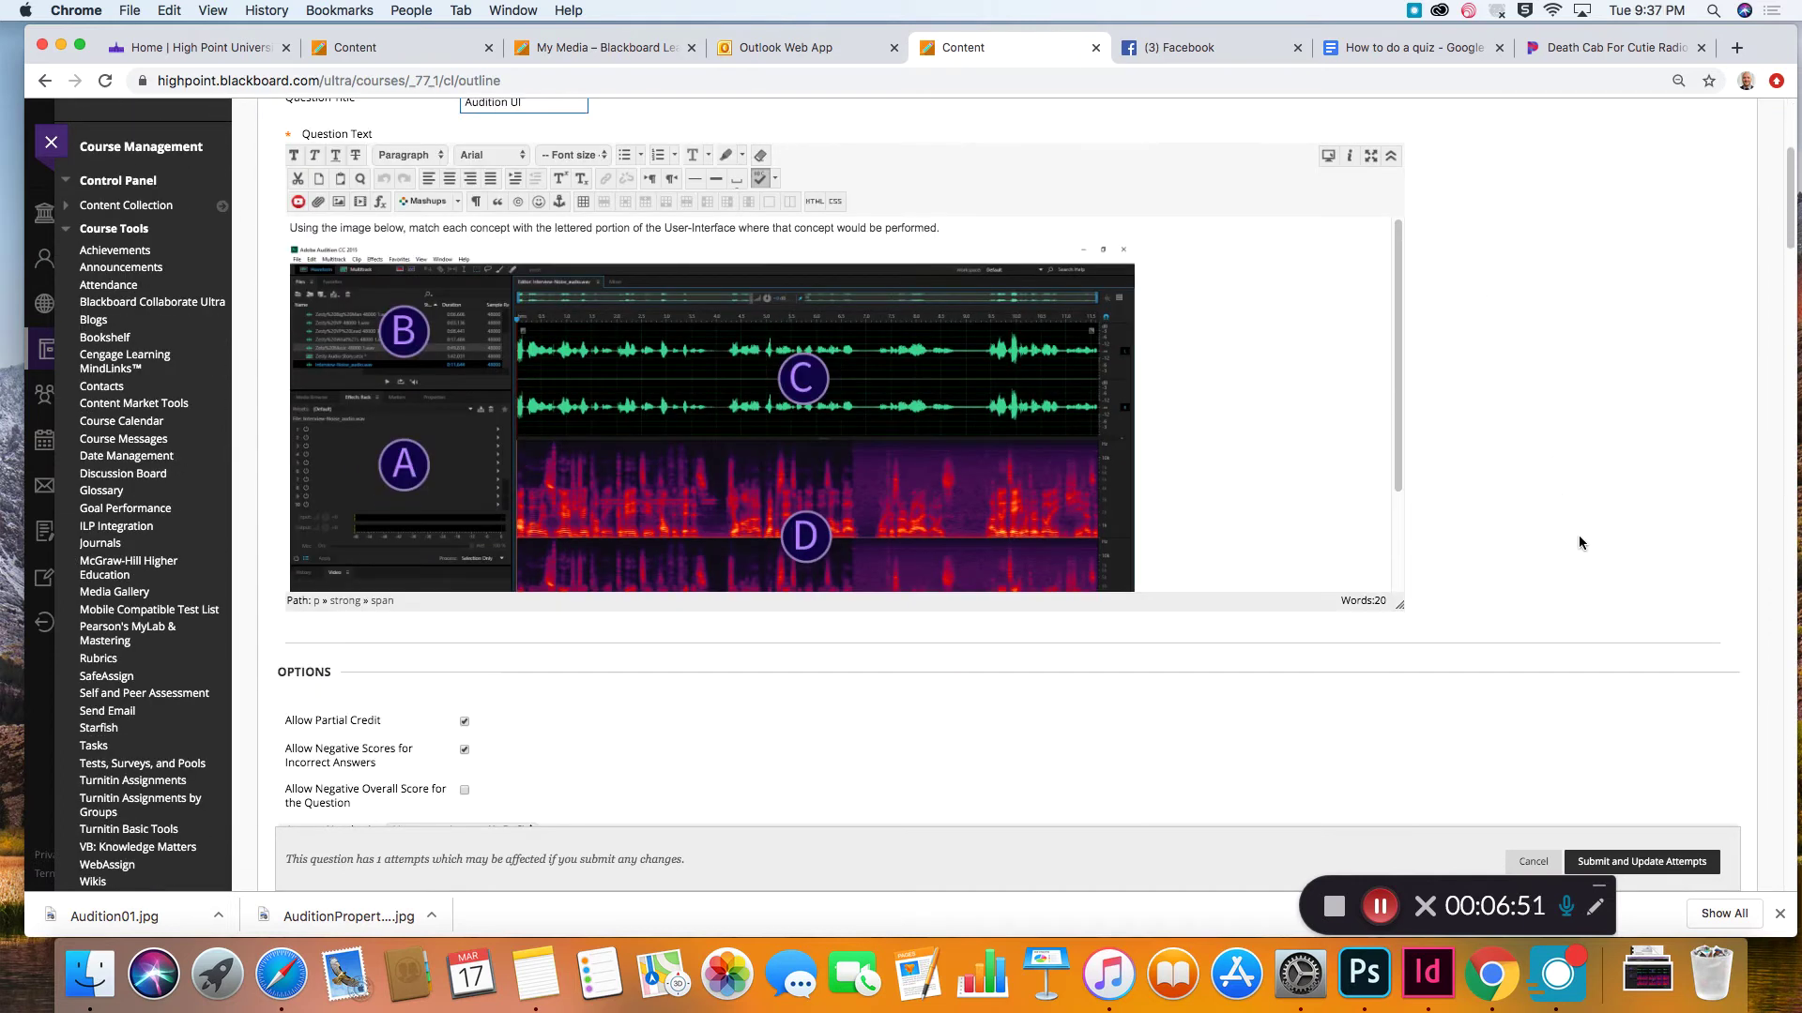
# Step: Set the Audition UI matching question's answer numbering to Arabic Numerals (1, 2, 3) and dismiss the alert
pyautogui.scroll(-5, 1585, 538)
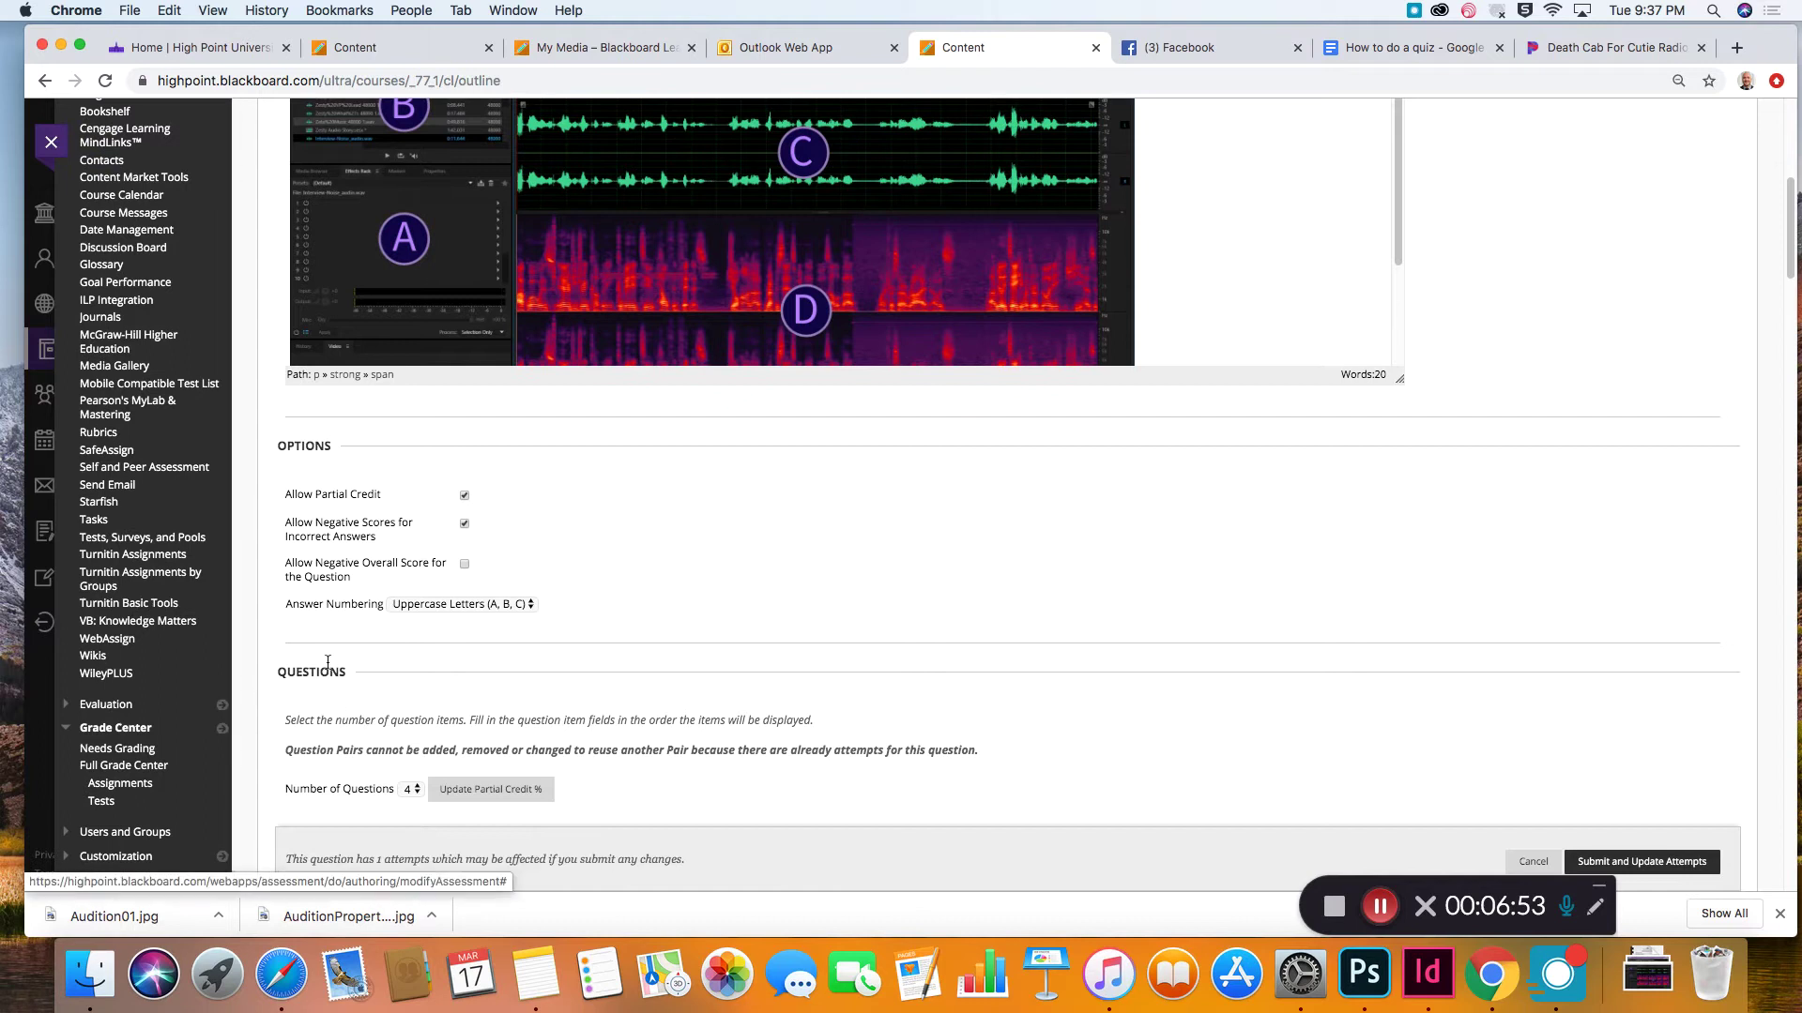
pyautogui.click(528, 603)
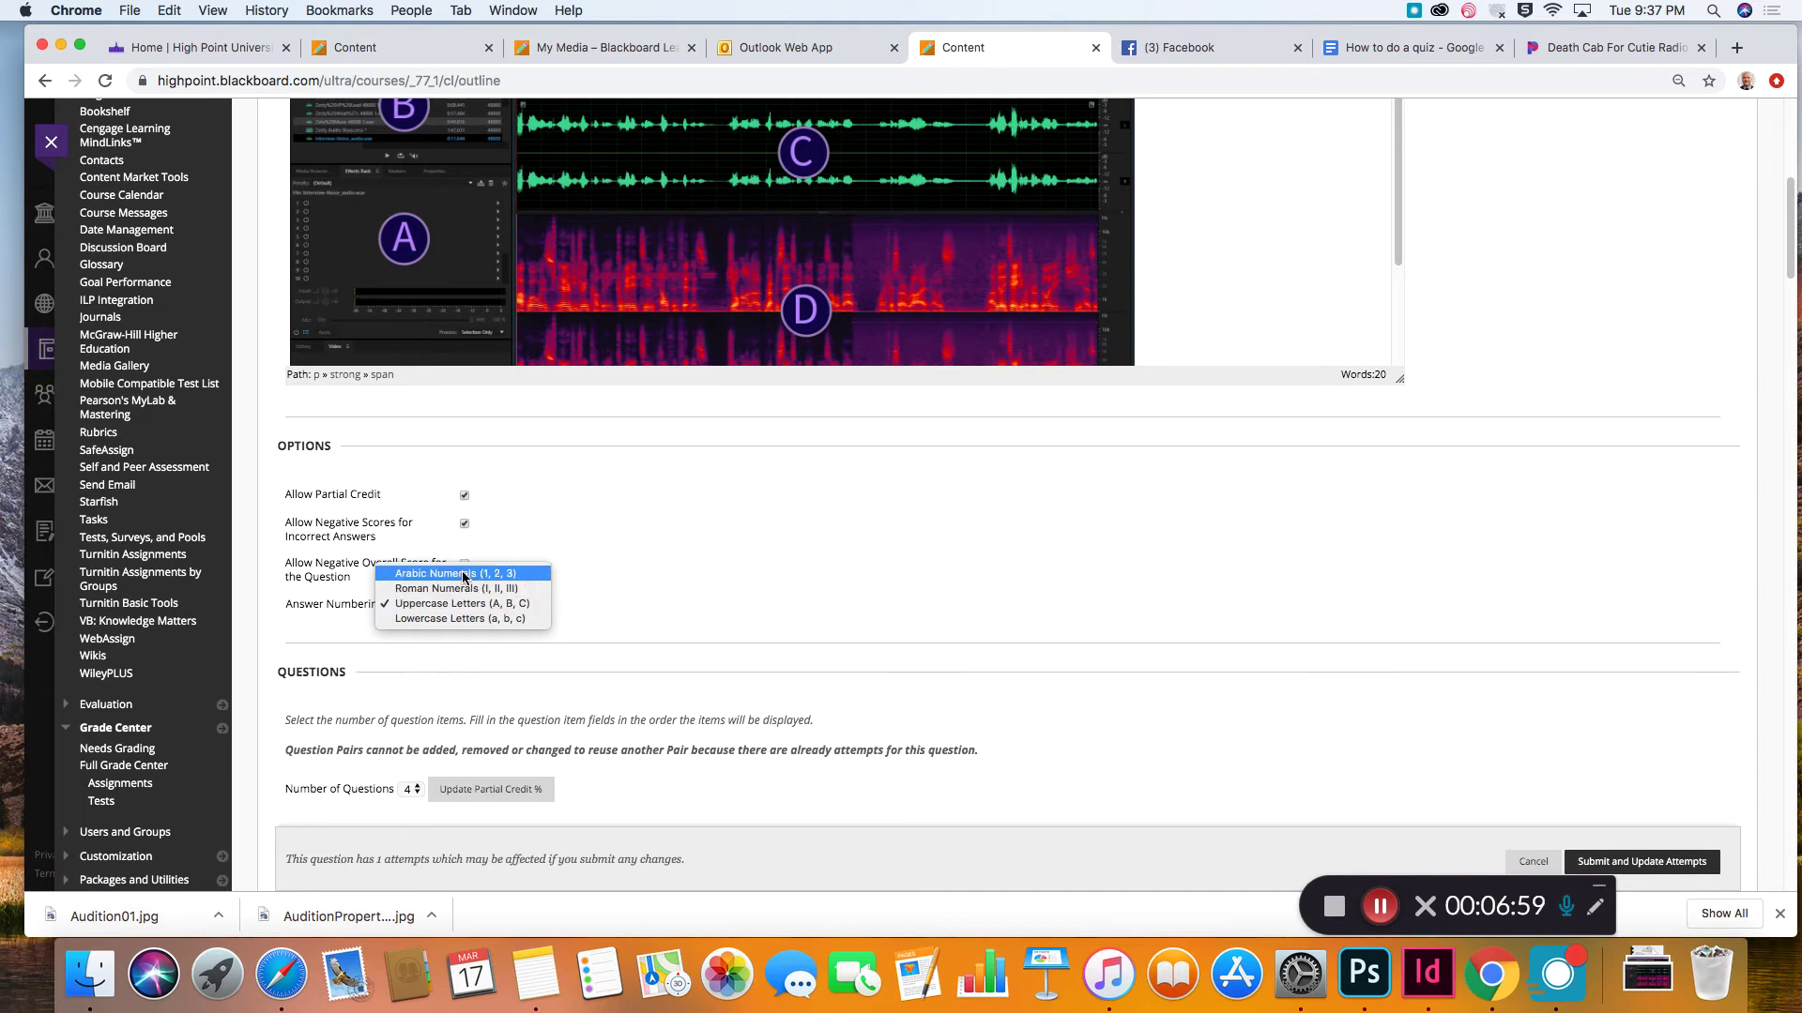
pyautogui.click(451, 603)
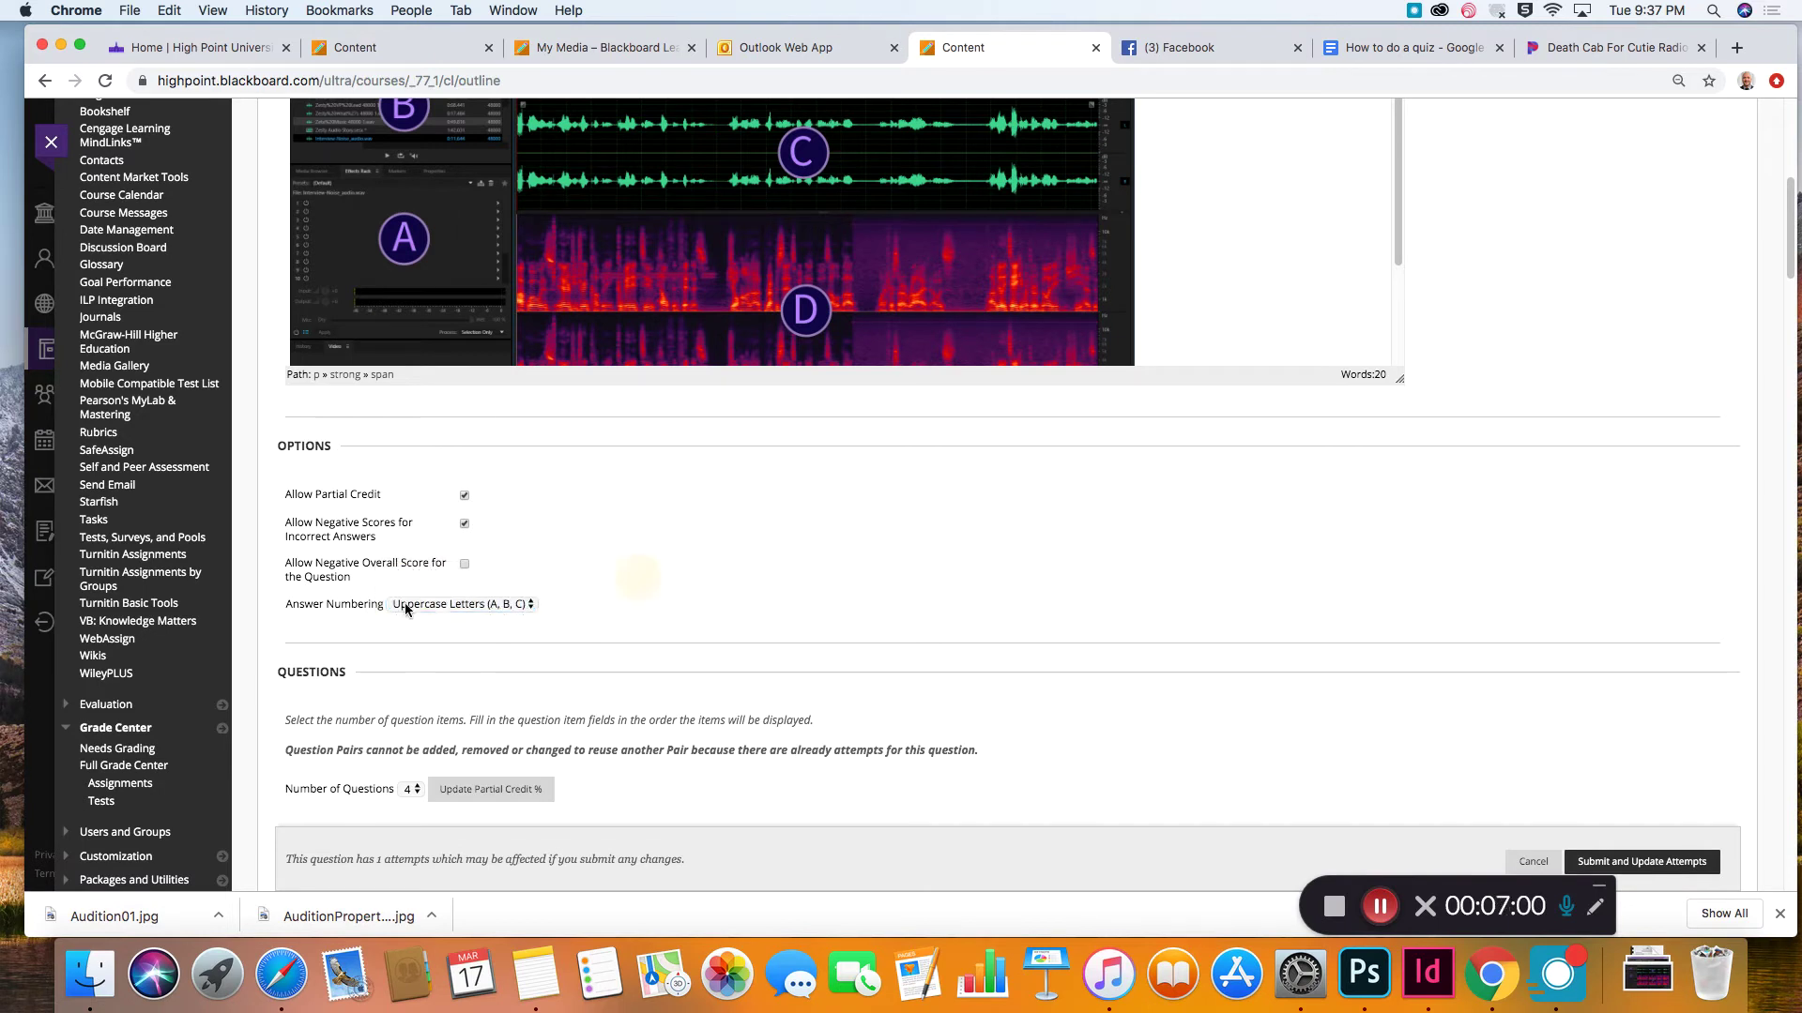
pyautogui.click(519, 608)
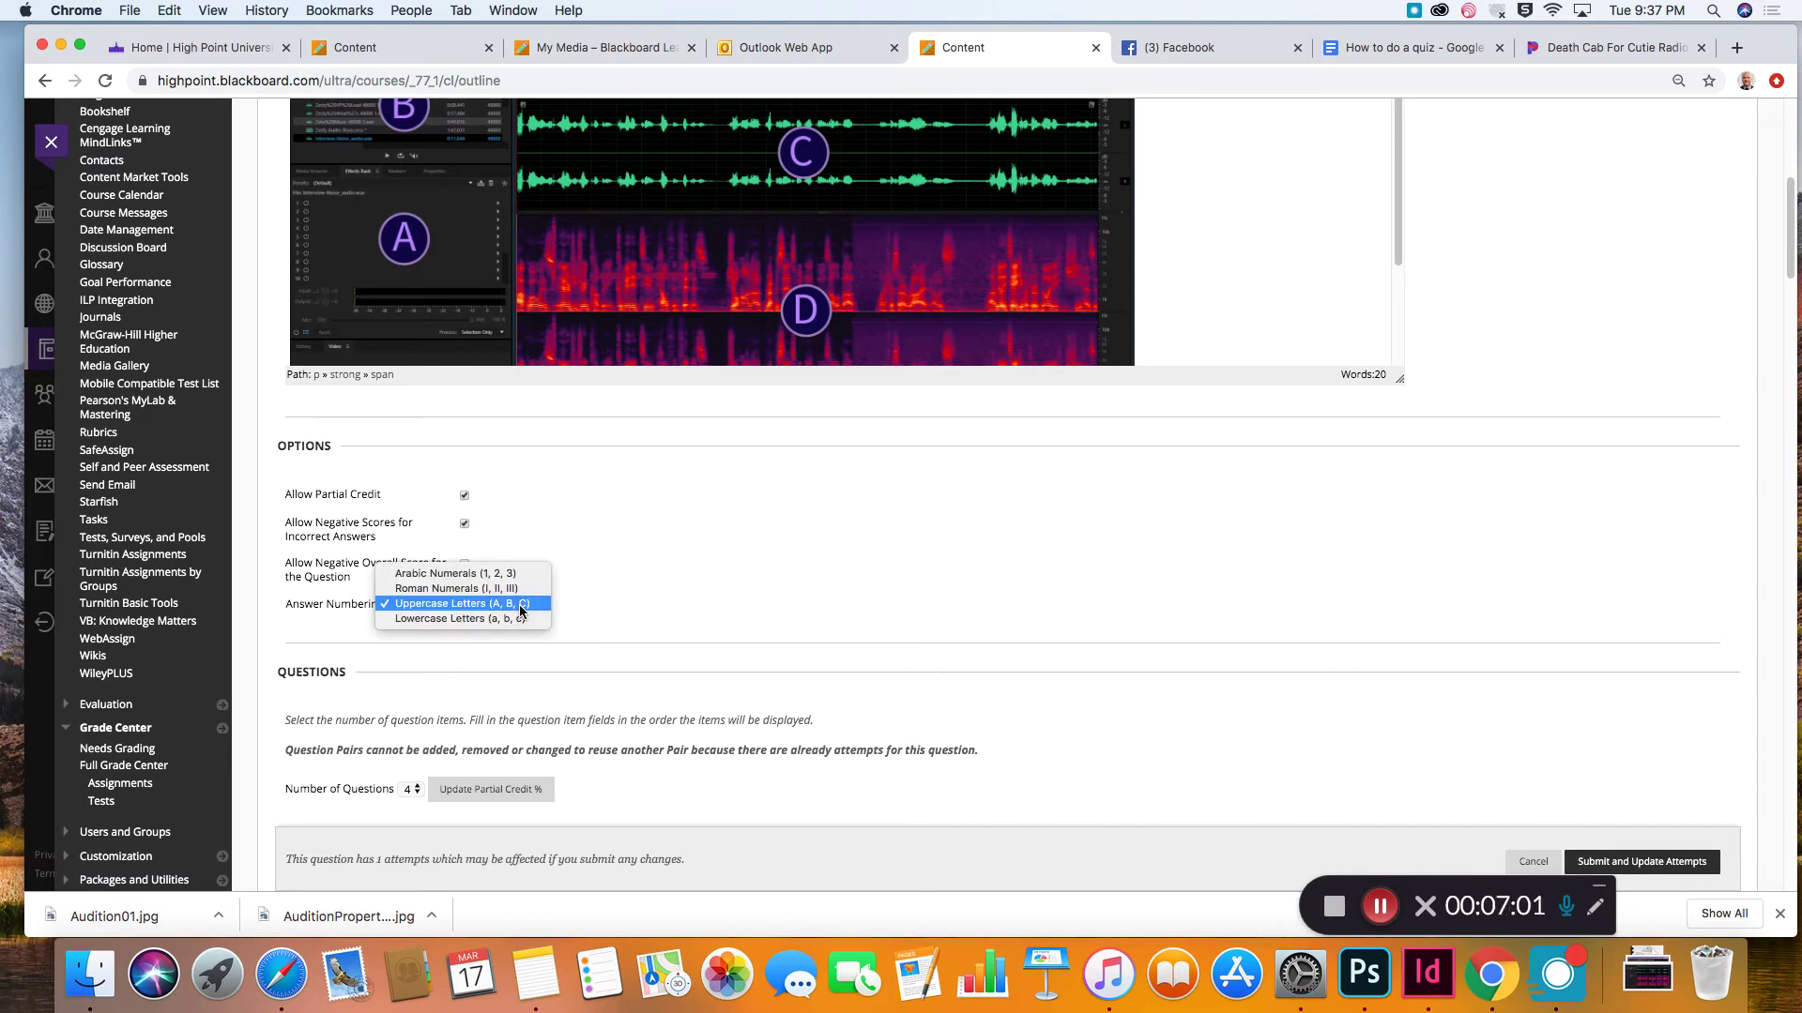
pyautogui.click(457, 576)
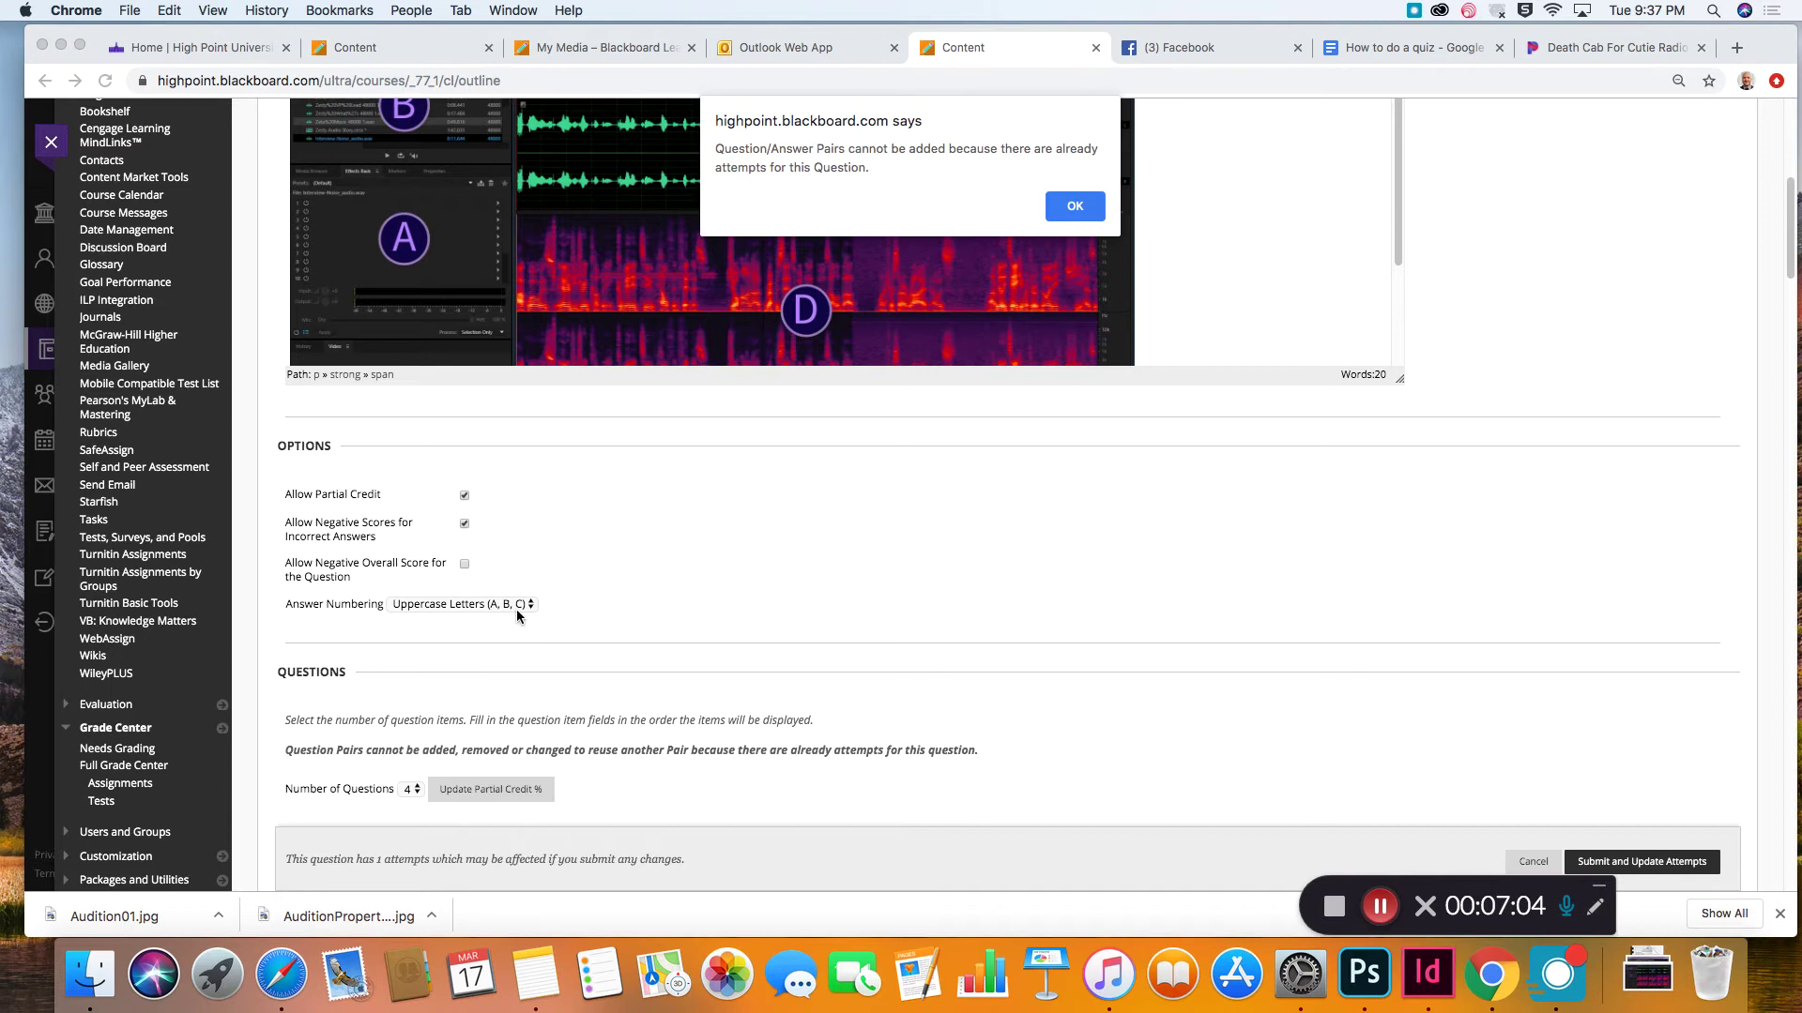
pyautogui.click(1075, 208)
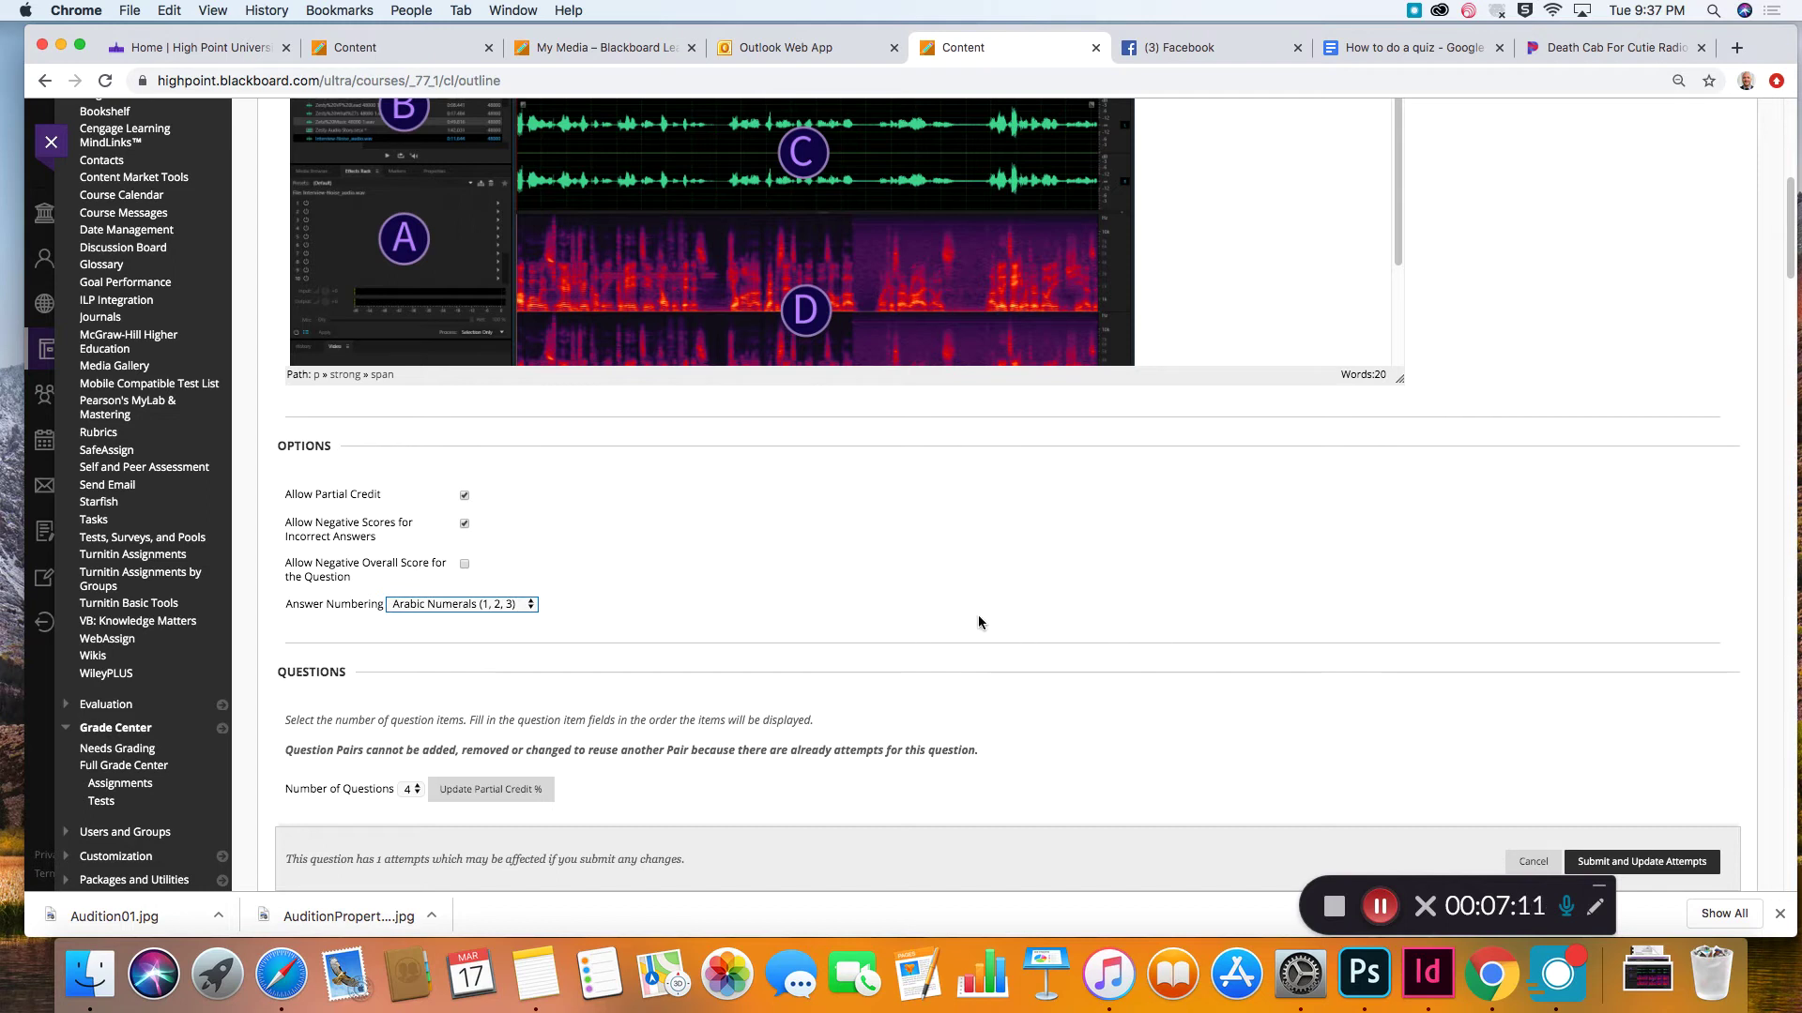
# Step: Submit the matching question's changes, agree to update its existing attempts, and dismiss the notice on the Test Canvas
pyautogui.scroll(-6, 995, 616)
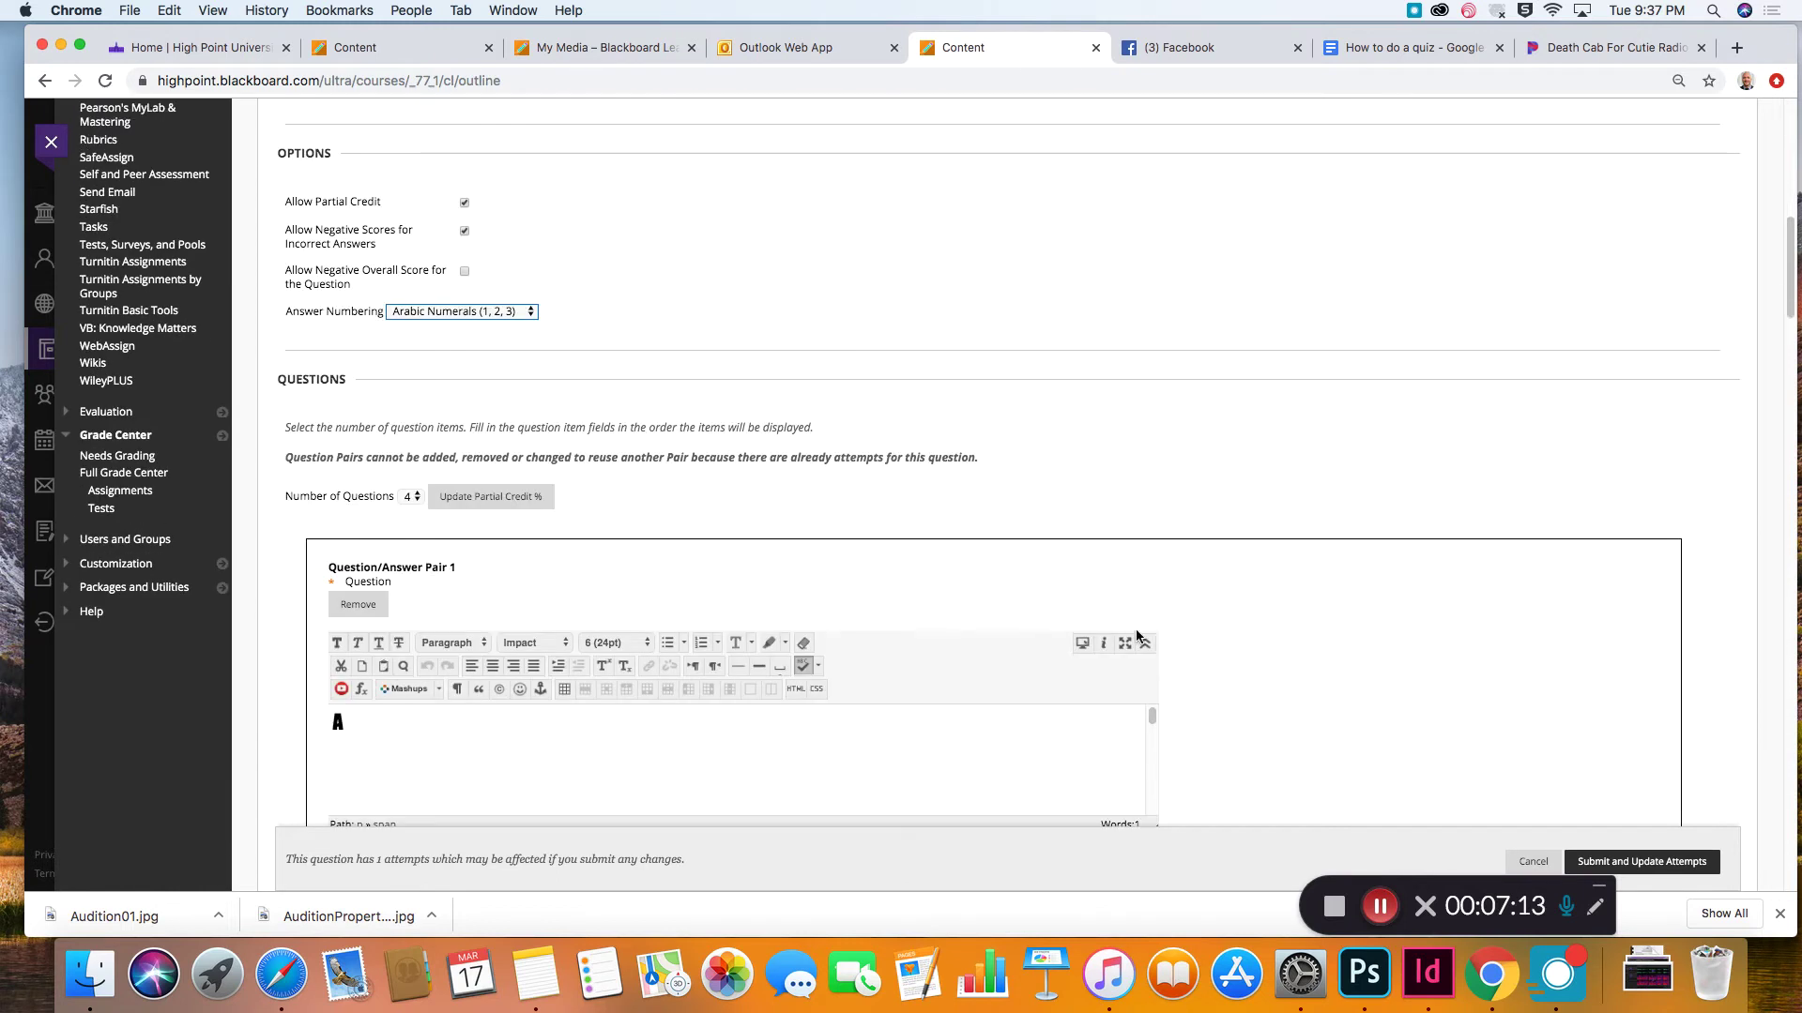
pyautogui.scroll(-7, 1181, 666)
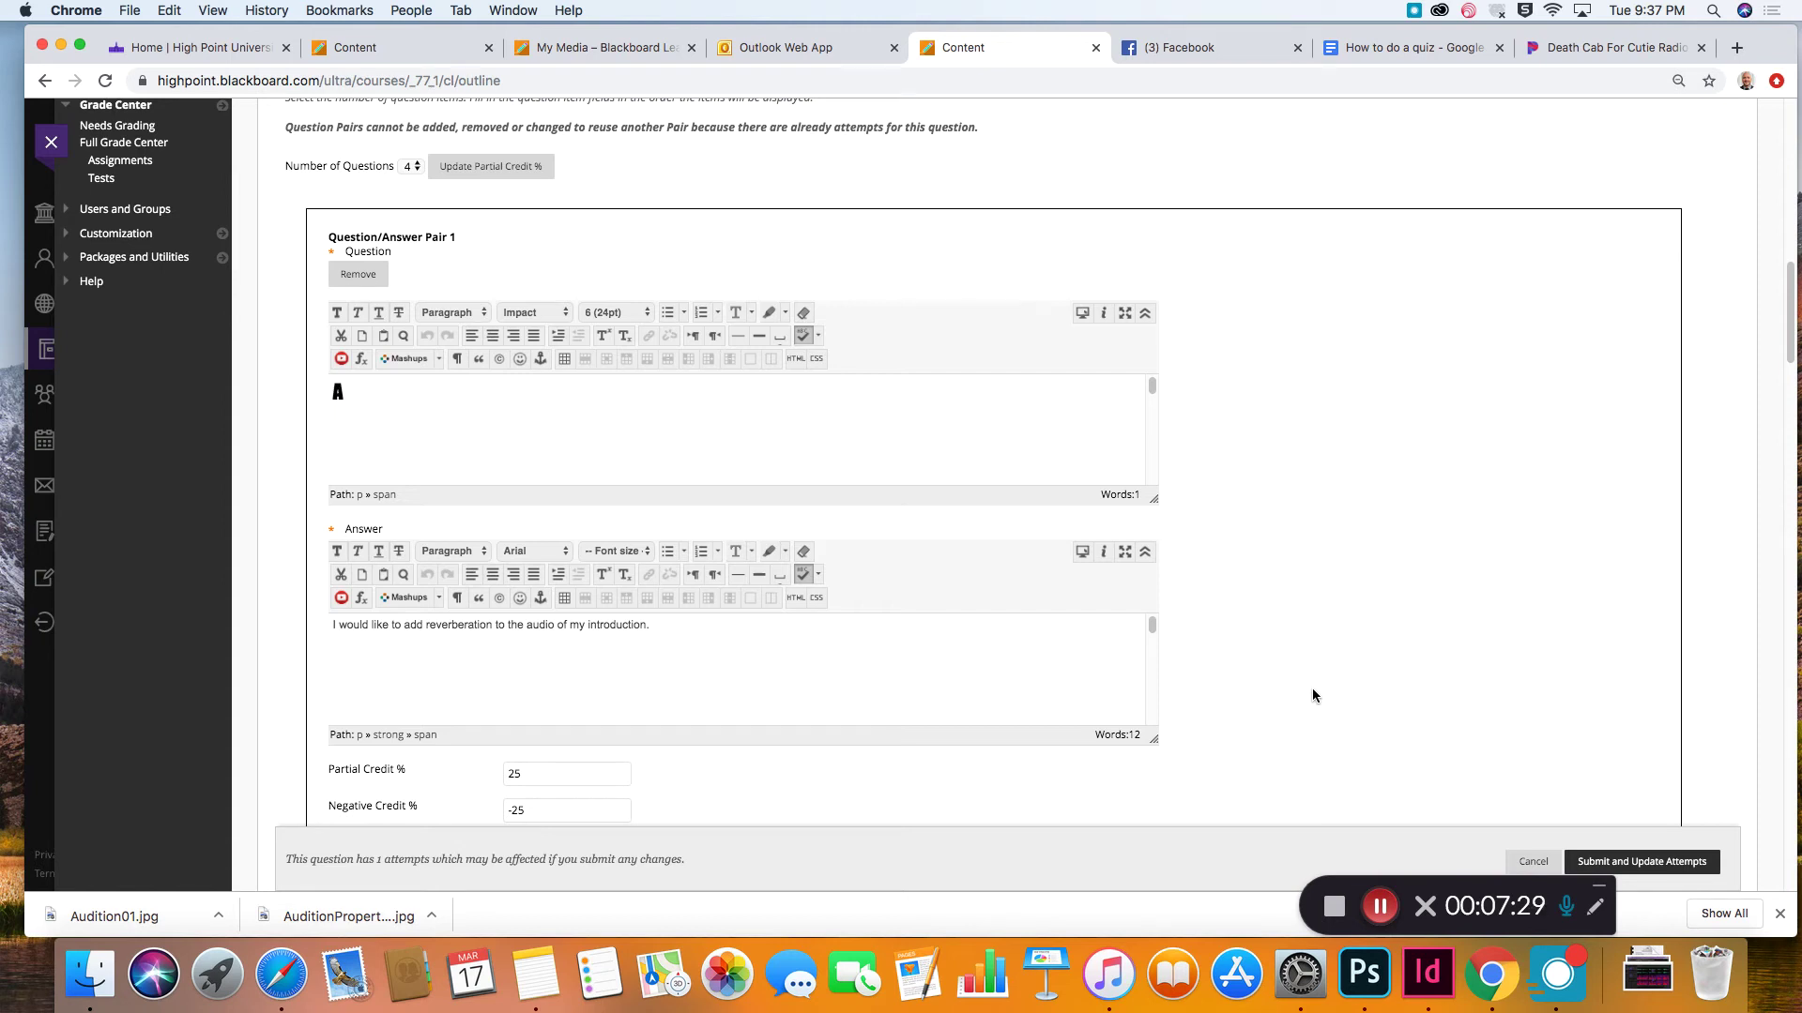
pyautogui.click(1644, 863)
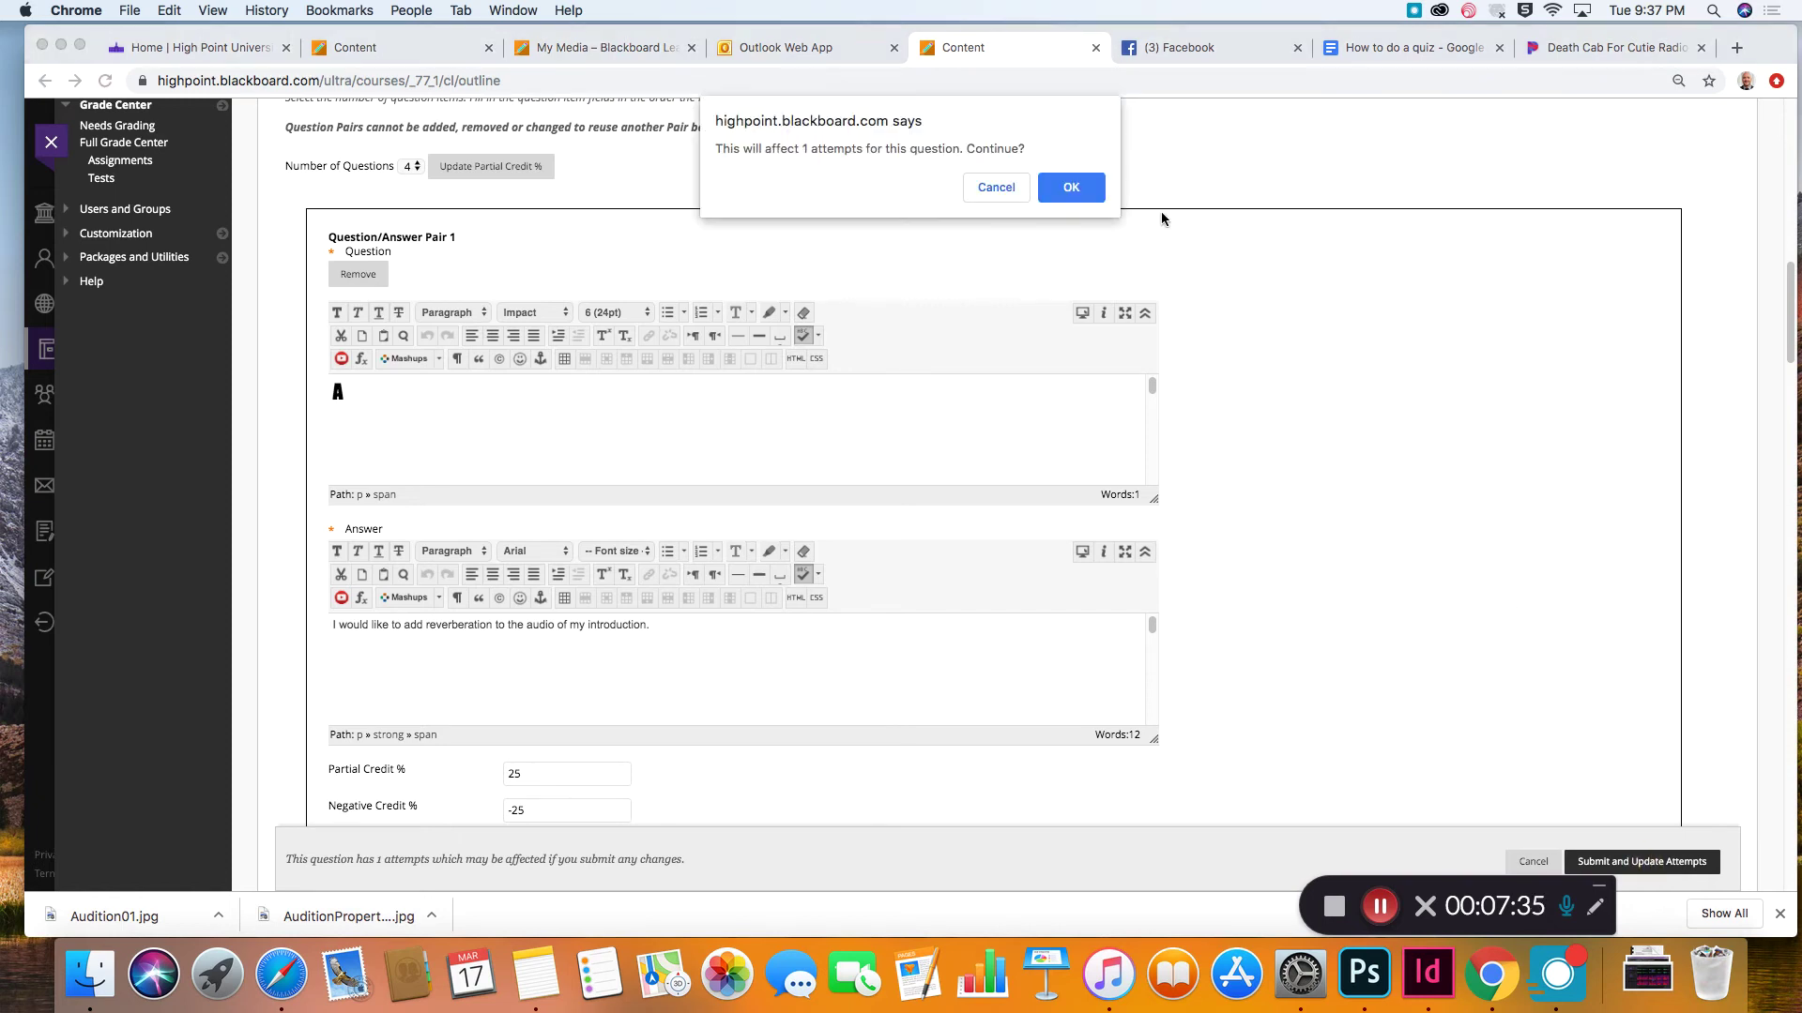
pyautogui.click(1071, 186)
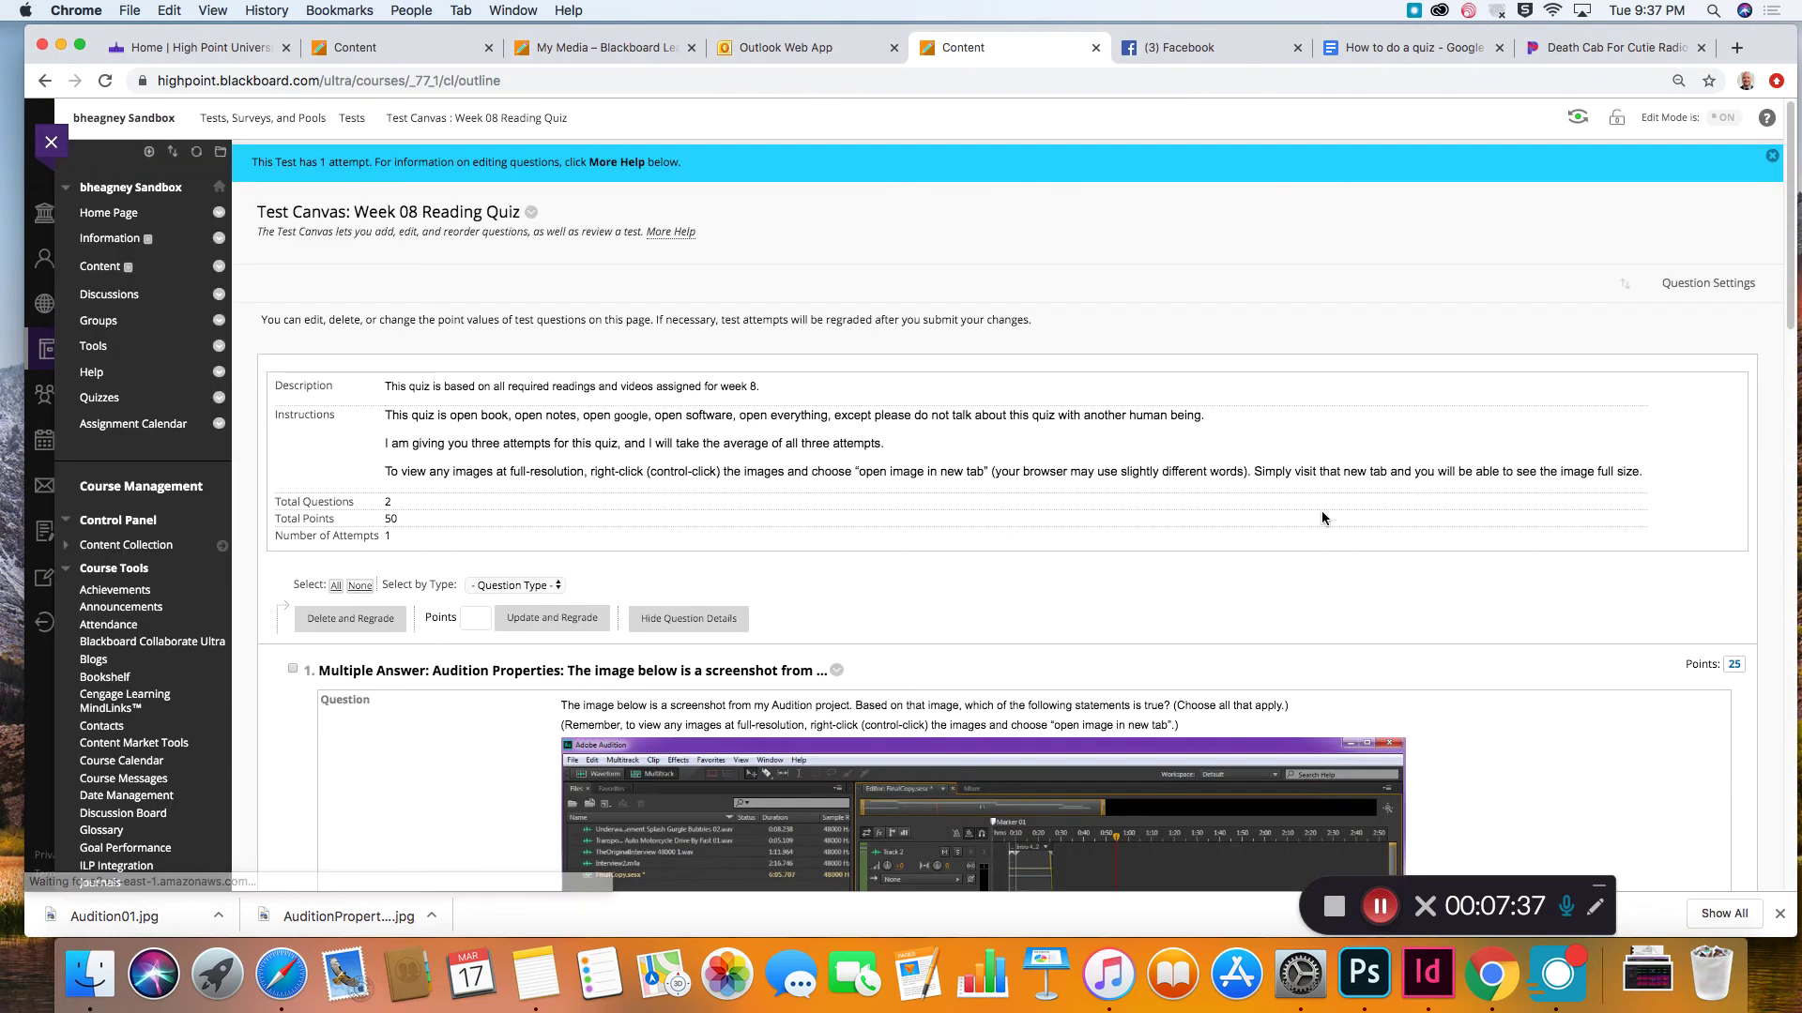
pyautogui.click(1770, 158)
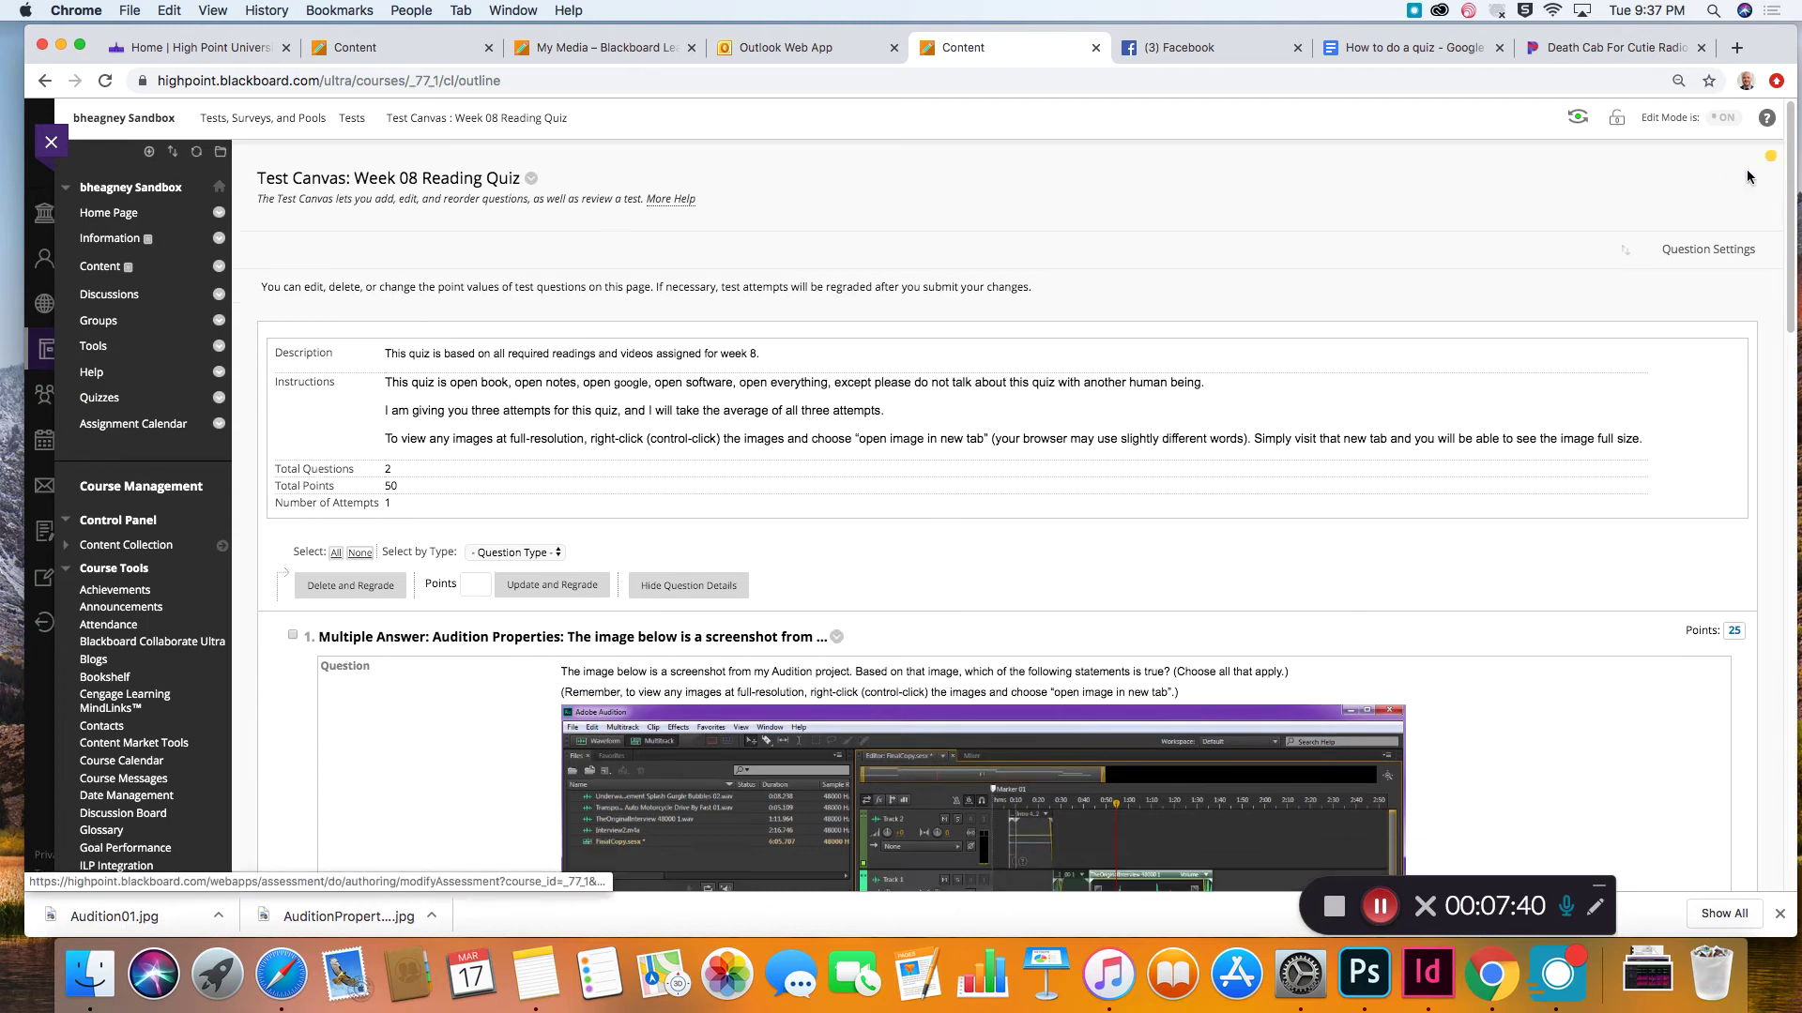
# Step: Enter student preview and begin the Week 08 Reading Quiz from the Quizzes page
pyautogui.click(1578, 120)
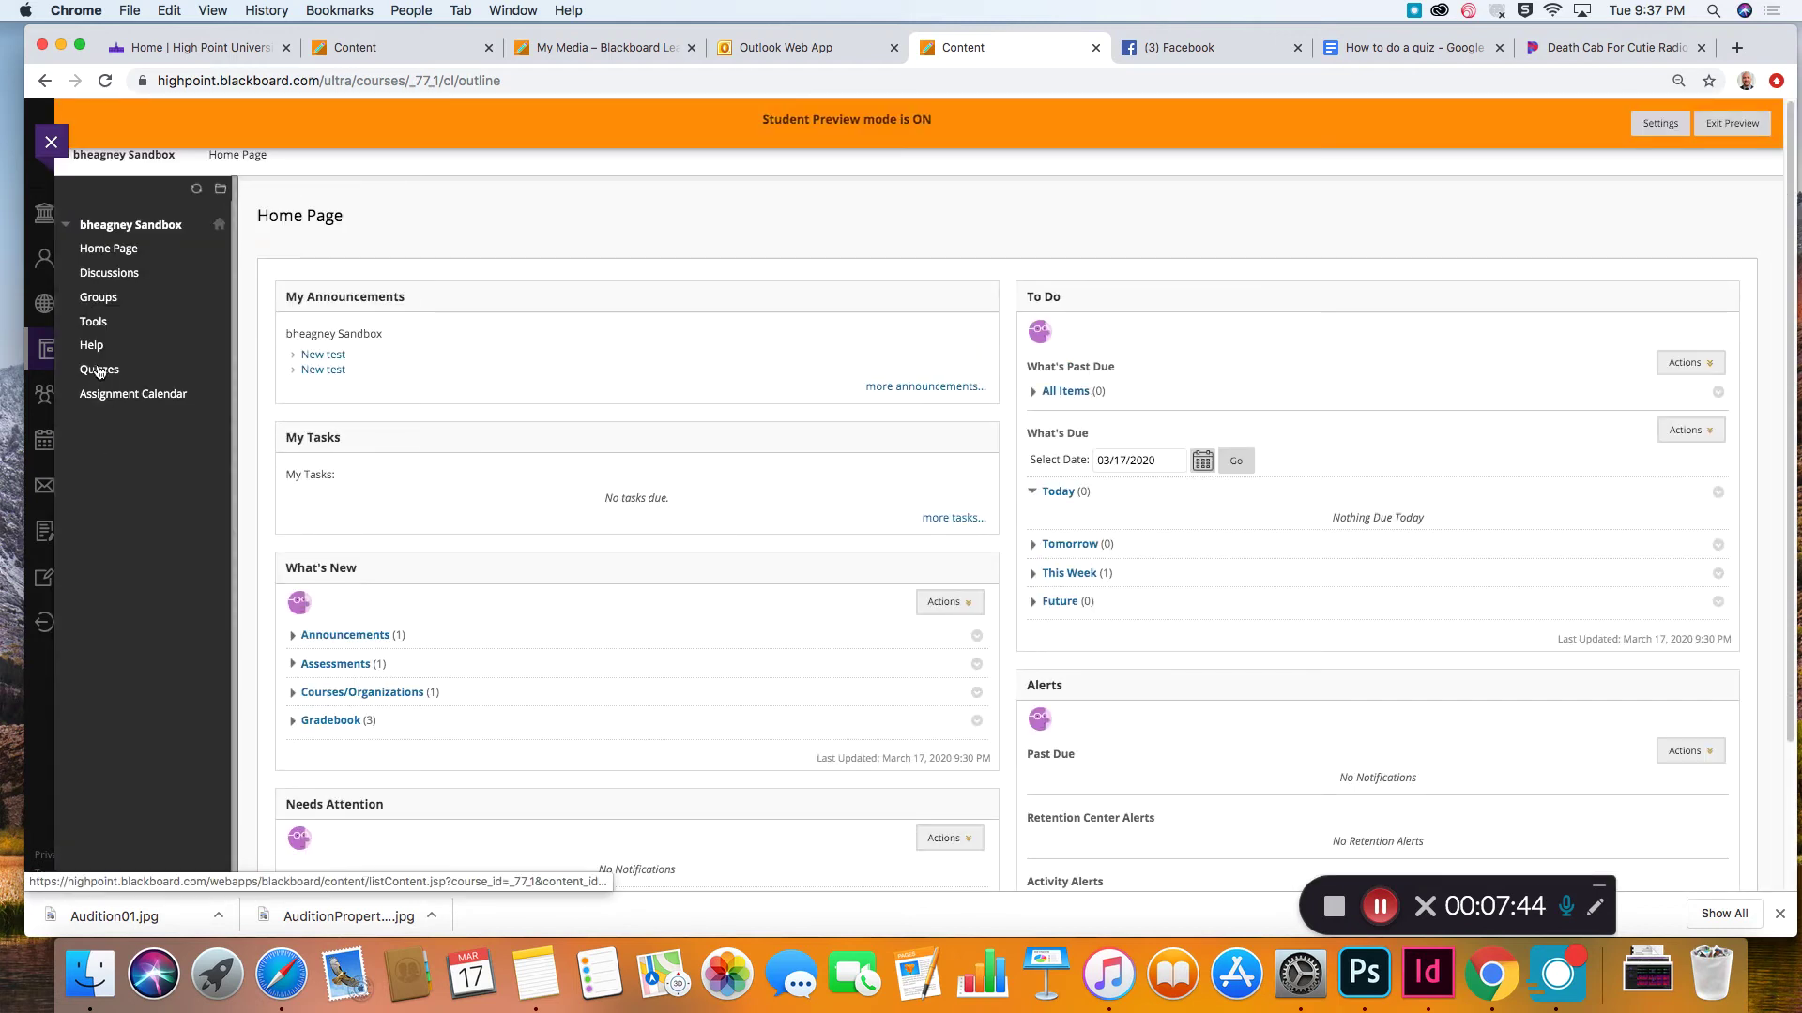
pyautogui.click(99, 370)
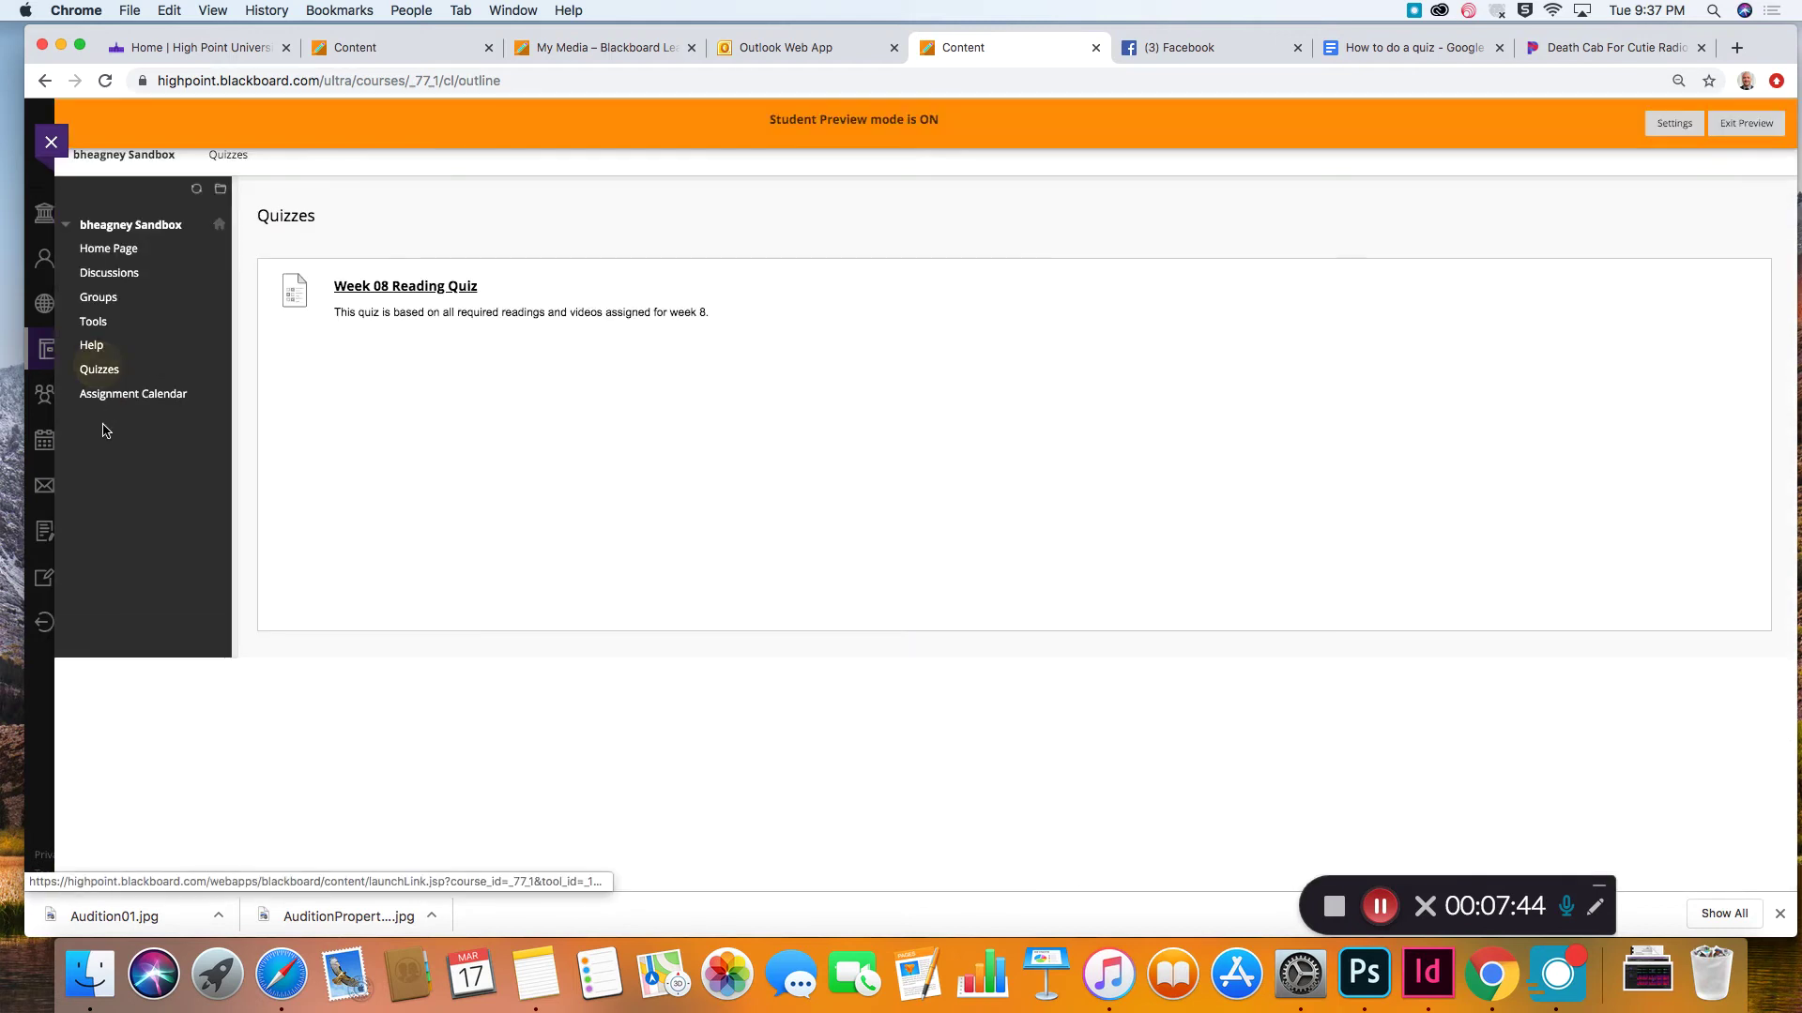
pyautogui.click(391, 288)
pyautogui.click(1692, 647)
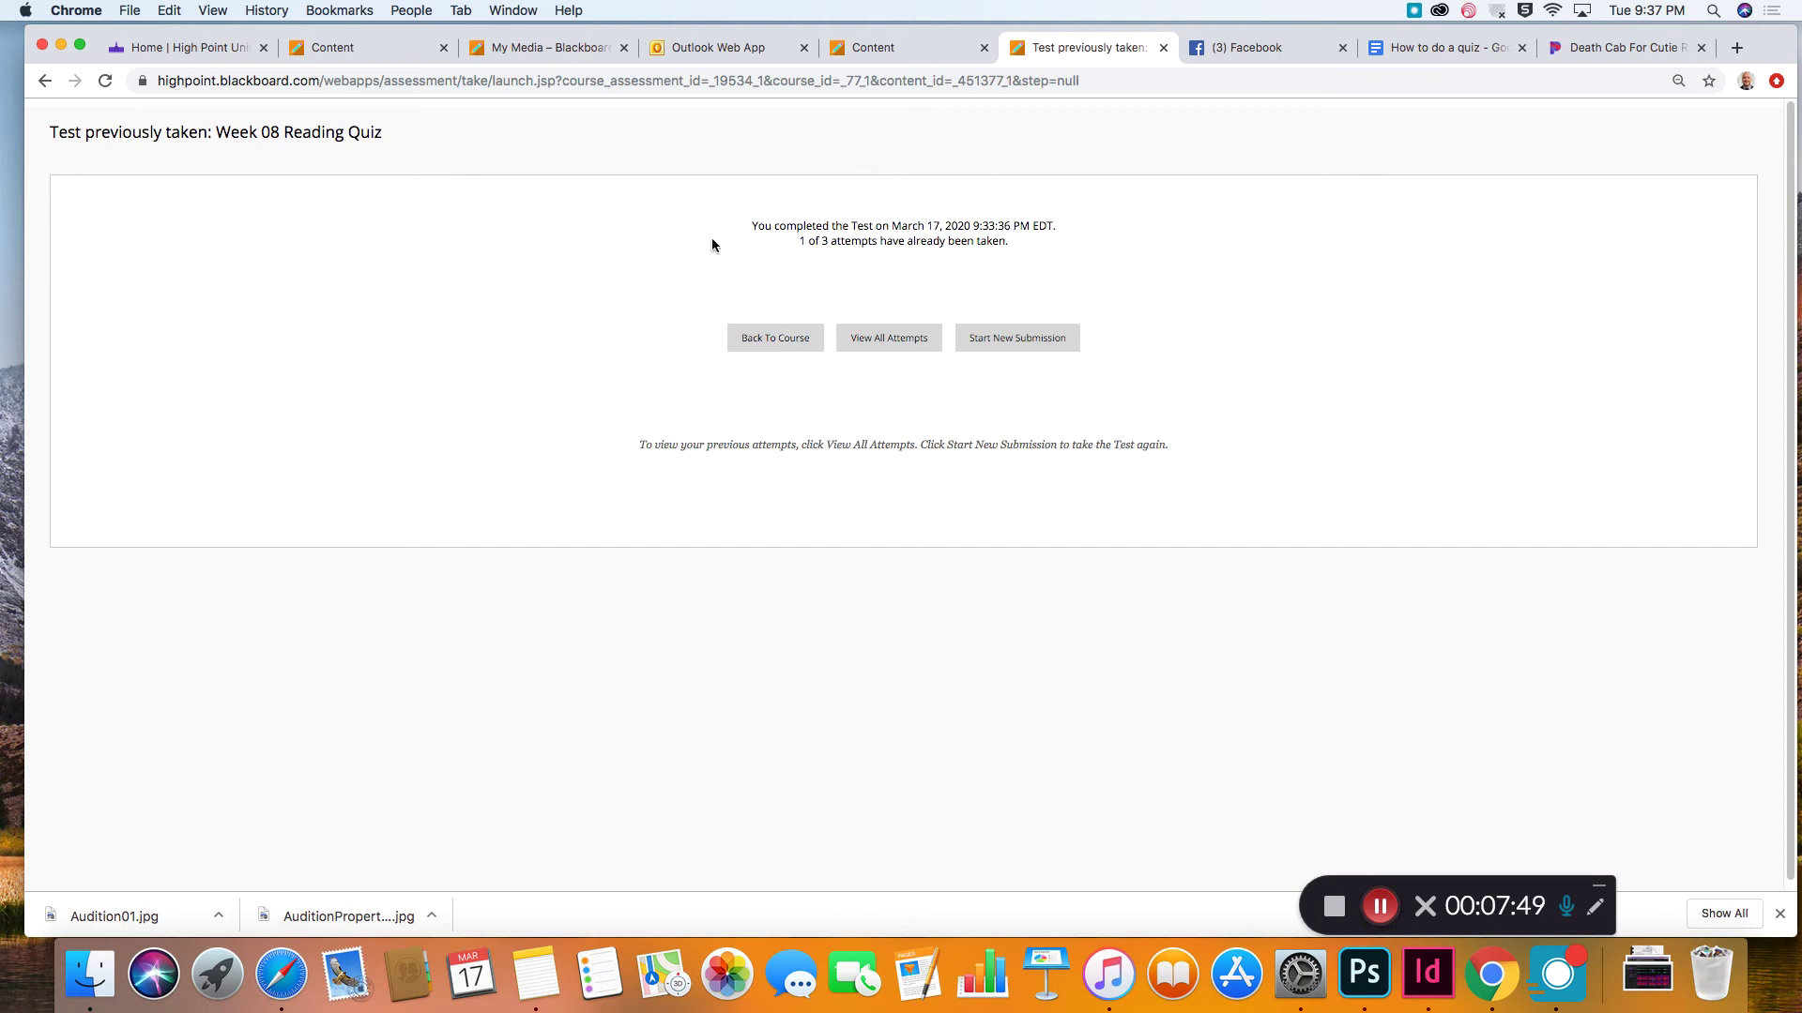
# Step: Check how many quiz attempts have been used, view the list of all attempts, and leave that list
pyautogui.moveTo(727, 234); pyautogui.dragTo(989, 267)
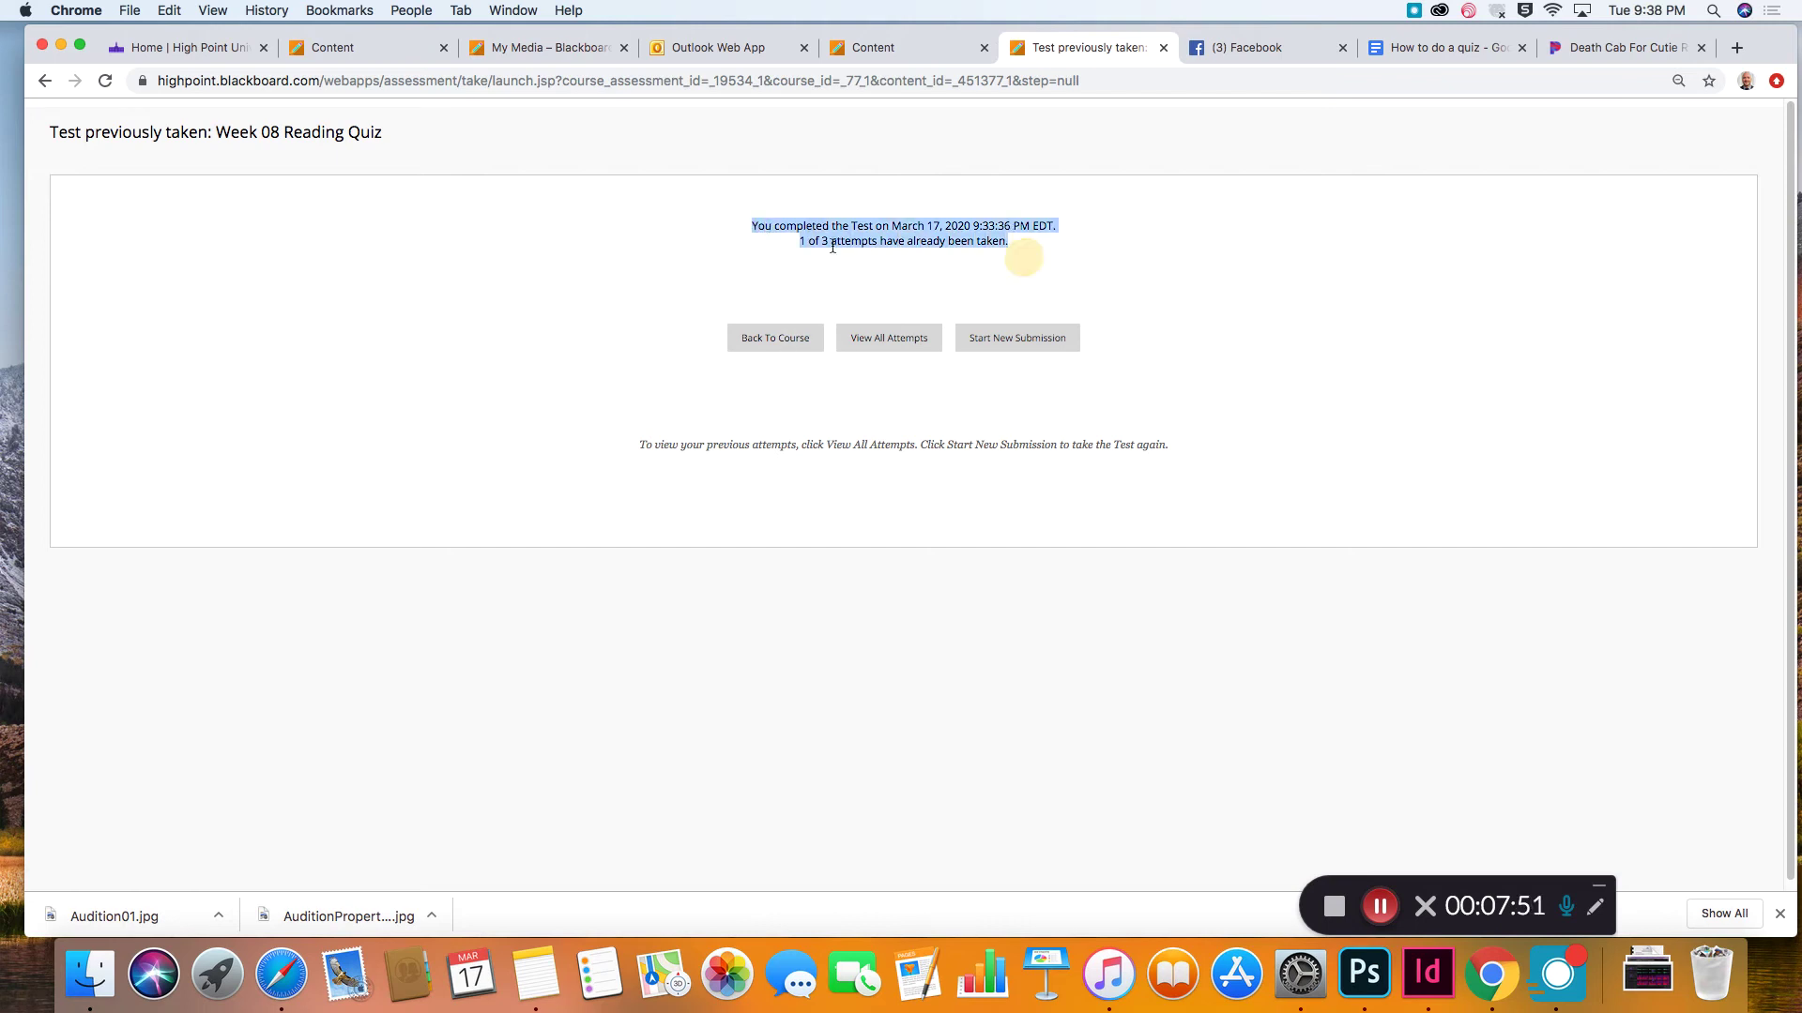
pyautogui.click(891, 342)
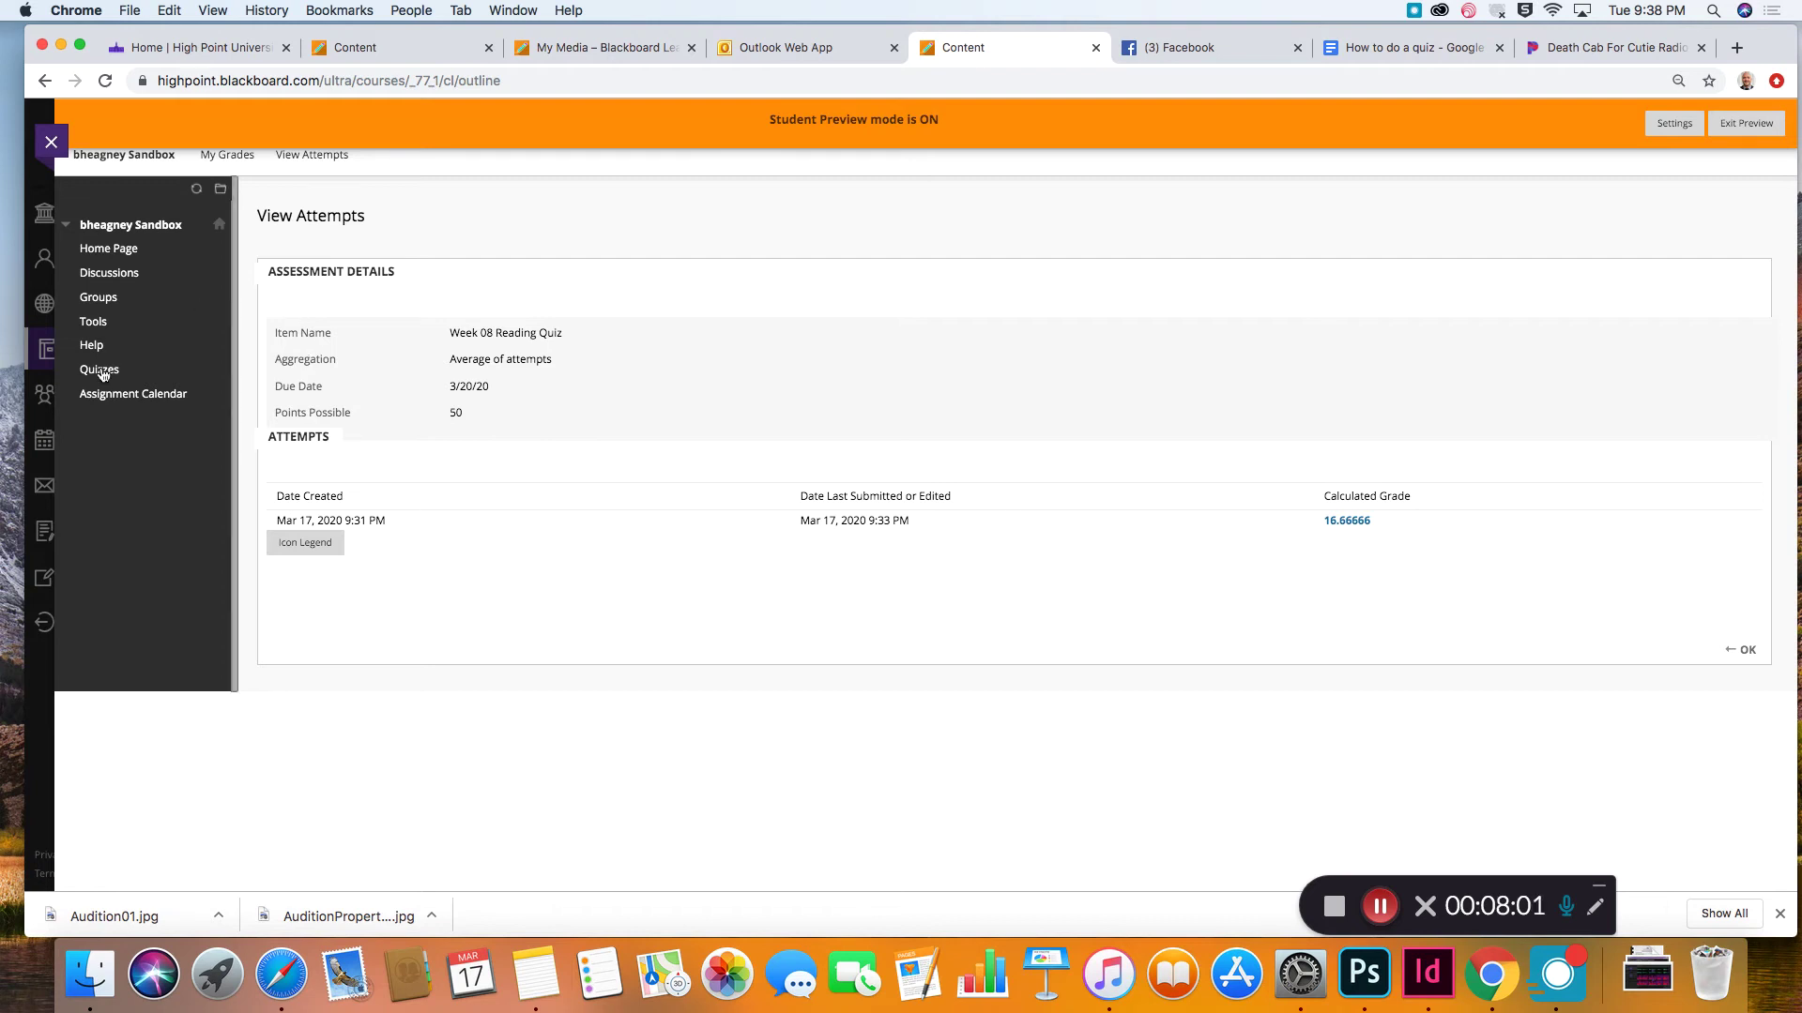
pyautogui.click(1740, 650)
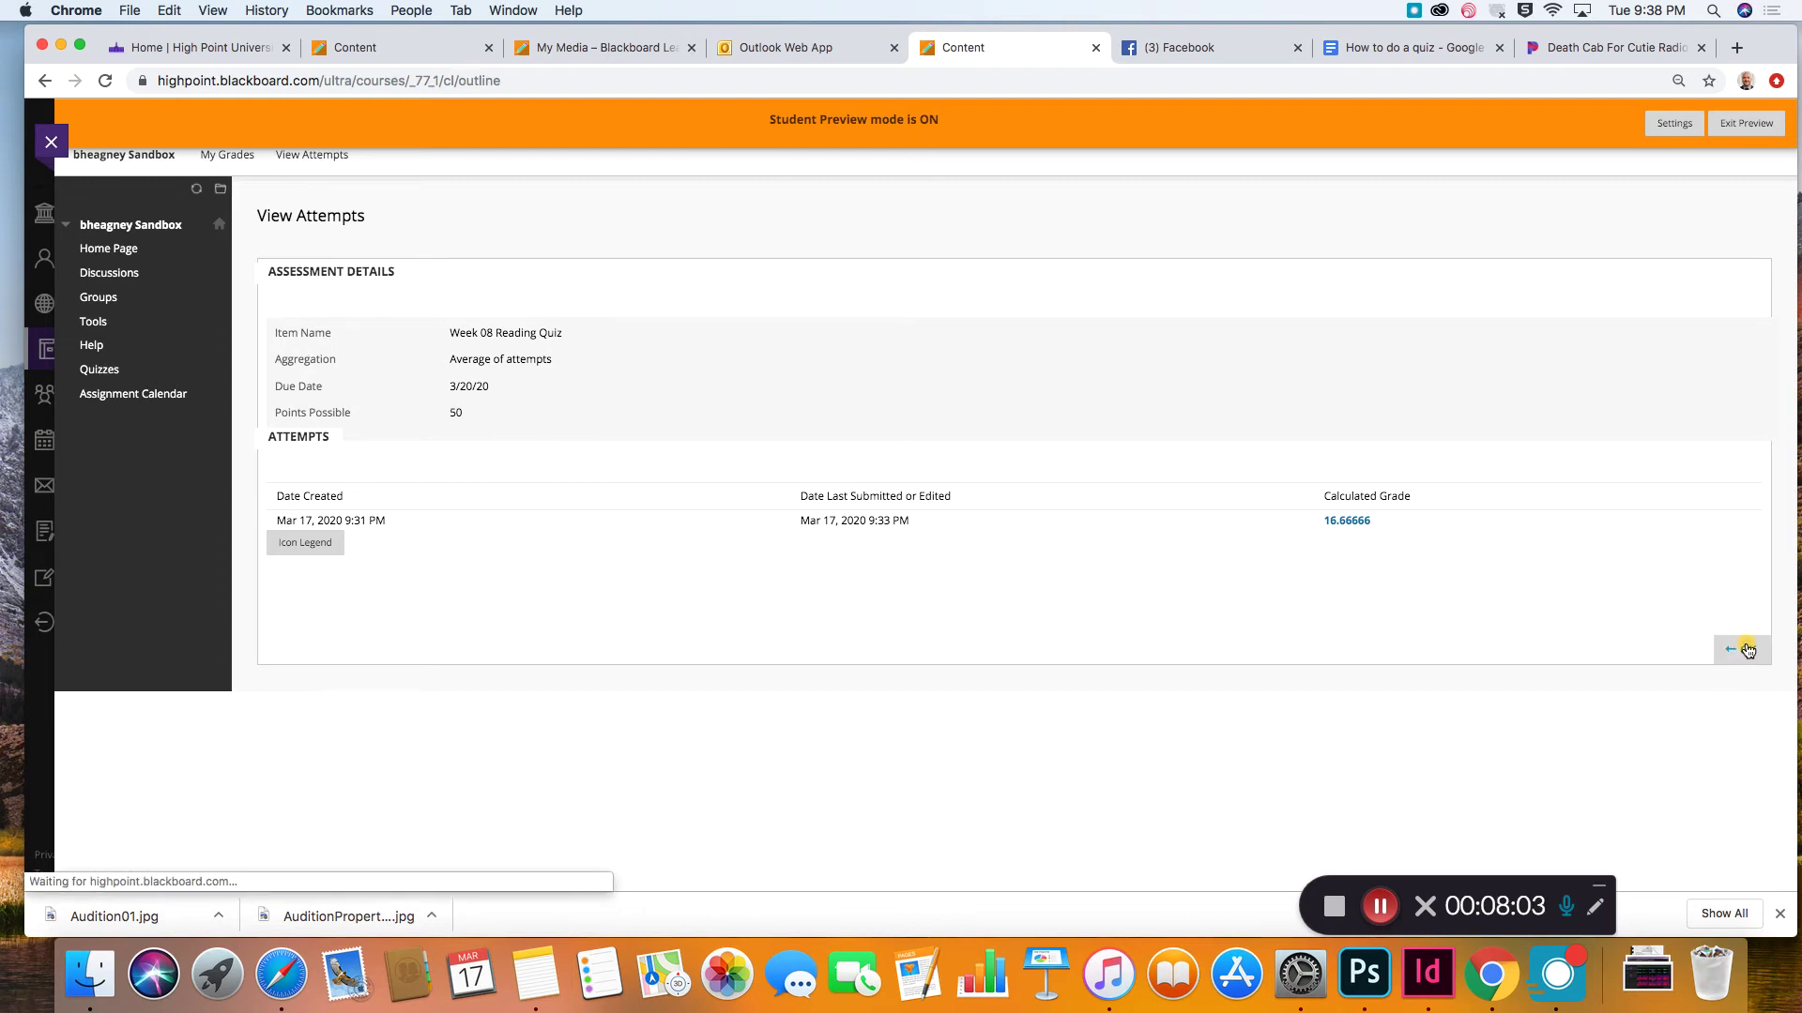
# Step: Start a new submission of the Week 08 Reading Quiz and select answers 1, 3 and 5 for Question 1
pyautogui.click(1681, 654)
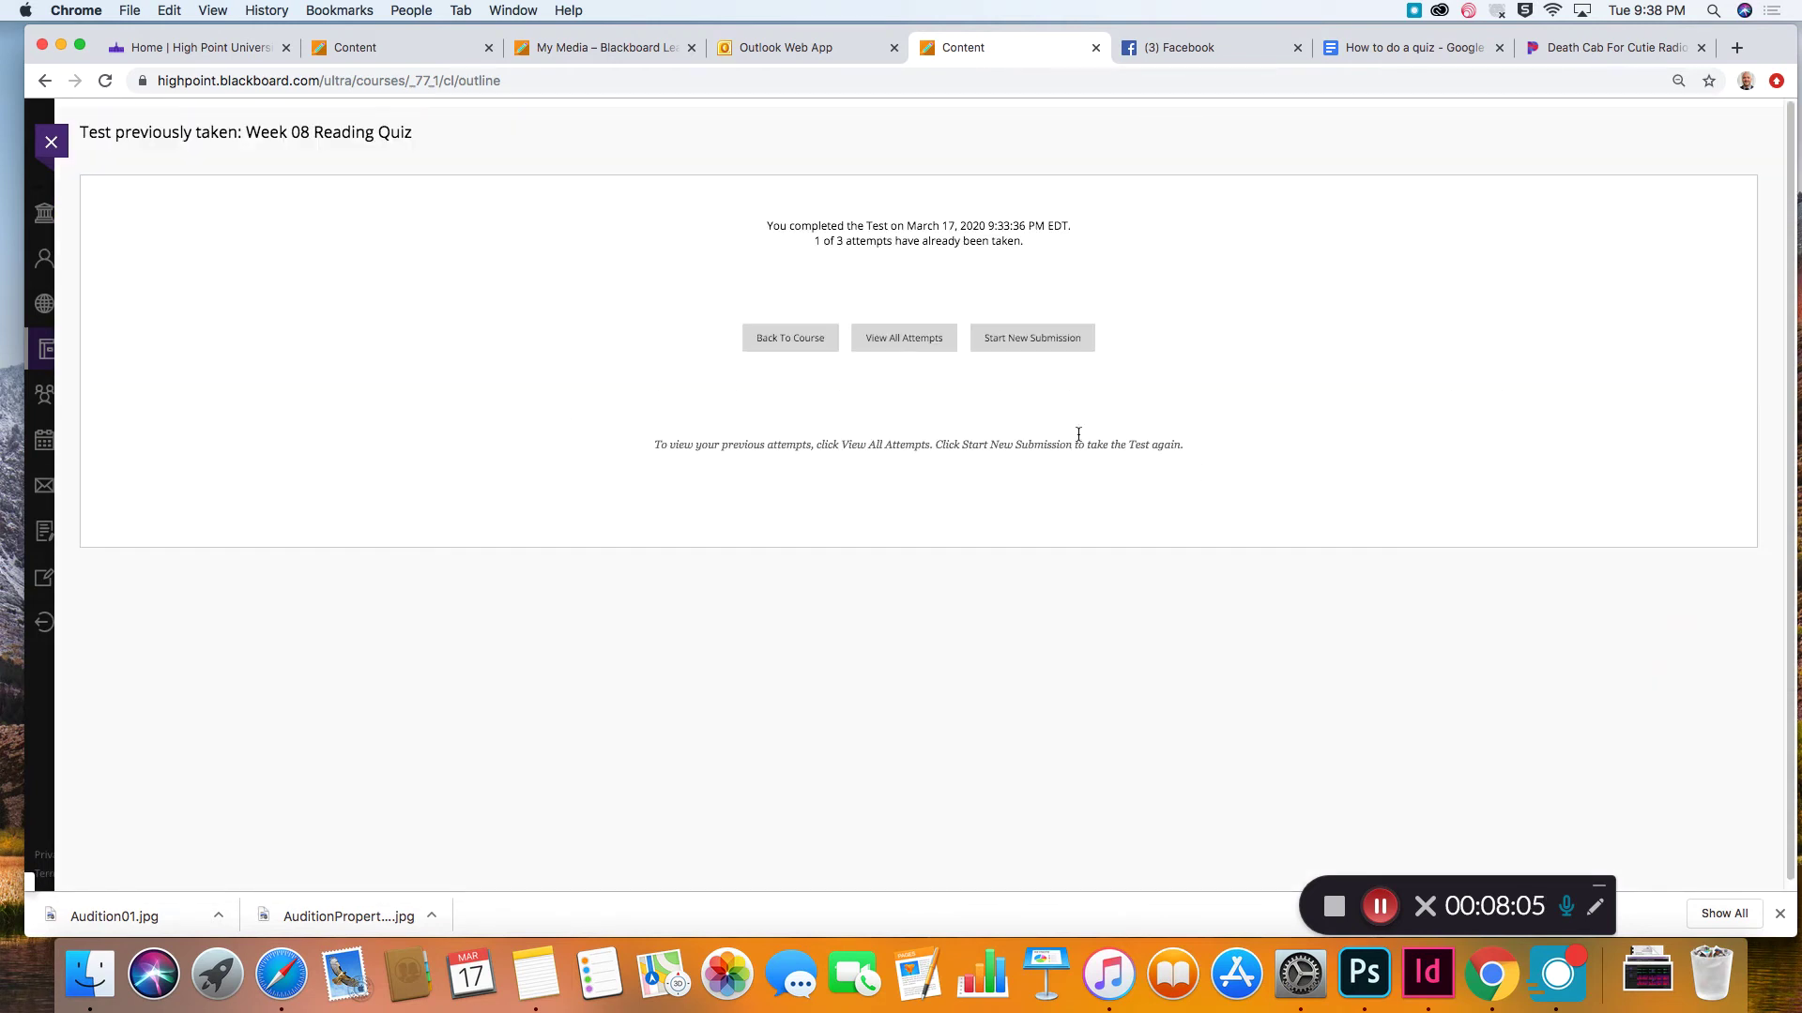
pyautogui.click(1022, 343)
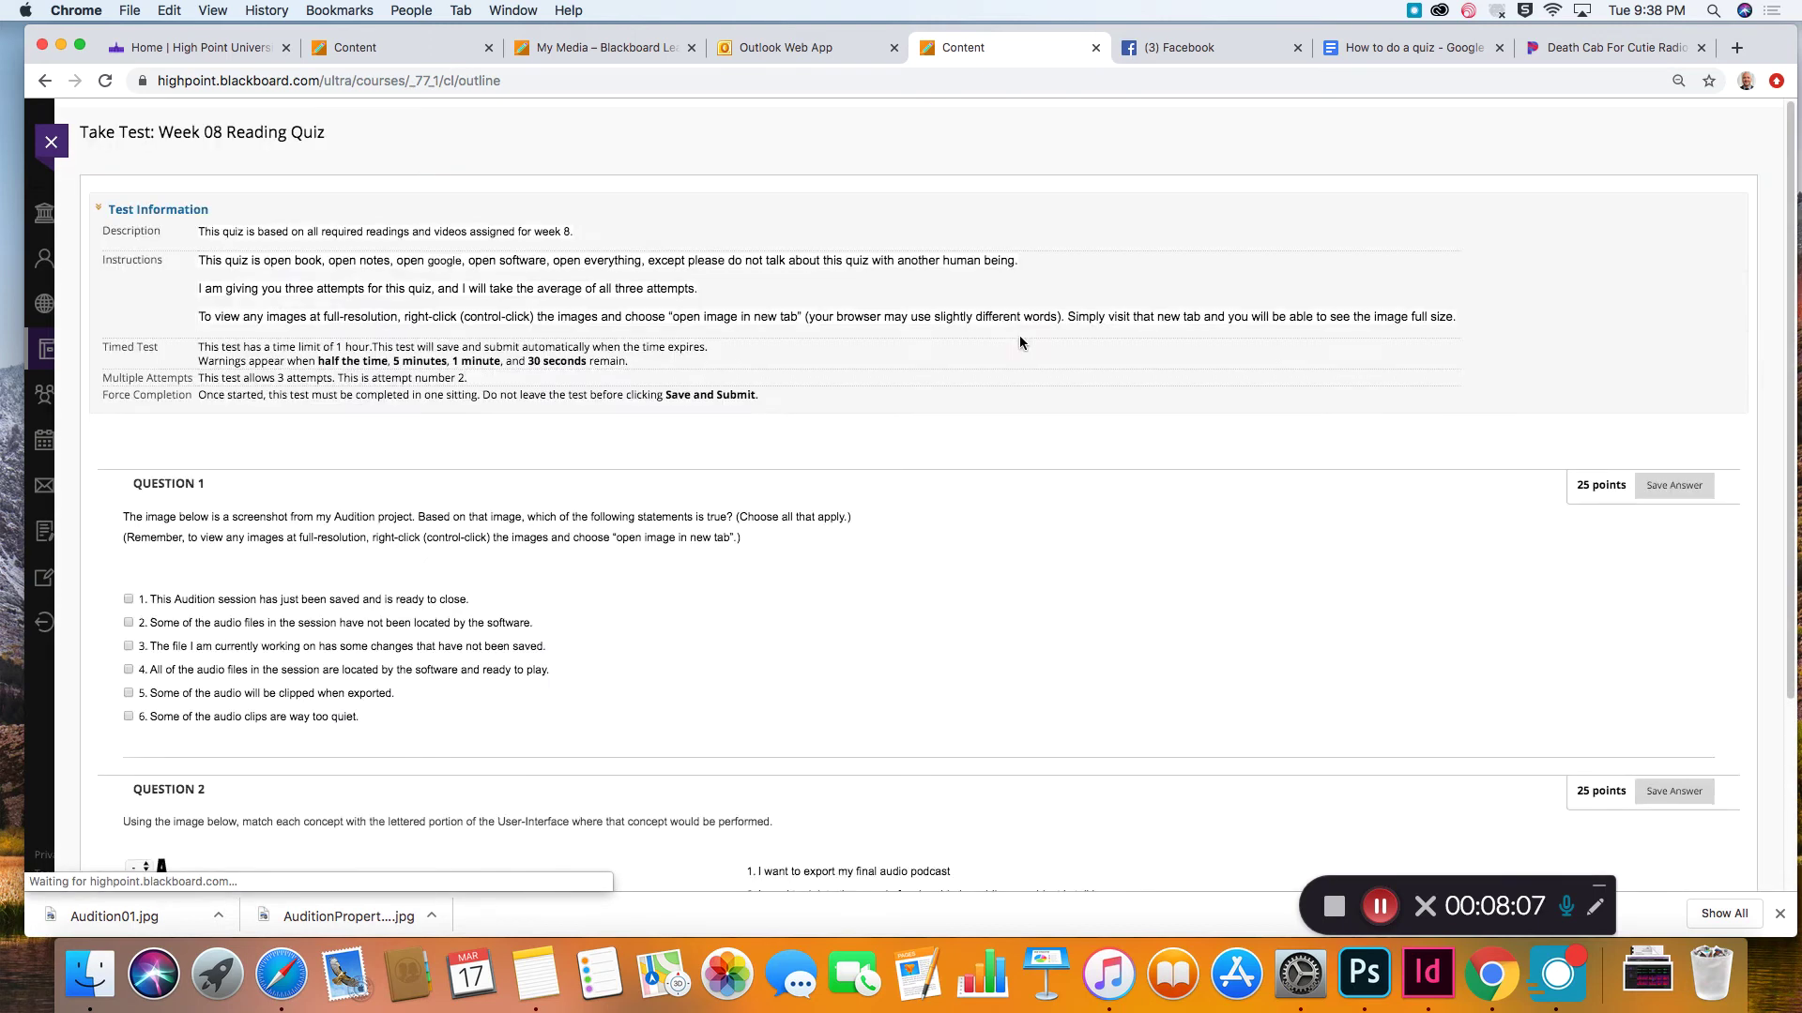
pyautogui.scroll(-3, 1171, 533)
pyautogui.scroll(-10, 1167, 531)
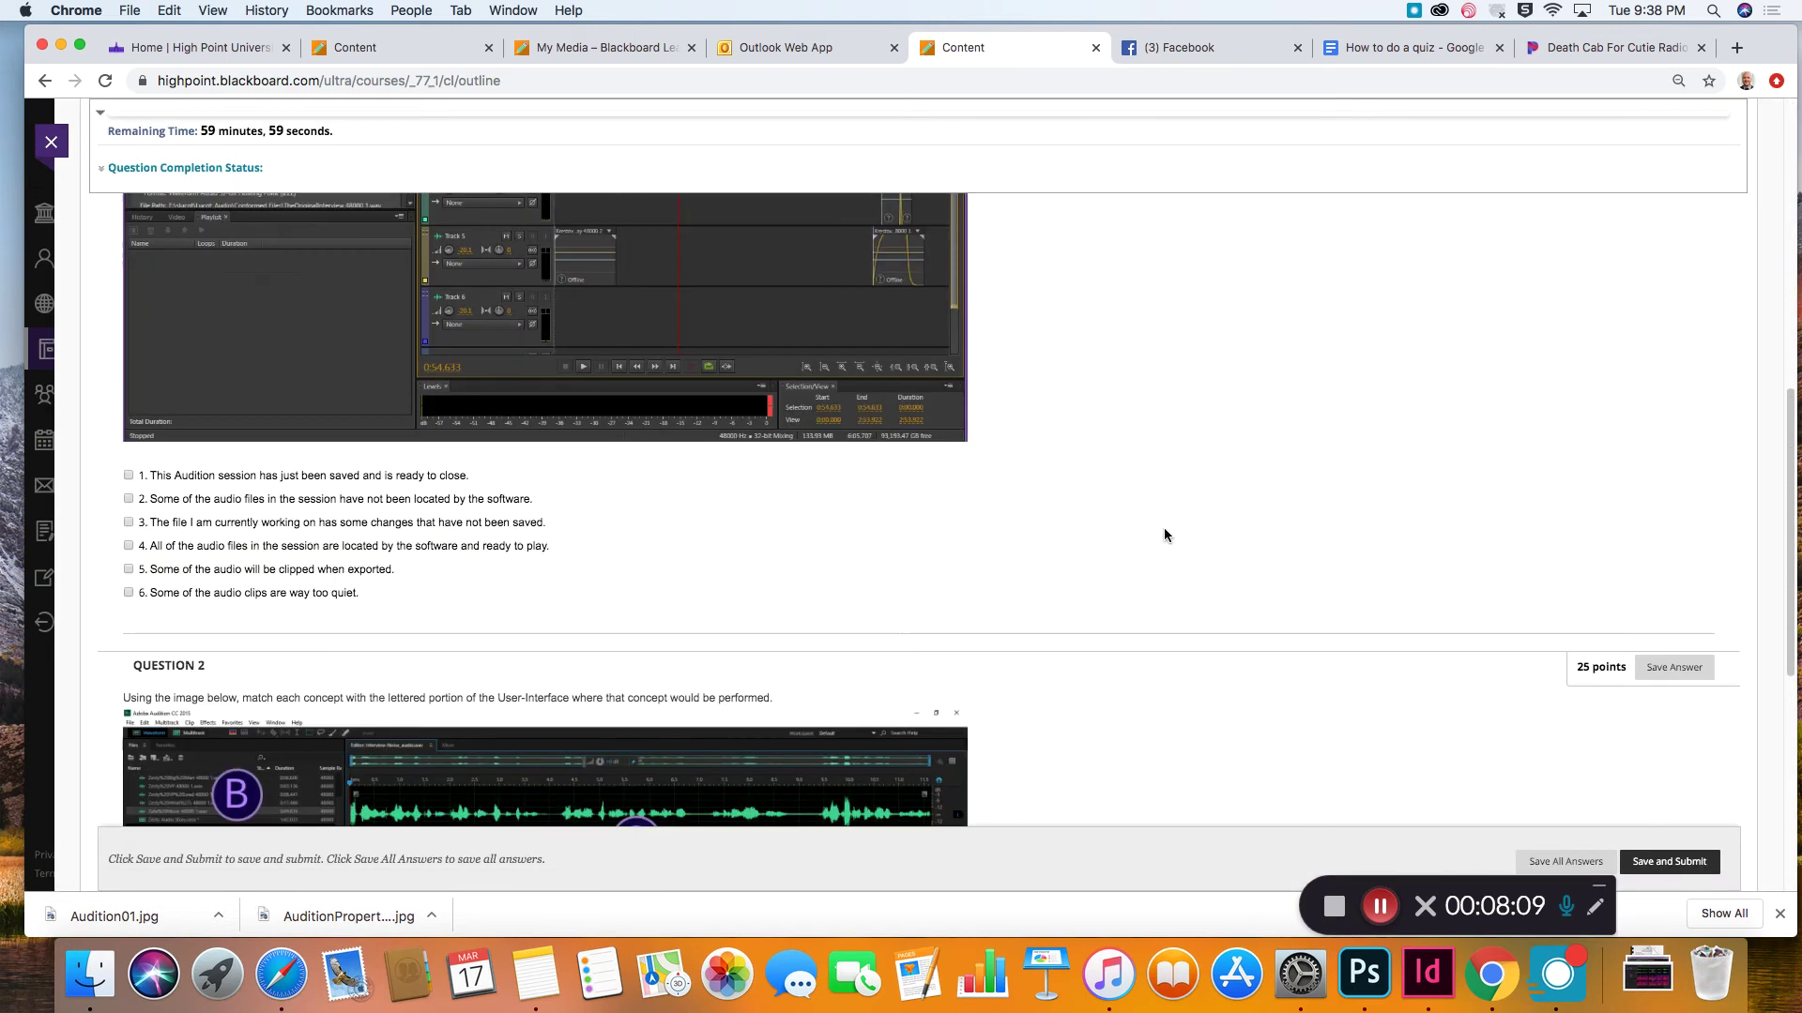
pyautogui.scroll(4, 1154, 529)
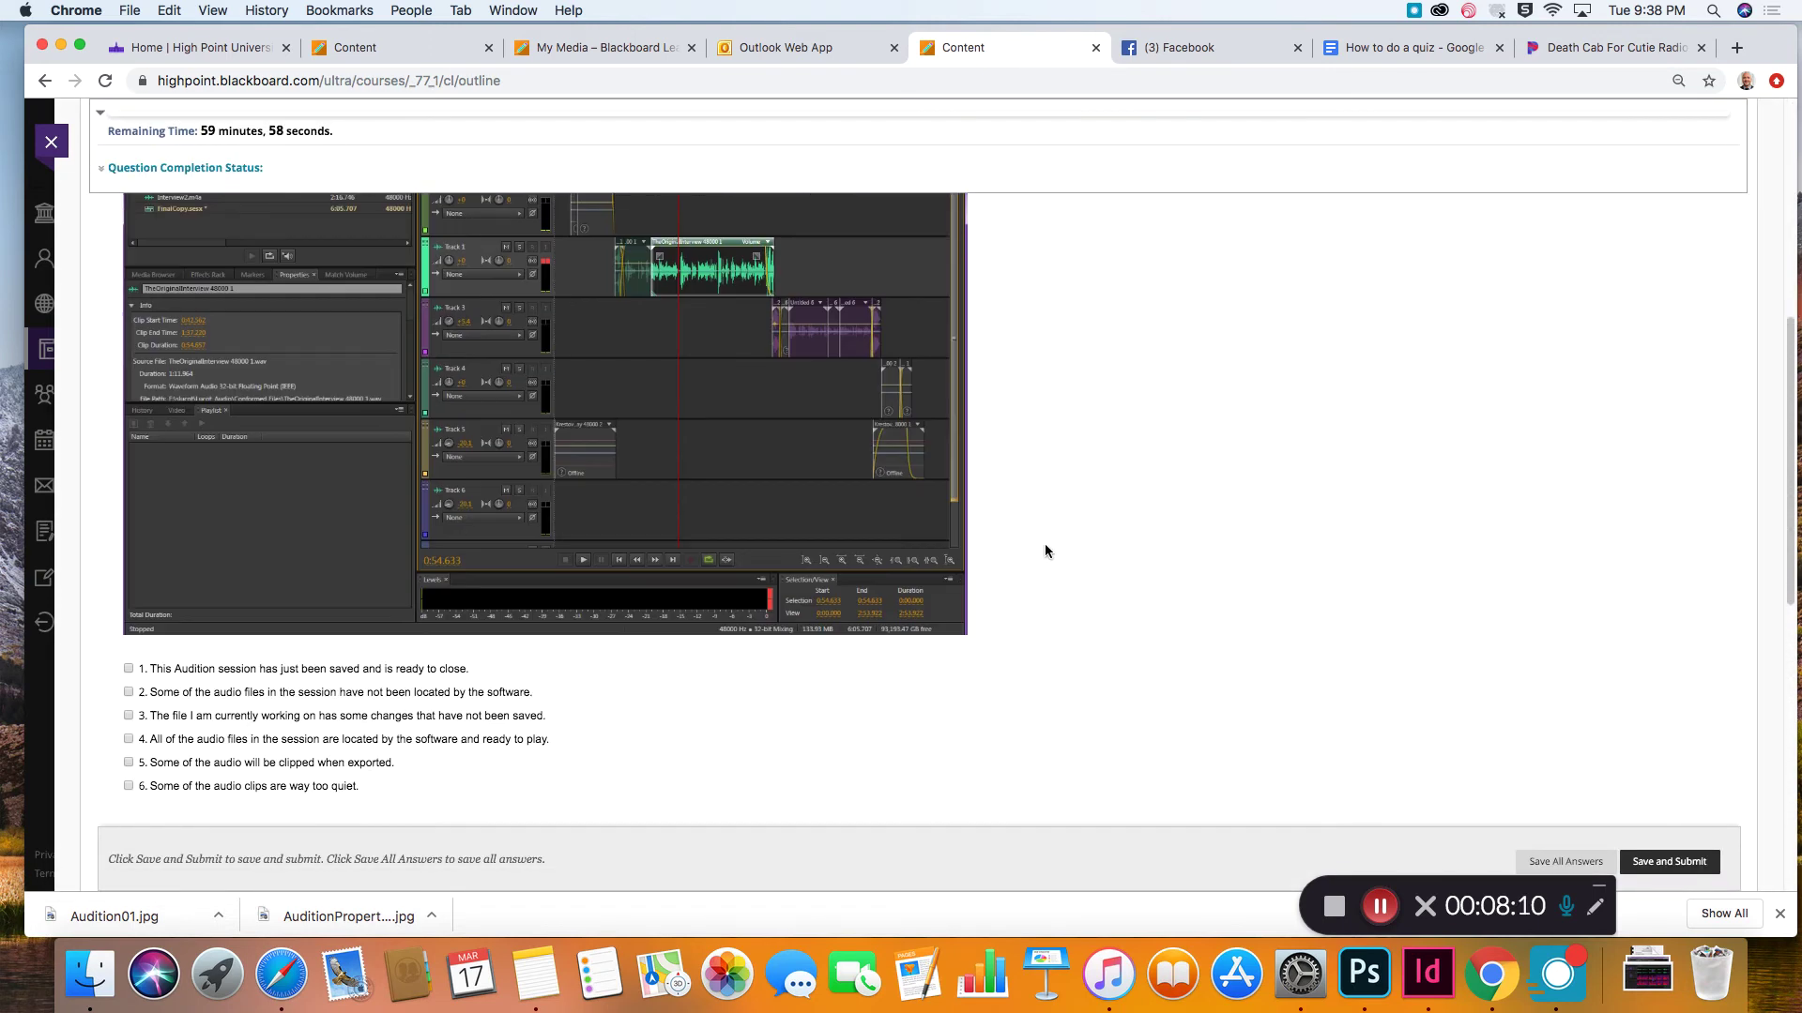
pyautogui.click(129, 668)
pyautogui.click(129, 715)
pyautogui.click(129, 762)
# Step: Answer matching Question 2 by pairing A with 3, B with 2, C with 1 and D with 5
pyautogui.scroll(-8, 1353, 756)
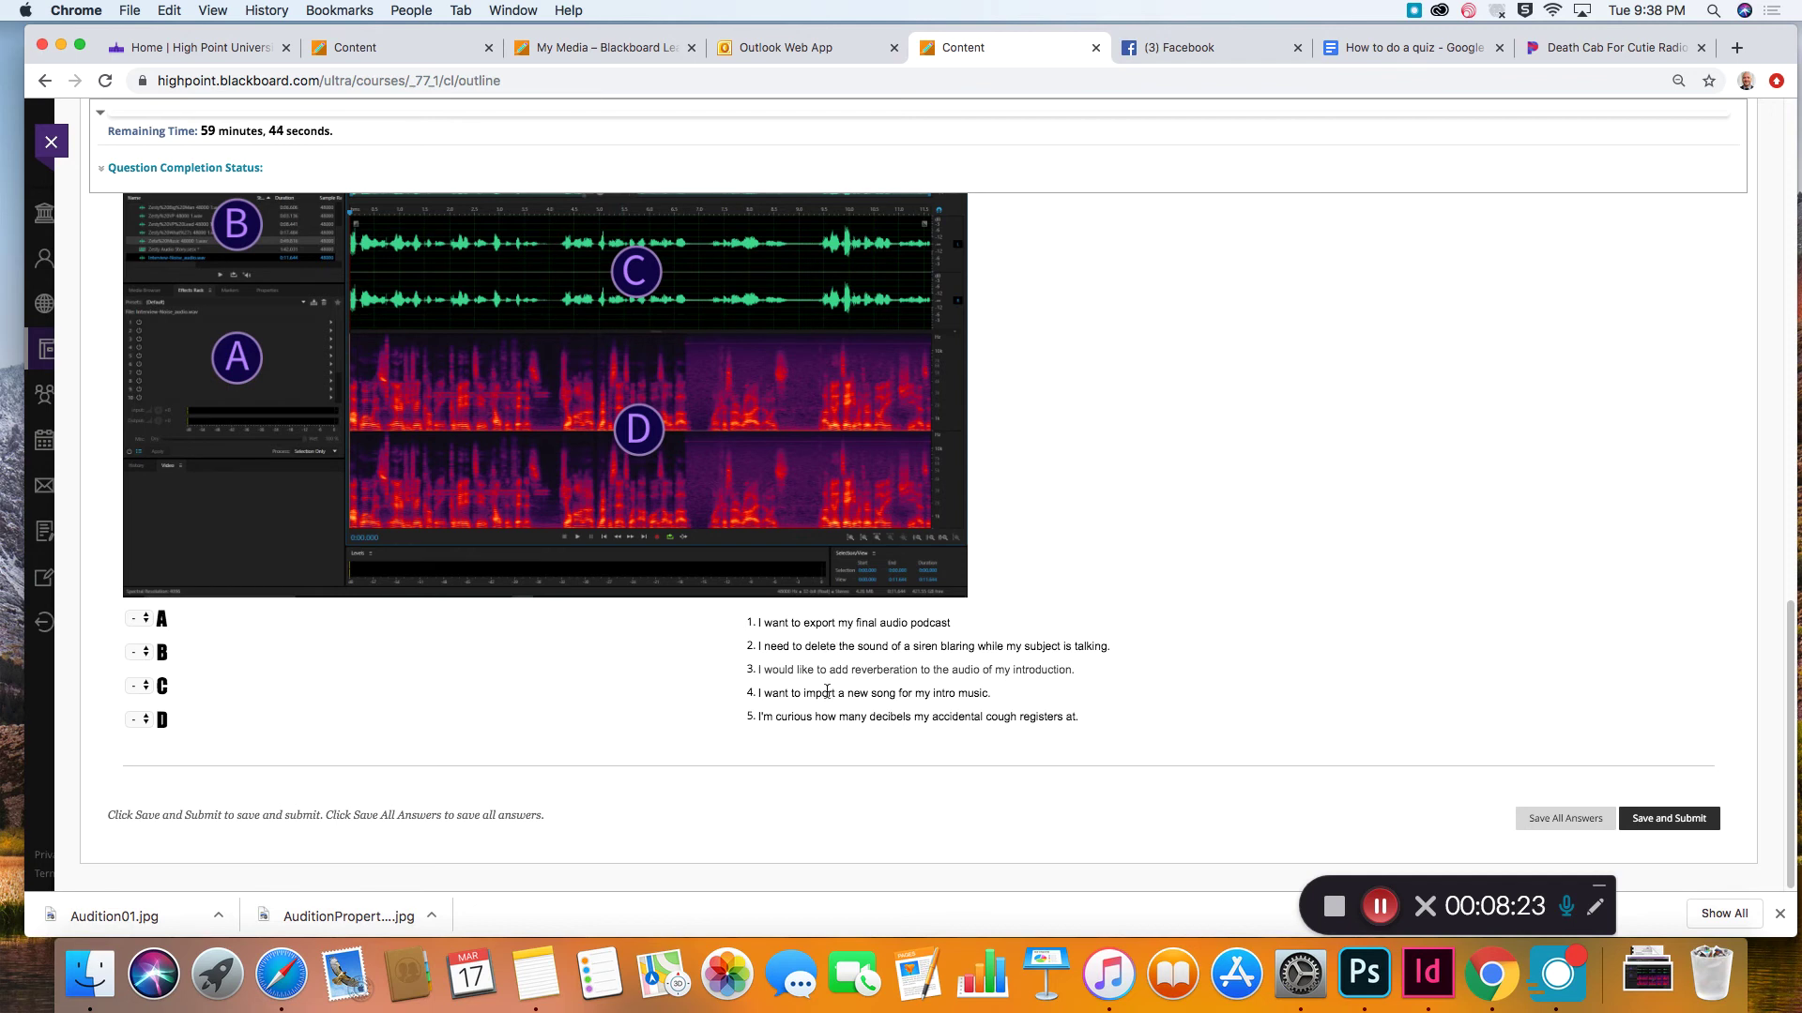
pyautogui.moveTo(1079, 672); pyautogui.dragTo(750, 669)
pyautogui.click(139, 618)
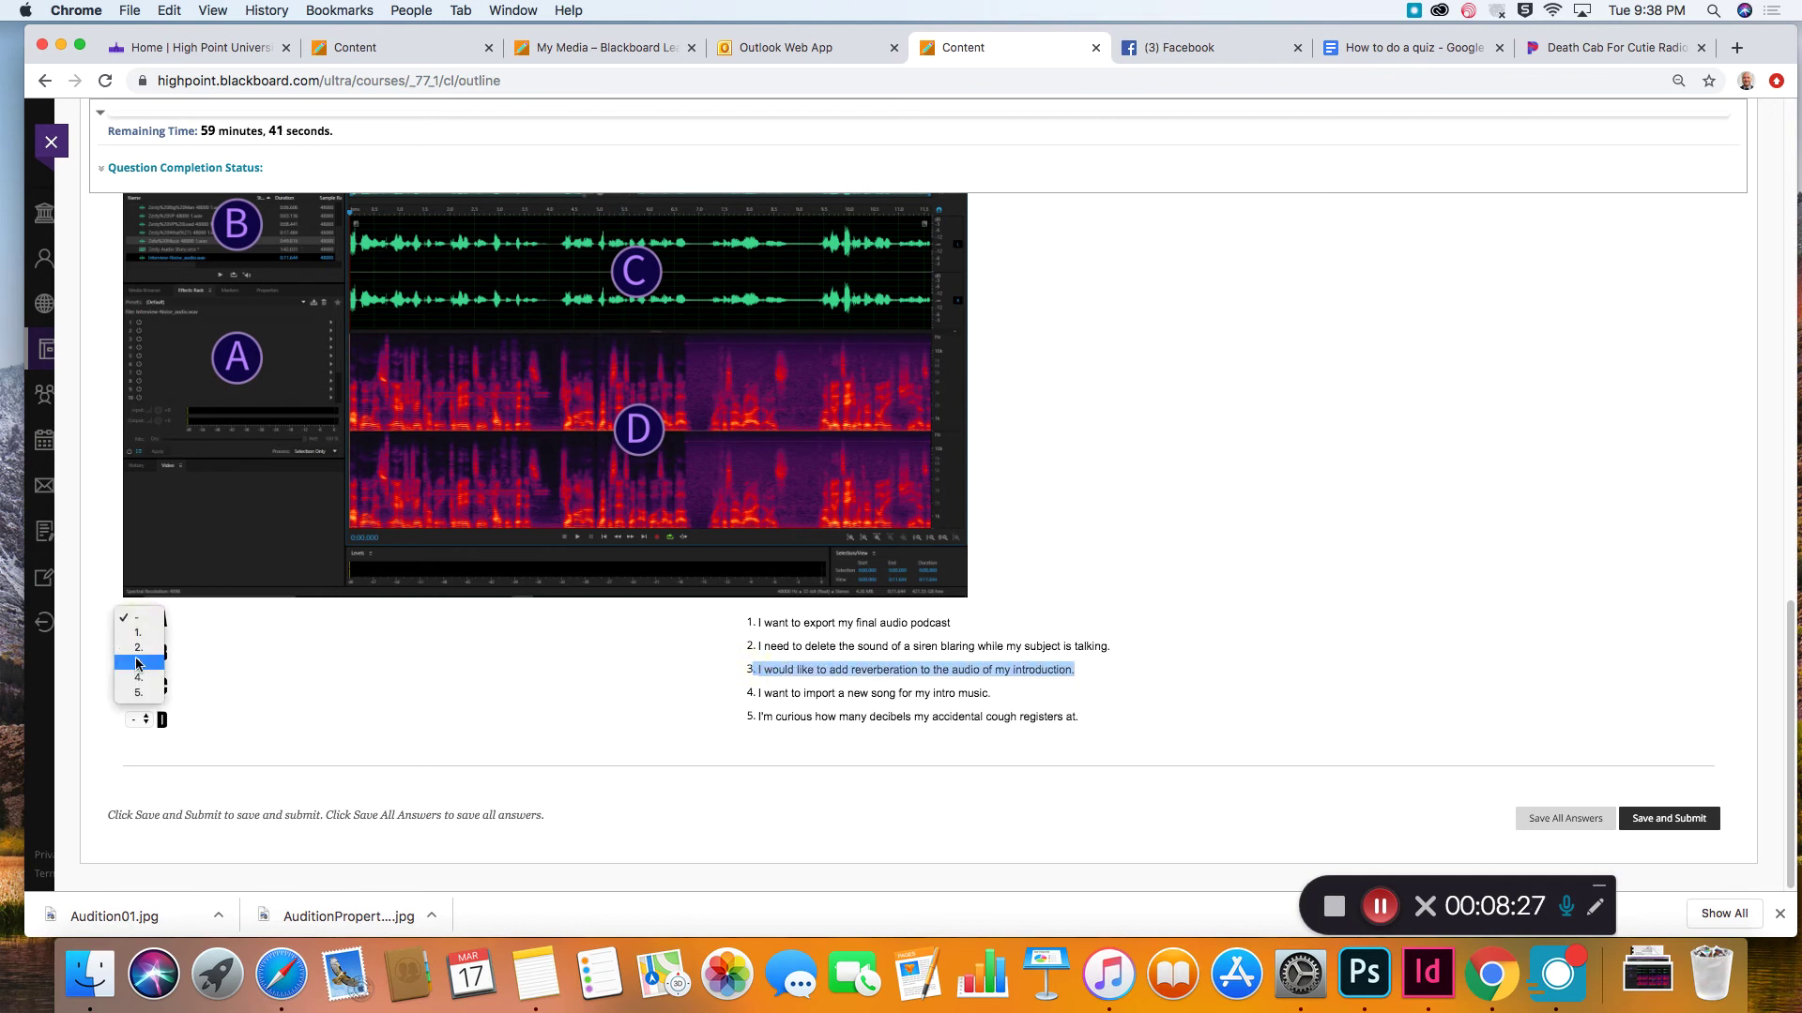
pyautogui.click(138, 663)
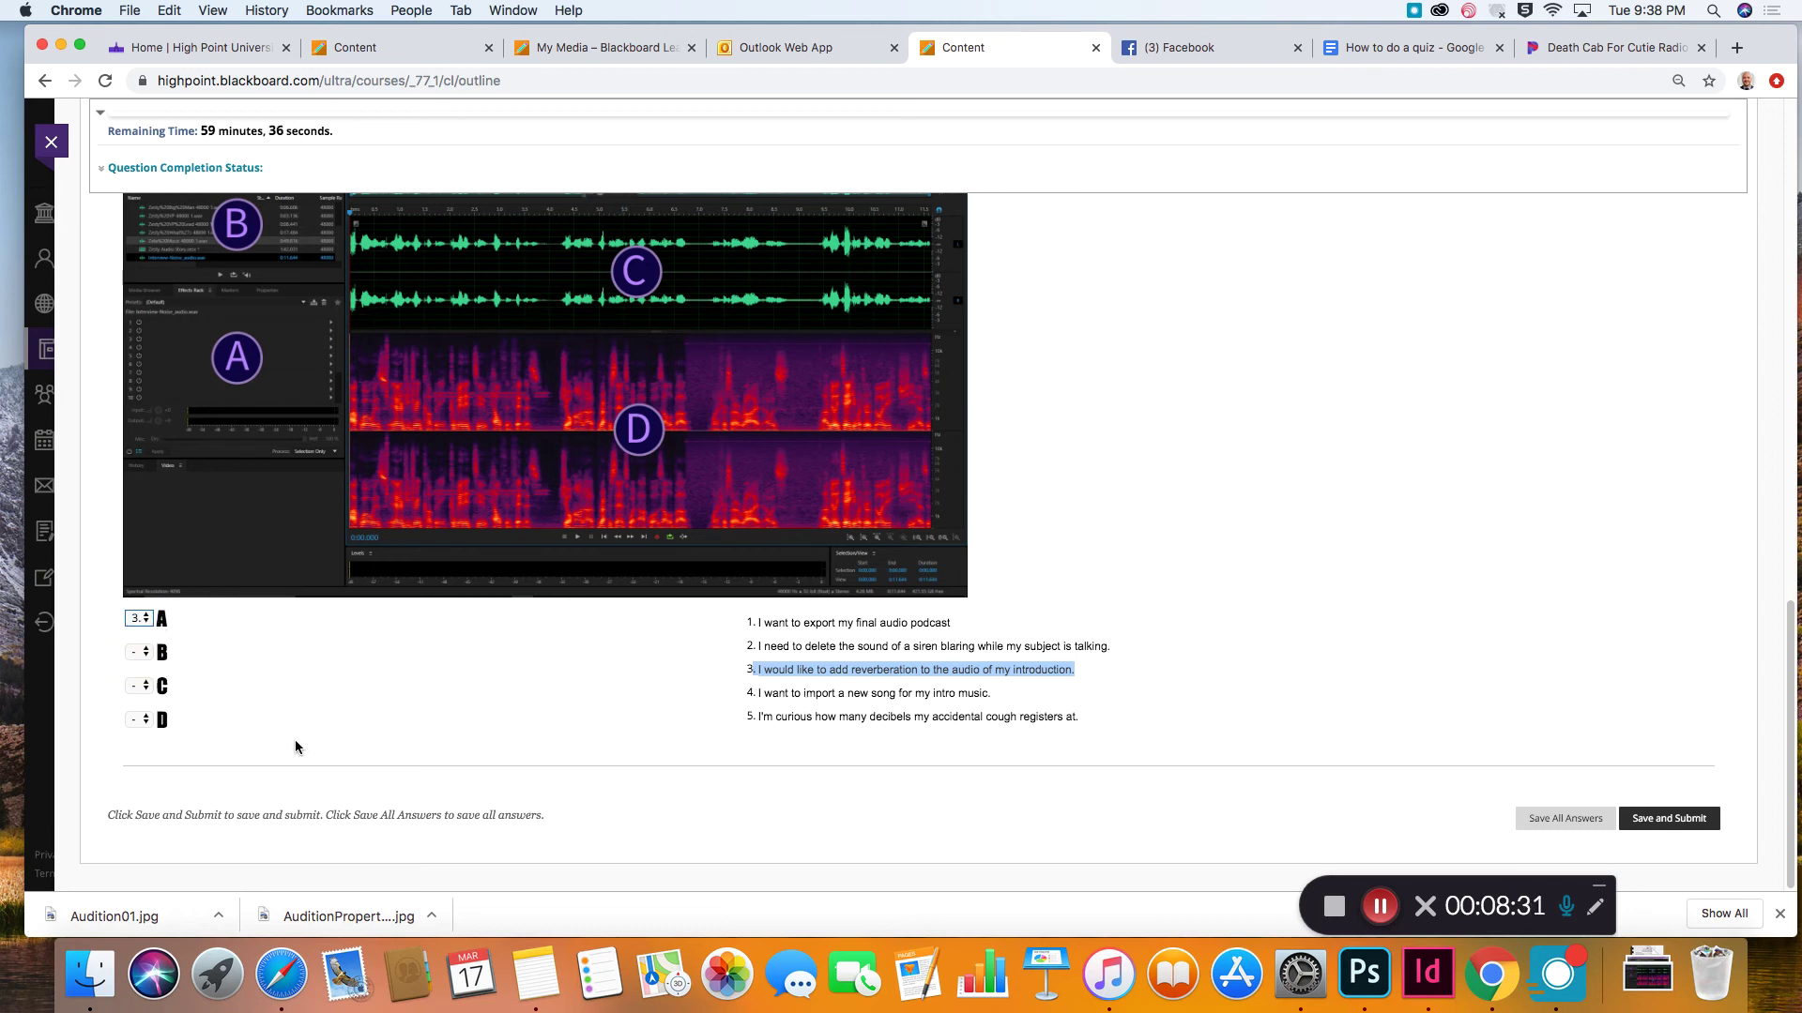
pyautogui.click(144, 653)
pyautogui.click(141, 682)
pyautogui.click(139, 686)
pyautogui.click(138, 700)
pyautogui.click(139, 731)
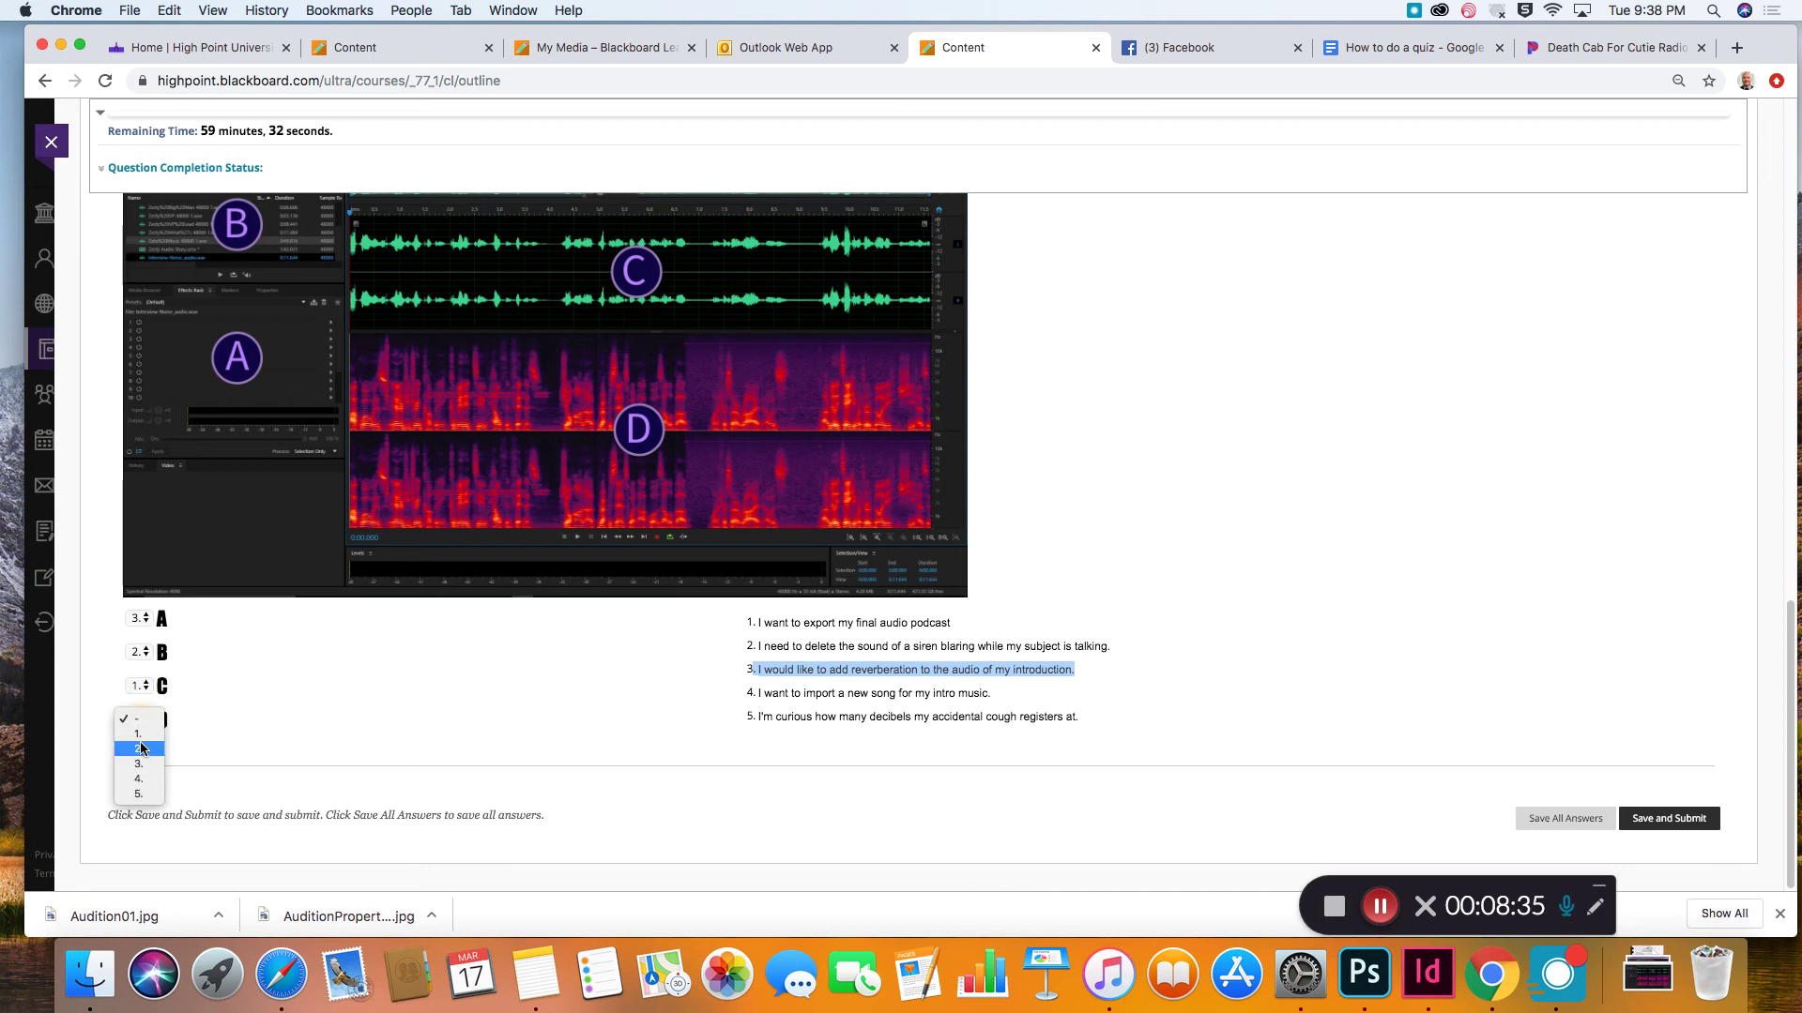
pyautogui.click(139, 791)
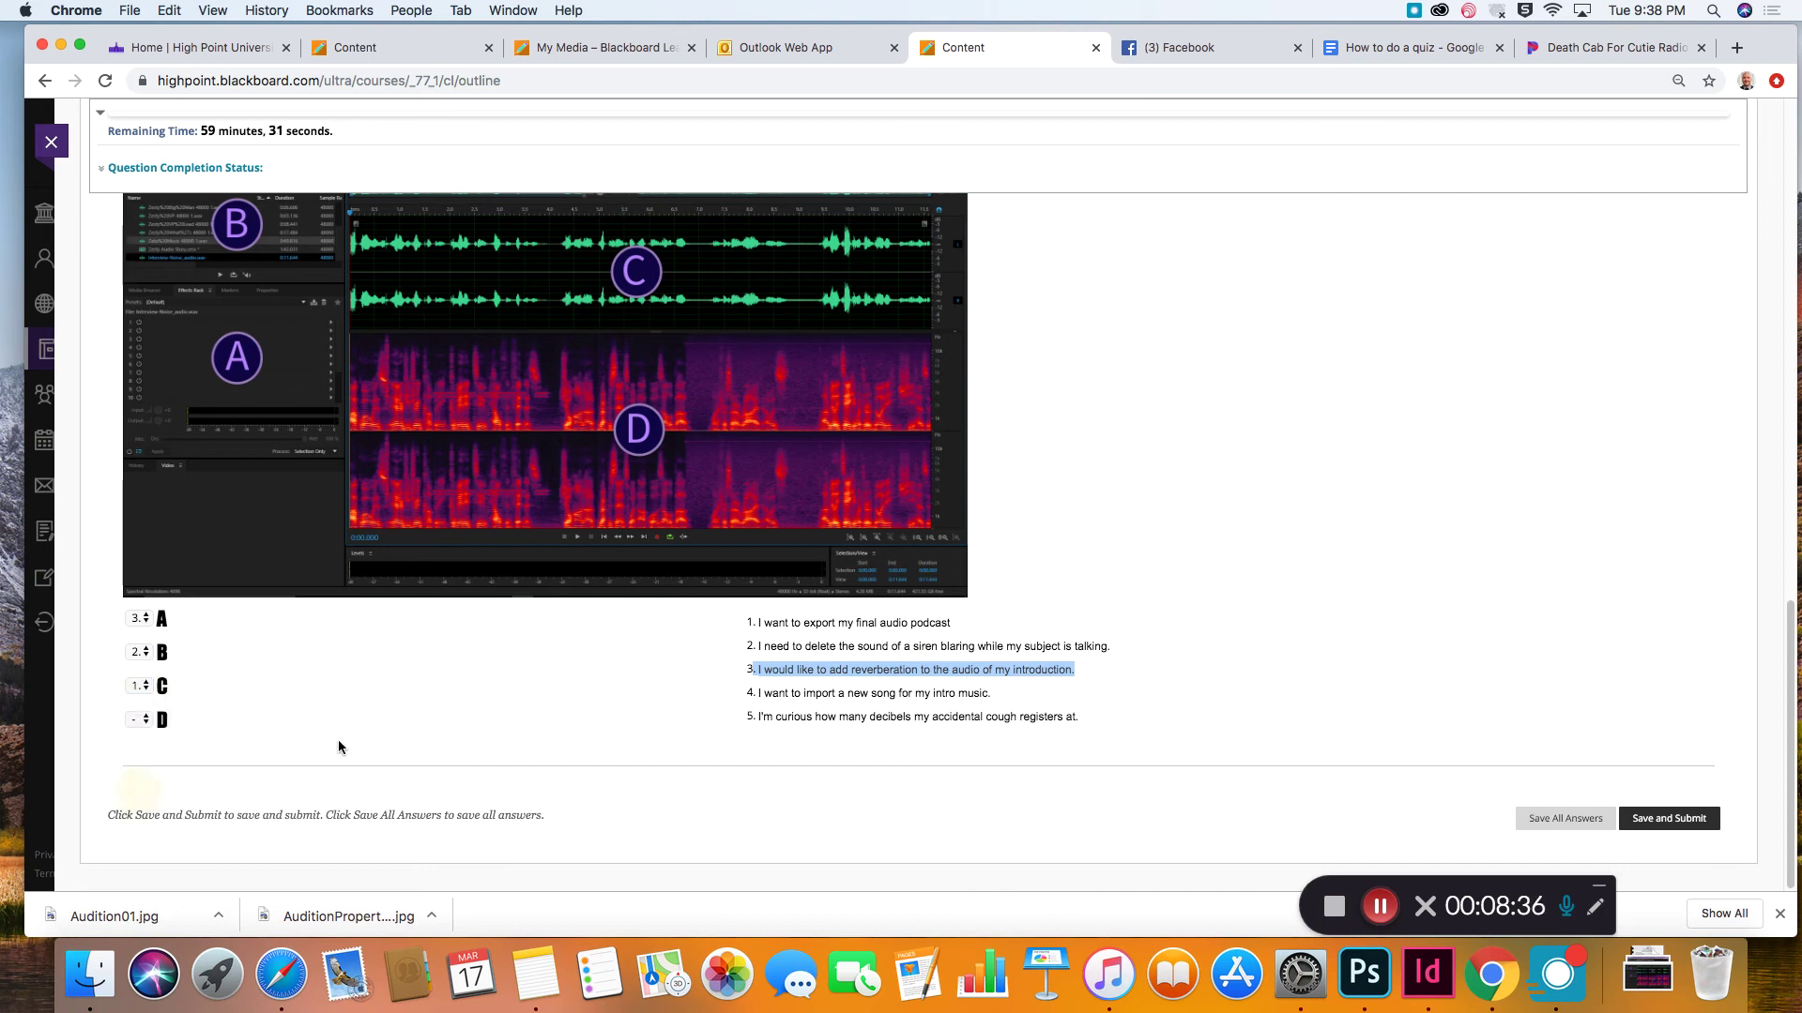
# Step: Save and submit the second quiz attempt, confirm the submission, and open its results for review
pyautogui.click(1668, 818)
pyautogui.click(1060, 203)
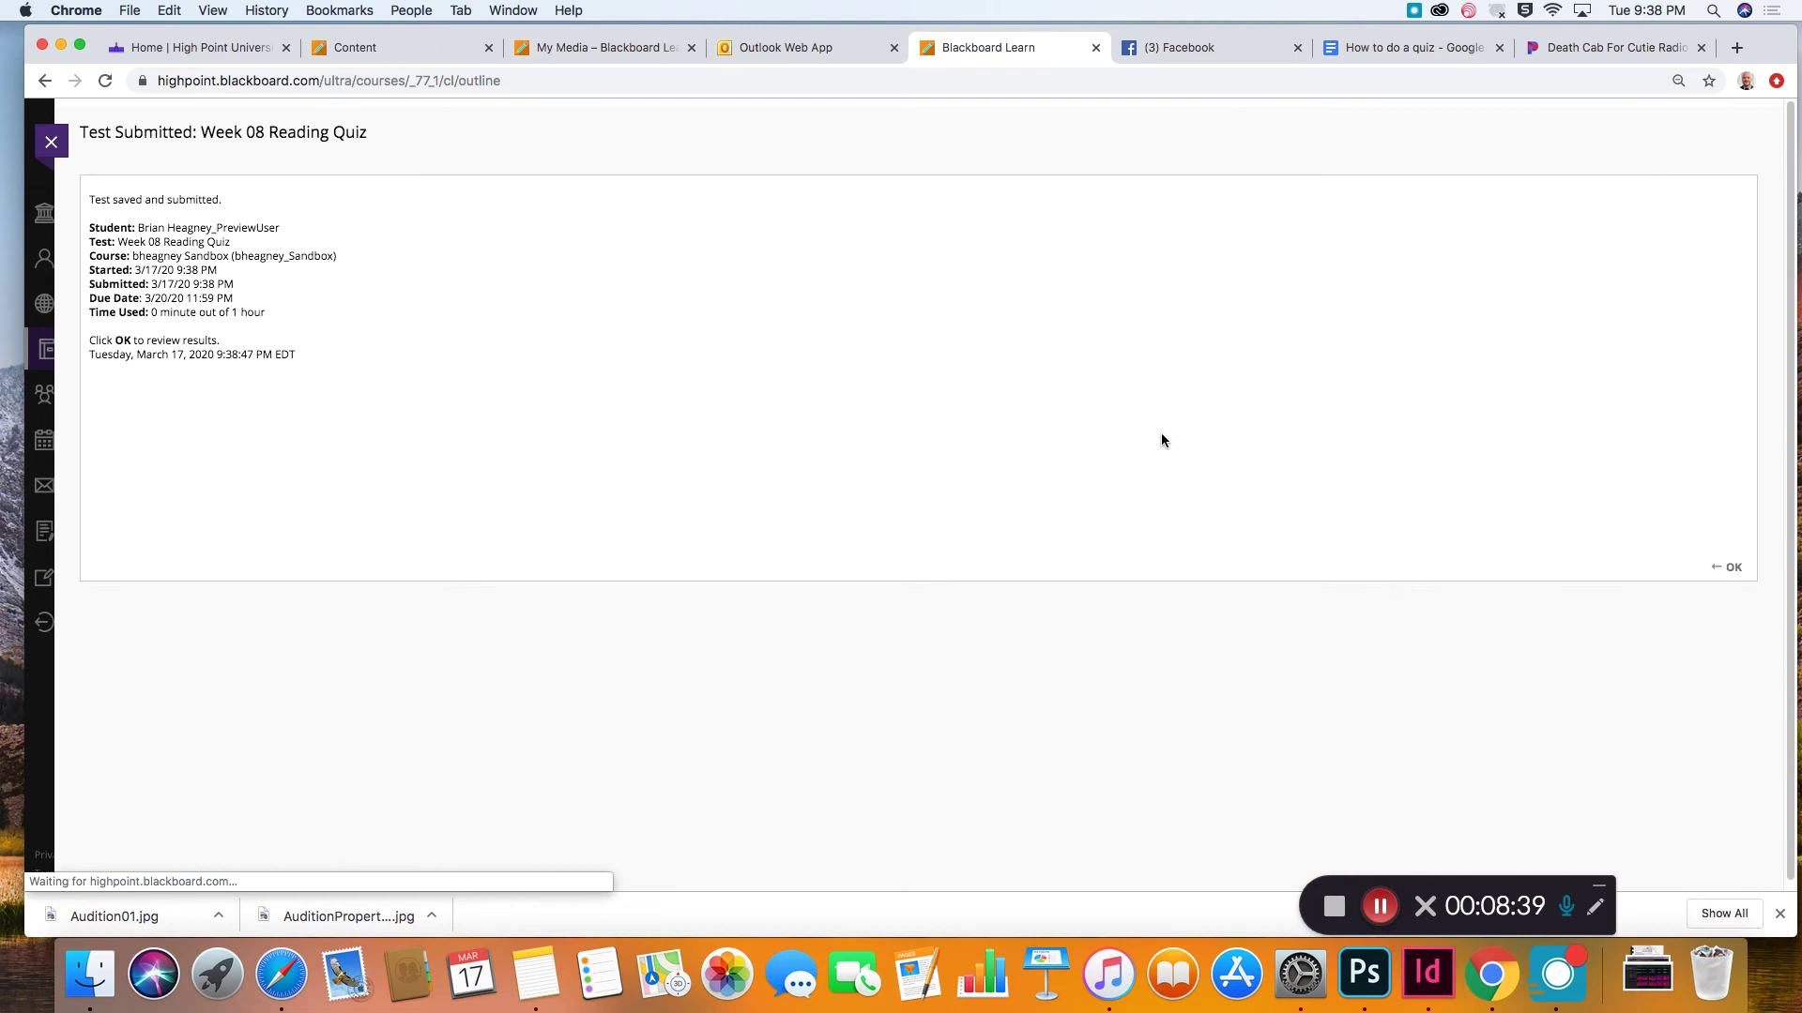
pyautogui.click(1729, 566)
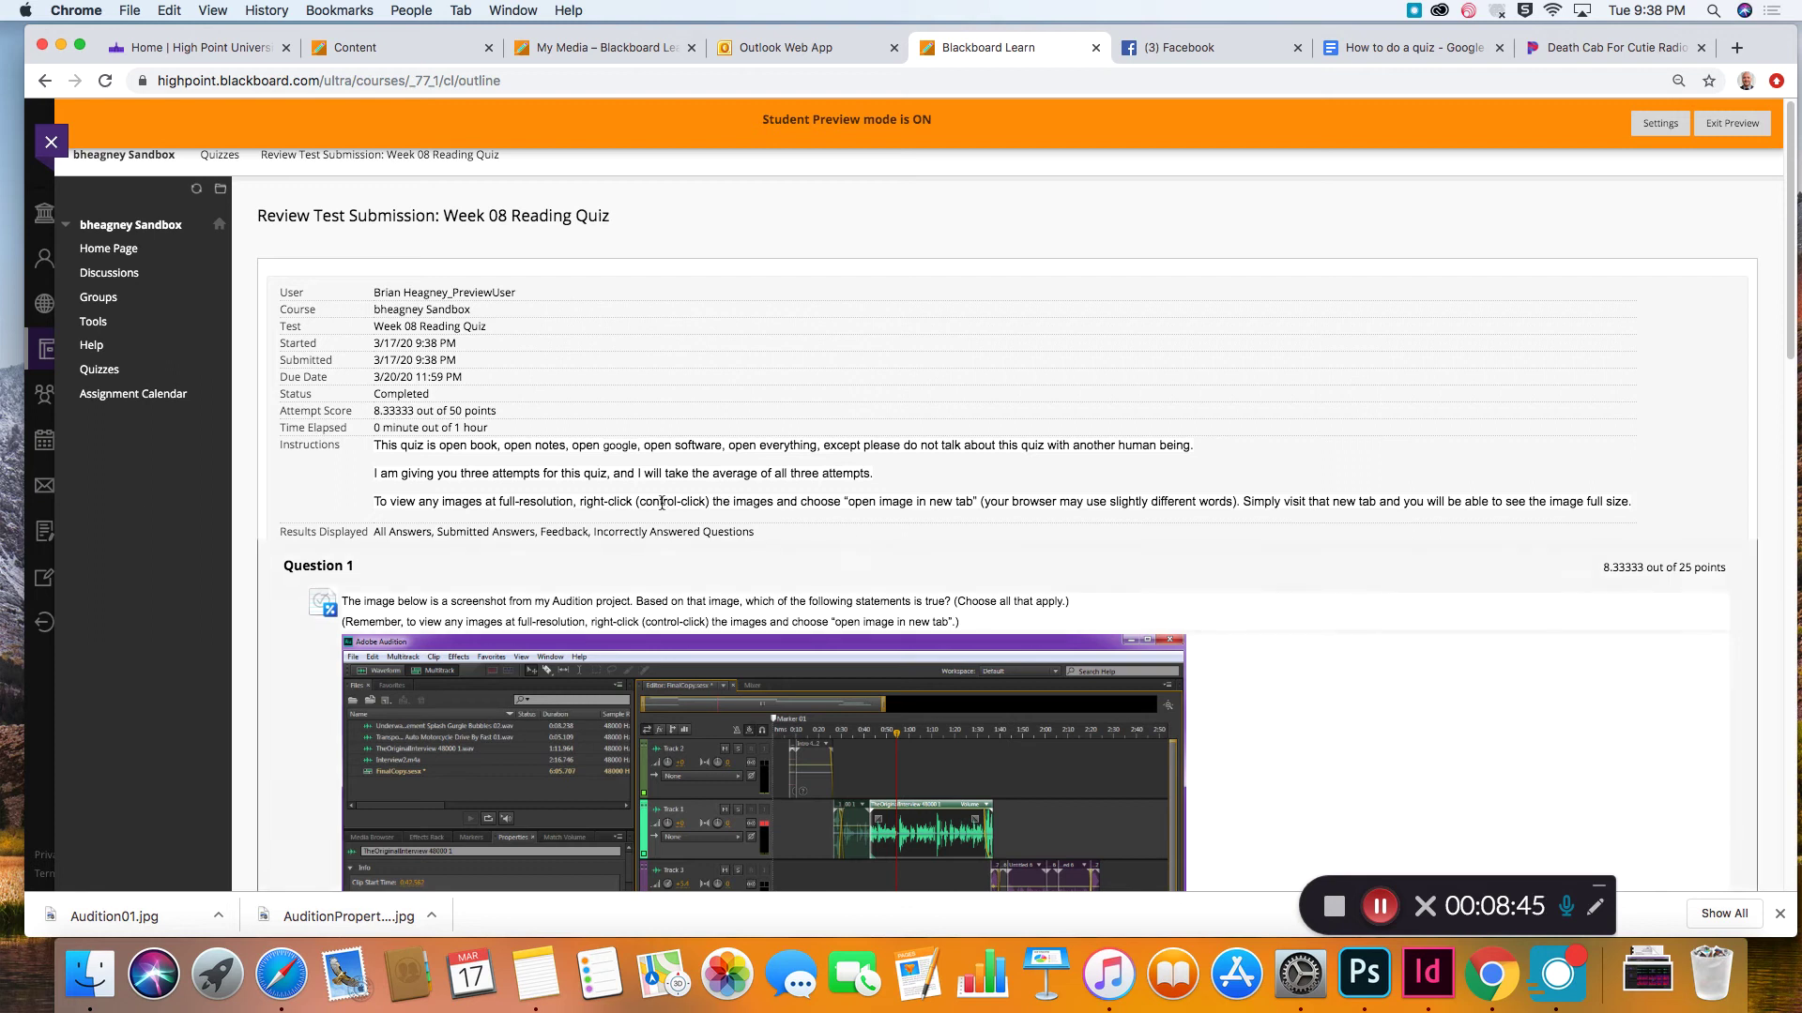
# Step: Look over both questions in the second attempt's review, then return to the Quizzes page
pyautogui.scroll(-15, 697, 526)
pyautogui.scroll(-4, 697, 527)
pyautogui.scroll(20, 1202, 425)
pyautogui.scroll(-4, 1562, 747)
pyautogui.scroll(-10, 1562, 742)
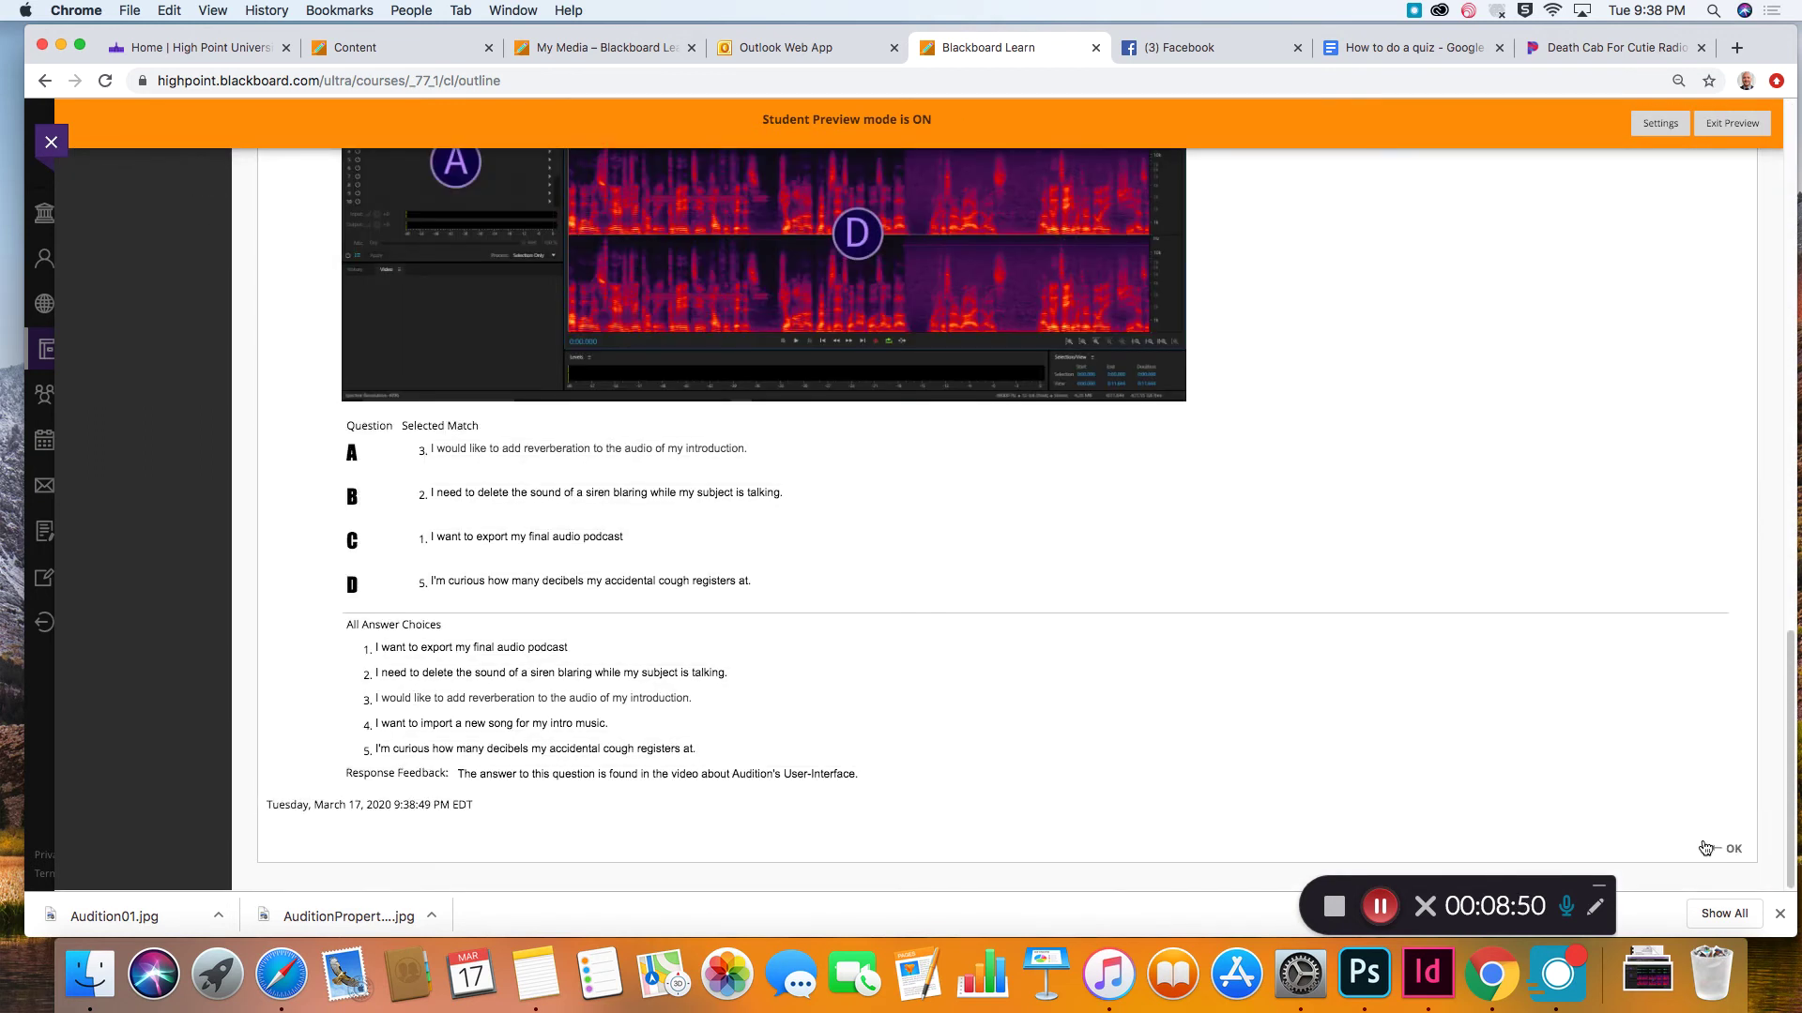
pyautogui.click(1680, 791)
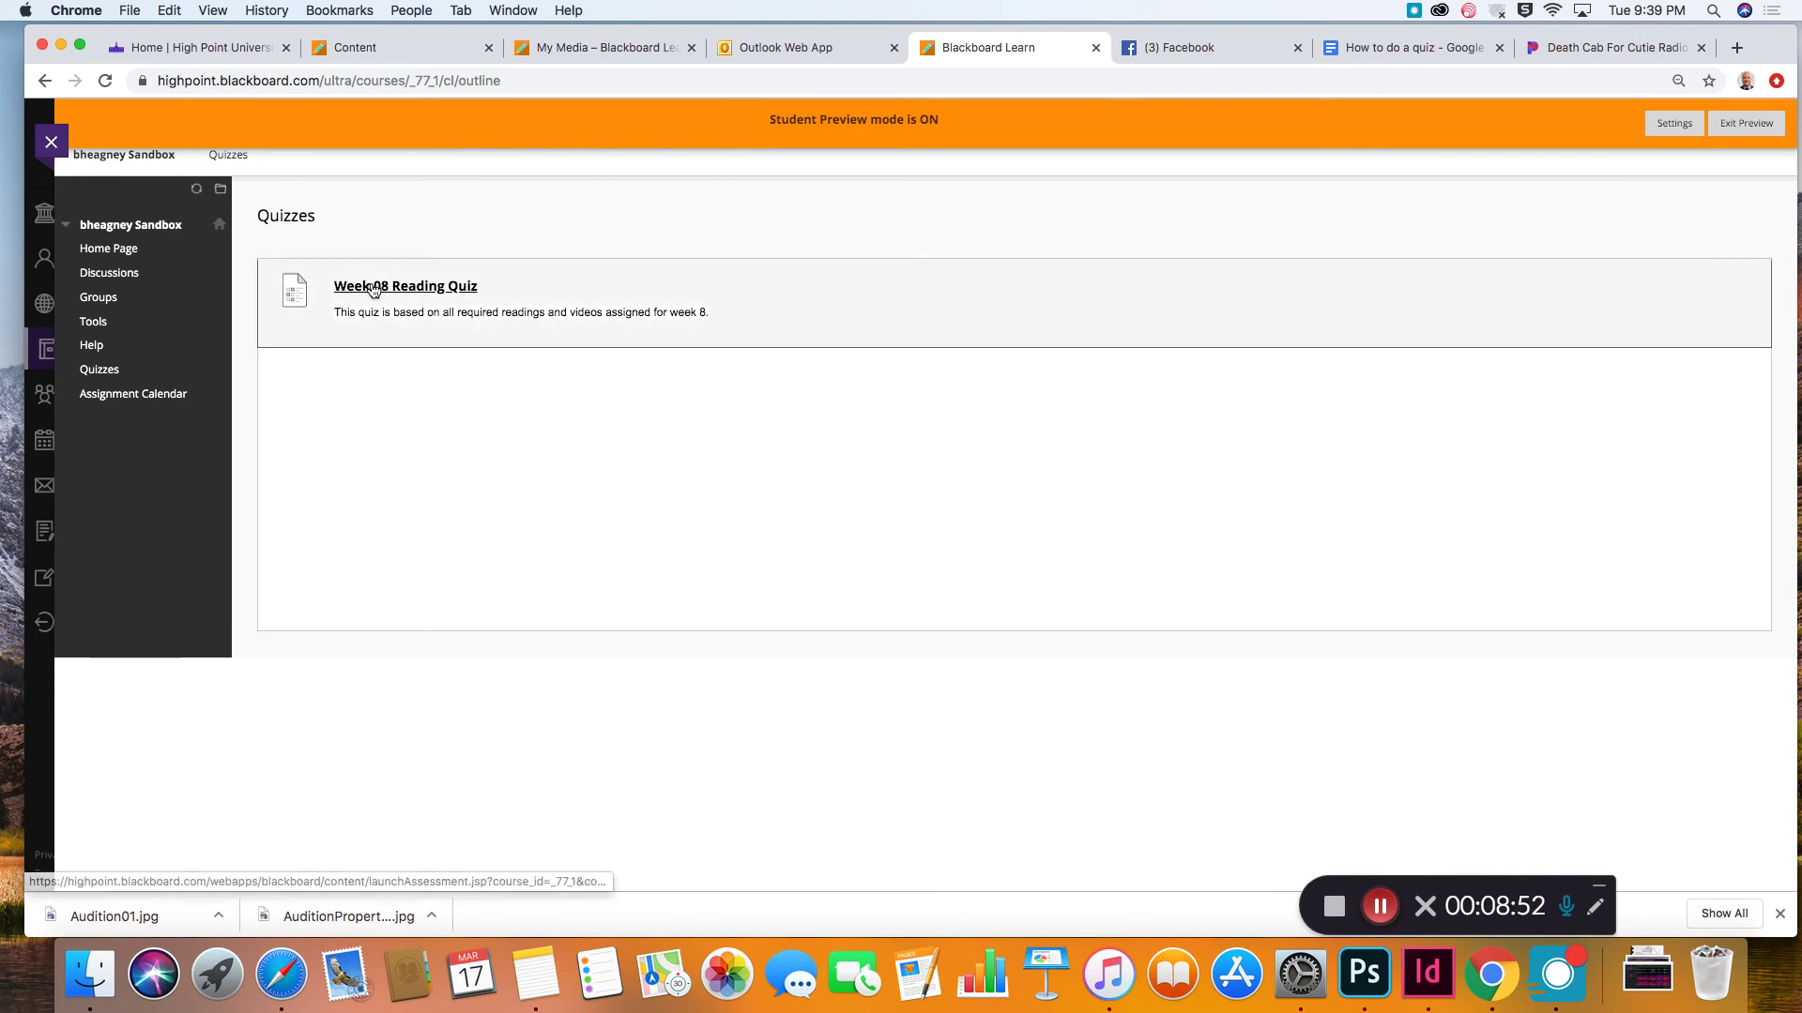
# Step: Take the Week 08 Reading Quiz a third time, submit it with every question left blank, and open its results
pyautogui.click(368, 288)
pyautogui.click(1694, 646)
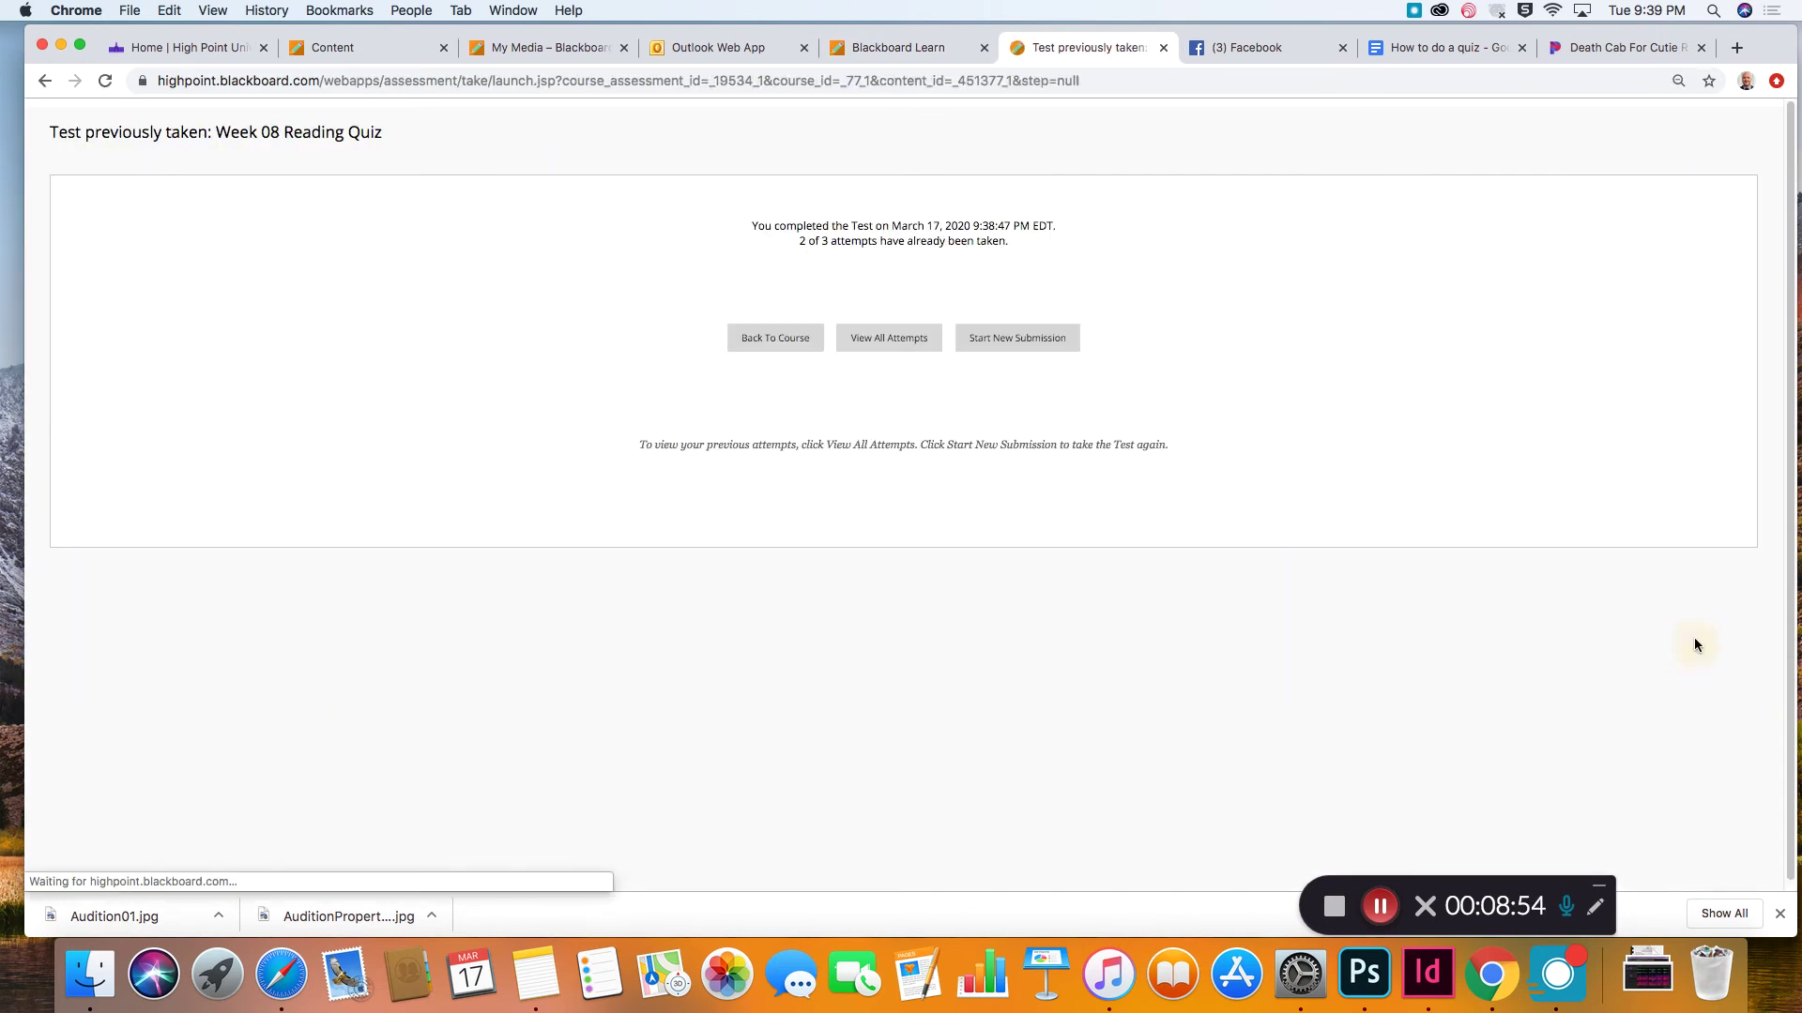
pyautogui.click(1032, 339)
pyautogui.scroll(-10, 1464, 559)
pyautogui.click(1669, 800)
pyautogui.click(1057, 245)
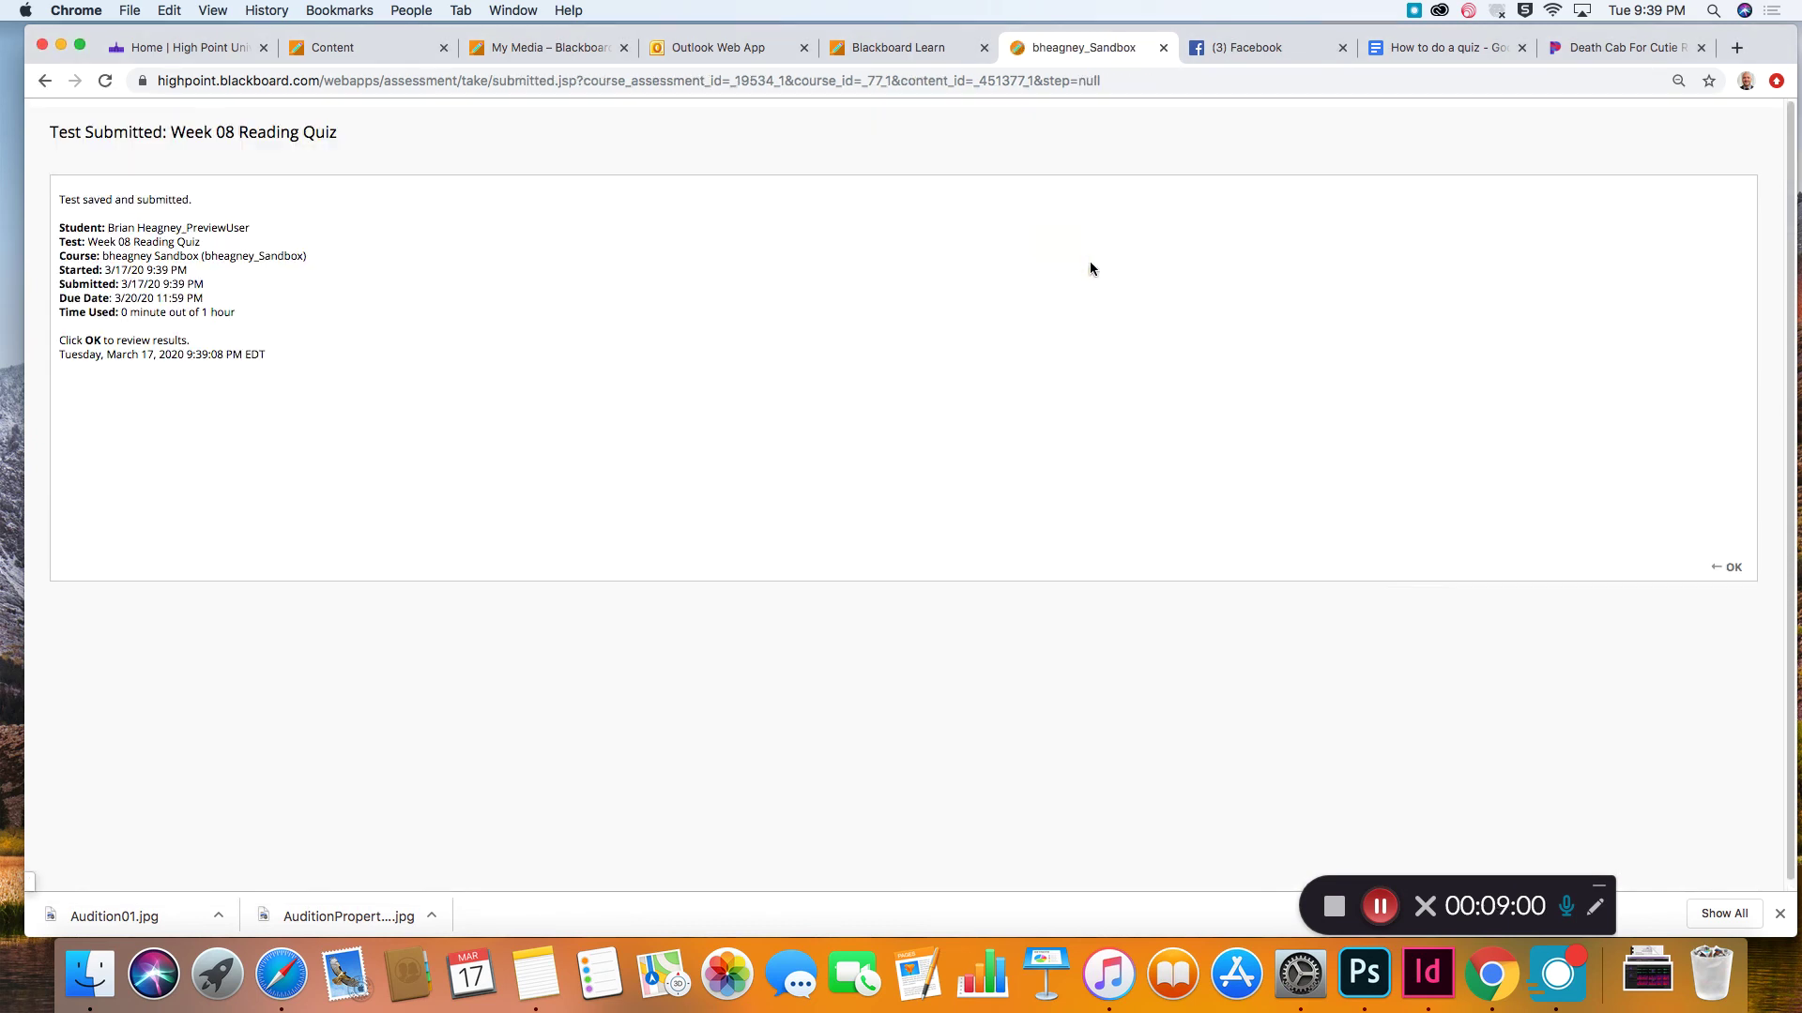
pyautogui.click(1739, 578)
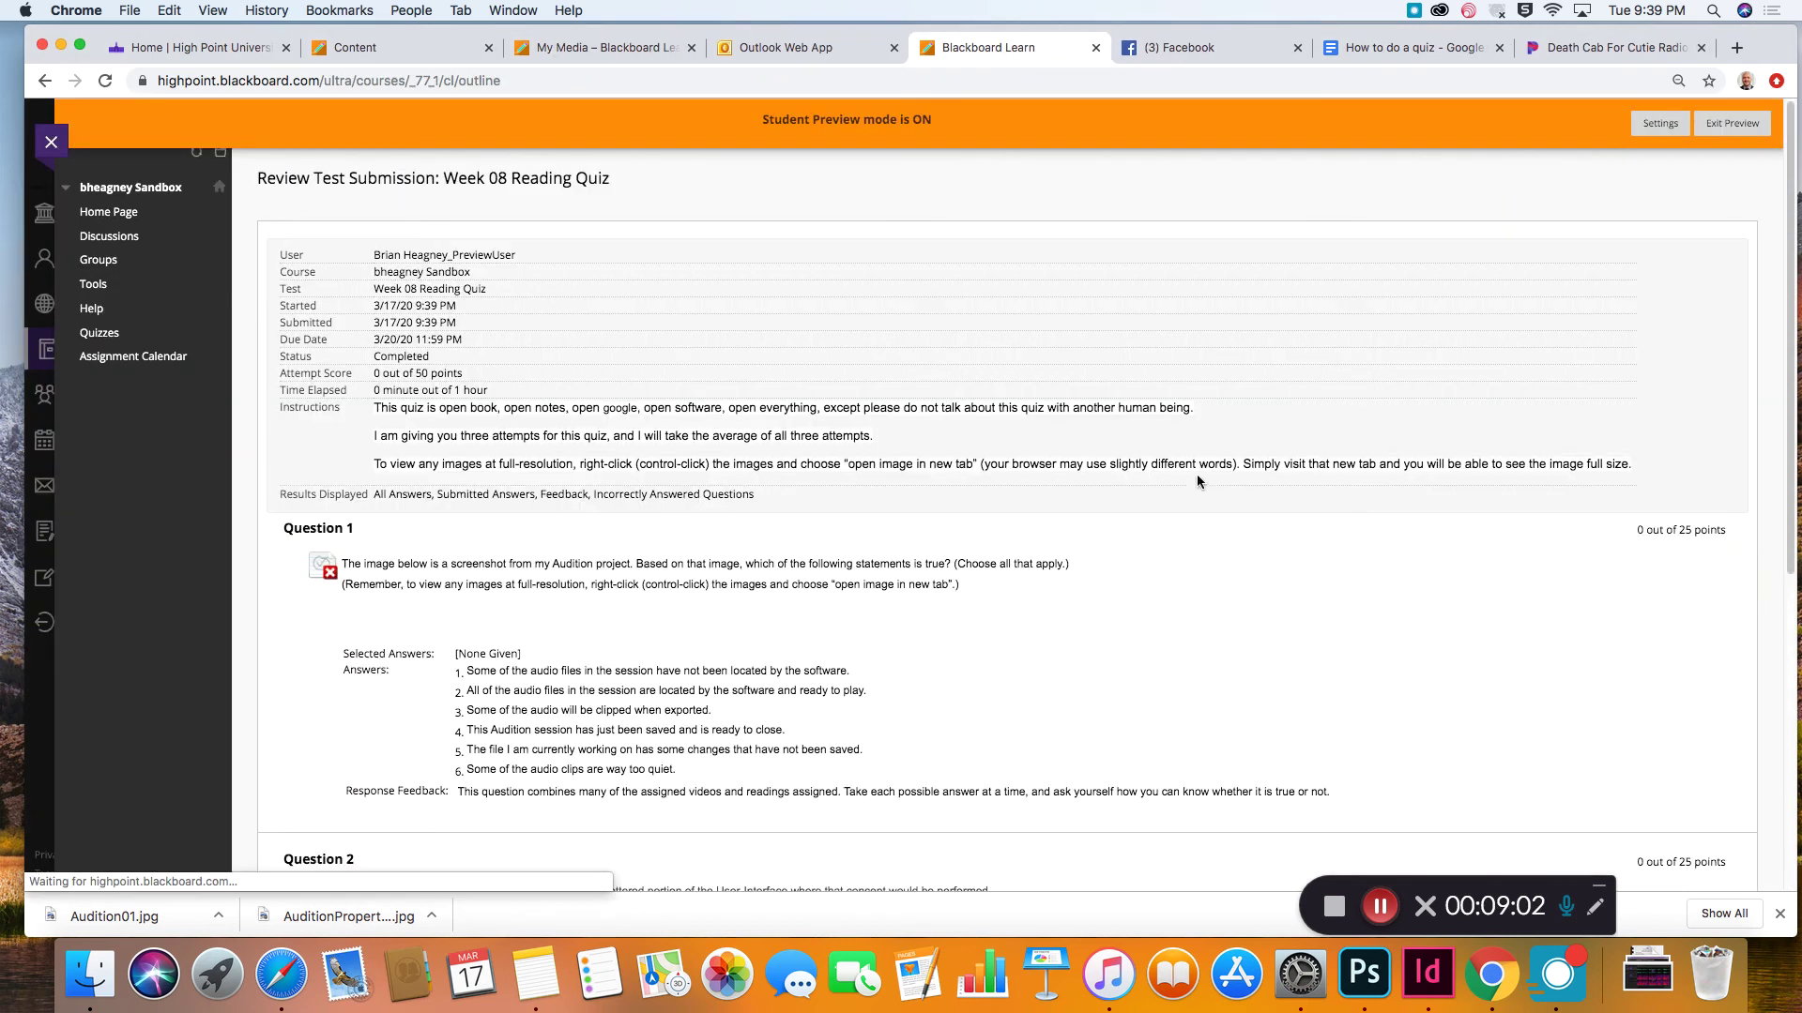
# Step: Exit the student preview and open the course's Full Grade Center
pyautogui.click(1732, 124)
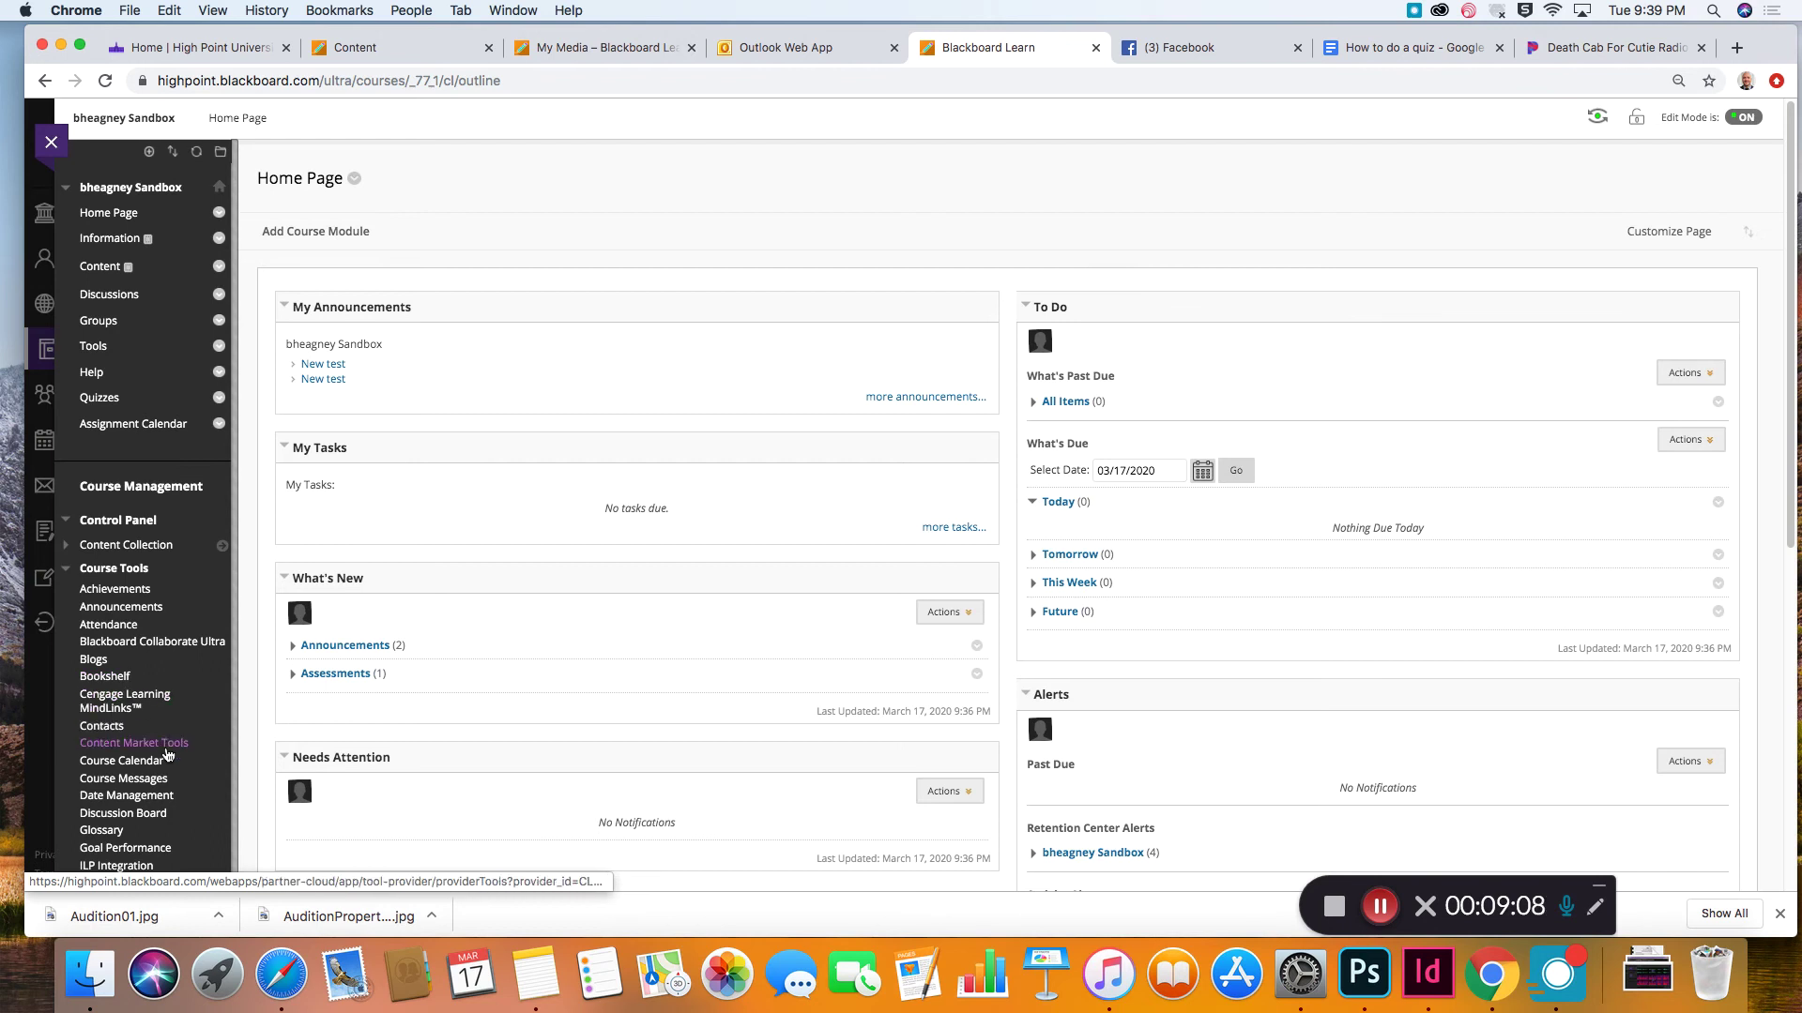
pyautogui.scroll(-10, 202, 678)
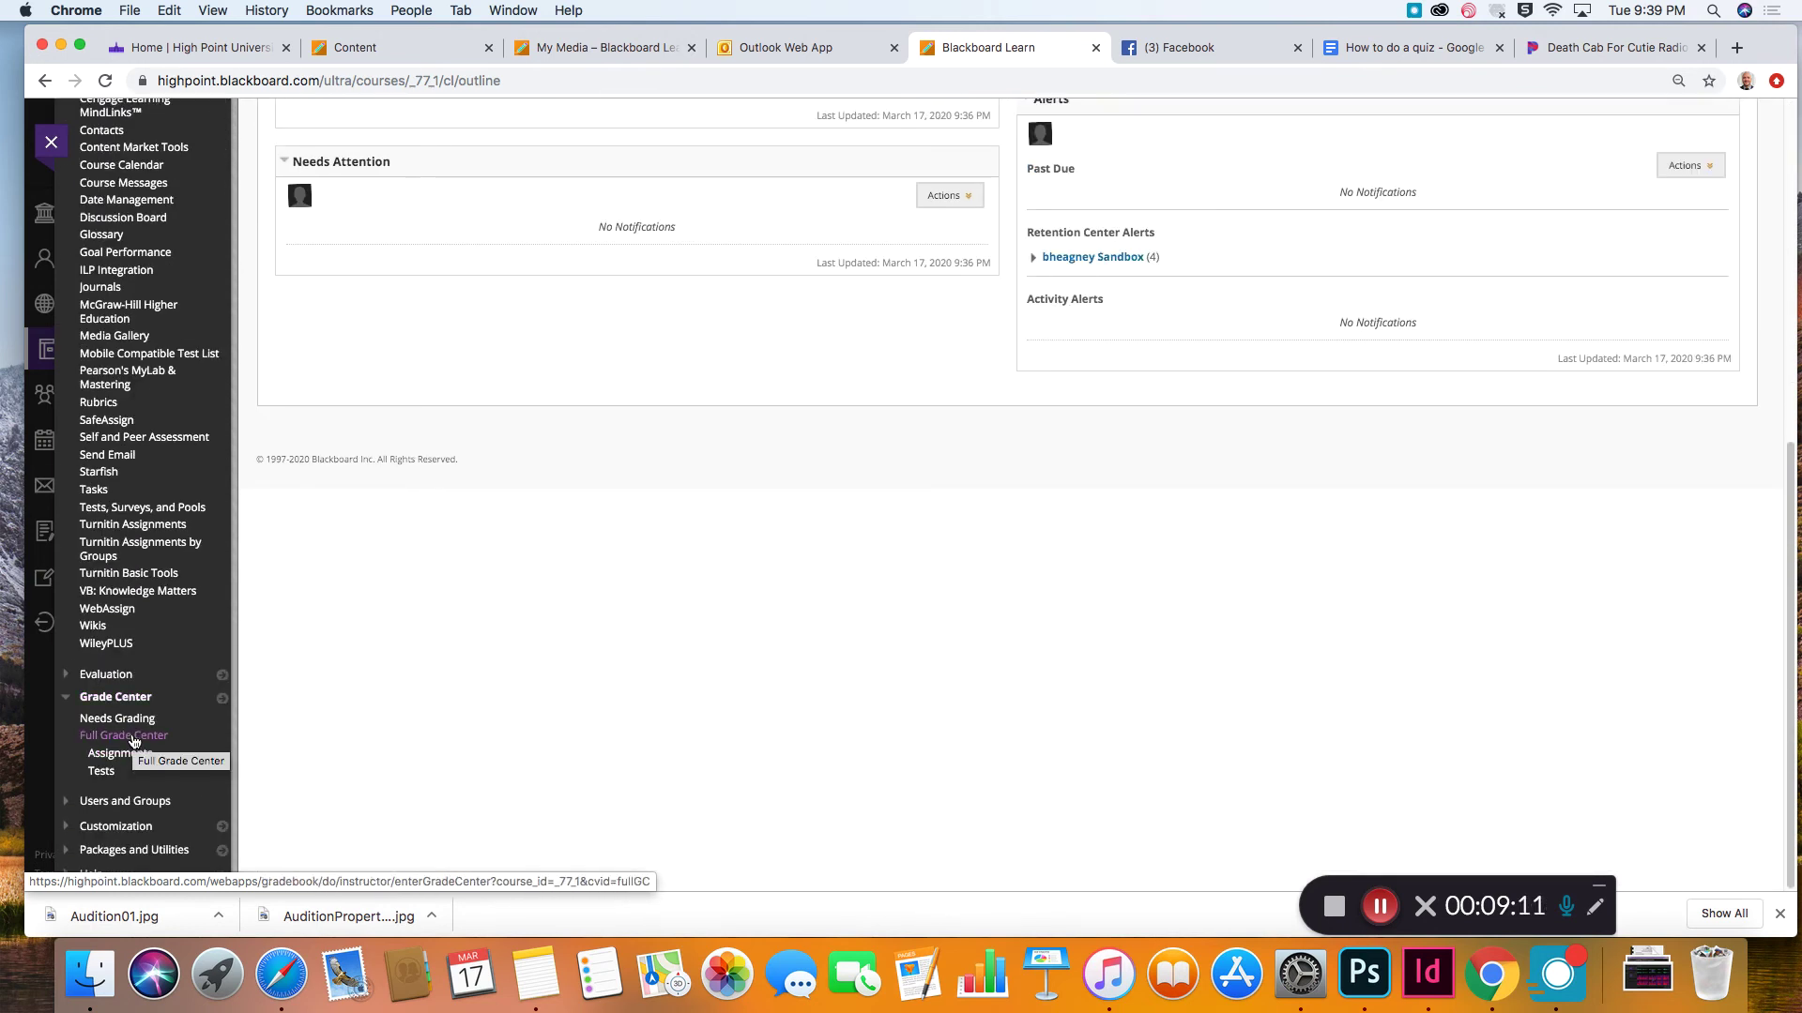
pyautogui.click(134, 738)
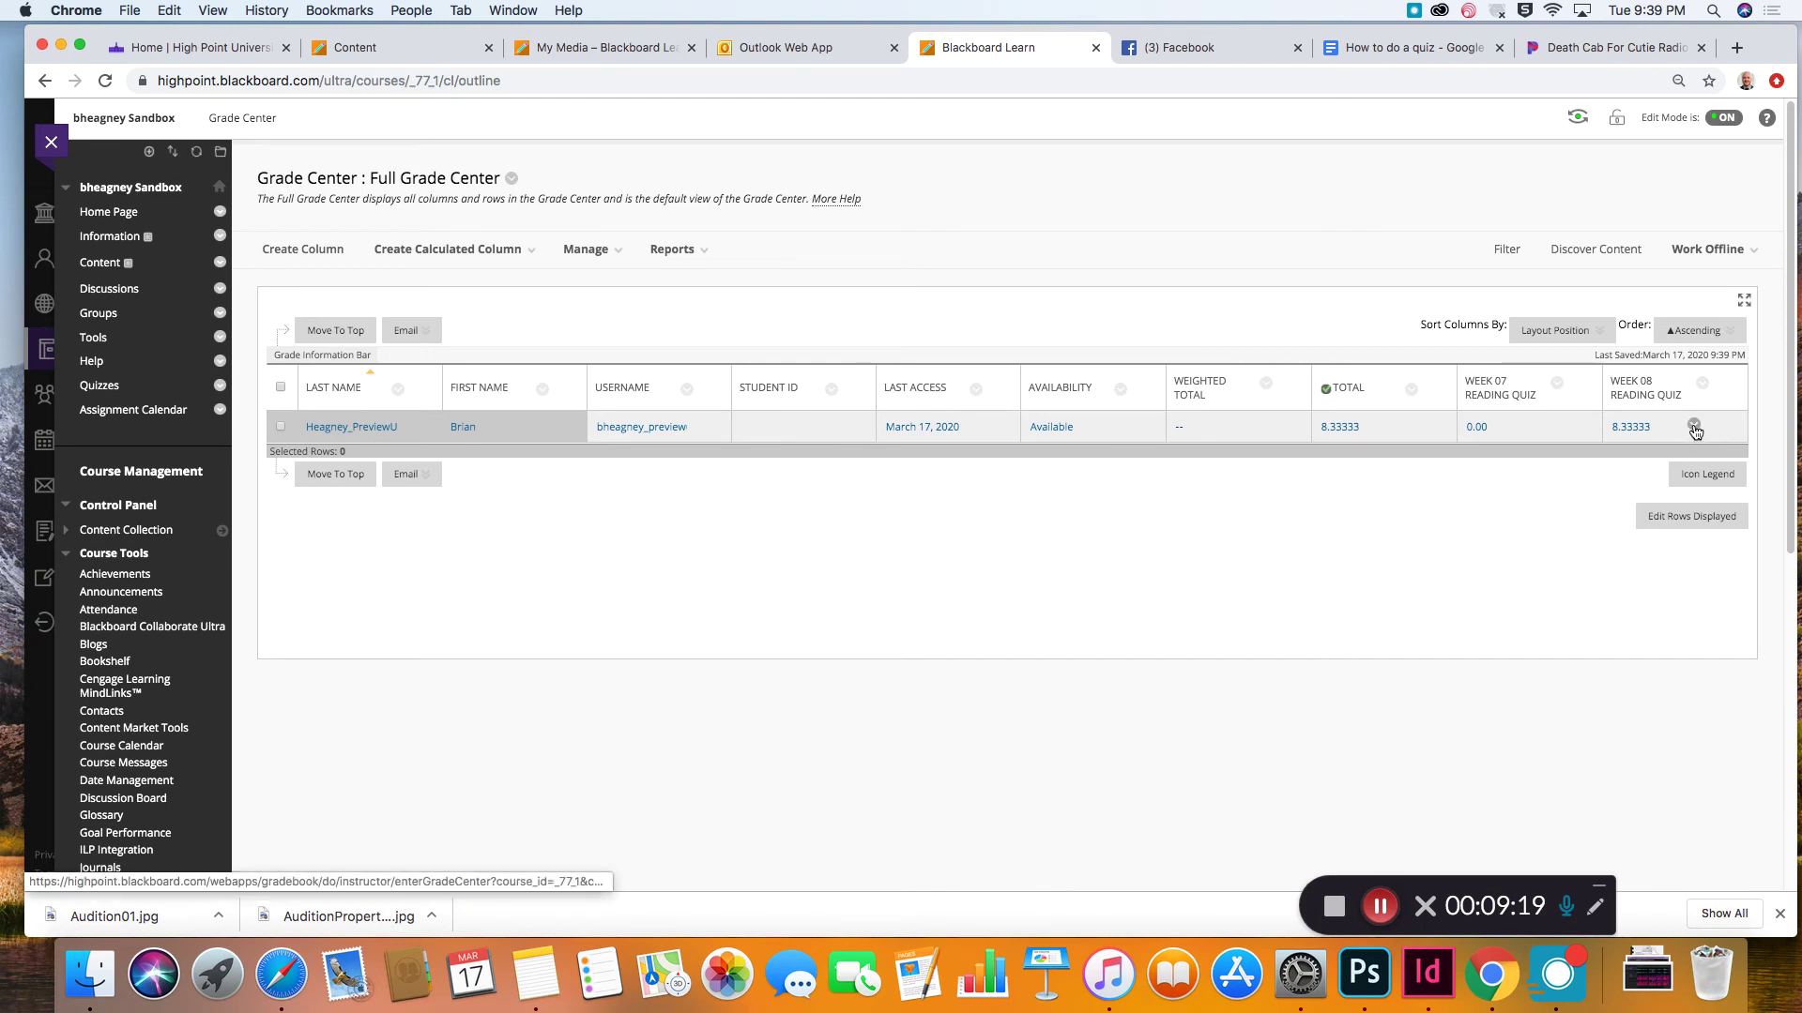
# Step: Open the preview student's grade details for the Week 08 Reading Quiz and look over the scores of the individual attempts
pyautogui.click(1695, 428)
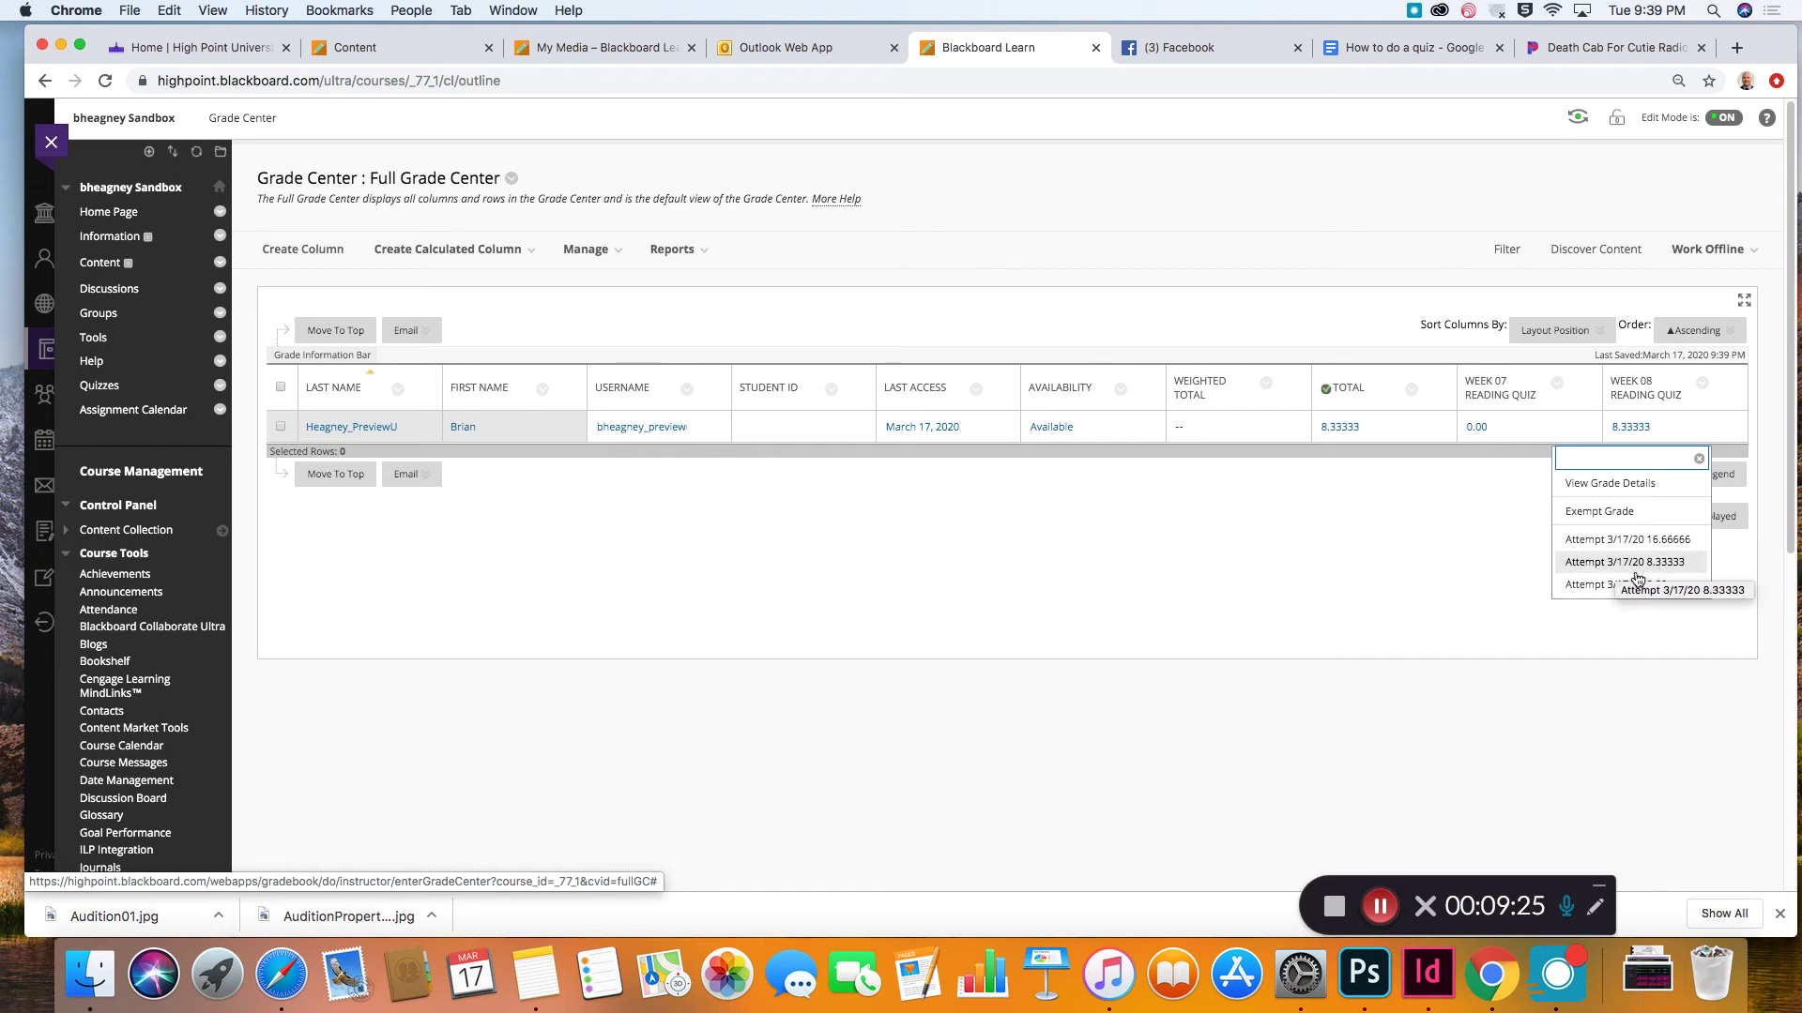
pyautogui.click(1613, 486)
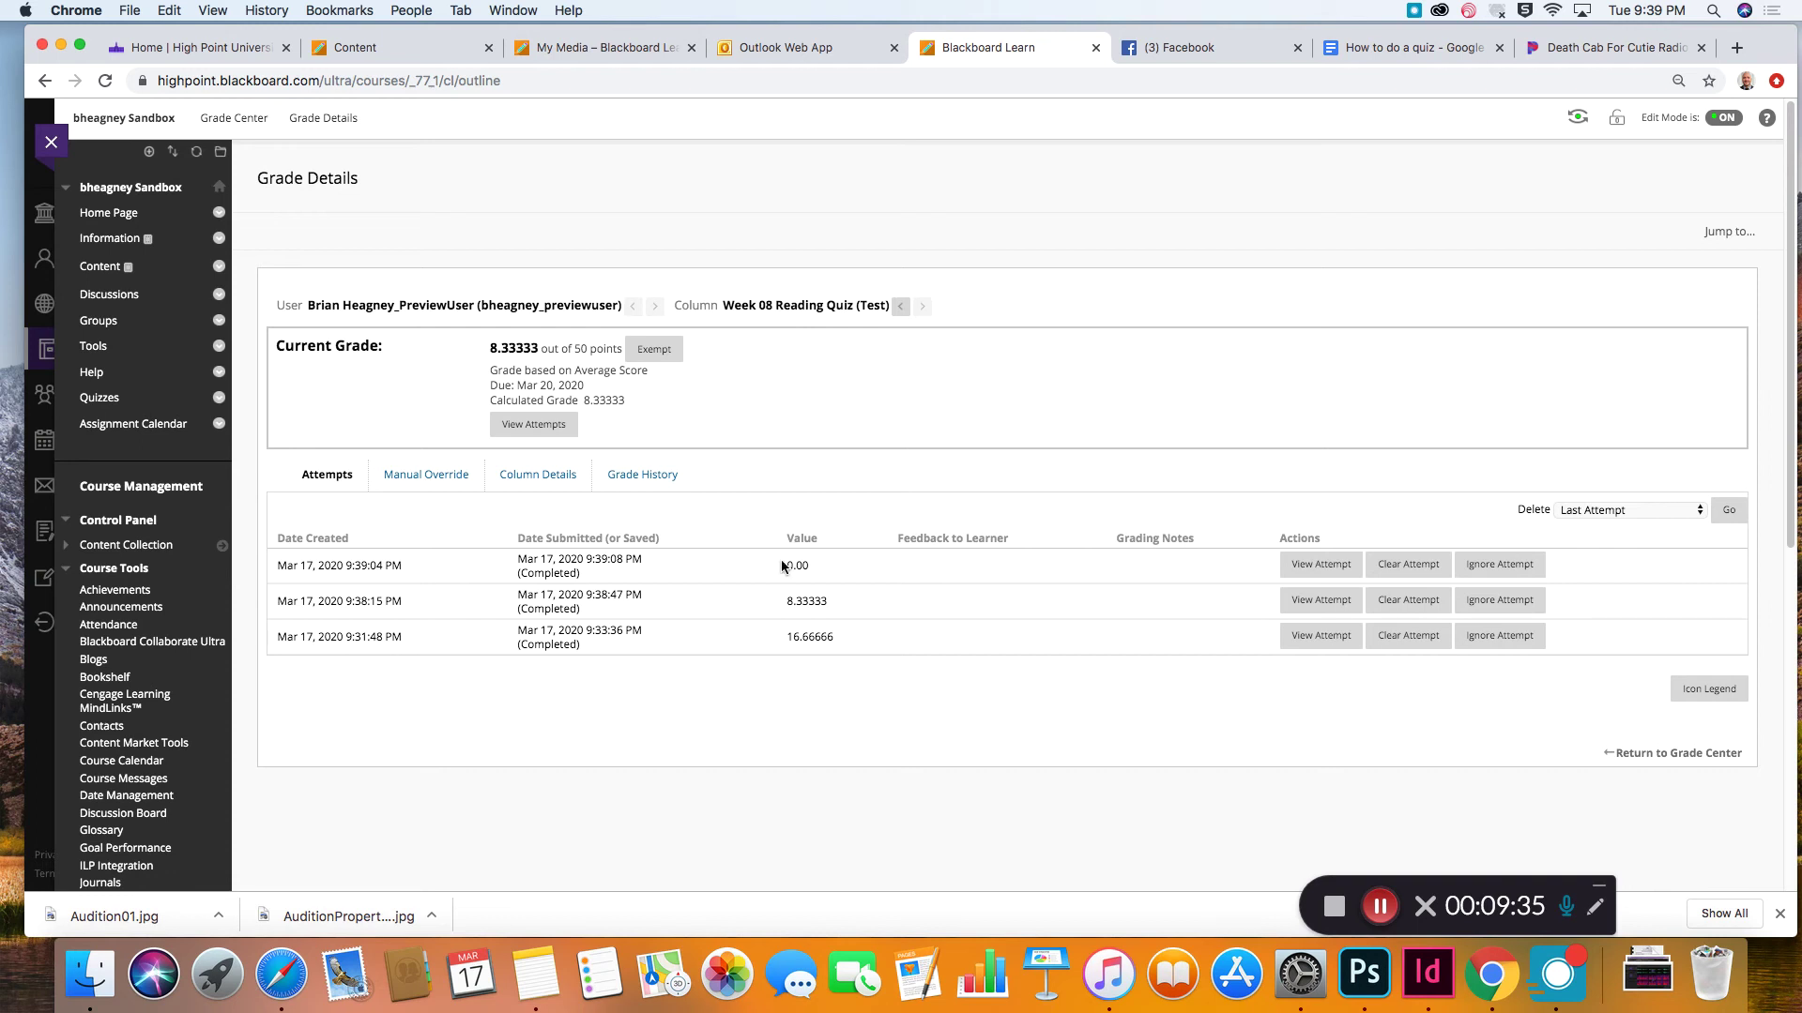
pyautogui.moveTo(835, 638); pyautogui.dragTo(783, 602)
pyautogui.click(828, 602)
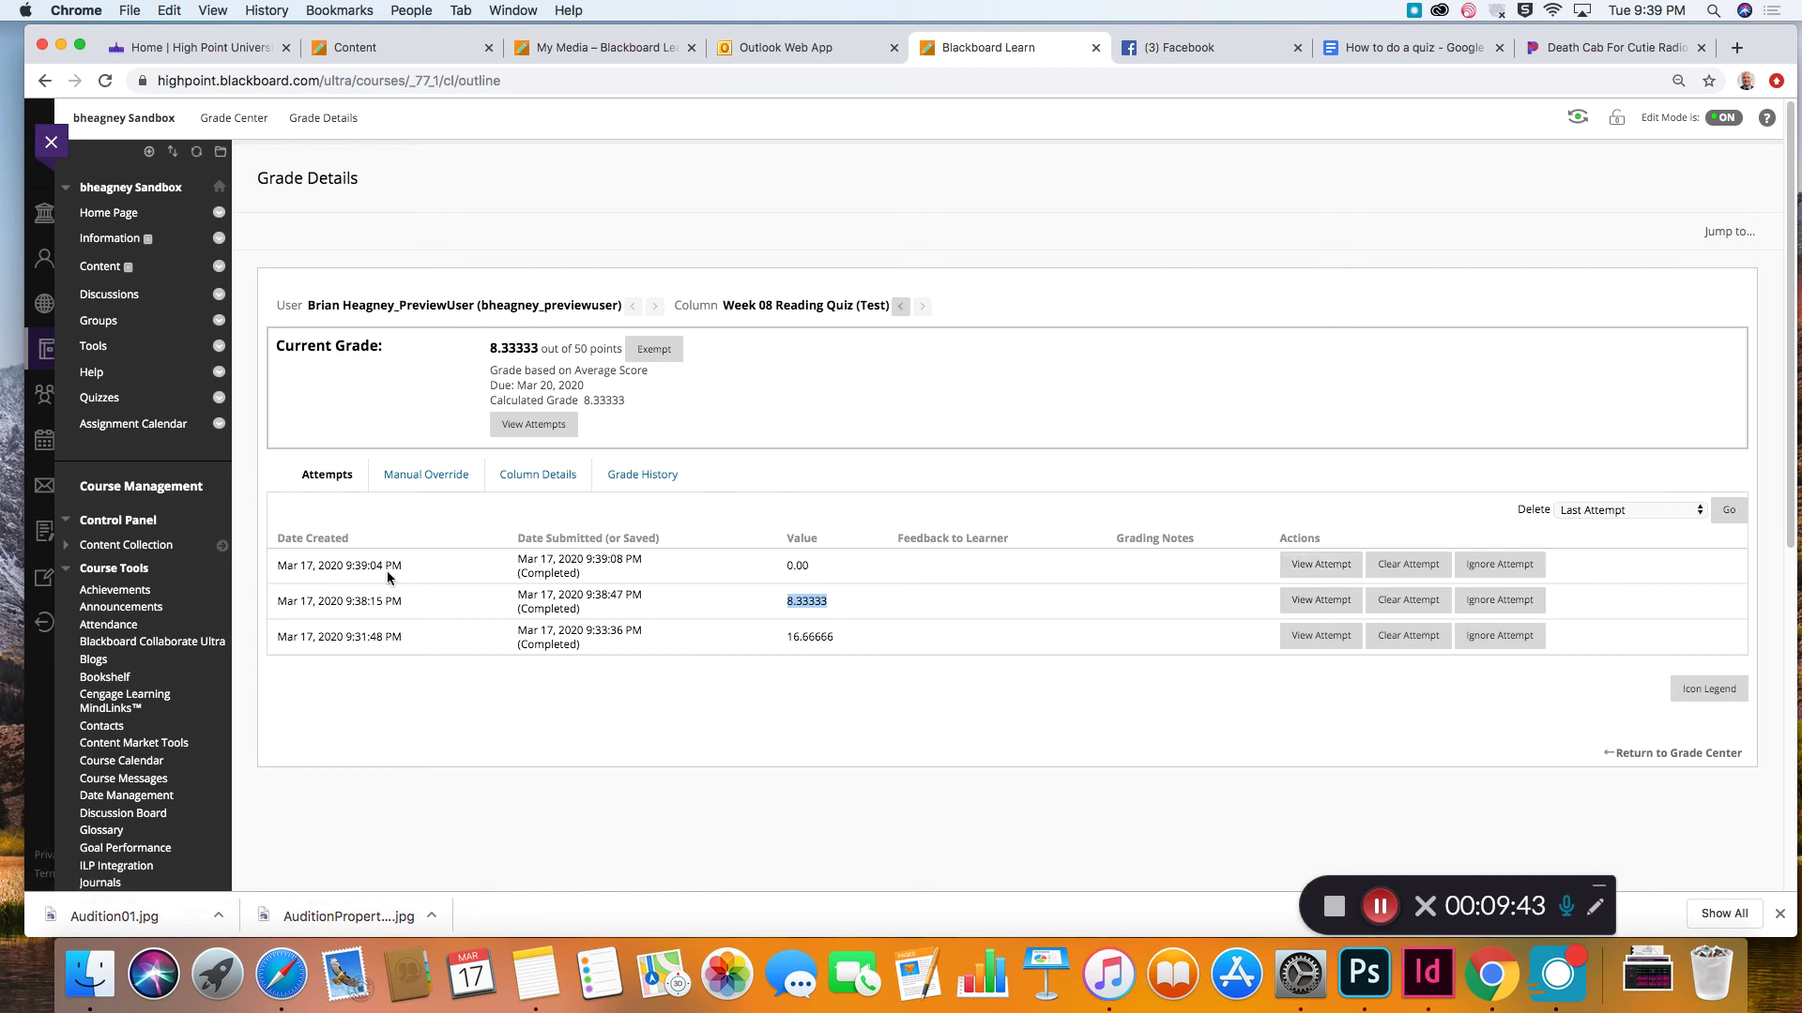
# Step: Open the most recent quiz attempt and expand its test information to check the attempt score
pyautogui.click(1305, 565)
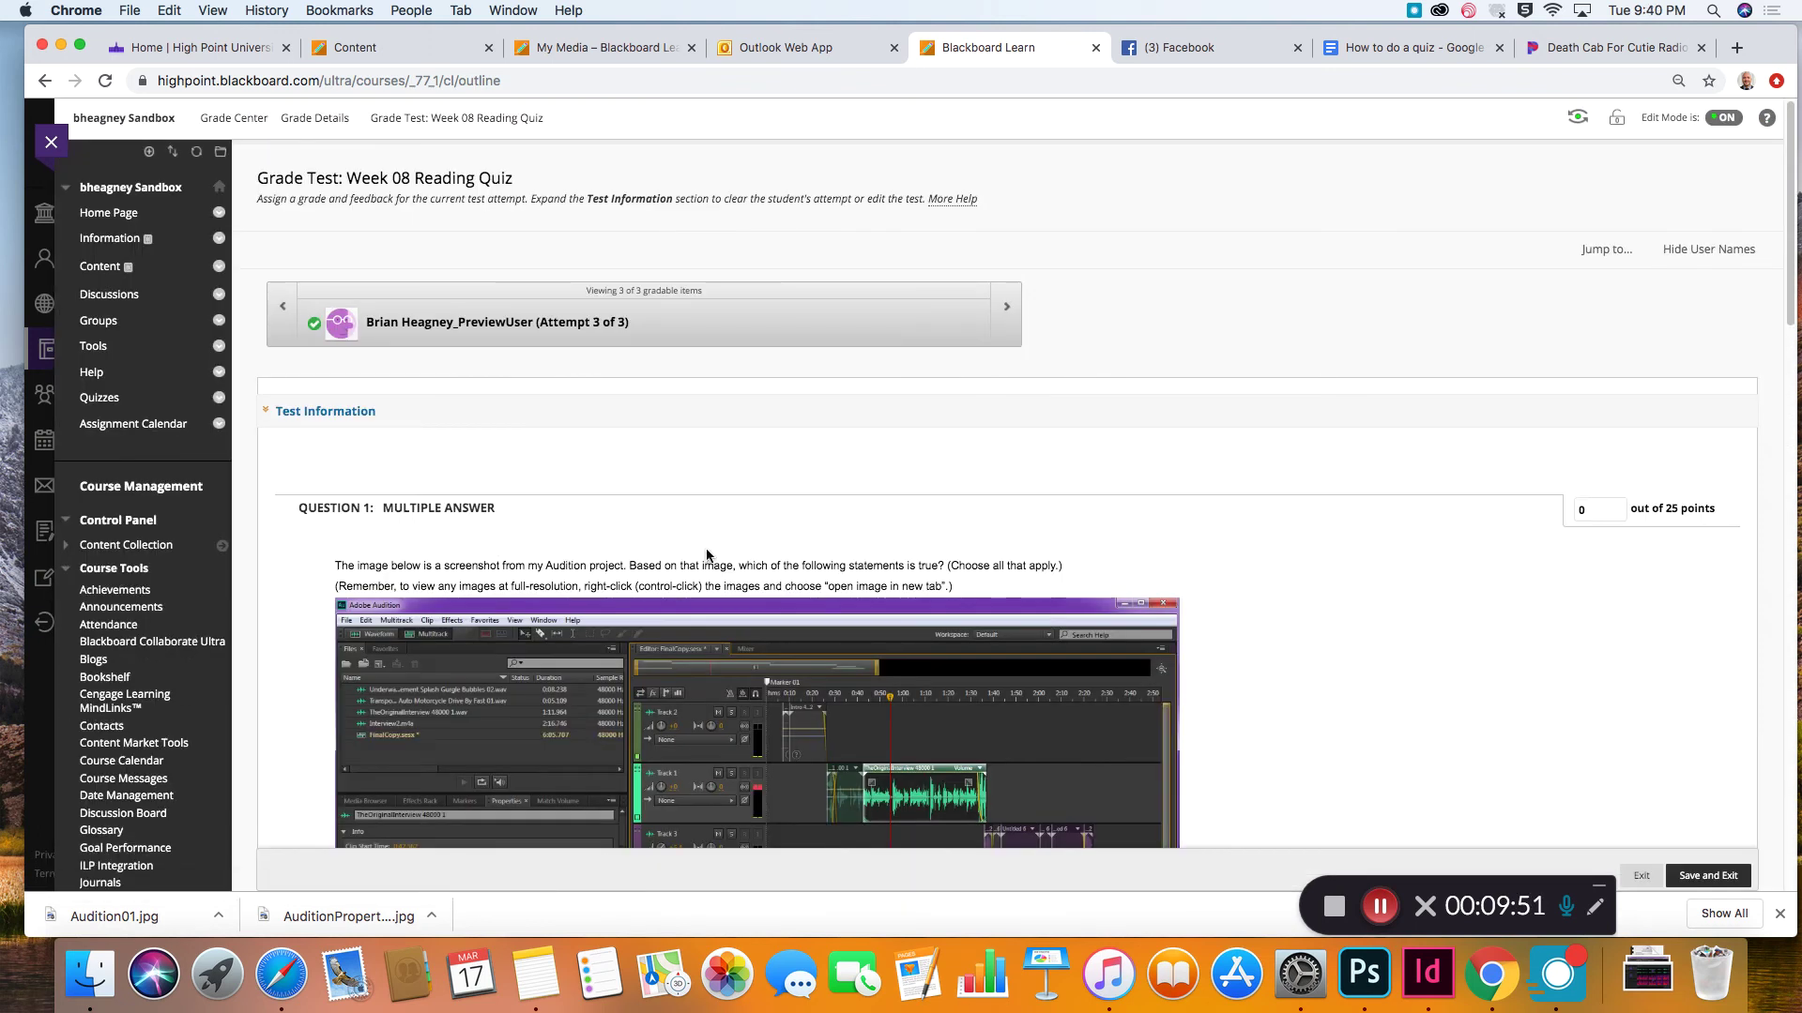
pyautogui.click(276, 413)
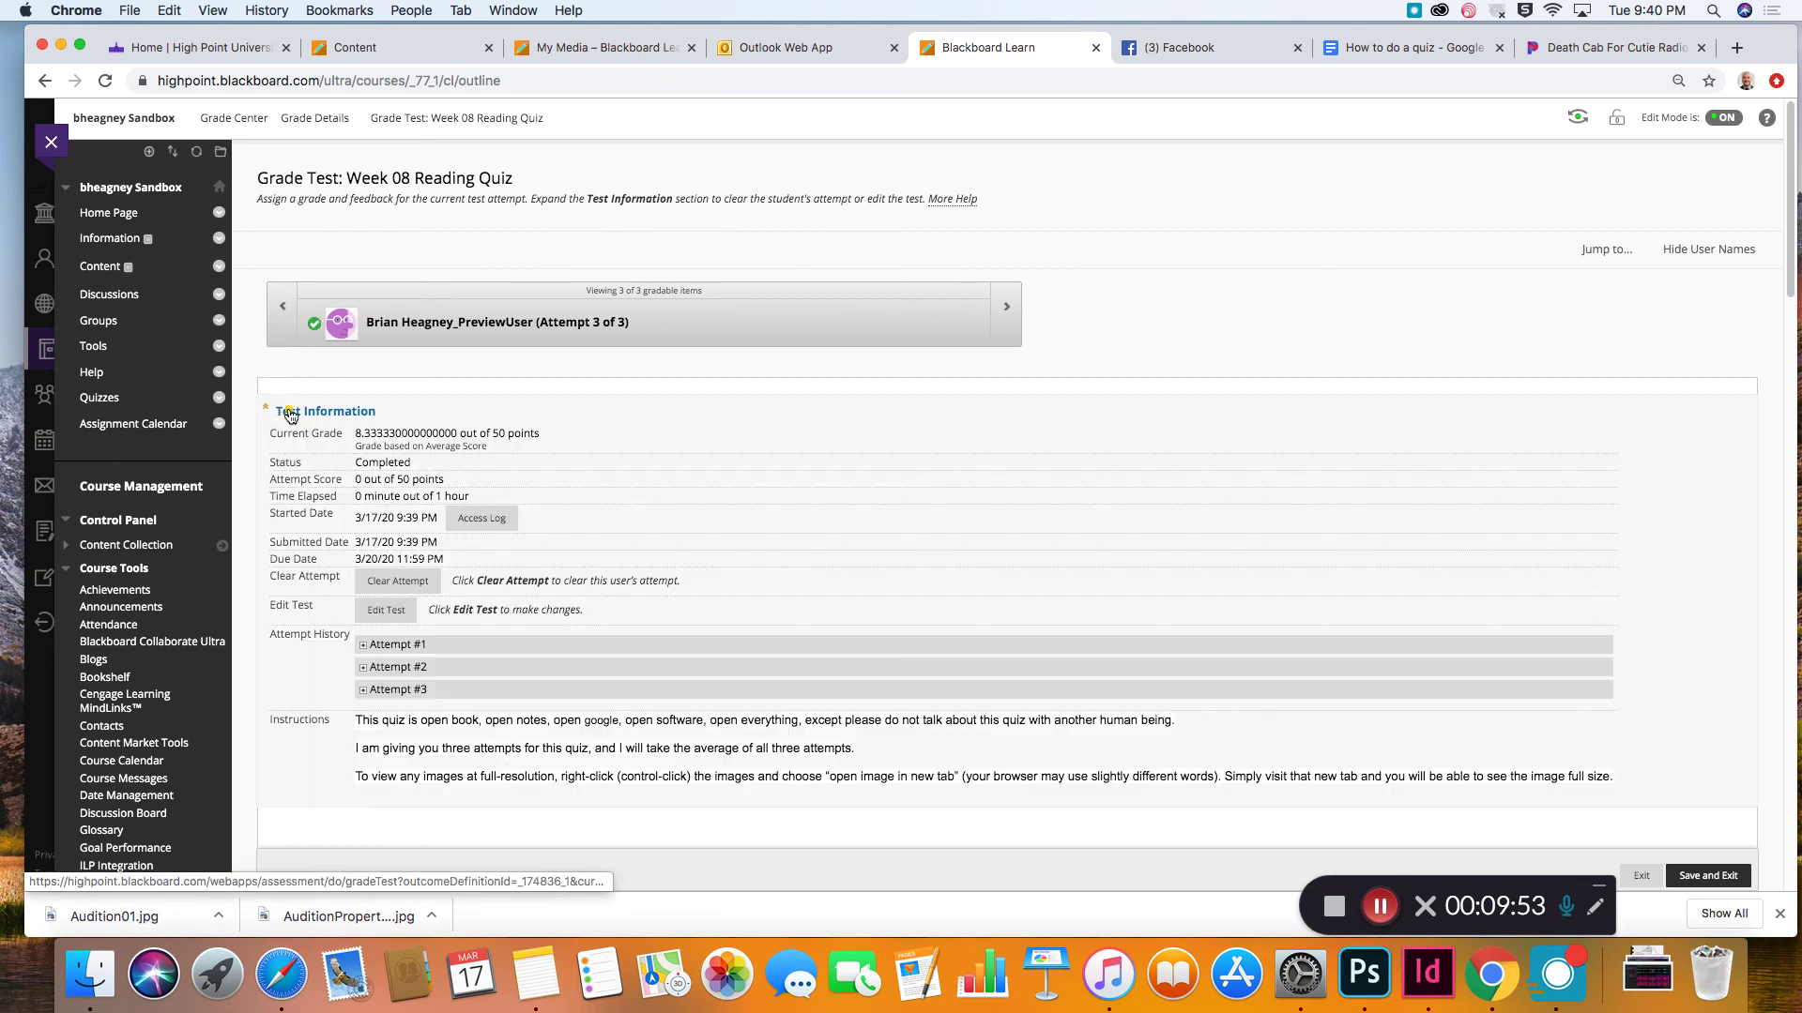
pyautogui.moveTo(356, 496)
pyautogui.mouseDown()
pyautogui.moveTo(471, 499)
pyautogui.moveTo(341, 478)
pyautogui.mouseUp()
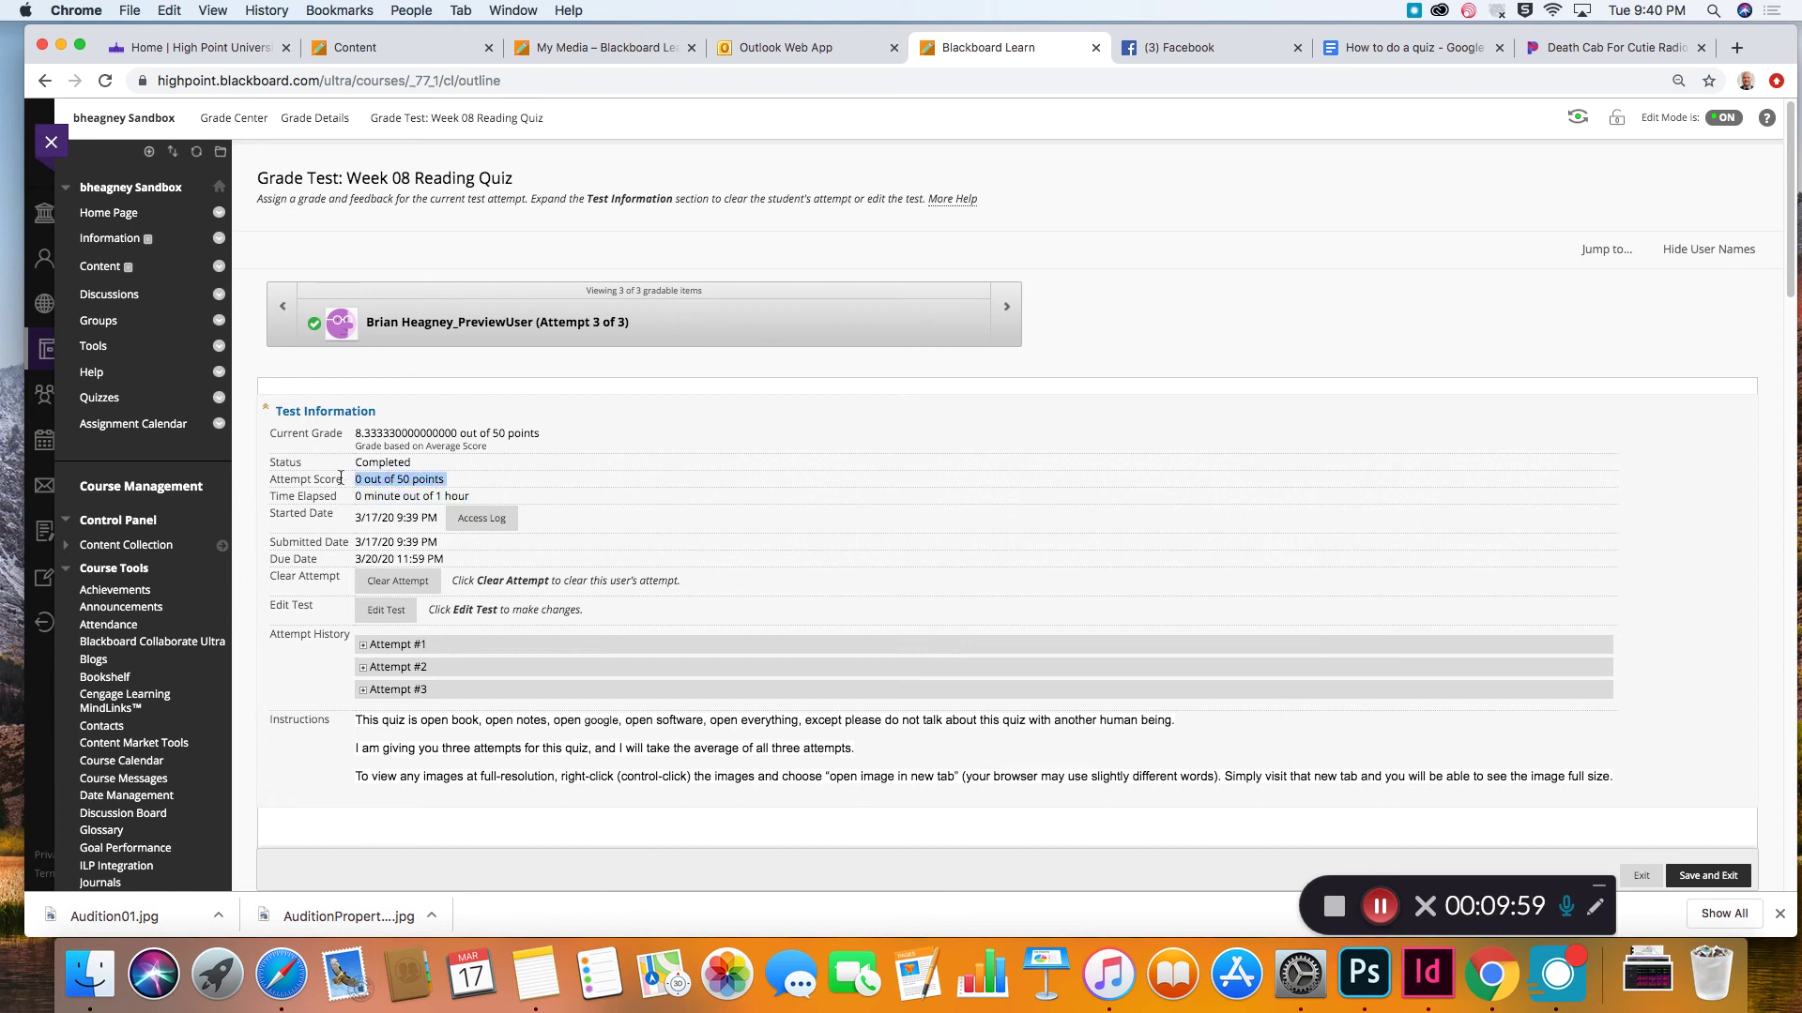
# Step: Review the attempt's answers to both questions and its feedback and notes area, then save and exit the attempt
pyautogui.scroll(-10, 831, 685)
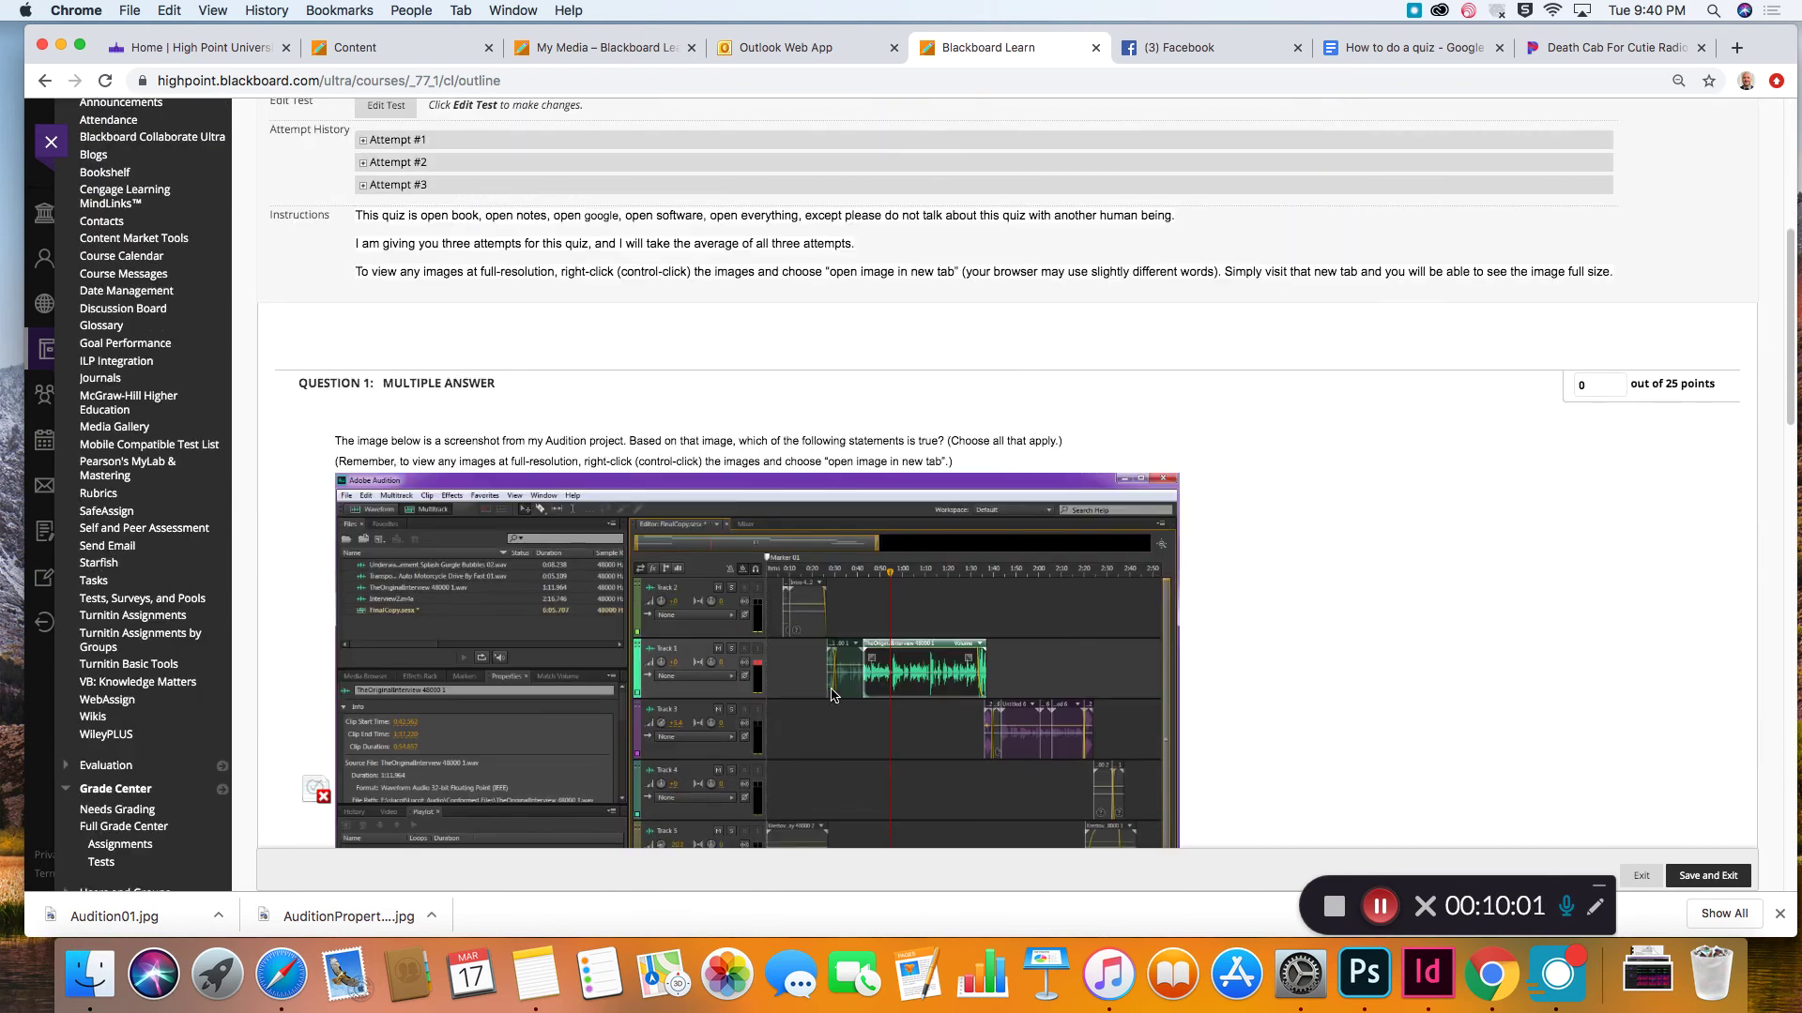
pyautogui.scroll(-13, 1556, 391)
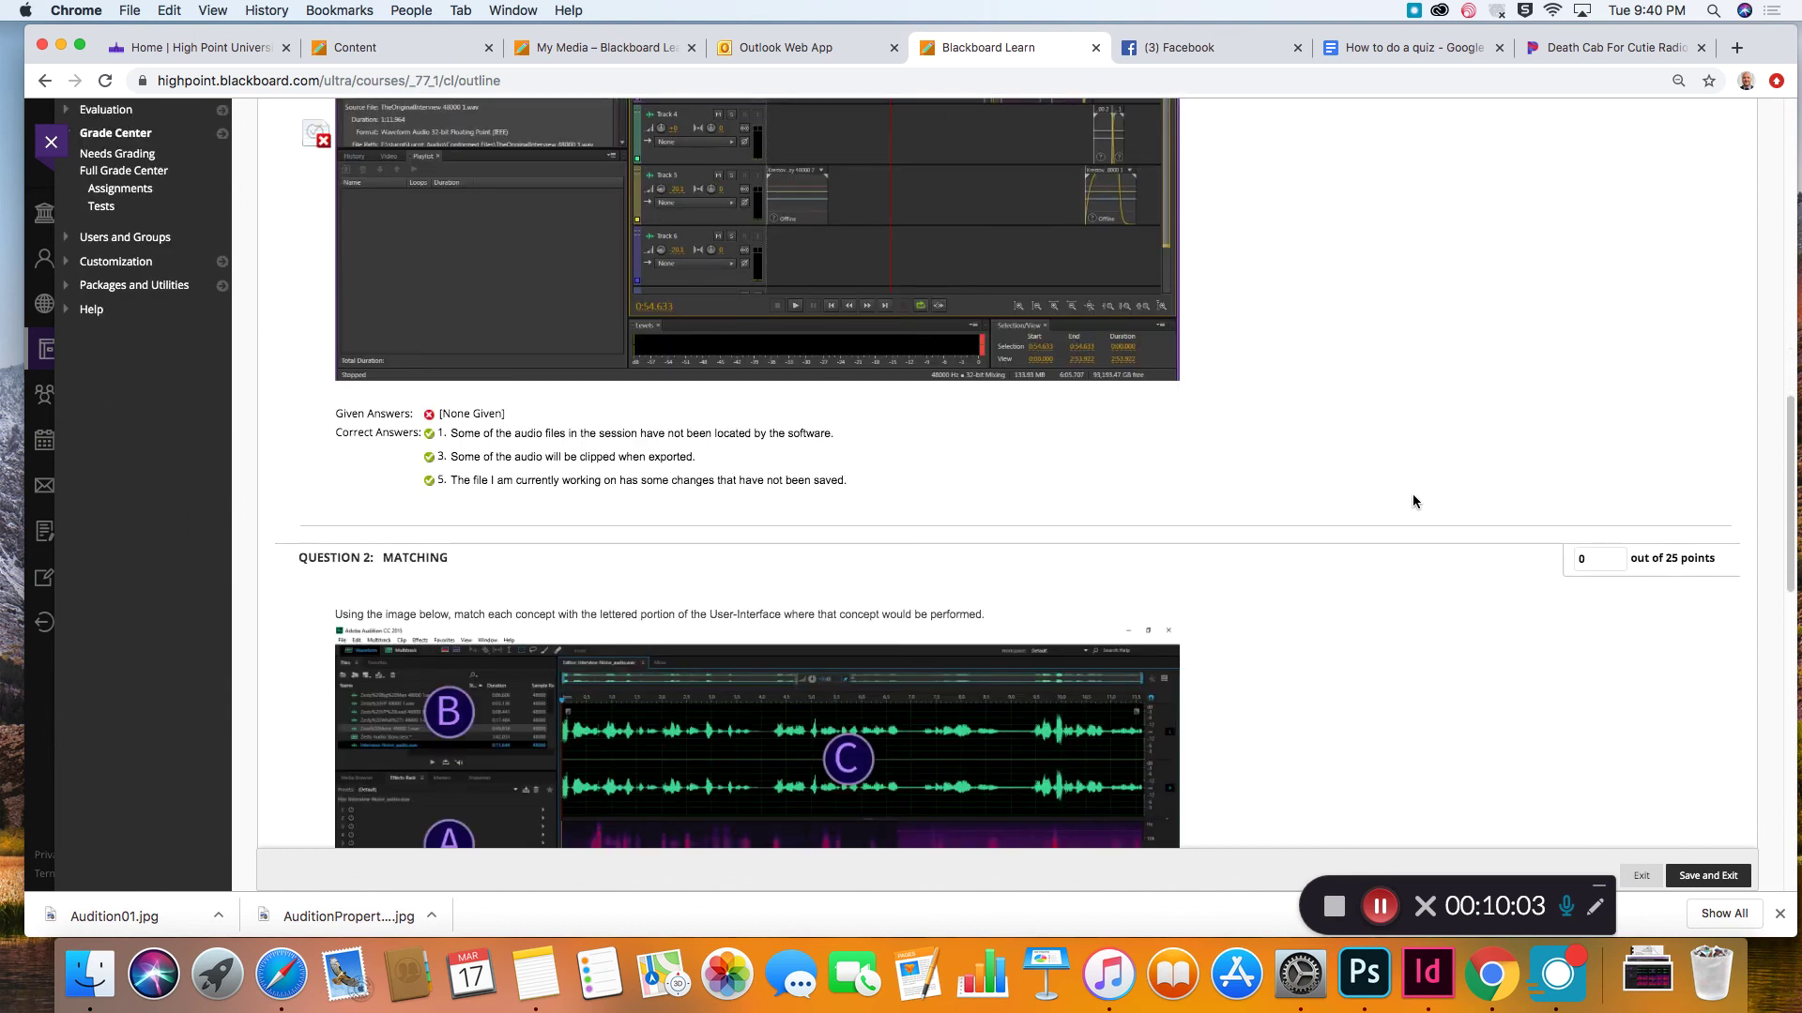
pyautogui.moveTo(512, 421)
pyautogui.mouseDown()
pyautogui.moveTo(480, 414)
pyautogui.moveTo(518, 421)
pyautogui.mouseUp()
pyautogui.scroll(-9, 1331, 624)
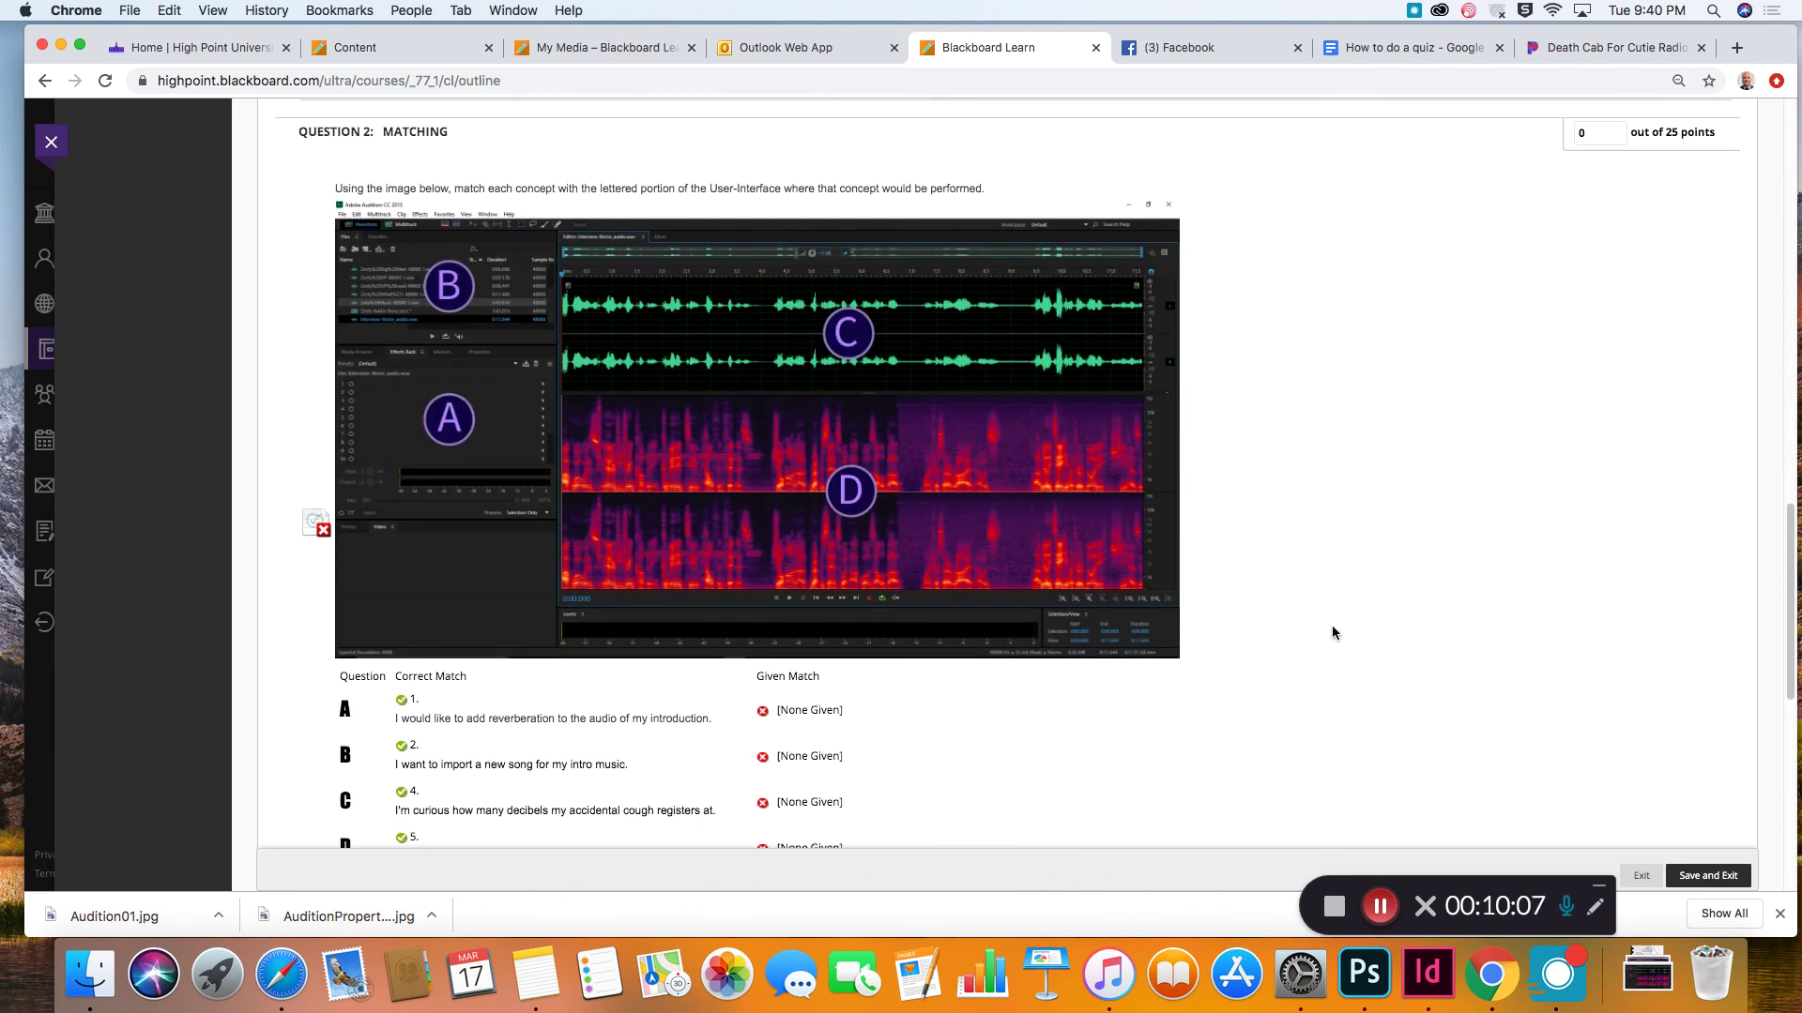
pyautogui.scroll(-8, 865, 653)
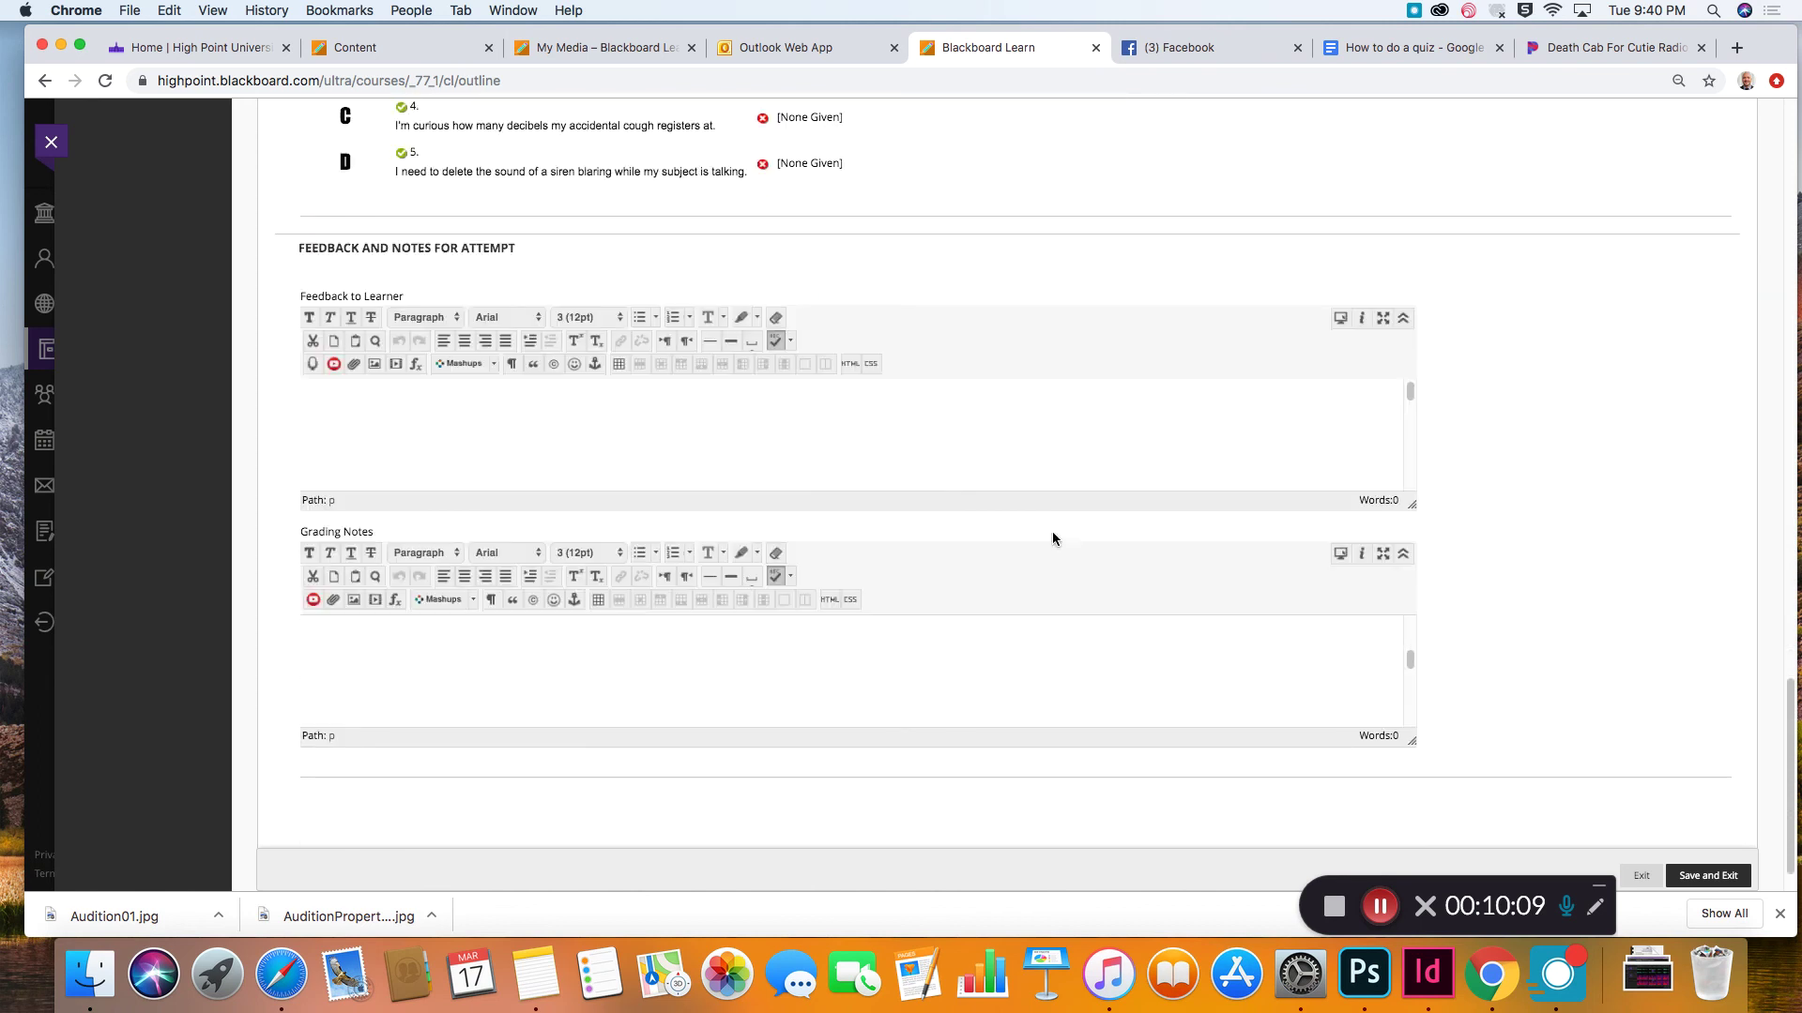
pyautogui.scroll(20, 1015, 573)
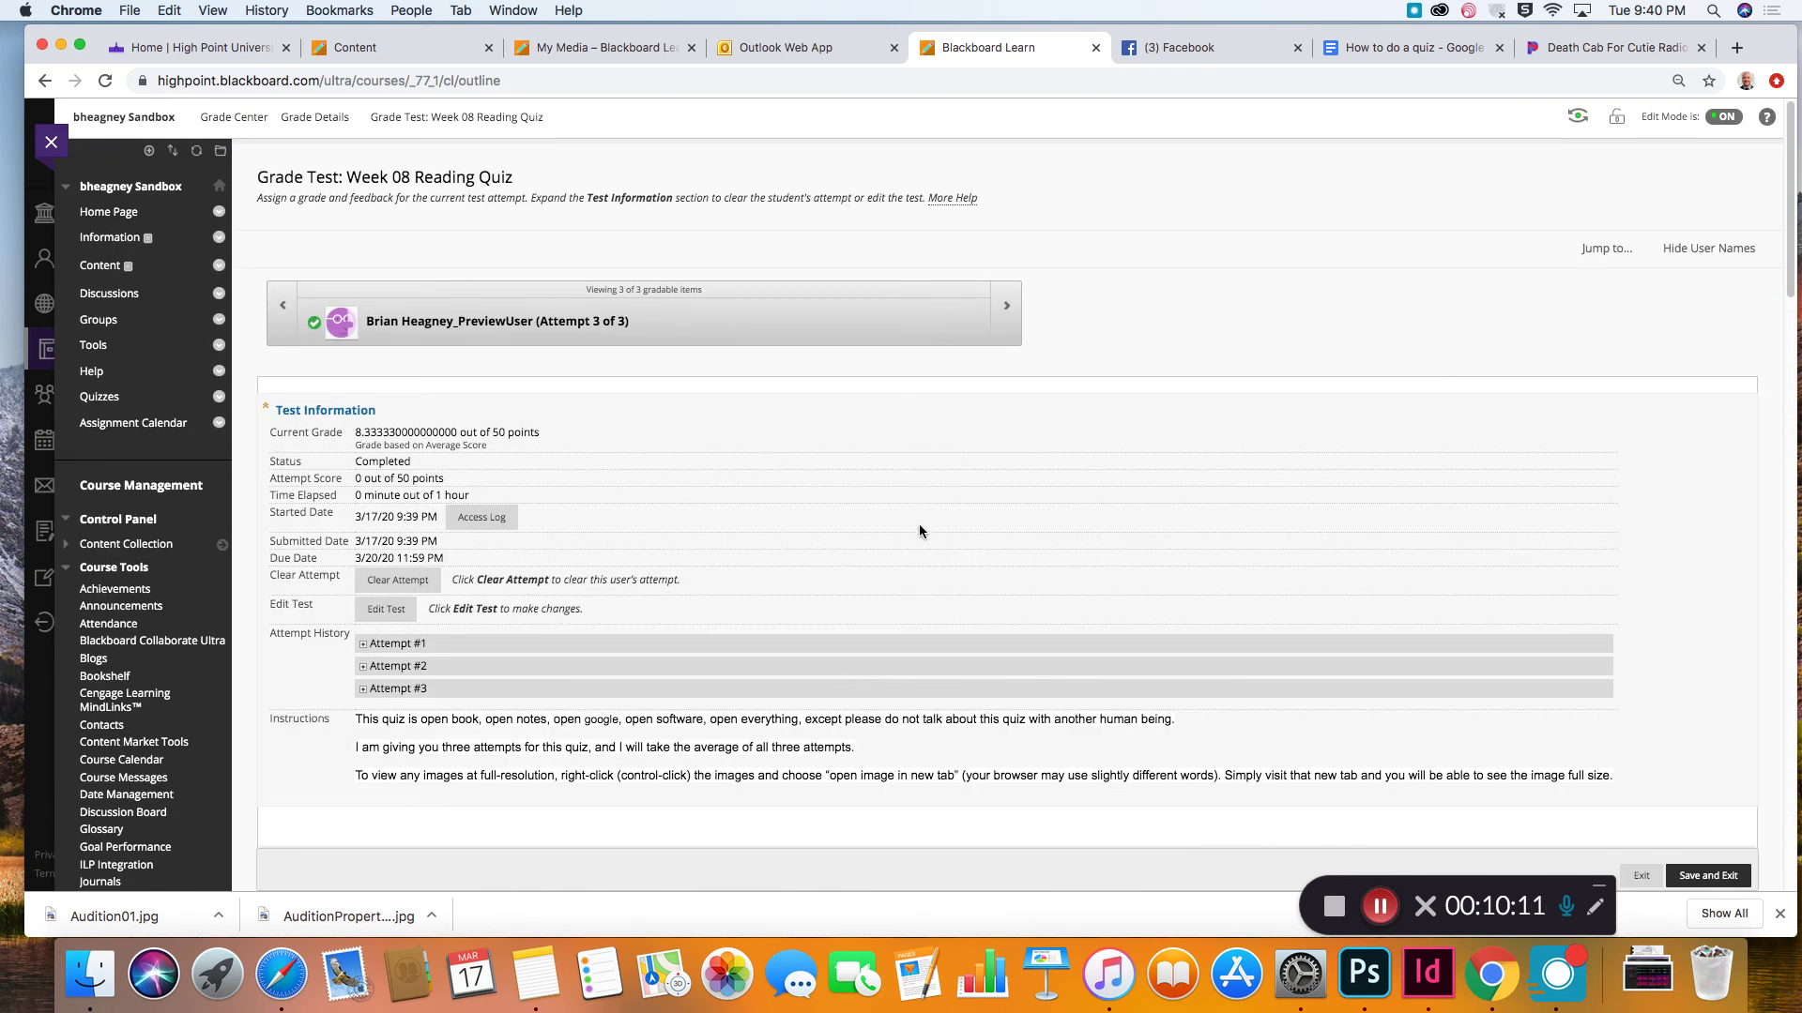
pyautogui.scroll(-15, 1518, 659)
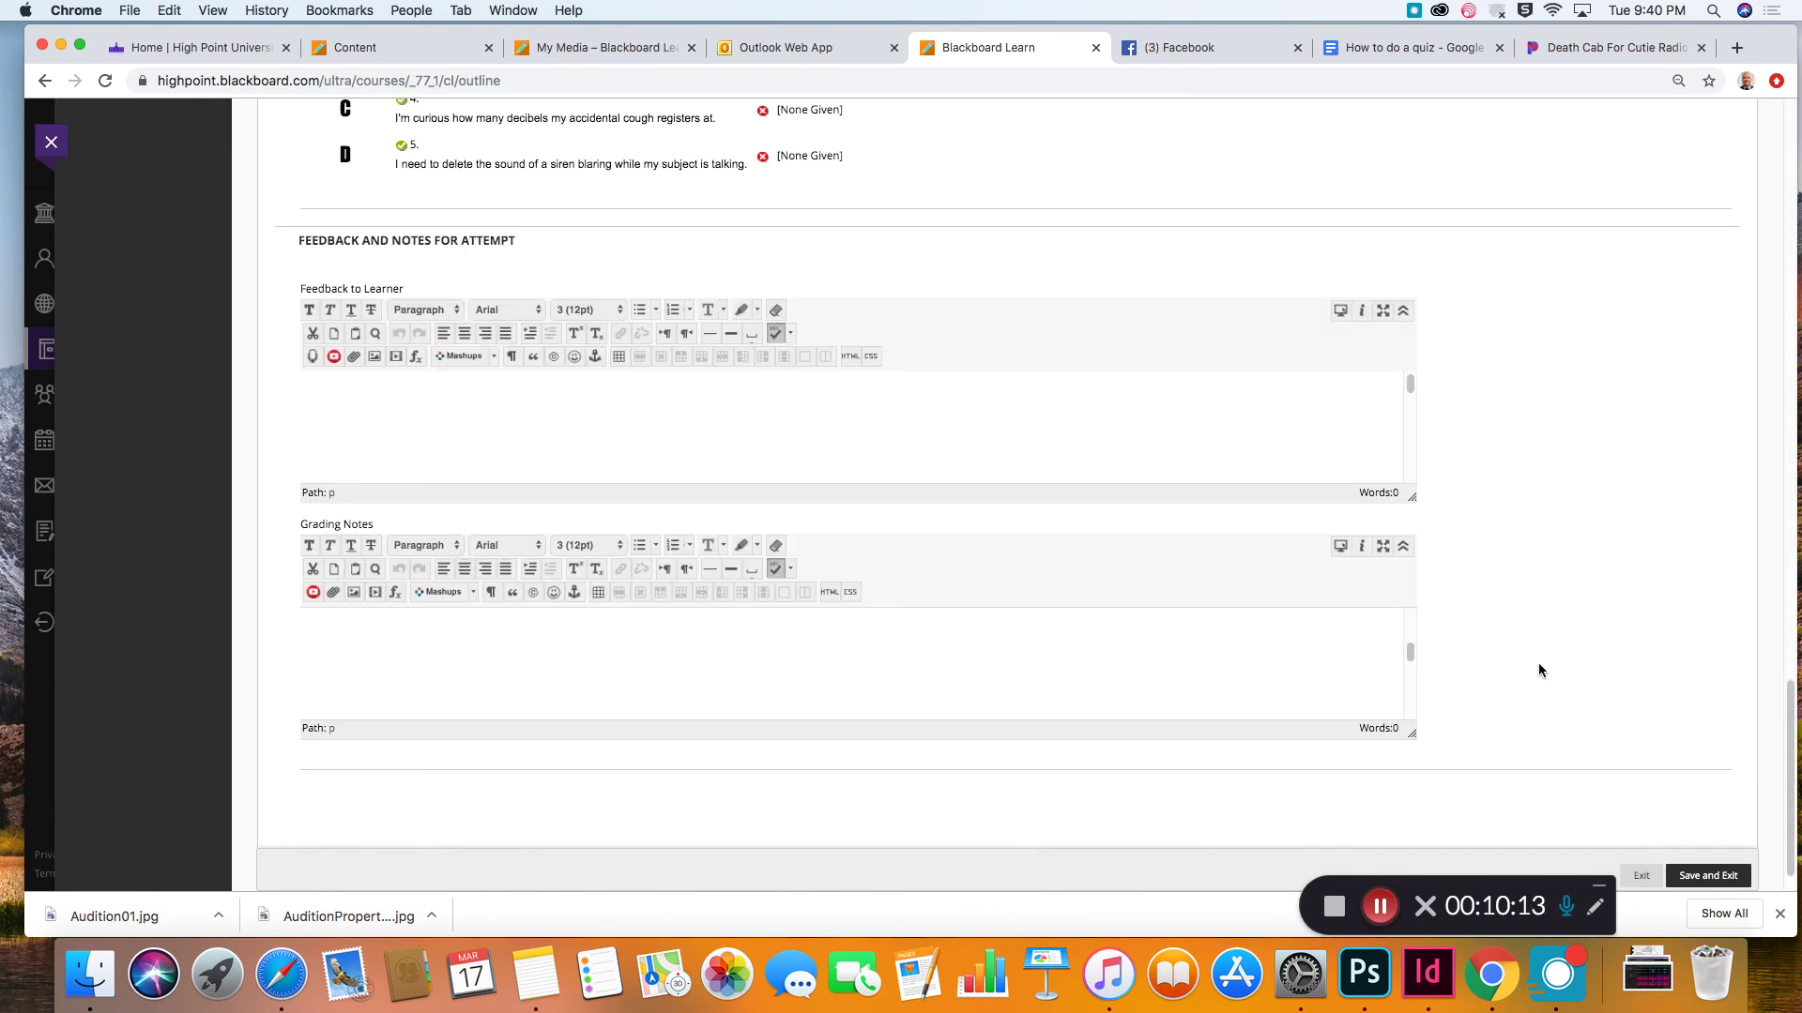
pyautogui.scroll(-1, 1539, 664)
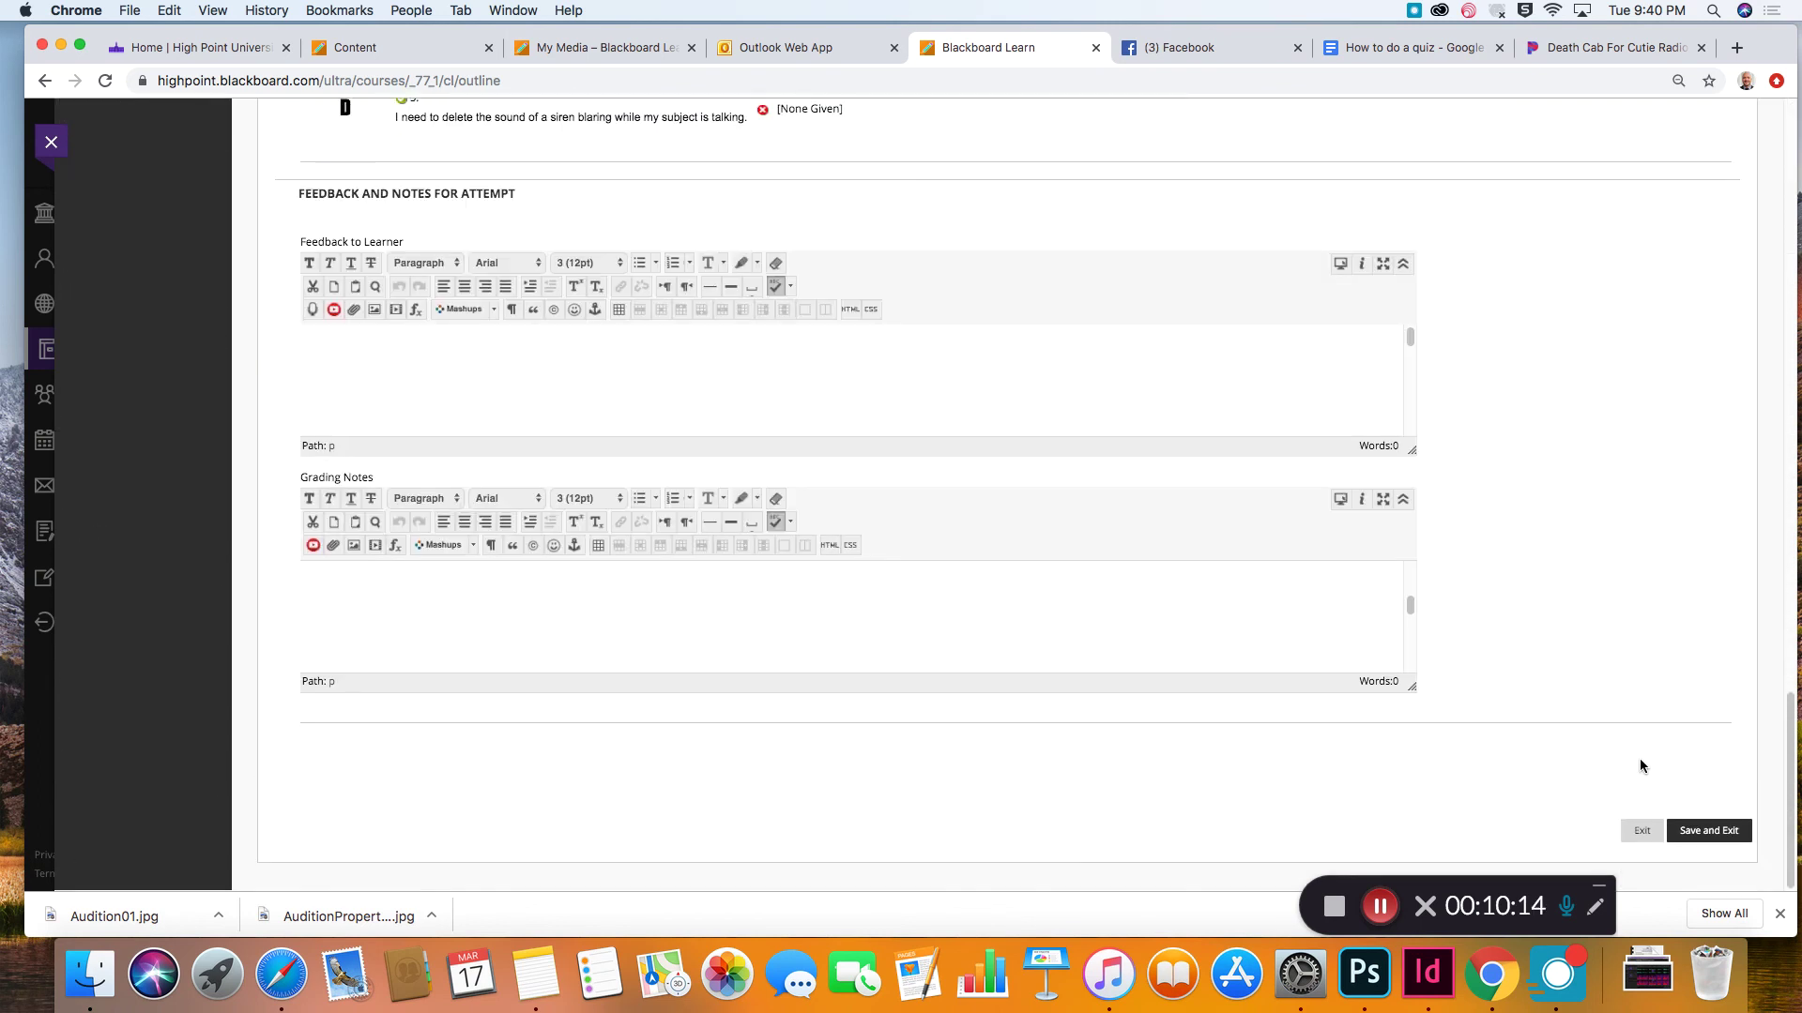
pyautogui.click(1688, 832)
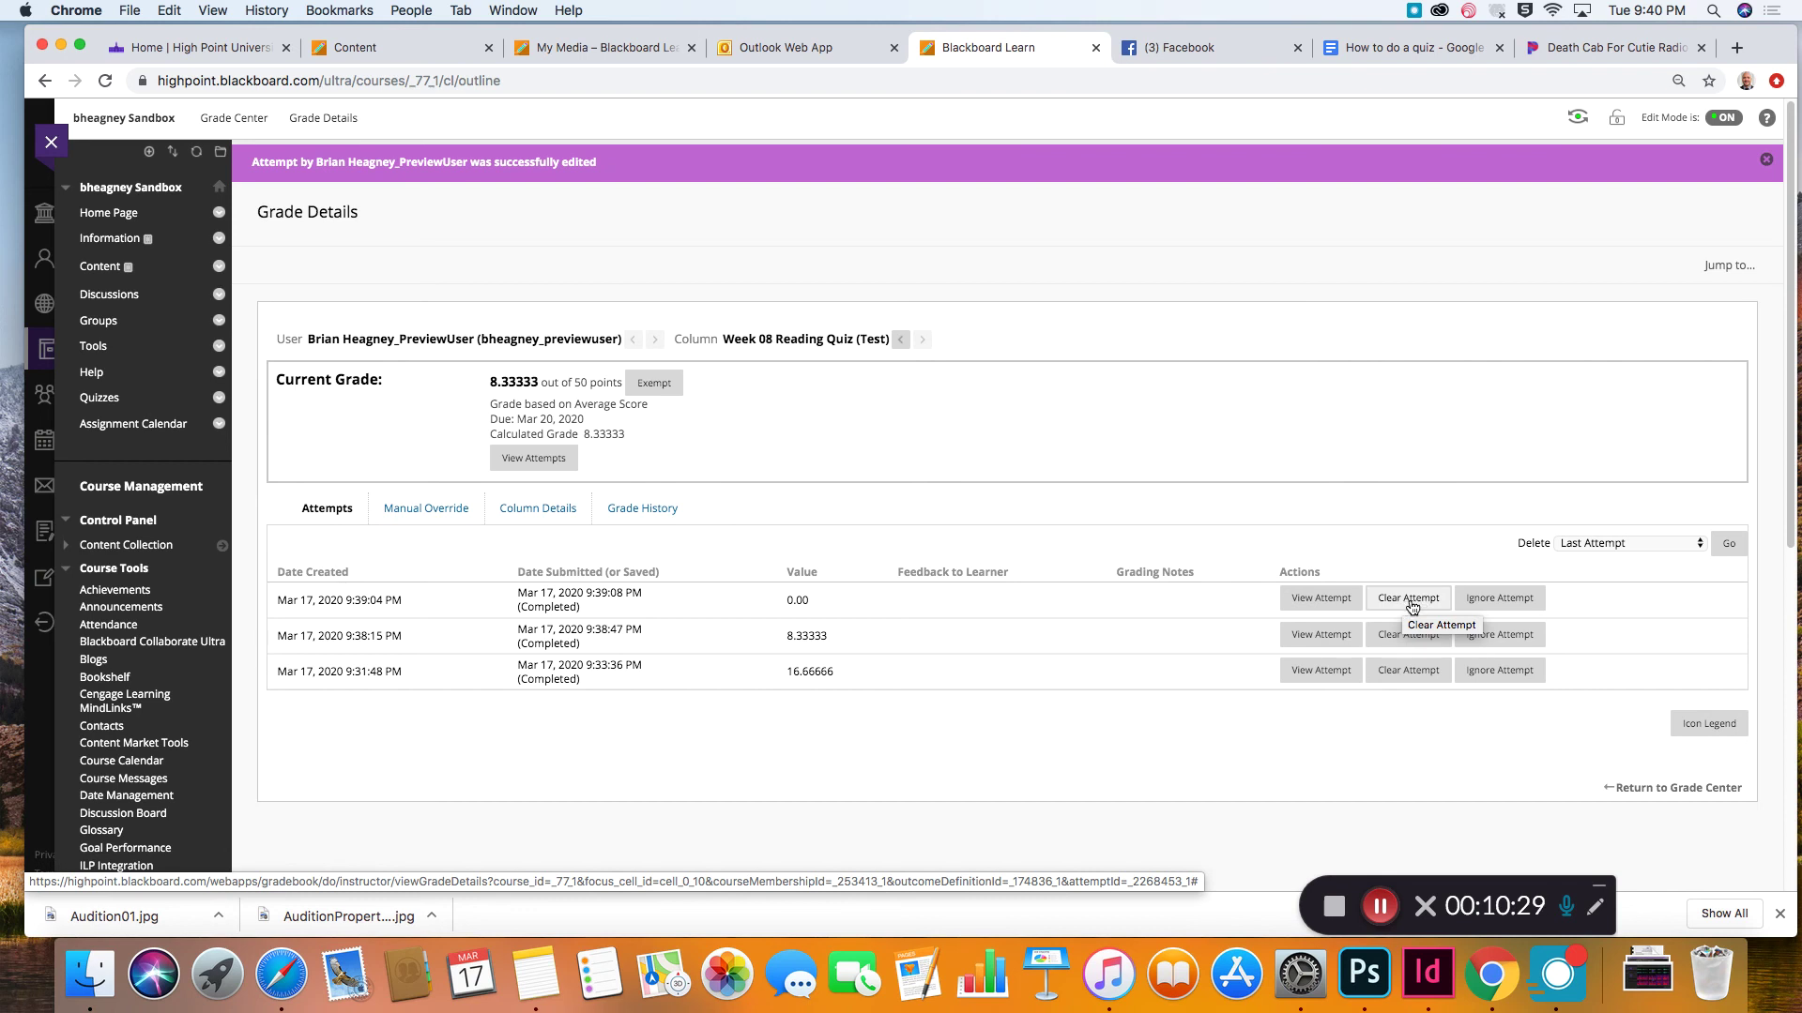
# Step: Clear the preview student's most recent Week 08 Reading Quiz attempt and confirm its deletion
pyautogui.click(1419, 605)
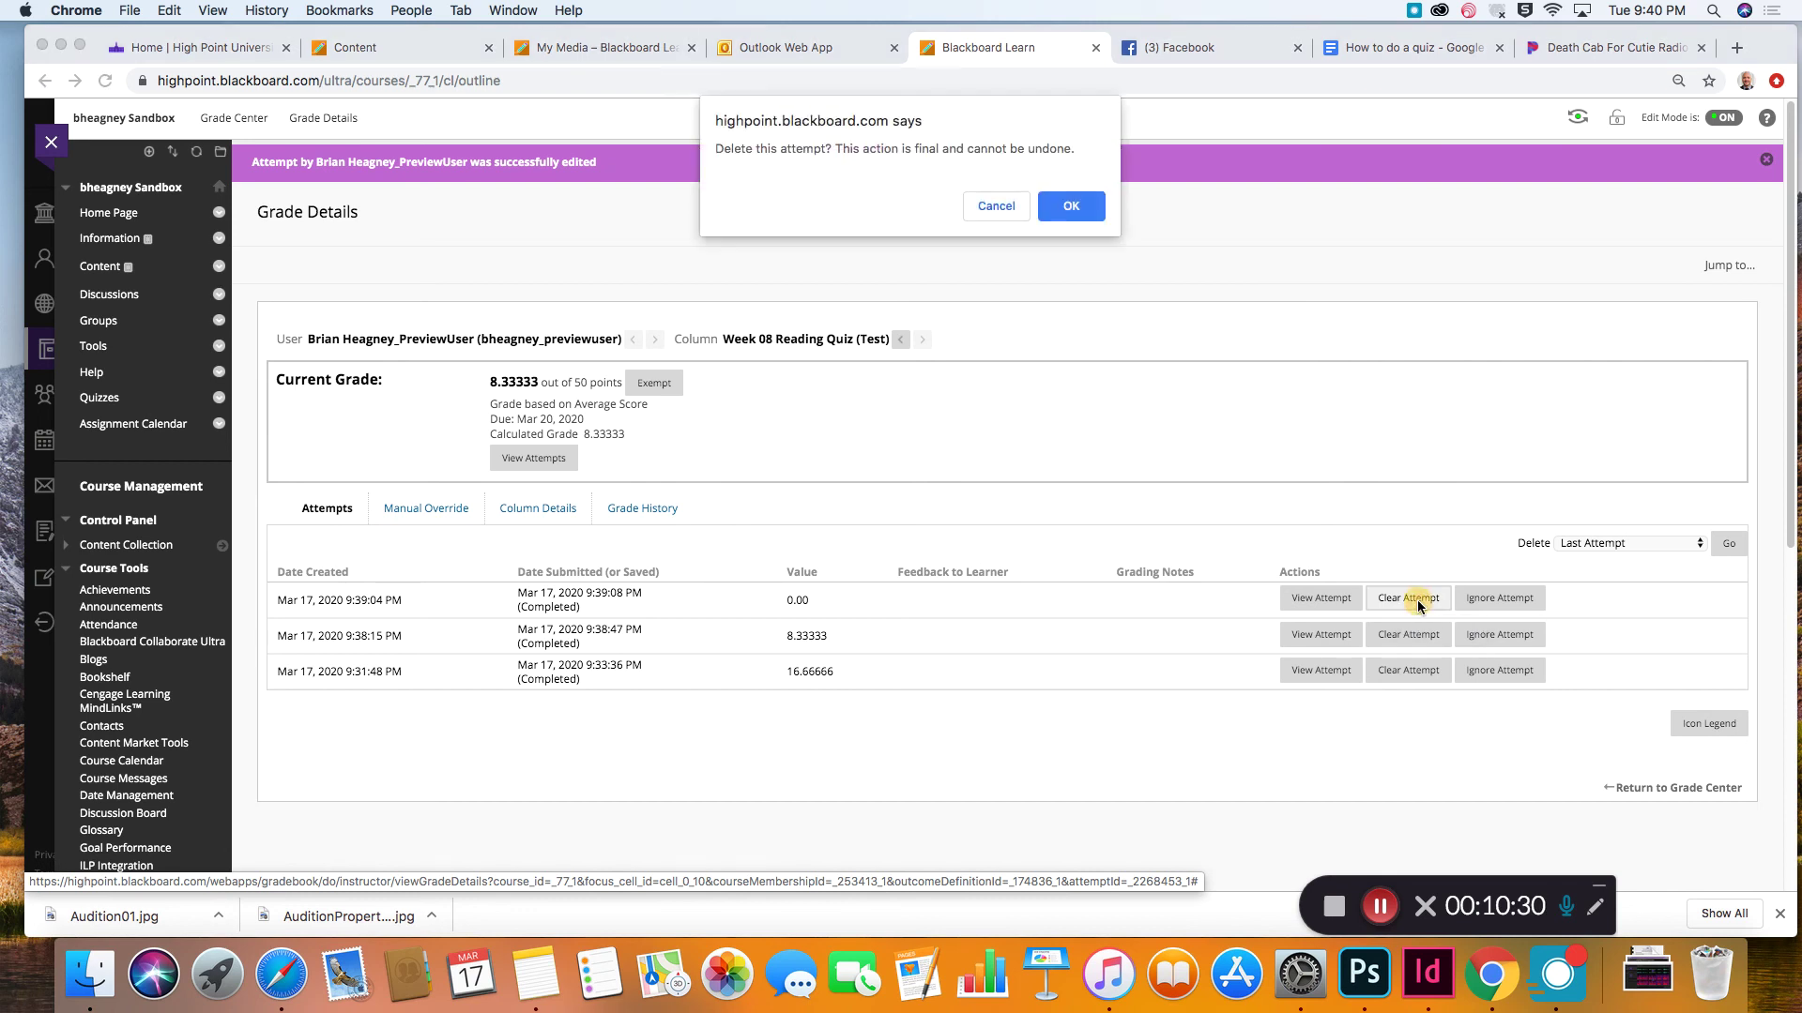
pyautogui.click(1066, 211)
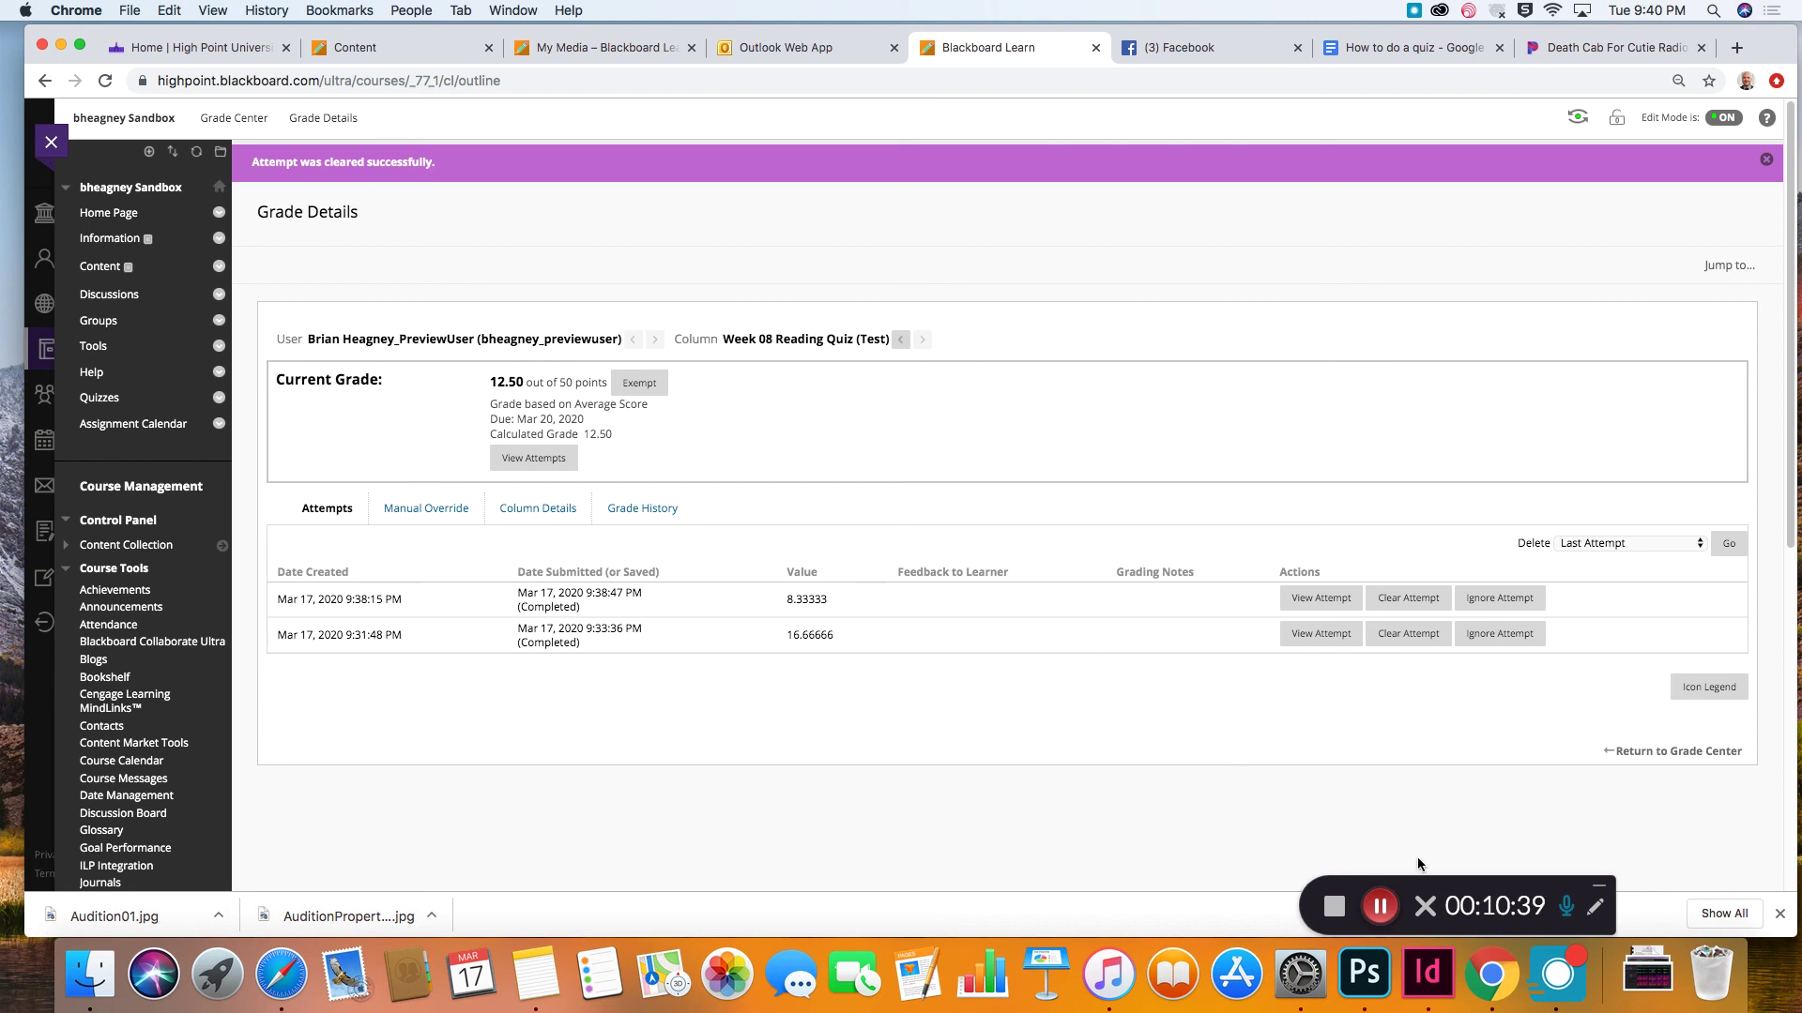
pyautogui.click(1446, 882)
pyautogui.moveTo(1447, 887); pyautogui.dragTo(1402, 741)
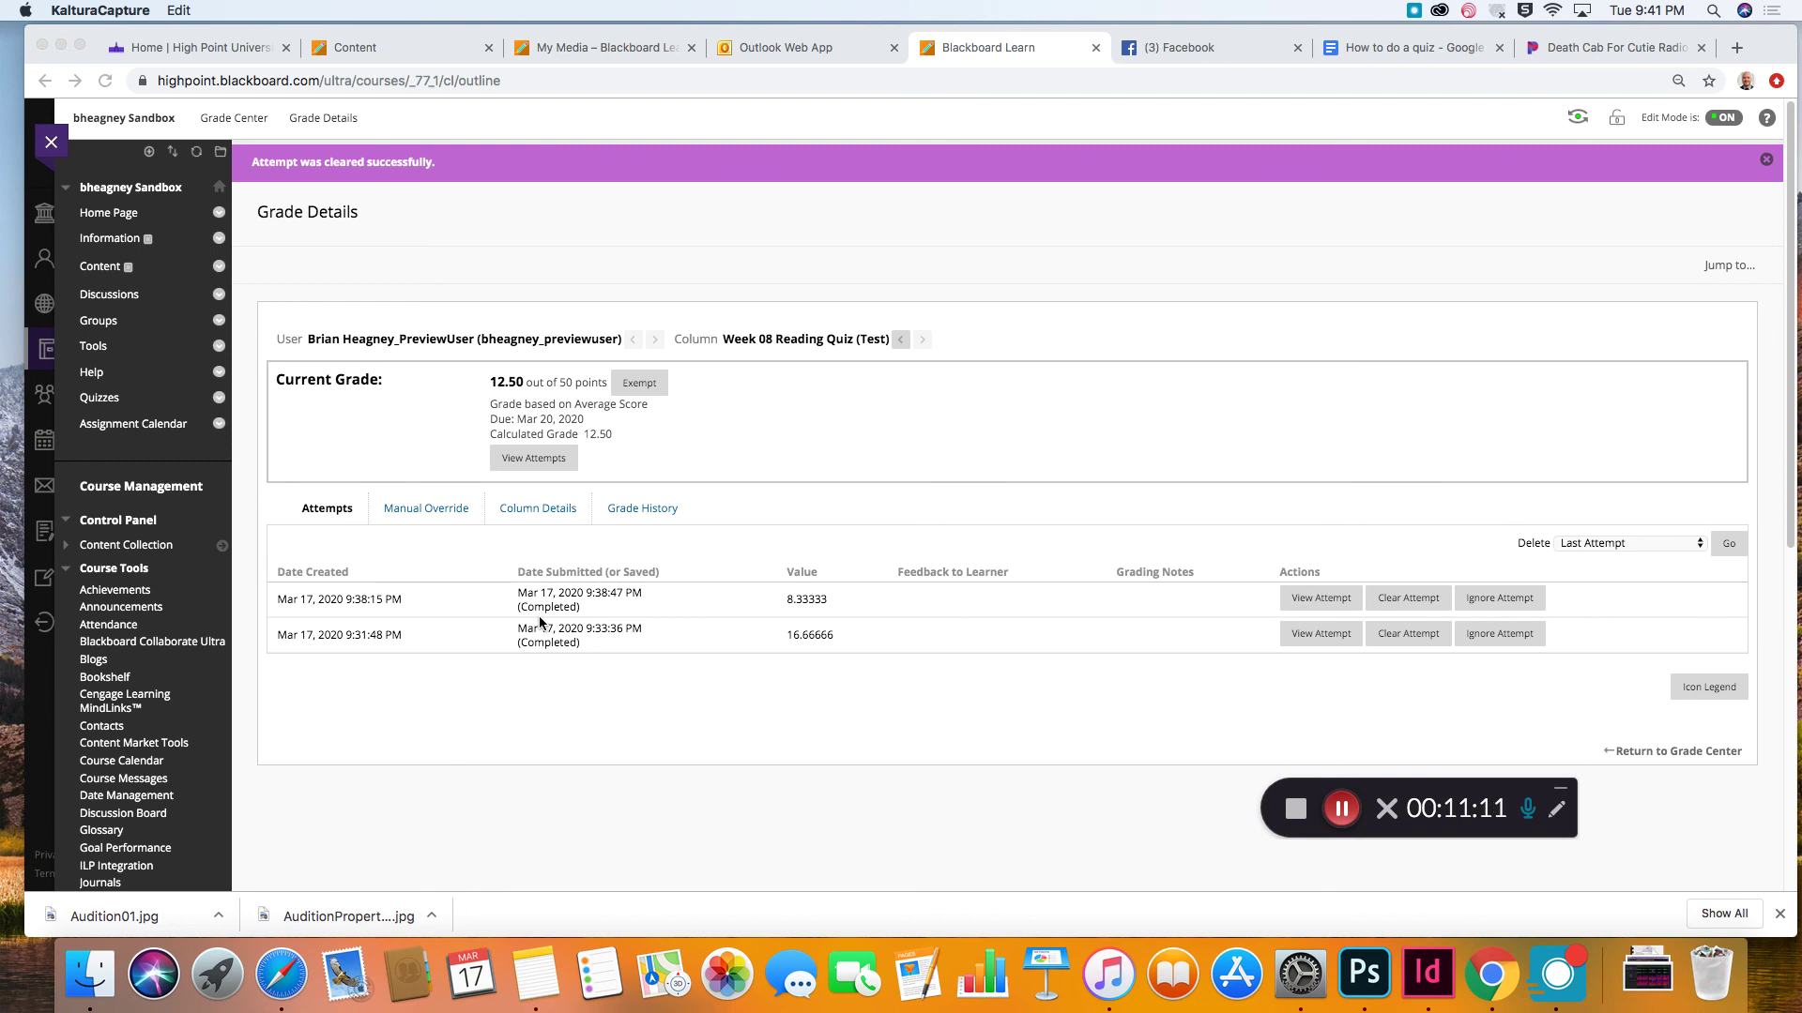
pyautogui.scroll(-1, 838, 684)
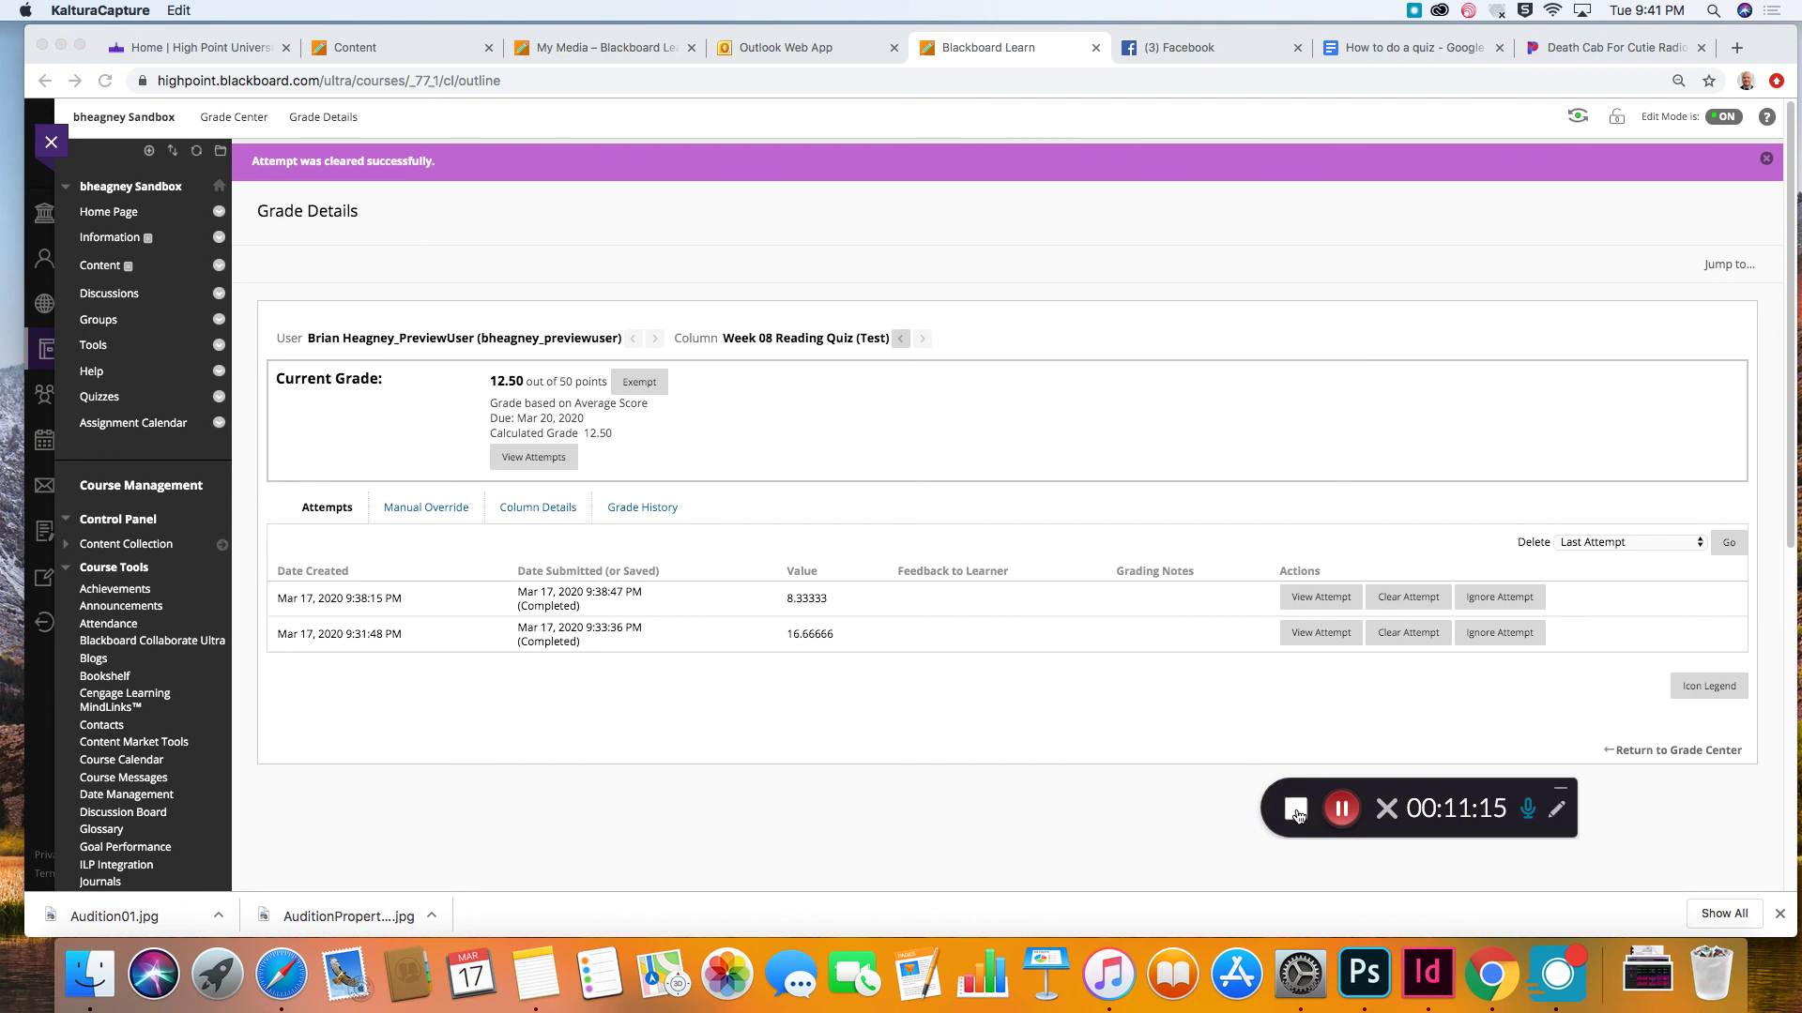